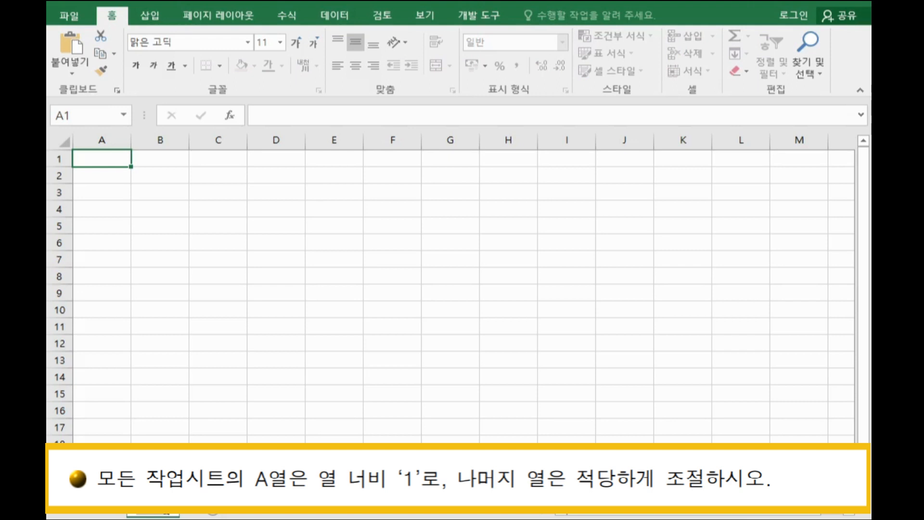
Rename the first worksheet as 제1작업
text(wp)
key(BackSpace)
key(BackSpace)
text(제1작업)
Rename the second worksheet as 제2작업
click(219, 516)
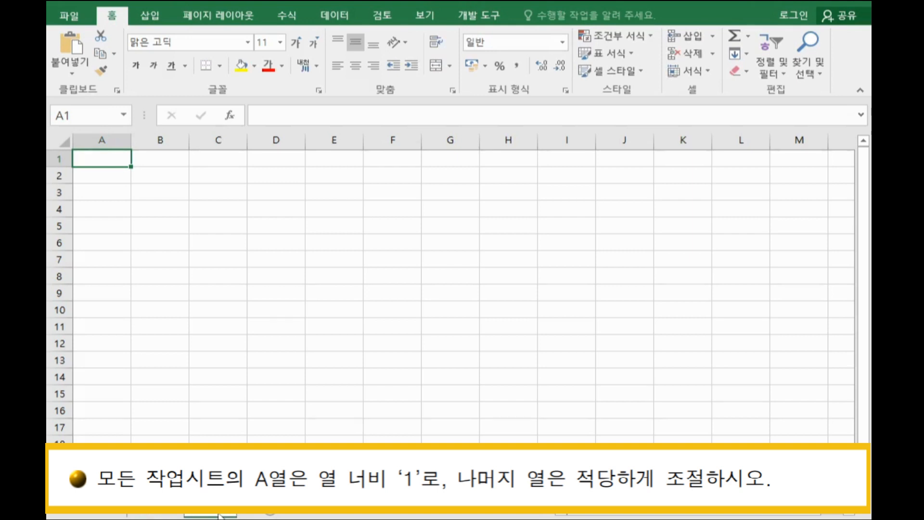
double_click(222, 515)
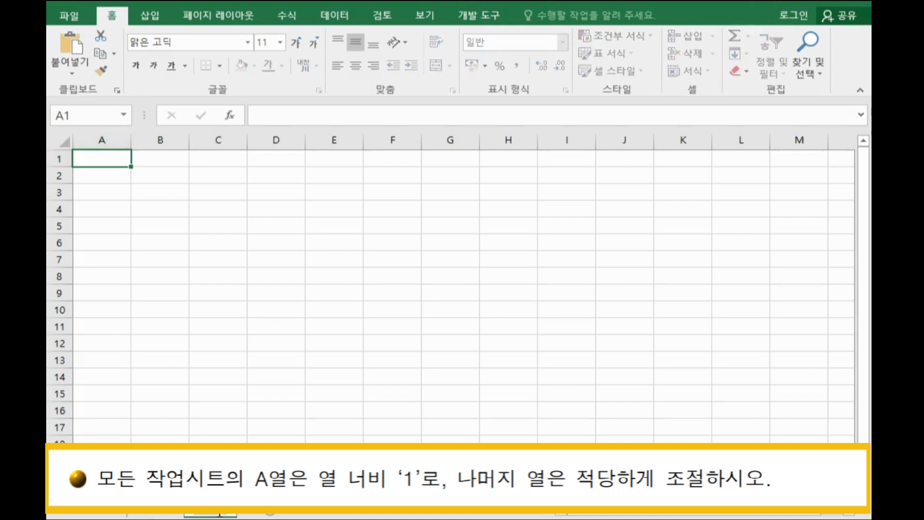
text(제2작업)
key(Return)
Rename the third worksheet as 제3작업
click(278, 514)
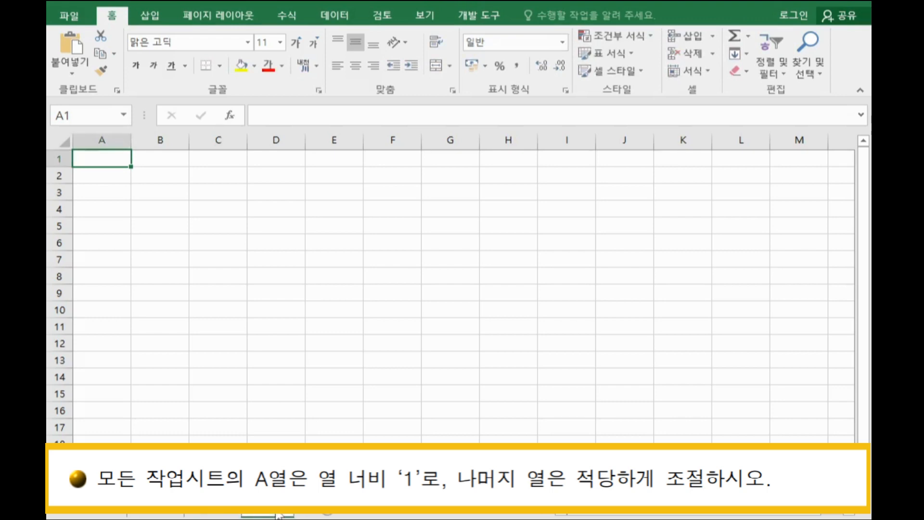
double_click(278, 515)
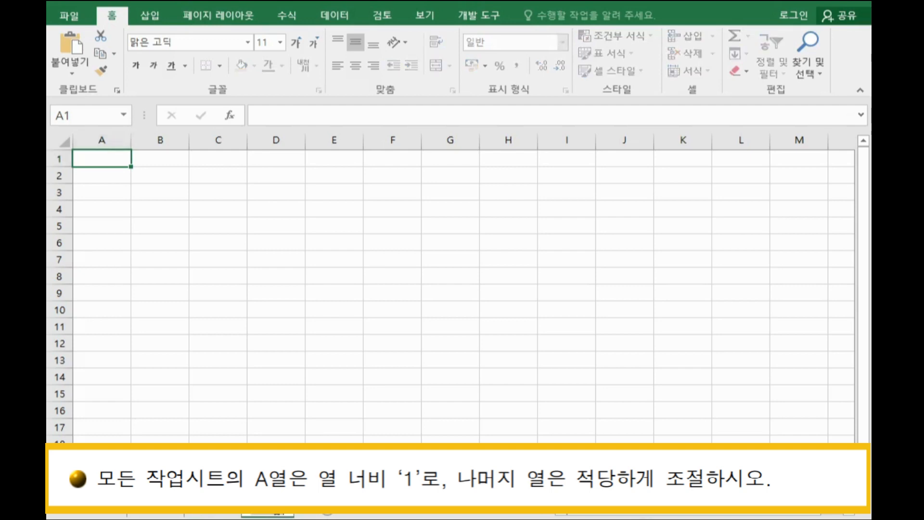
text(제3작업)
Set the width of column A to 1 on the 제3작업 sheet
right_click(103, 137)
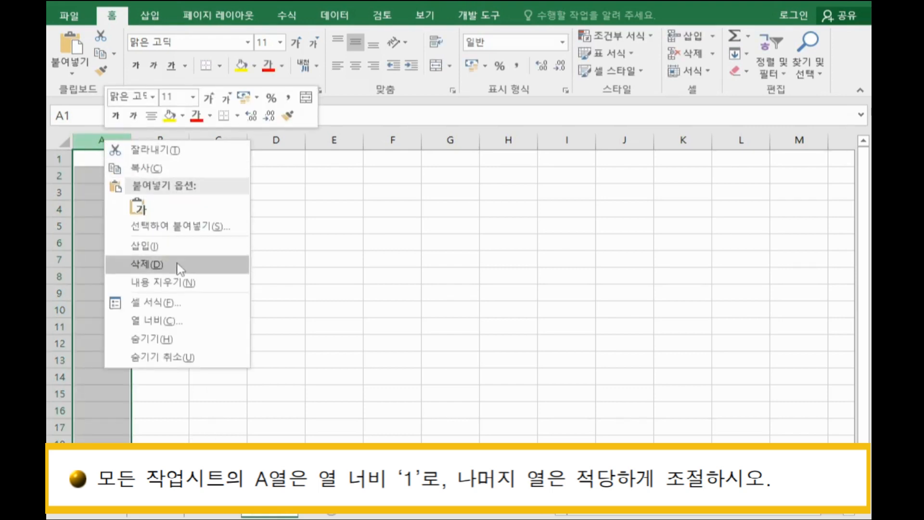
click(184, 326)
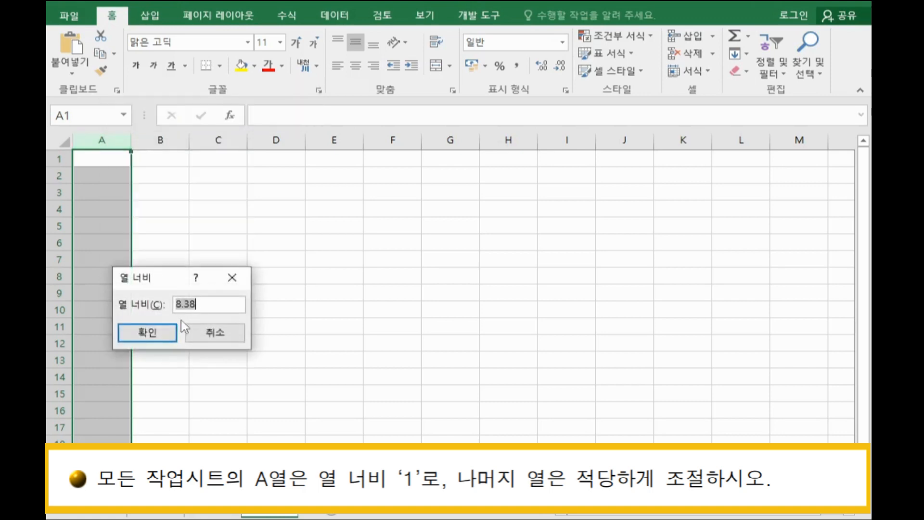
text(1)
click(165, 338)
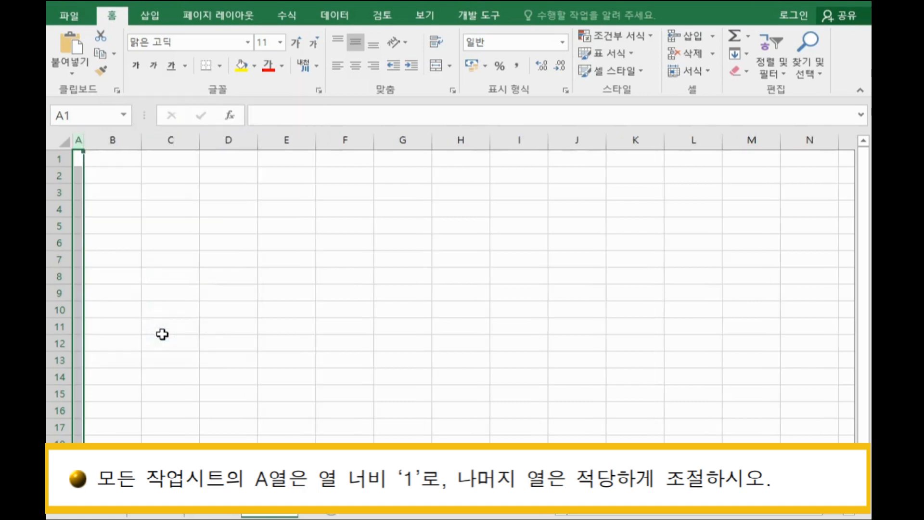
Set the width of column A to 1 on the 제2작업 sheet
click(223, 515)
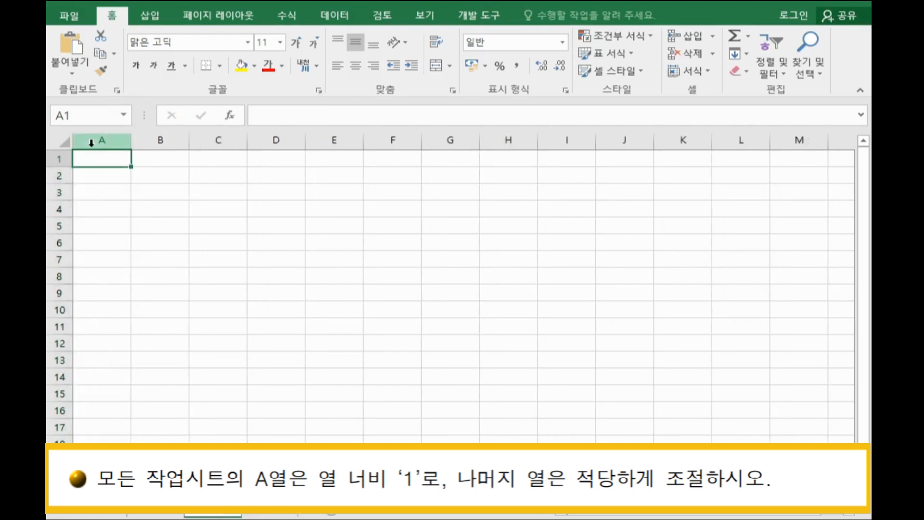
right_click(91, 142)
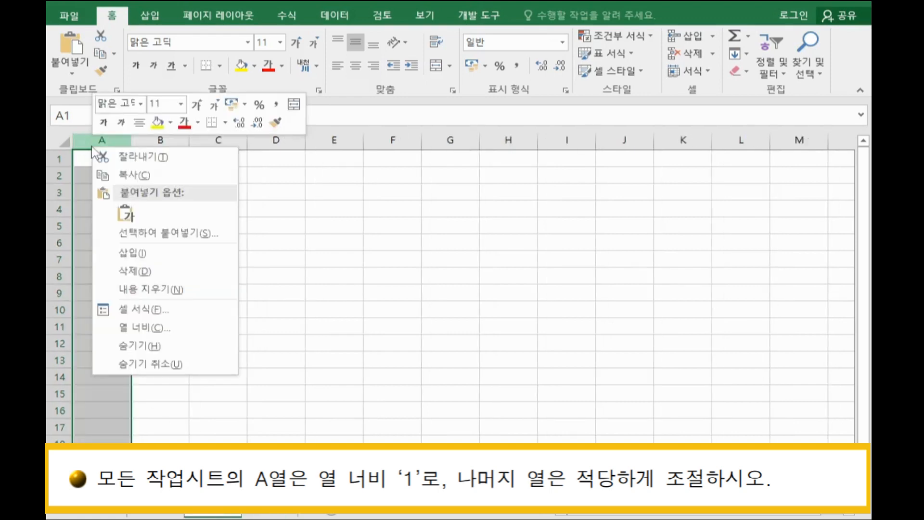
click(160, 327)
text(1)
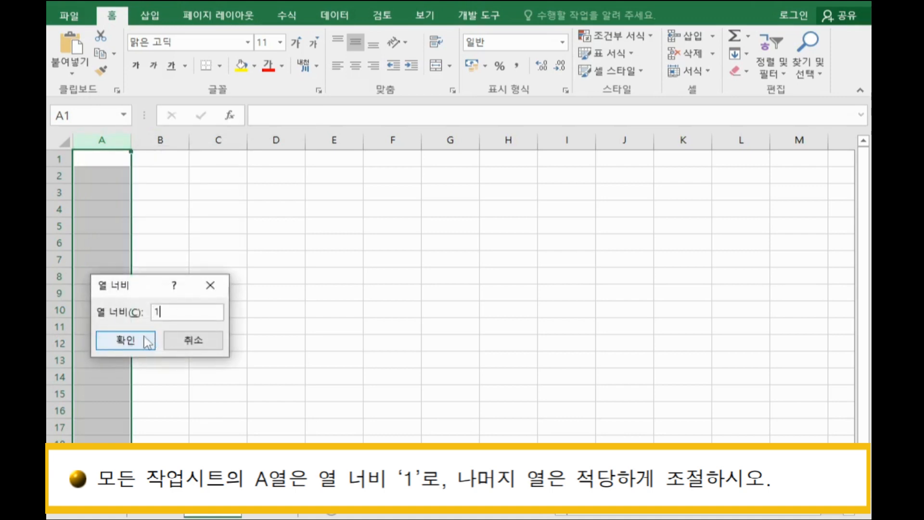
click(144, 335)
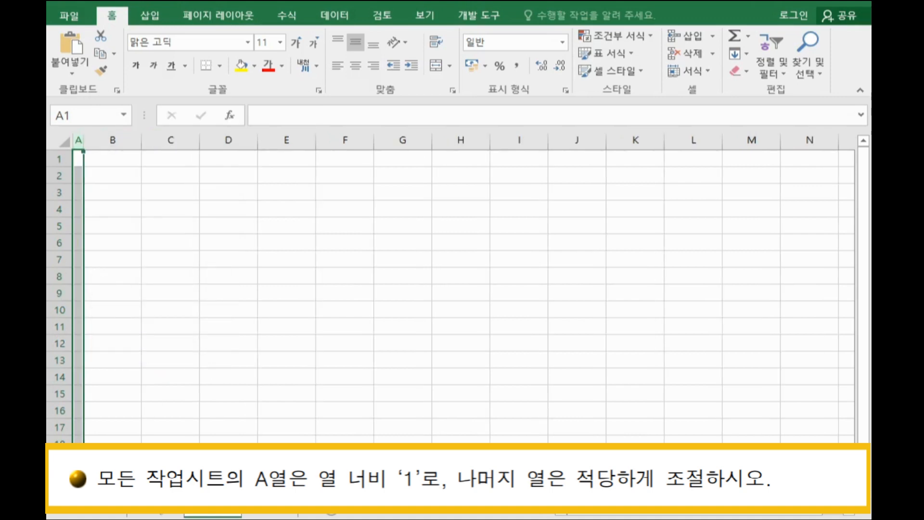
Set the width of column A to 1 on the 제1작업 sheet
key(ctrl+z)
right_click(109, 145)
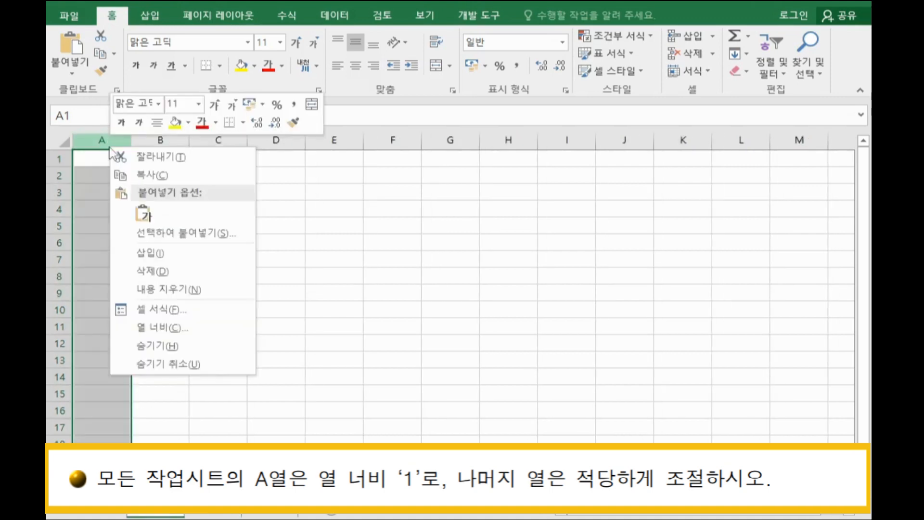
click(185, 328)
text(1)
click(156, 335)
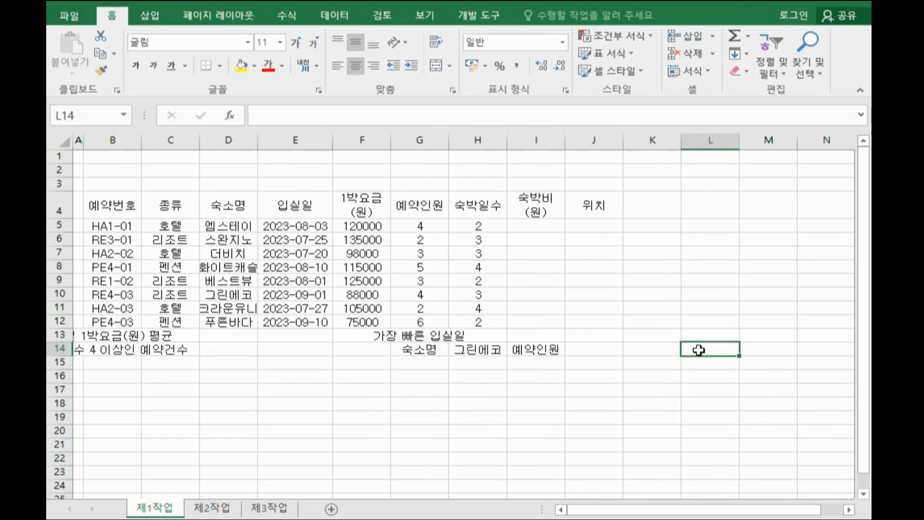
Examine the reservation table on the 제1작업 sheet, including the two-line header in F4 and the font and alignment of all cells
click(586, 283)
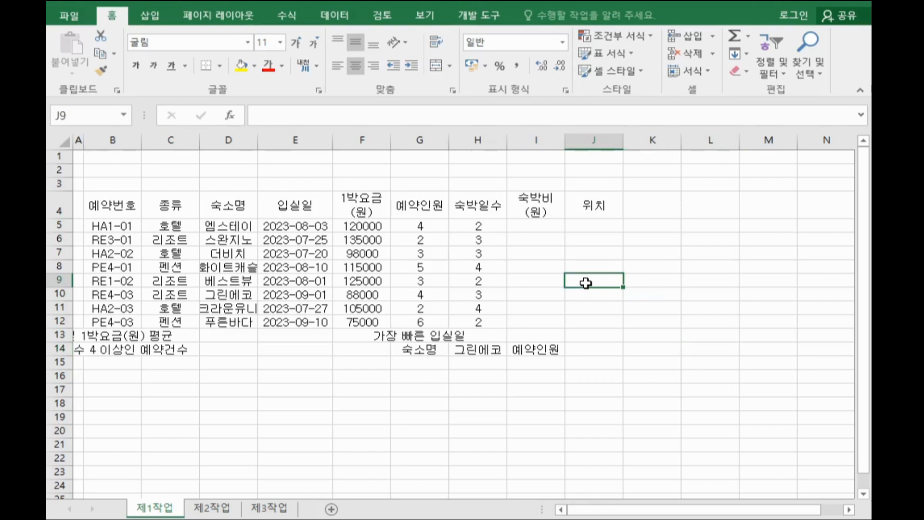
click(374, 199)
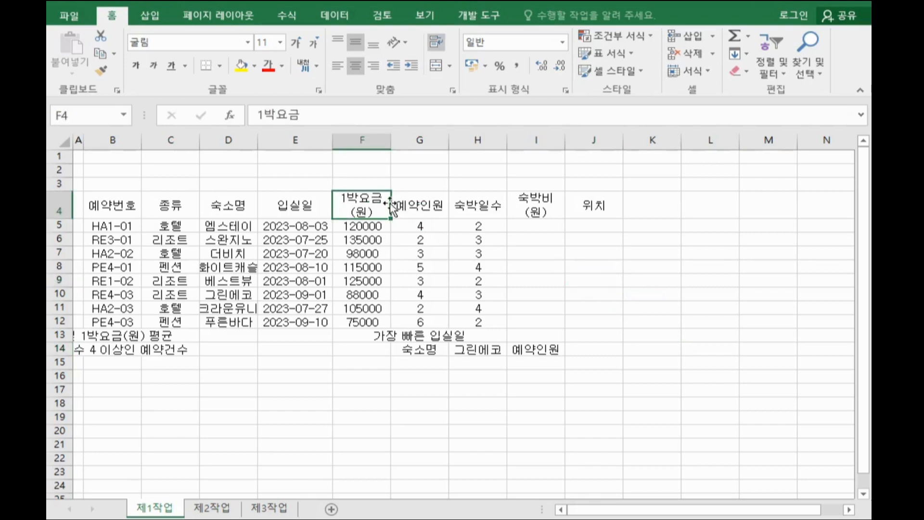
double_click(385, 199)
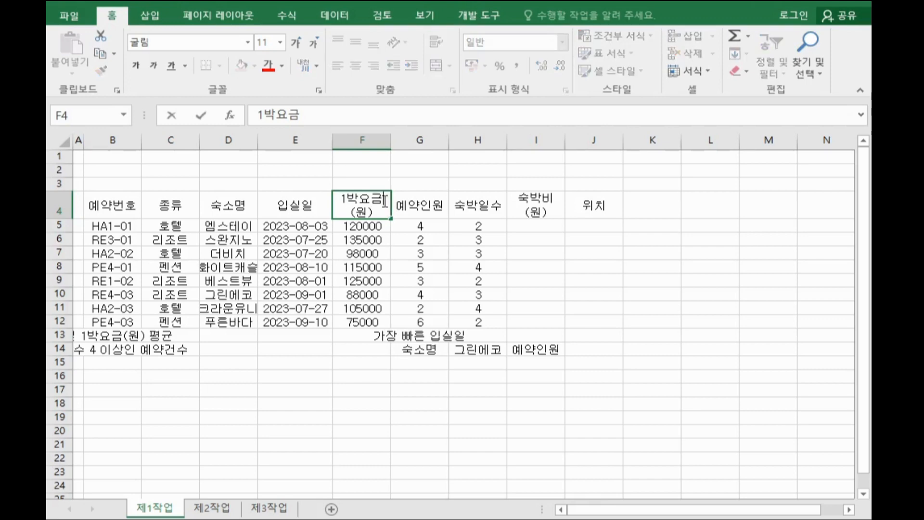
click(370, 240)
click(697, 351)
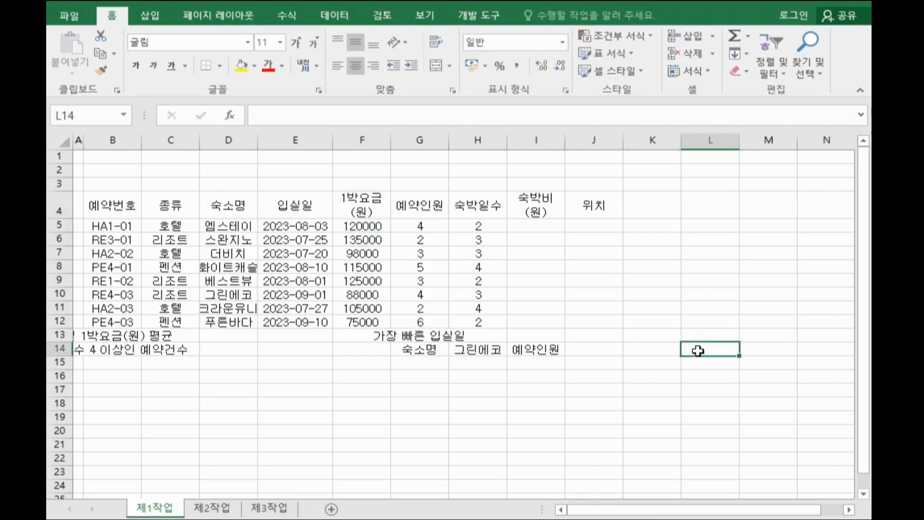
key(Down)
key(Down)
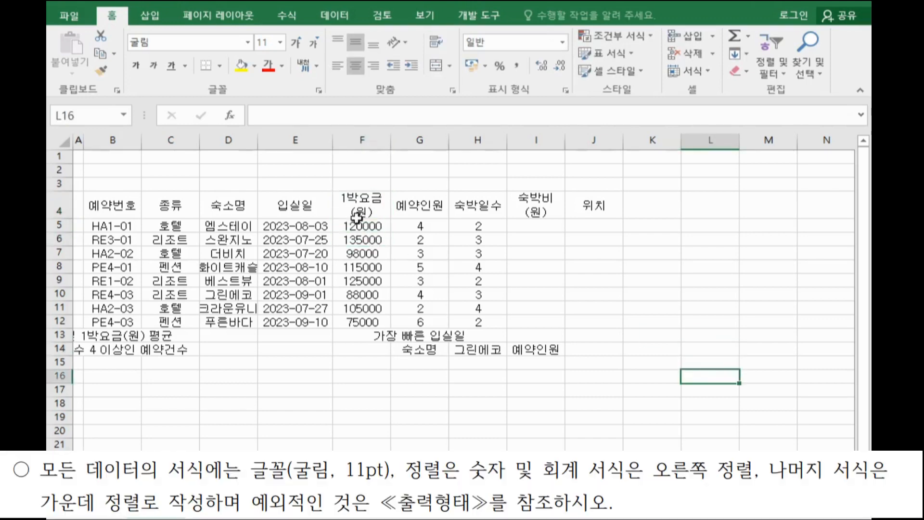
click(625, 423)
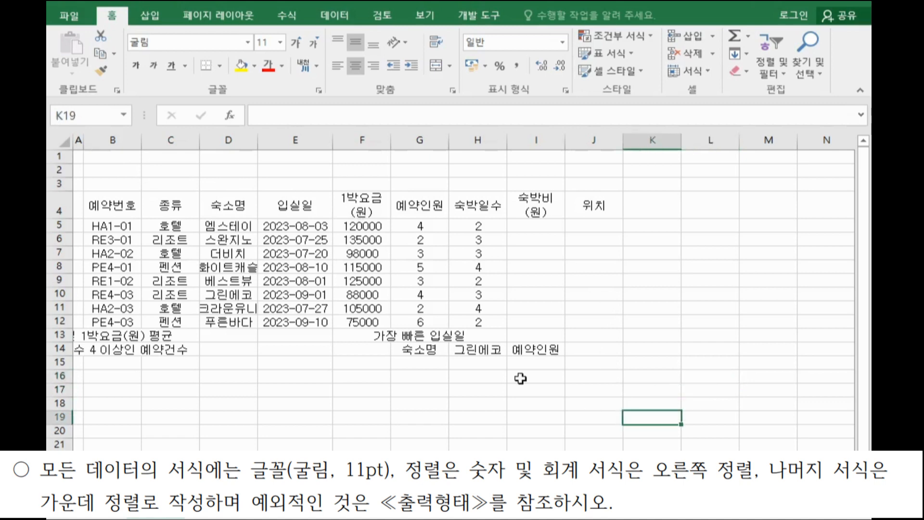
click(64, 145)
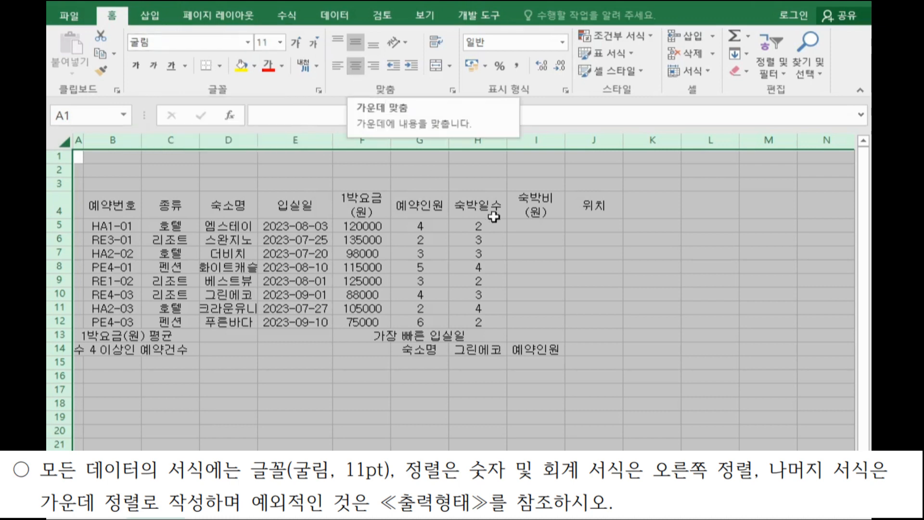
click(664, 280)
Right-align the numeric data in F5:H12 under 1박요금(원), 예약인원 and 숙박일수
drag(362, 228, 469, 320)
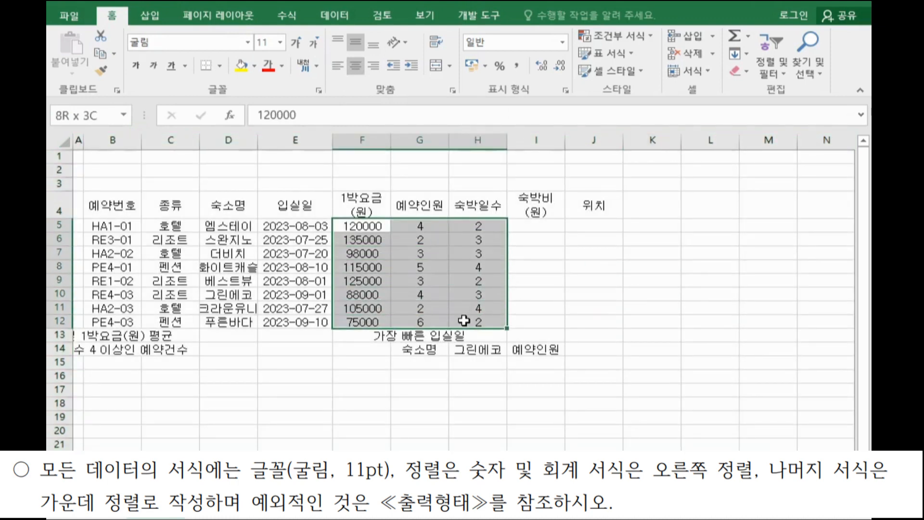
drag(344, 225, 461, 321)
drag(461, 321, 461, 322)
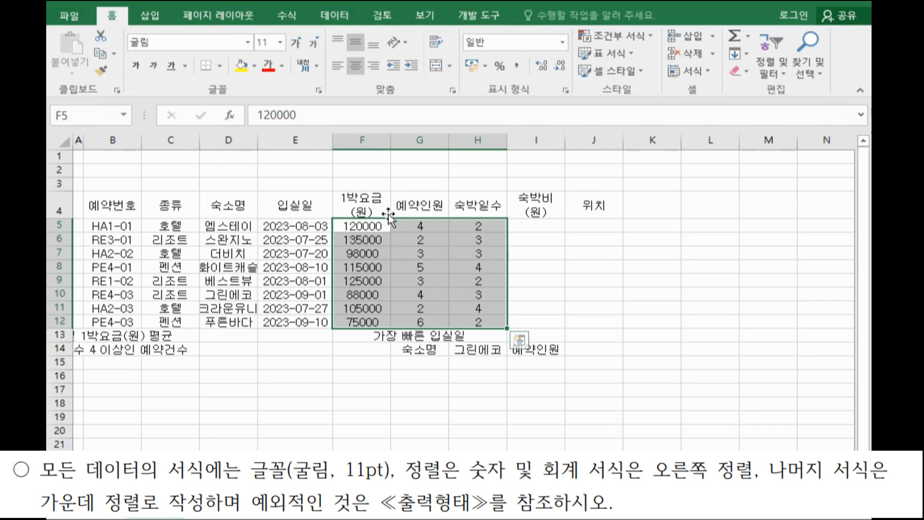
click(373, 65)
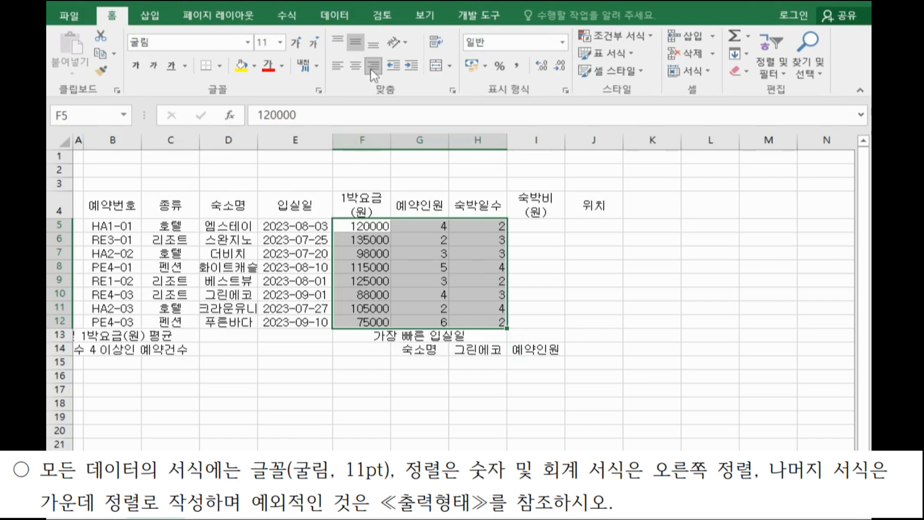
click(649, 305)
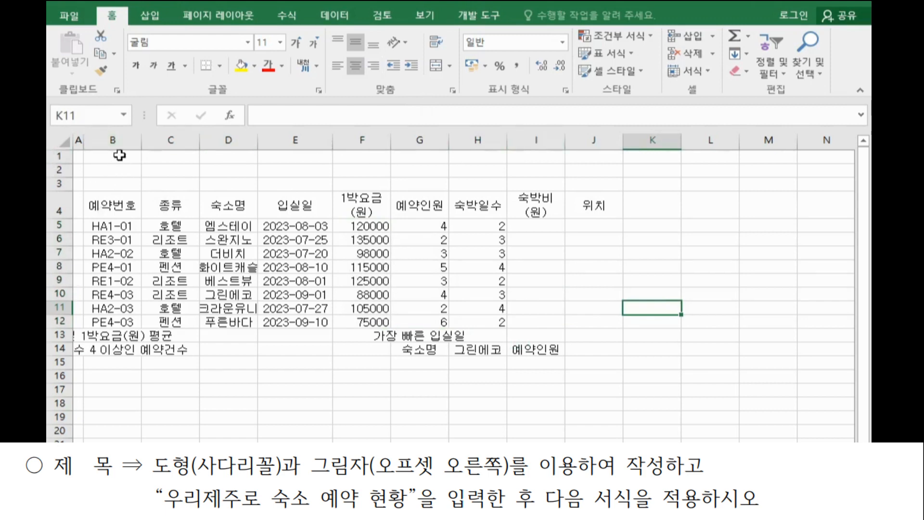
Widen columns B through J equally and make rows 1 to 3 taller to leave room for the title
drag(114, 140, 582, 130)
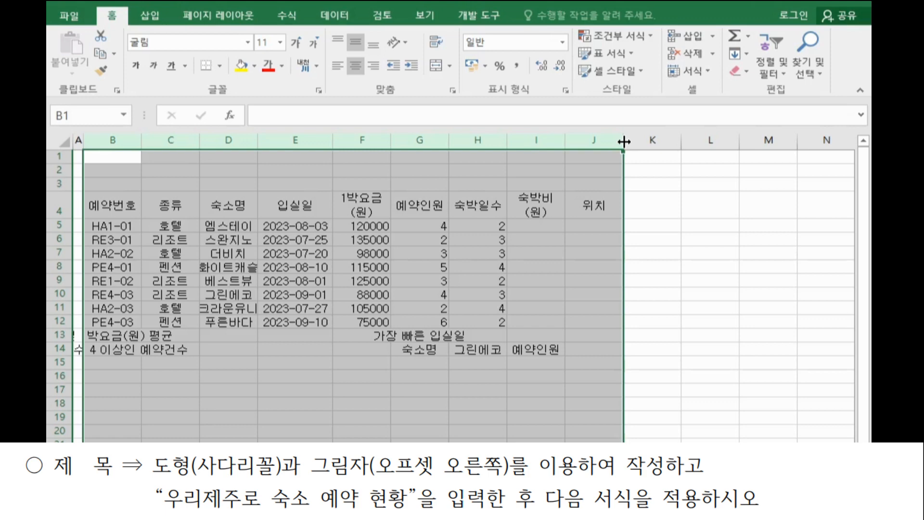
drag(623, 141, 642, 138)
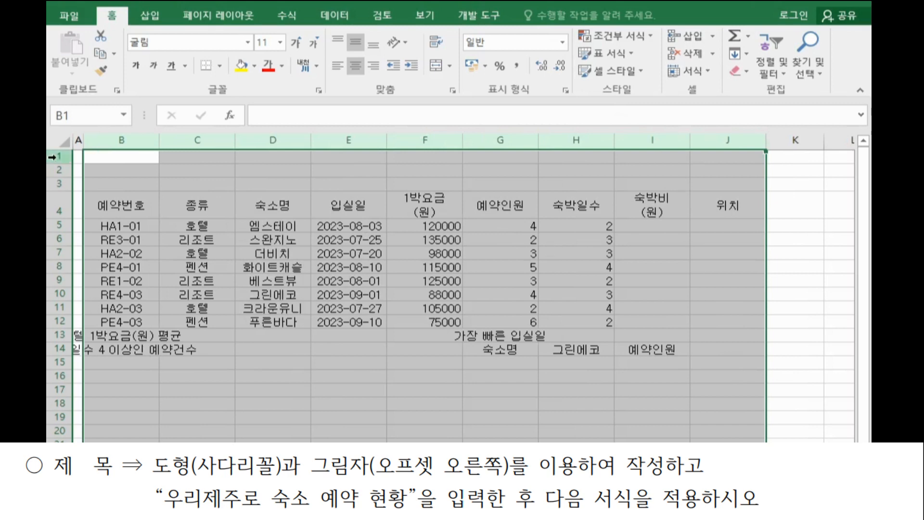
drag(54, 156, 50, 200)
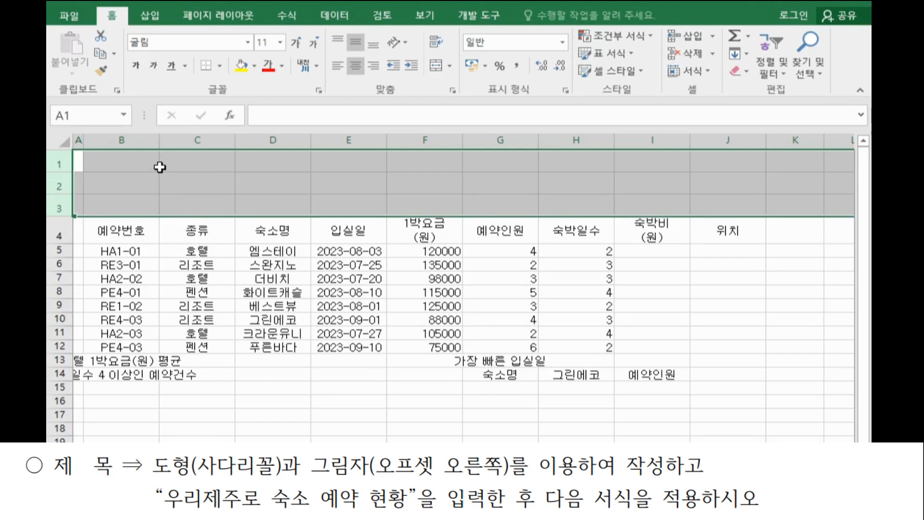
click(160, 167)
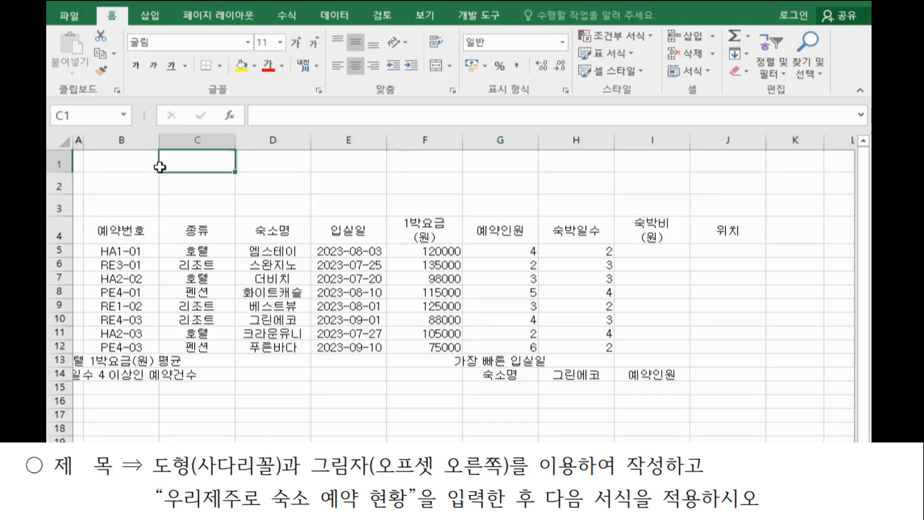
Insert a trapezoid (사다리꼴) shape about 14.55 cm wide and 1.98 cm high above the table, across rows 1 to 3 from column B to G
click(154, 19)
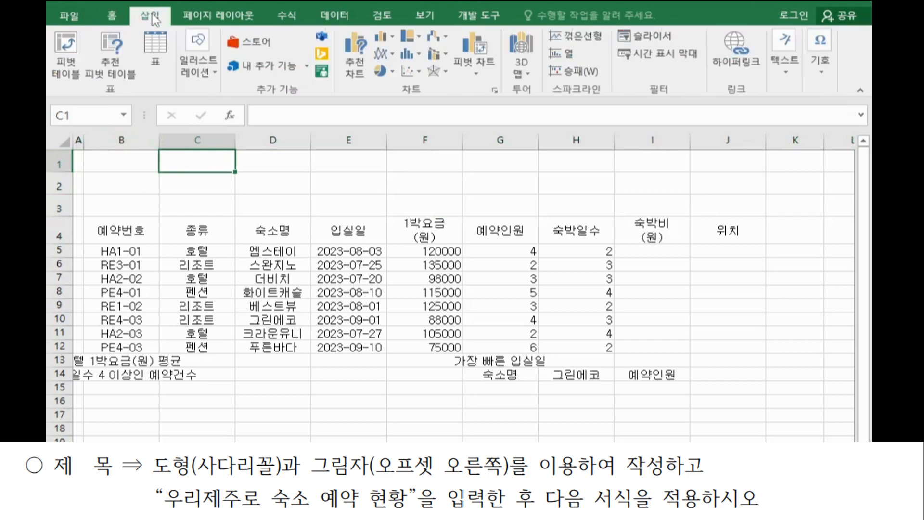
click(216, 74)
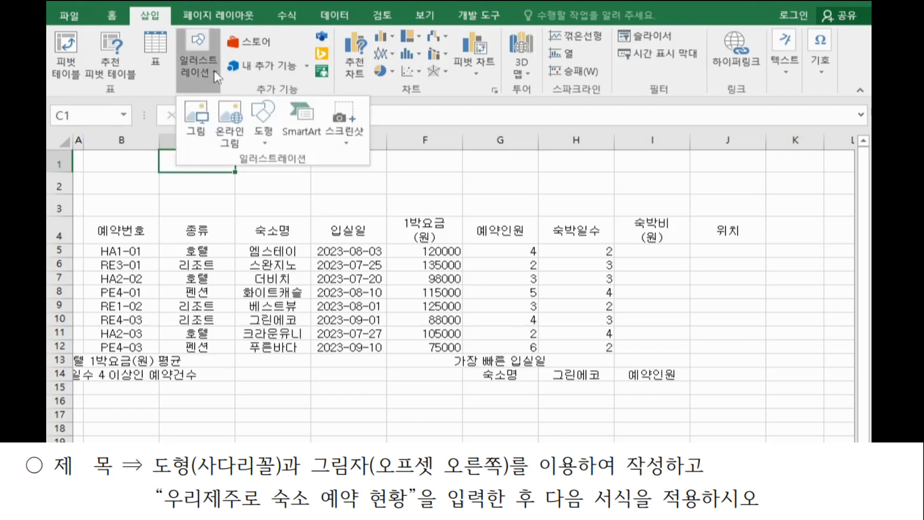
click(262, 123)
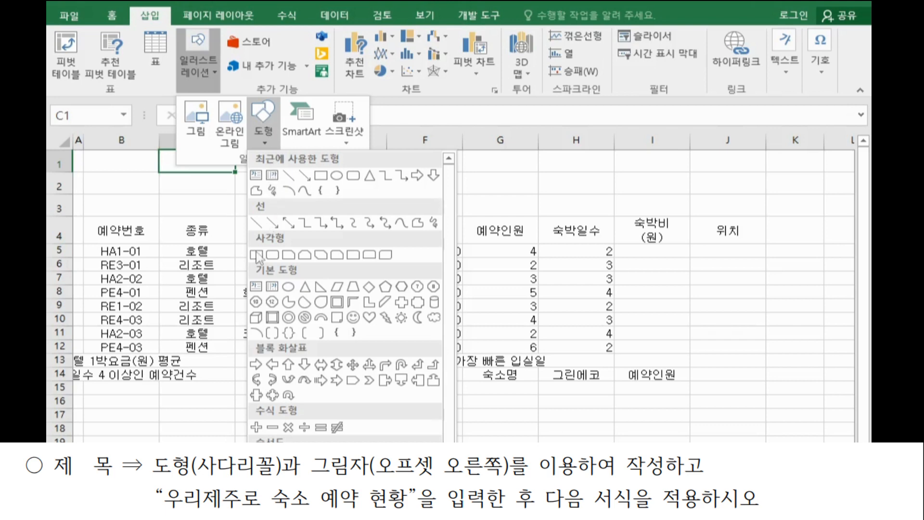
click(353, 289)
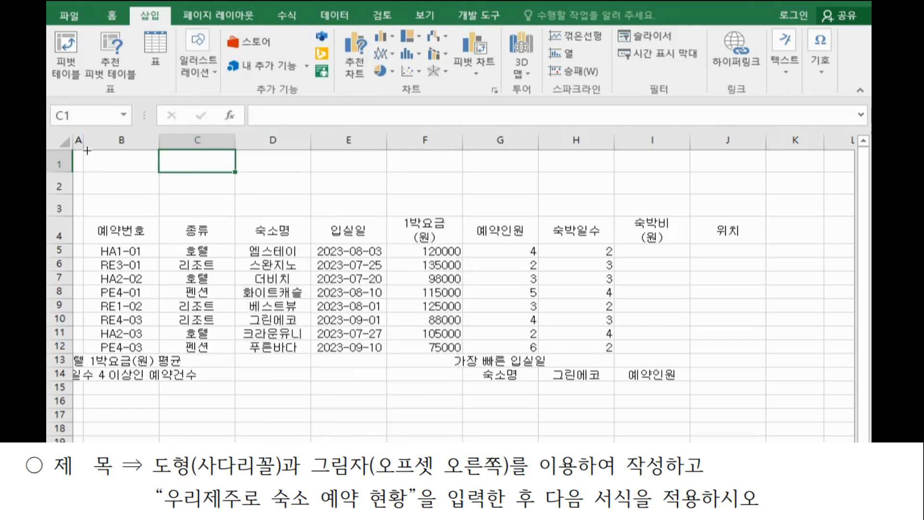
drag(84, 154, 528, 212)
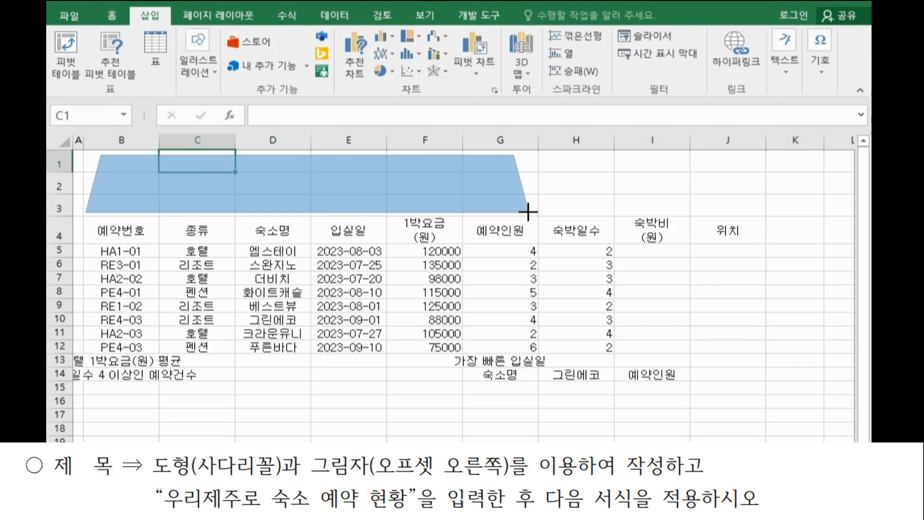
drag(528, 212, 529, 210)
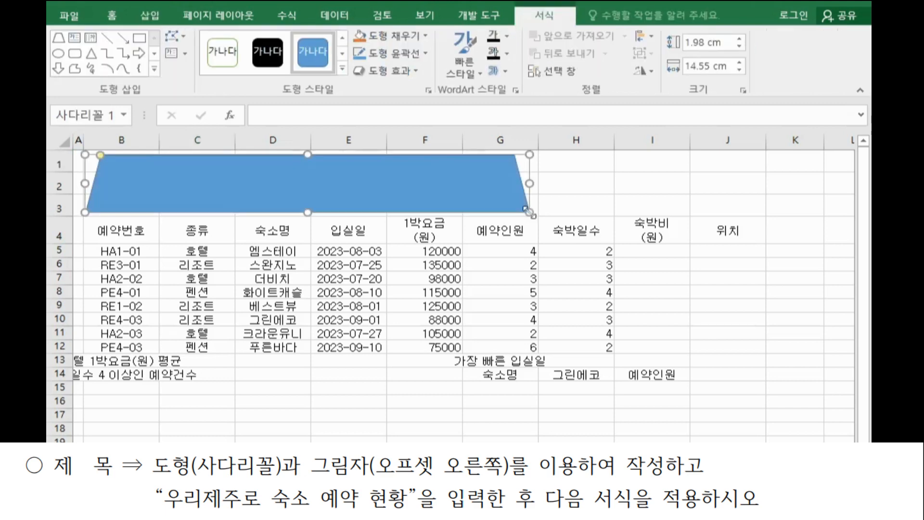
Apply the 오프셋 오른쪽 (Offset Right) outer shadow to the trapezoid title shape
click(383, 73)
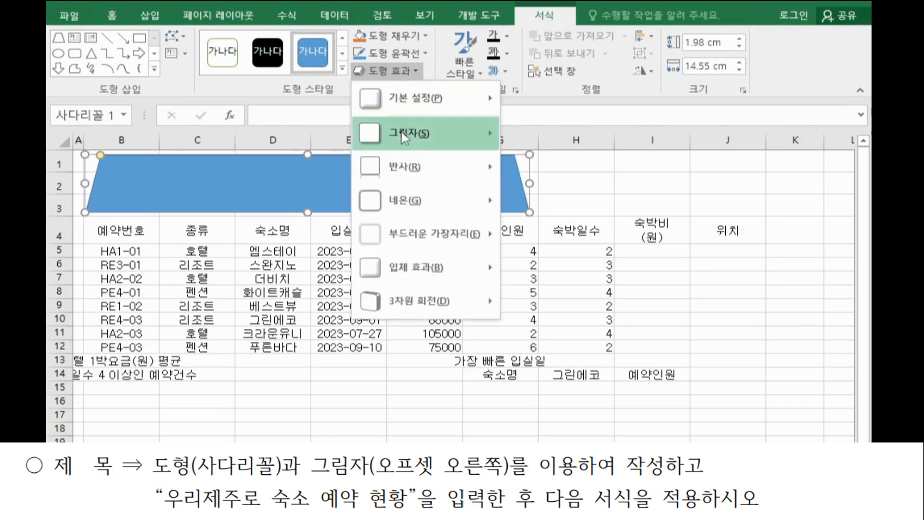
mouse_move(404, 138)
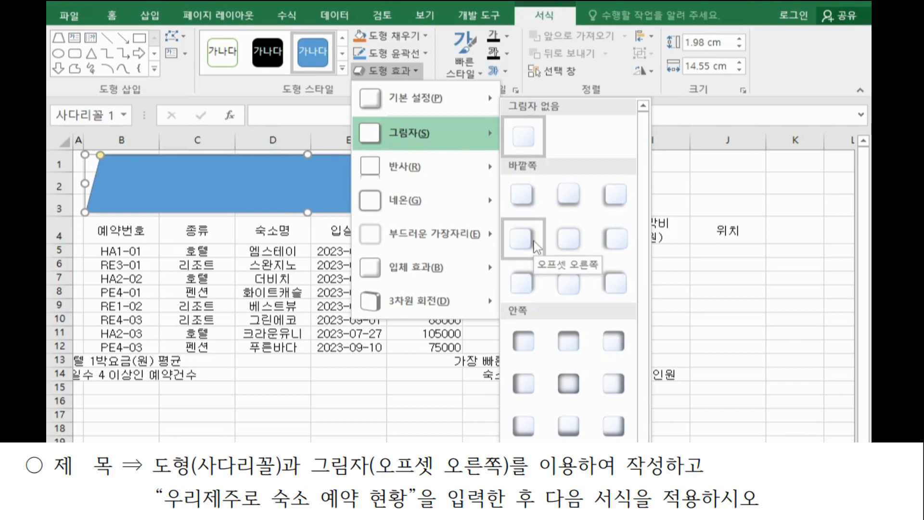
click(535, 245)
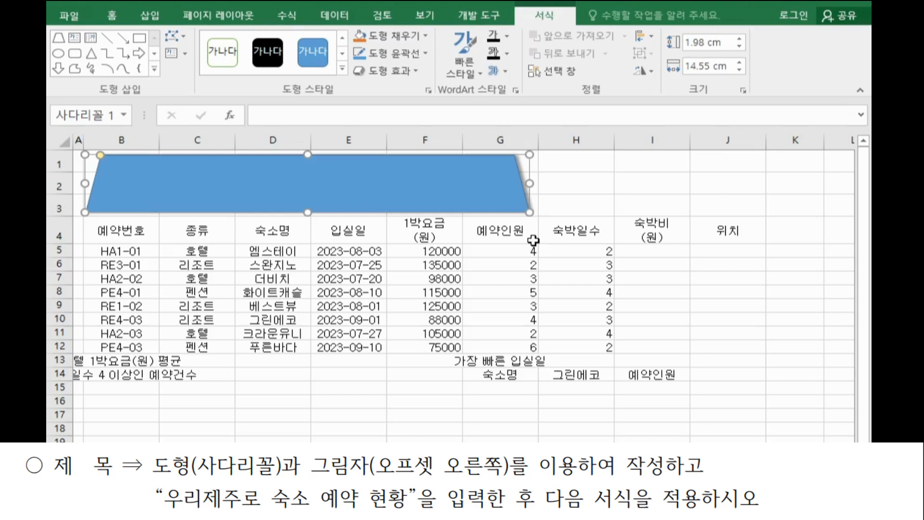
Format the trapezoid's text as 굴림, 24 pt, black and bold
click(110, 20)
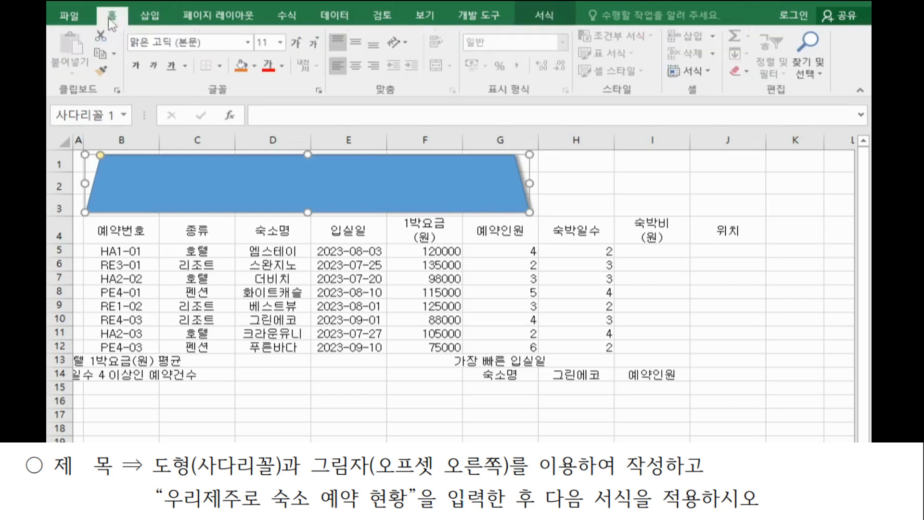
click(151, 46)
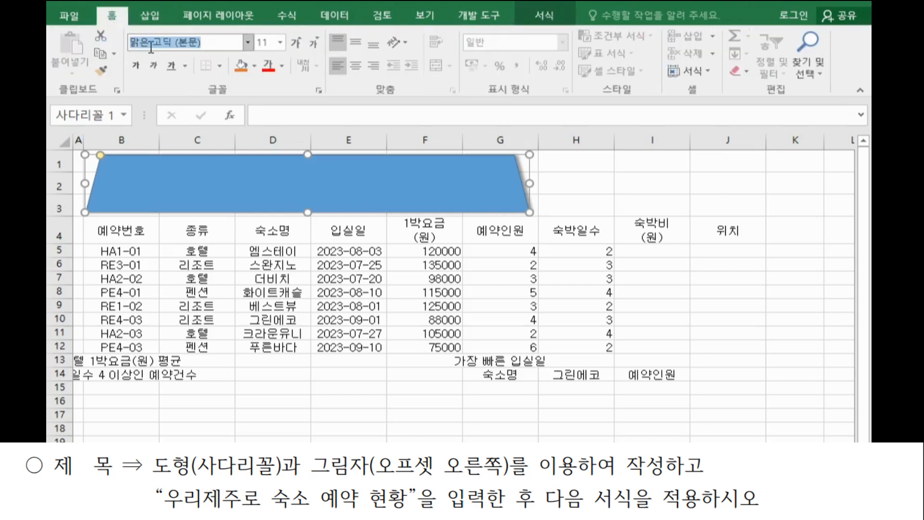
text(굴림)
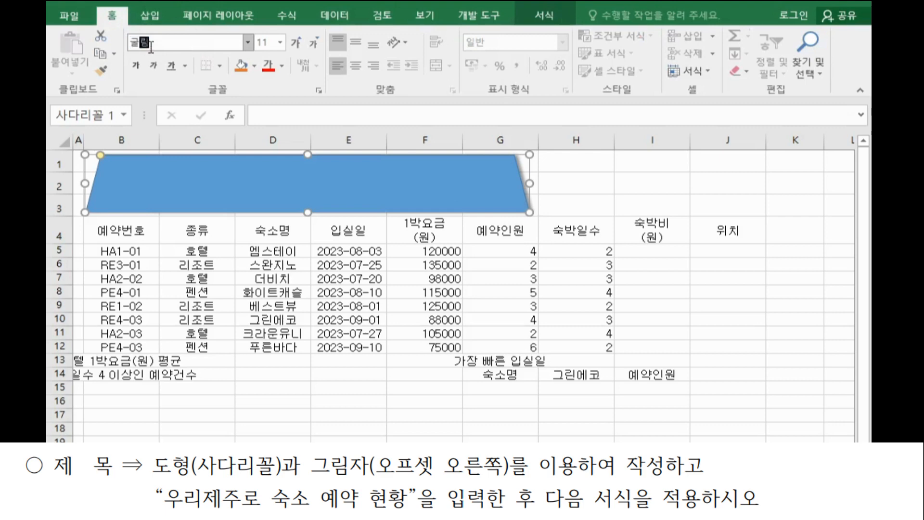
click(265, 44)
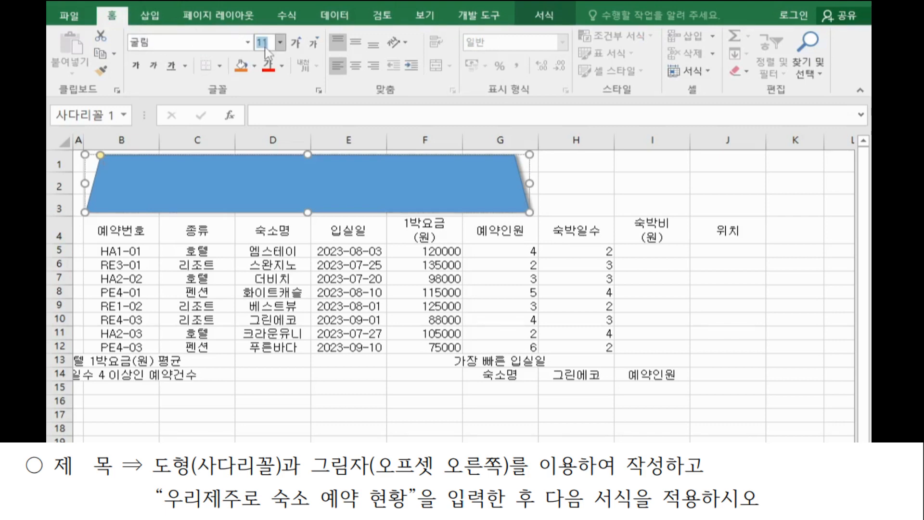
text(24)
key(Return)
click(282, 66)
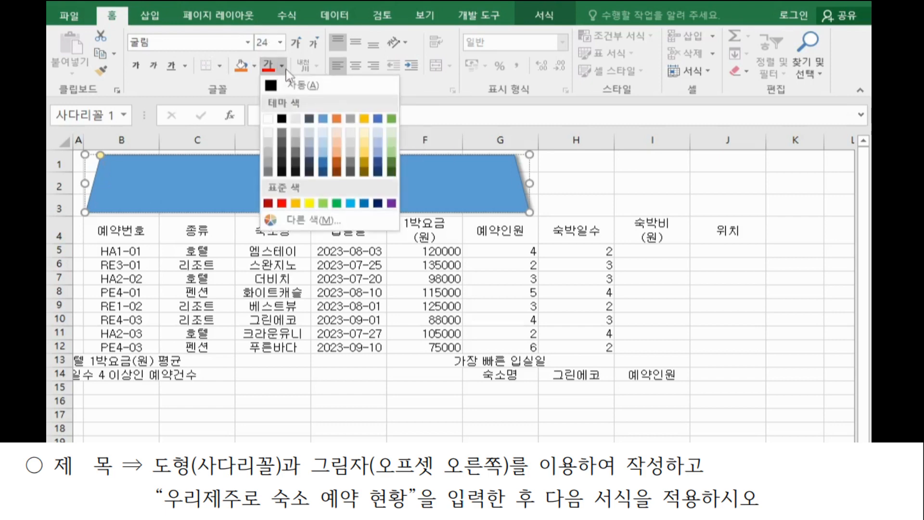
click(282, 119)
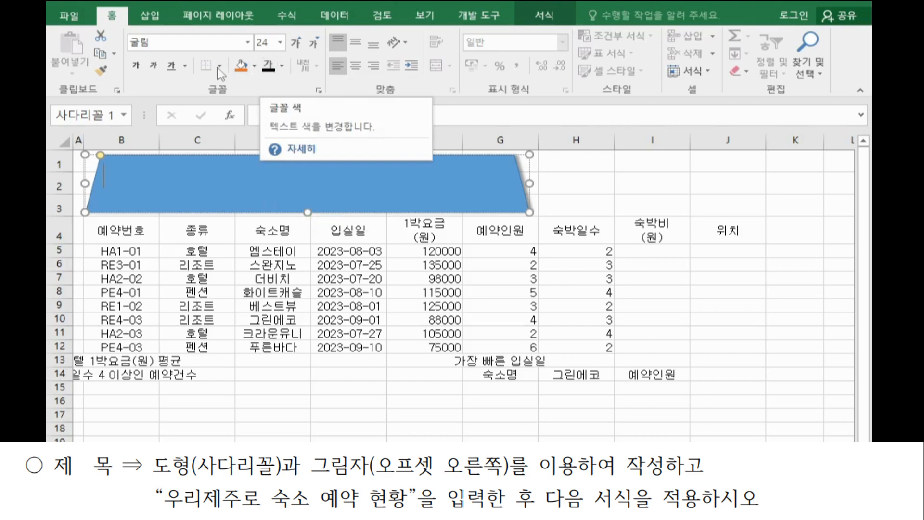
click(137, 66)
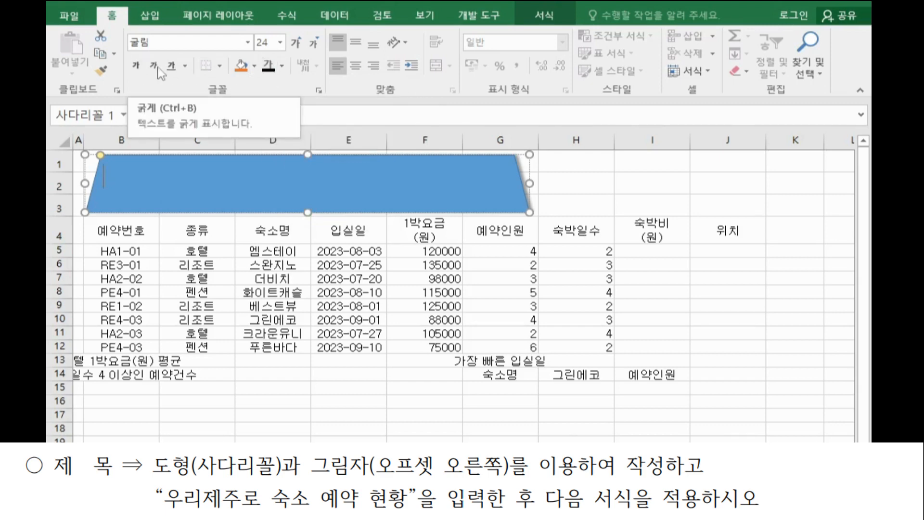
click(138, 67)
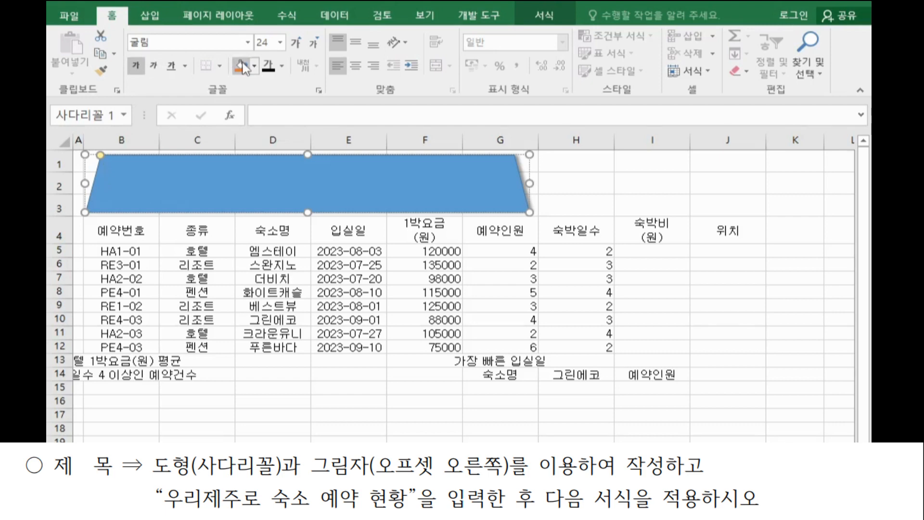
Fill the trapezoid with standard yellow and center its text both vertically and horizontally
click(254, 68)
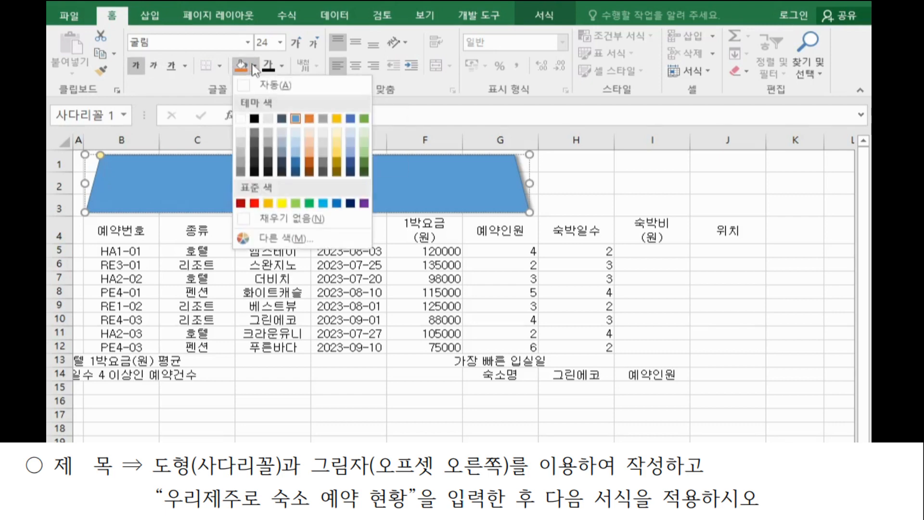
click(282, 203)
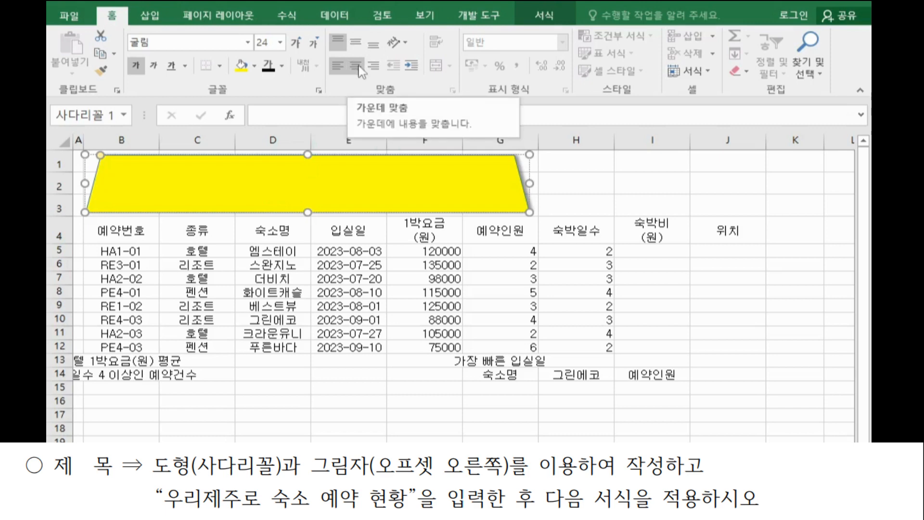
click(360, 46)
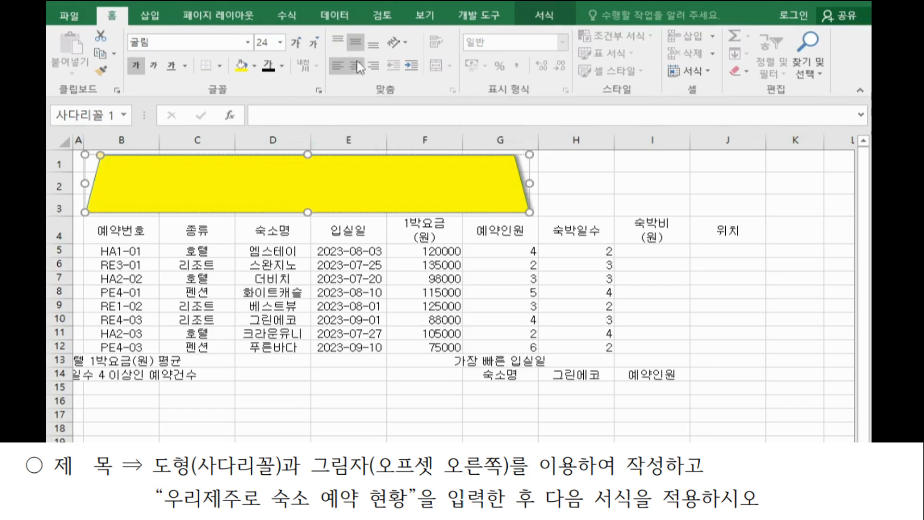
click(356, 65)
Enter the title "우리제주로 숙속 예약 현황" in the trapezoid
text(우리제주로)
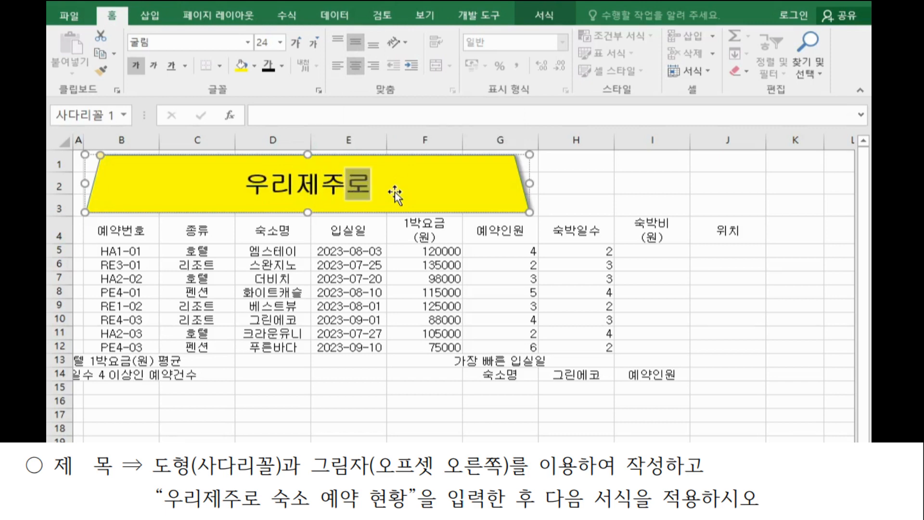
text( 수ㄱ속 예)
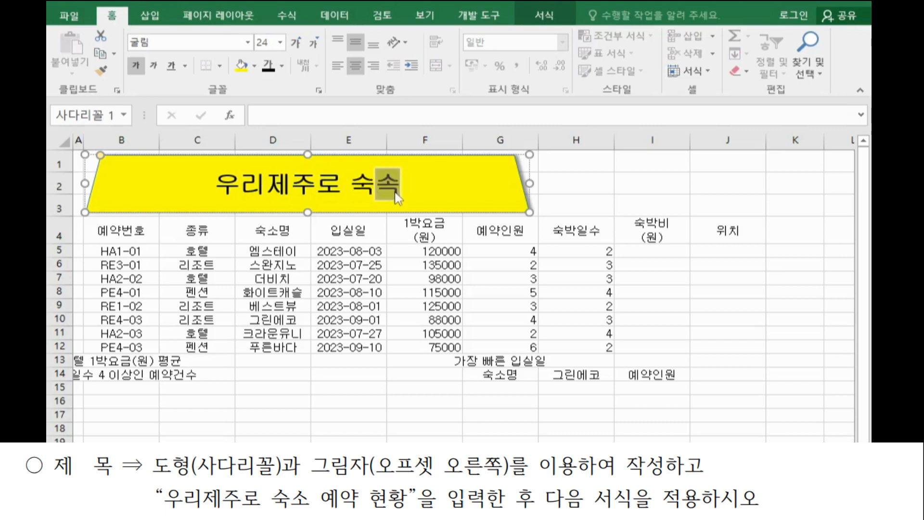
text(약 )
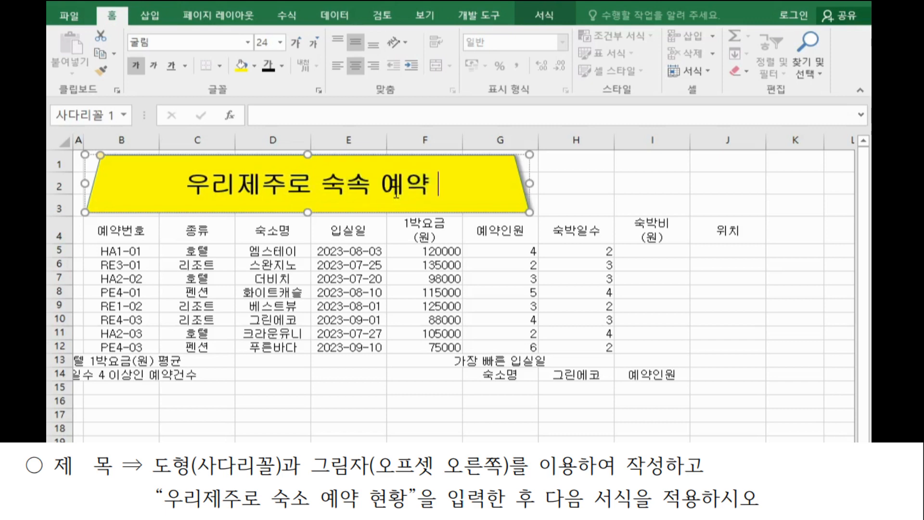
text(현화ㅇ)
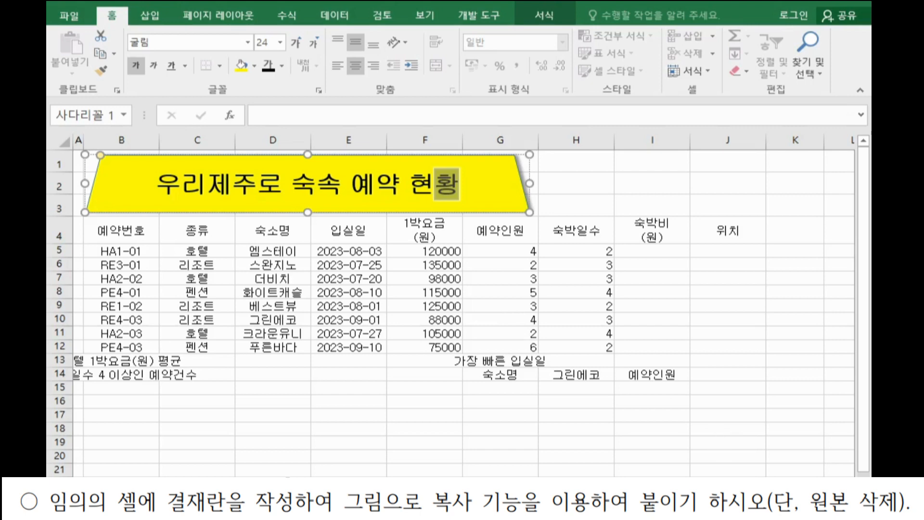
Enter the approval box labels 결재, 사원, 과장 and 부장 in cells K5 to N5
scroll(762, 411, right, 3)
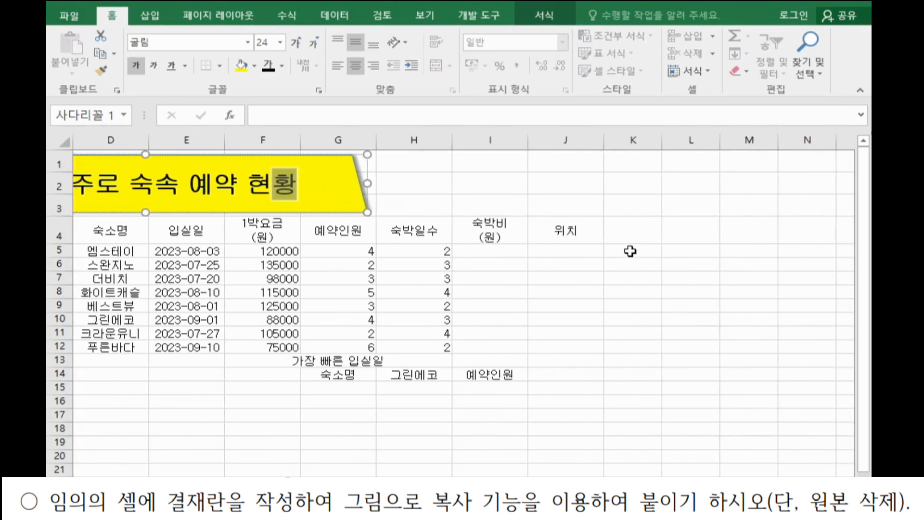
click(630, 251)
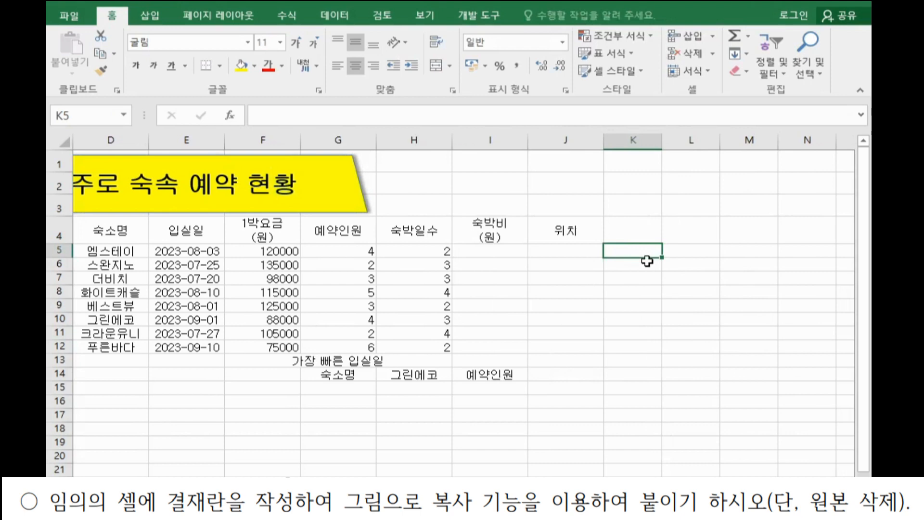
text(결재)
key(Tab)
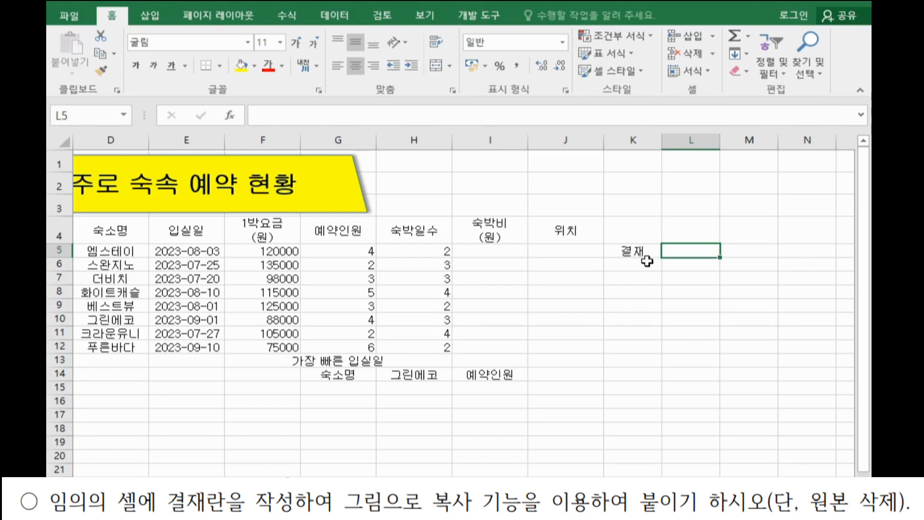
text(사원)
key(Tab)
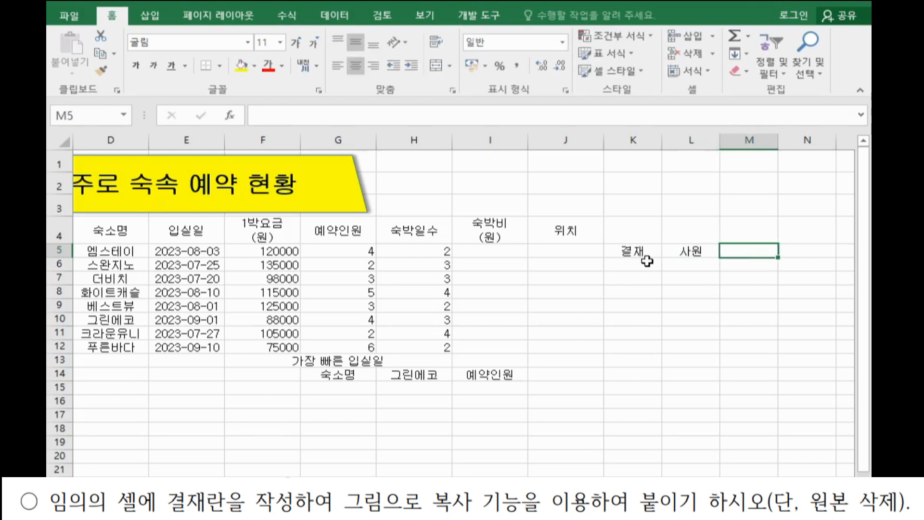
text(과장)
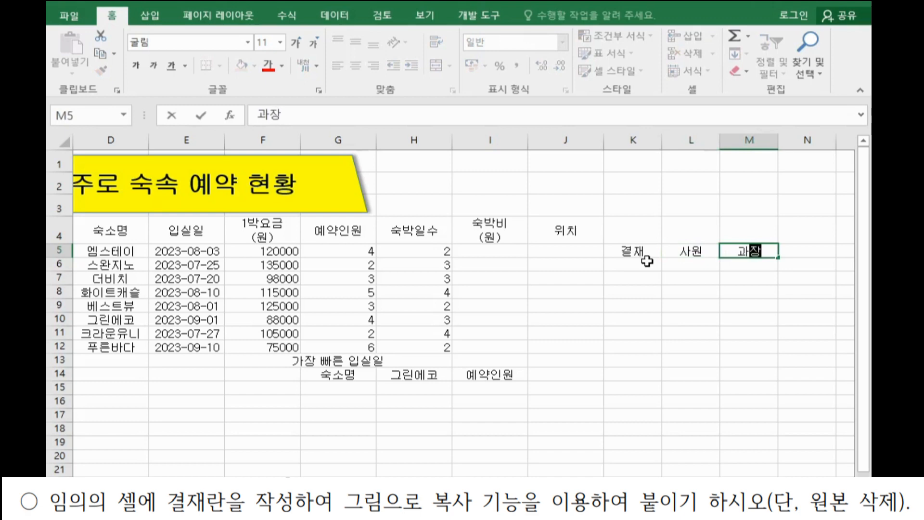
key(Tab)
text(부장)
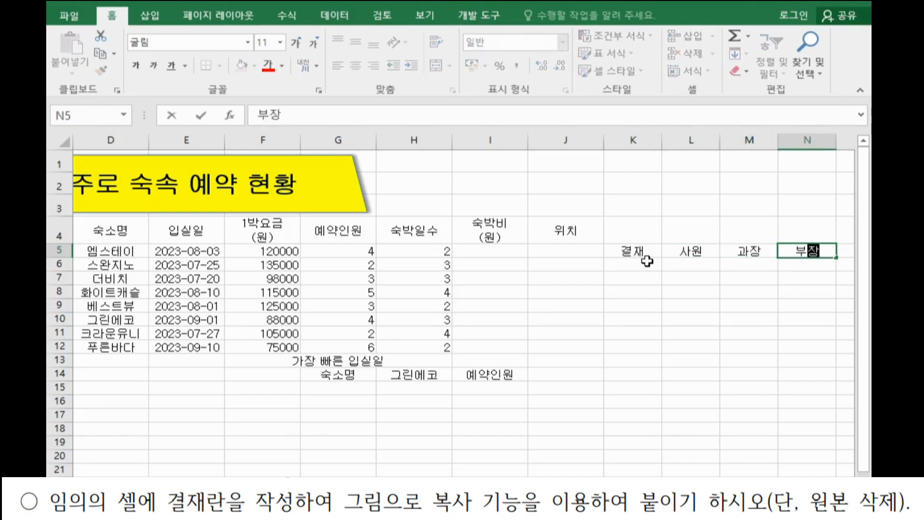
click(651, 316)
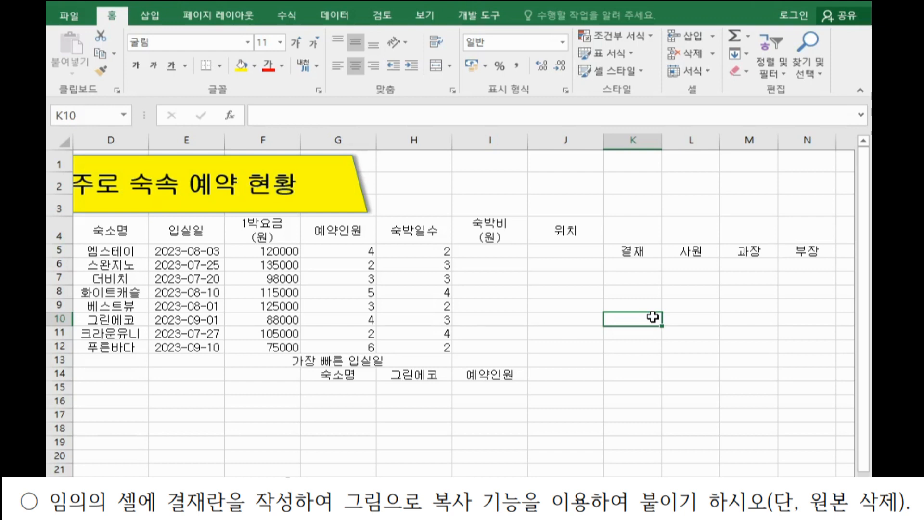
Merge K5:K7 and the signature cells L6:L7, M6:M7 and N6:N7 of the approval box separately
drag(643, 252, 644, 279)
click(643, 252)
click(643, 262)
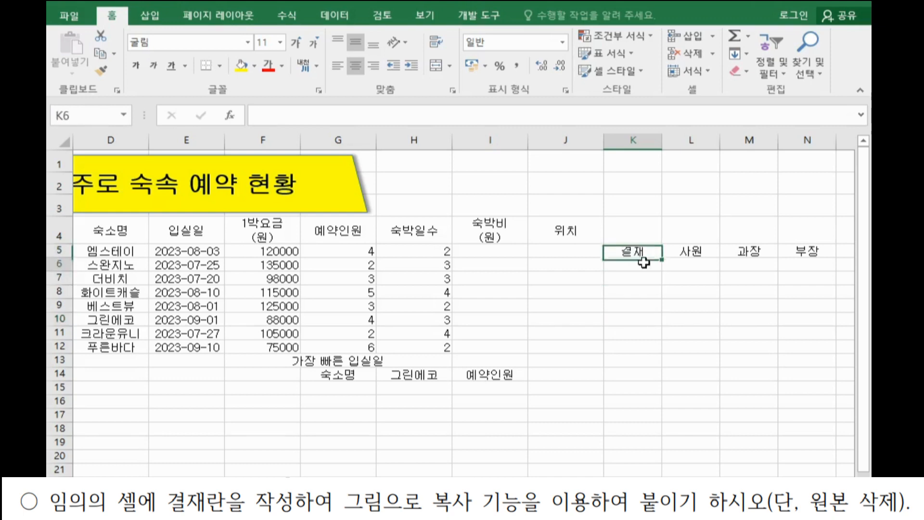
drag(648, 251, 650, 272)
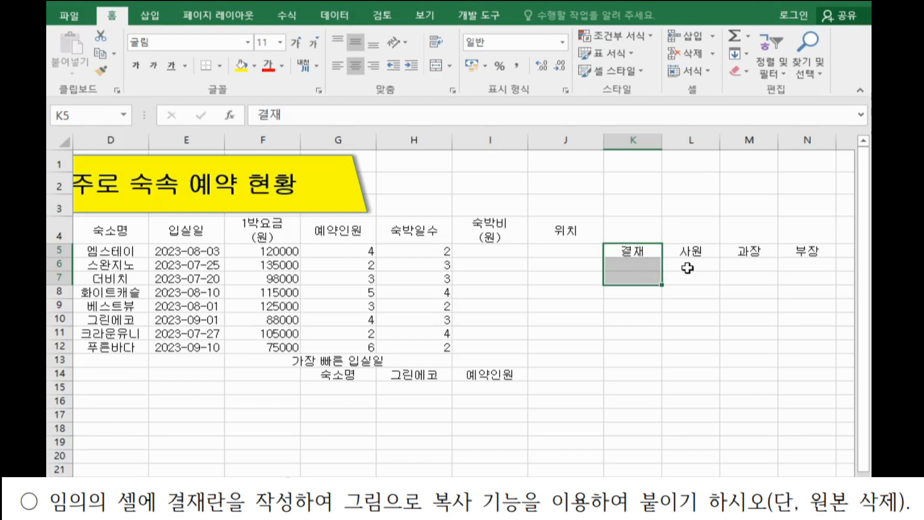
ctrl+drag(691, 263, 737, 274)
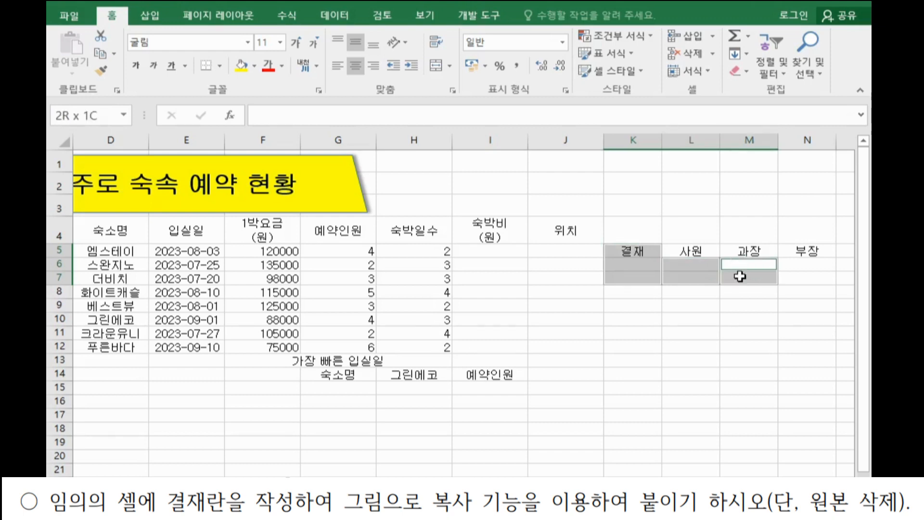
ctrl+drag(790, 266, 793, 275)
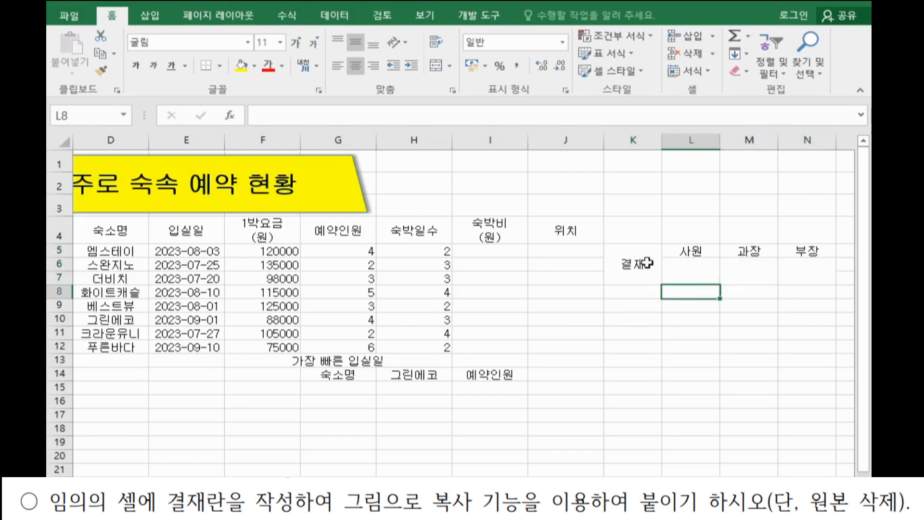
Set the 결재 cell to vertical text (세로 쓰기) and narrow column K to about half its width
click(644, 262)
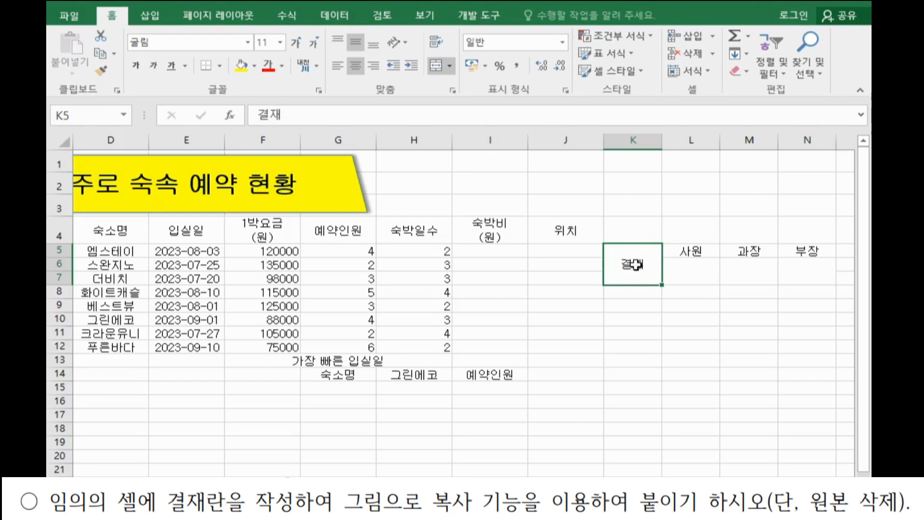
click(402, 48)
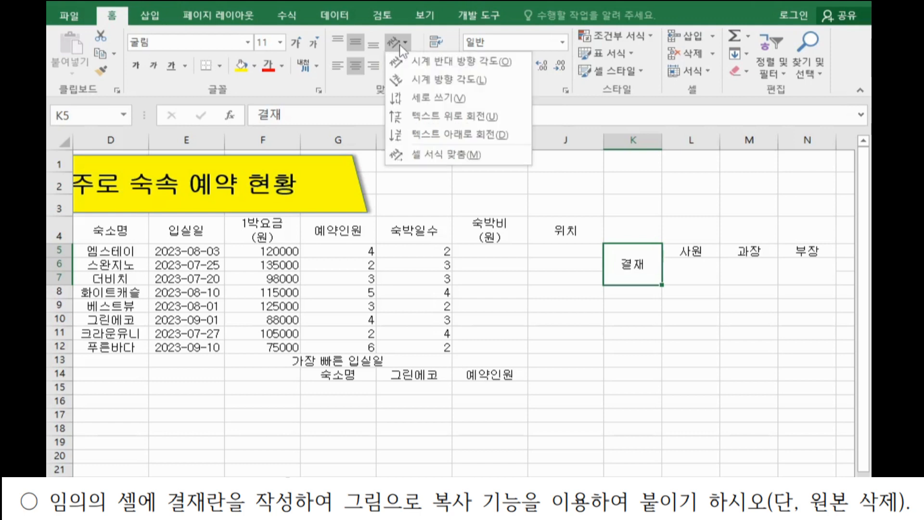
click(415, 100)
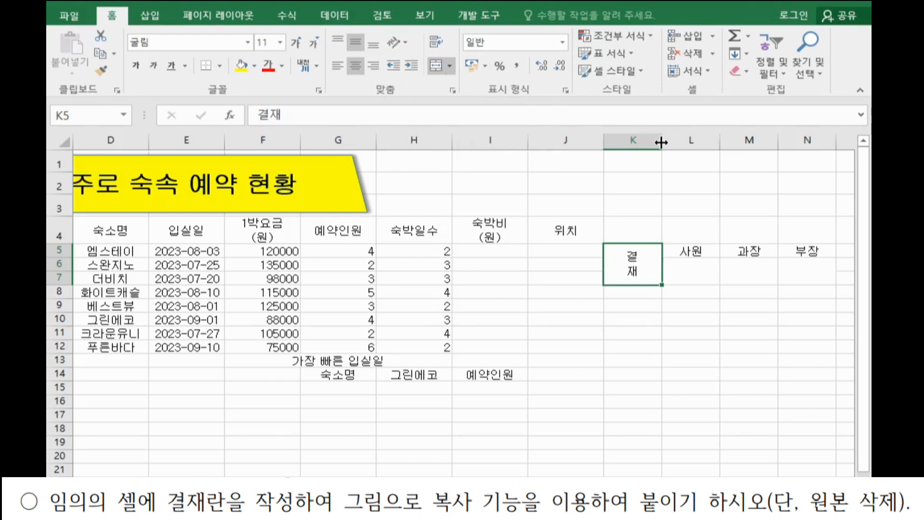
drag(661, 142, 632, 151)
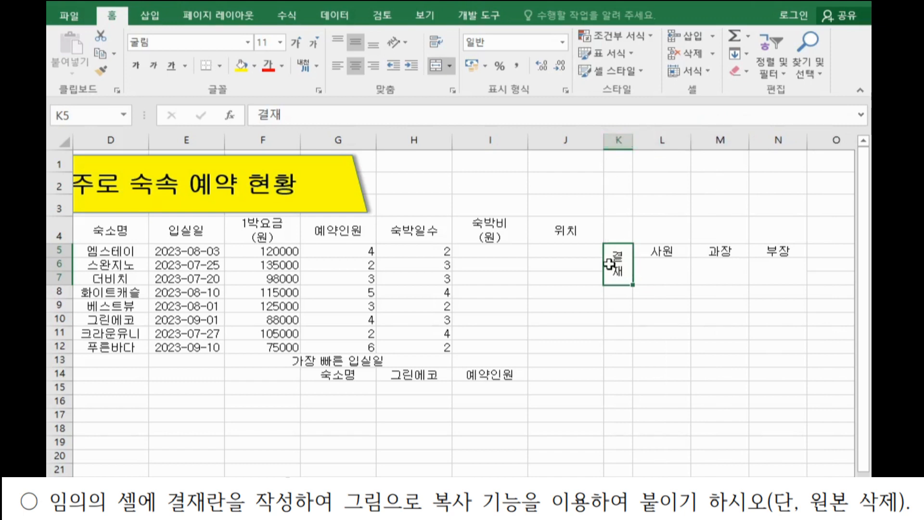
Apply all borders (모든 테두리) to the approval box in K5:N7
drag(613, 260, 768, 260)
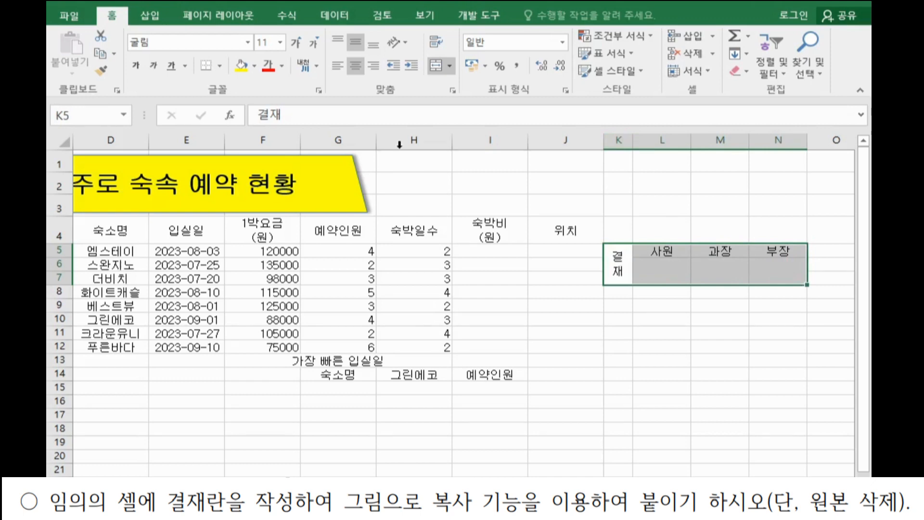
click(221, 66)
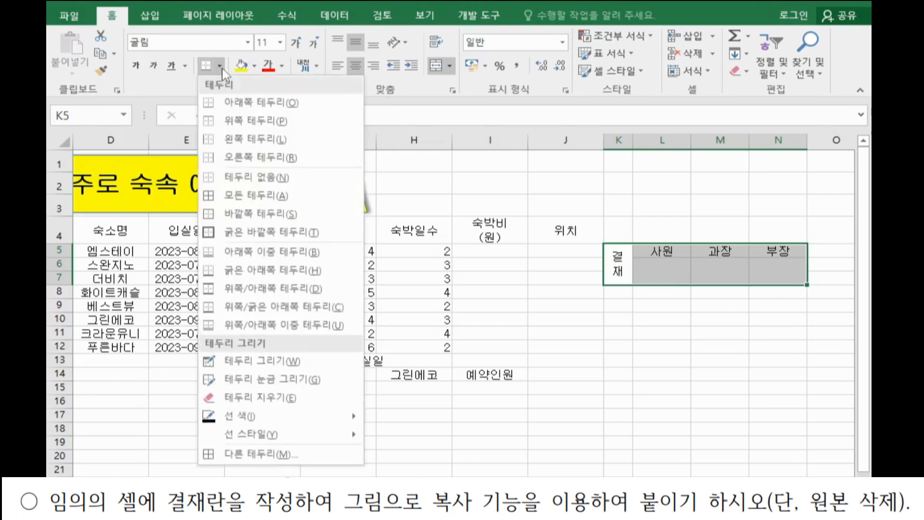
click(241, 197)
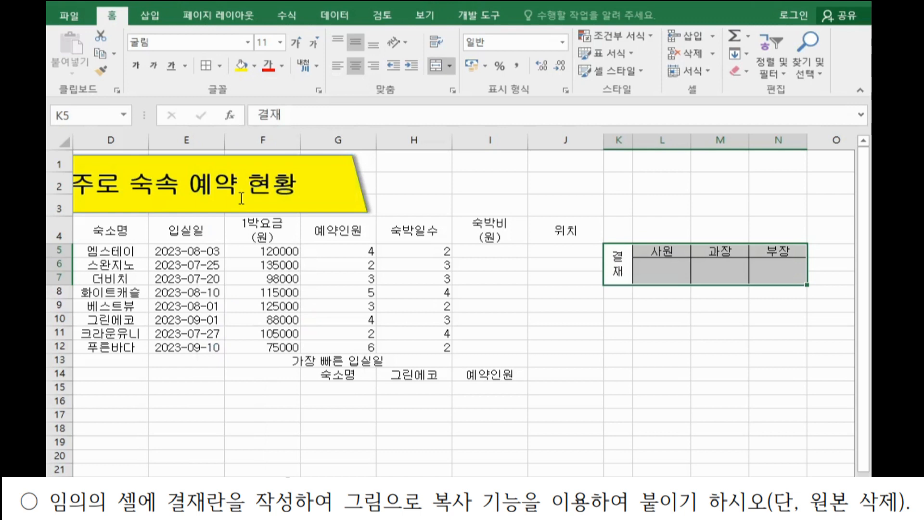
Copy the approval box as a picture, as shown on screen in picture format, and paste it at cell H1
click(114, 56)
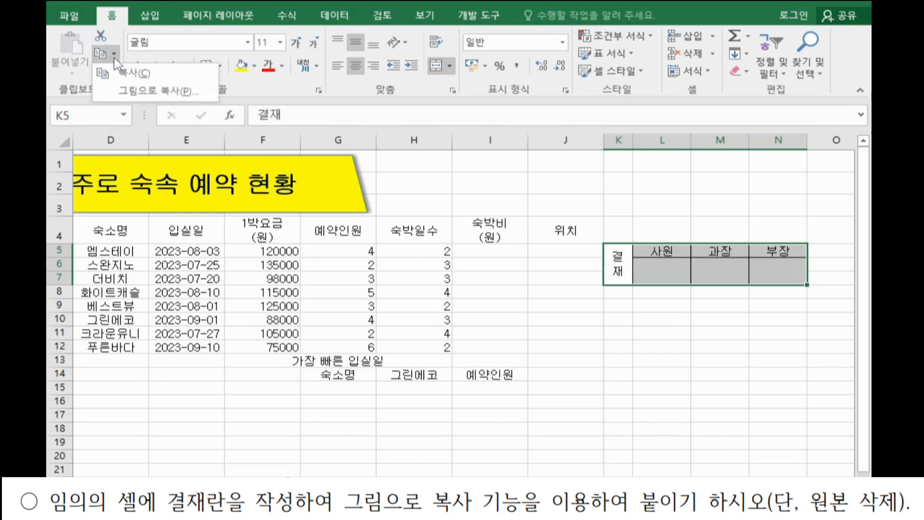
click(152, 92)
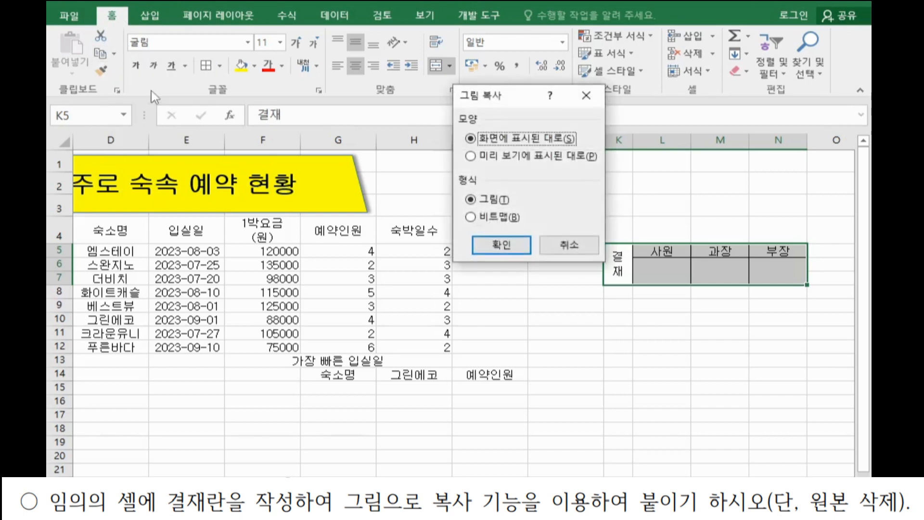
click(501, 247)
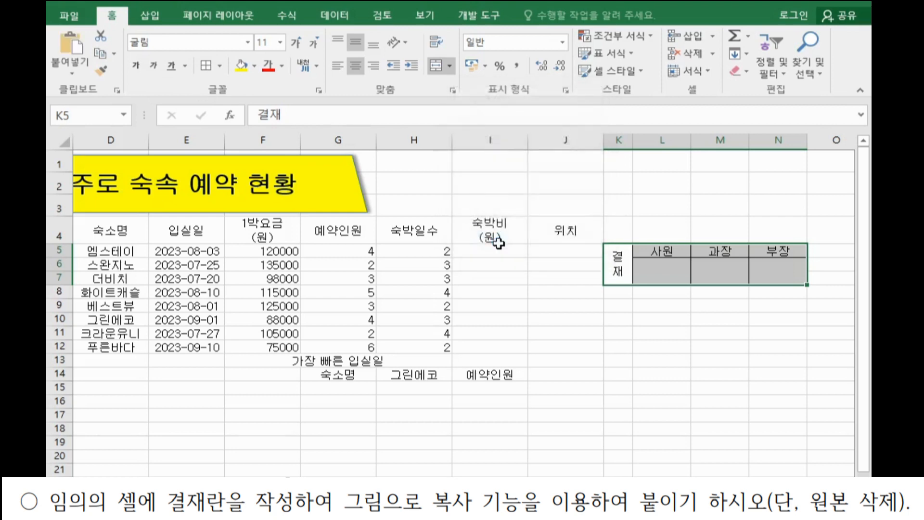
click(385, 162)
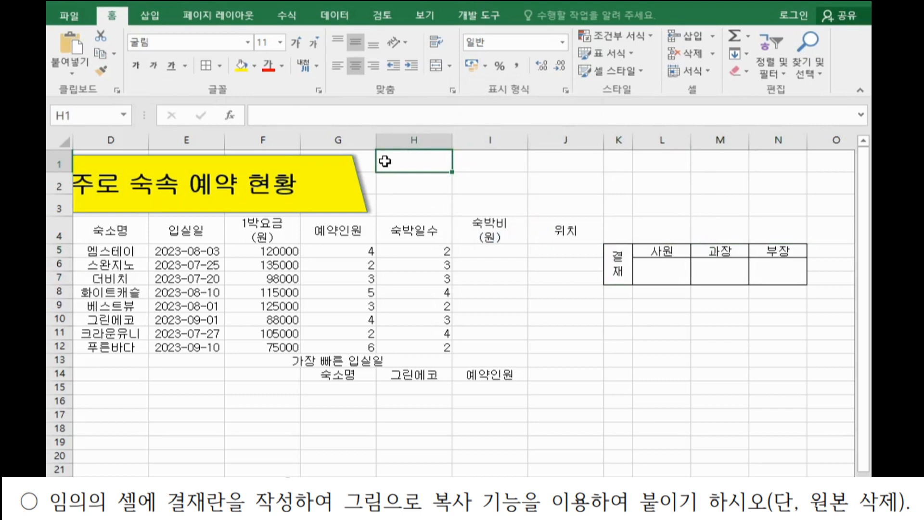
click(71, 46)
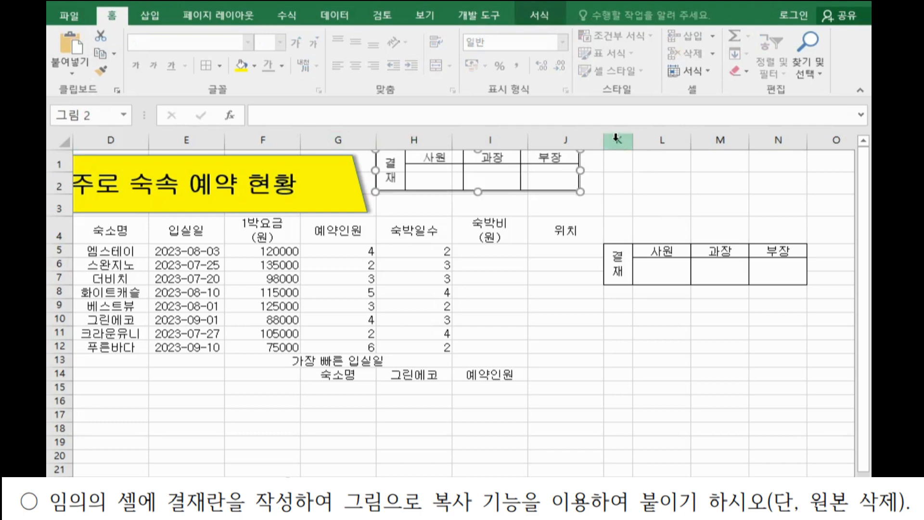
Delete columns K to N containing the original approval box
drag(616, 138, 761, 145)
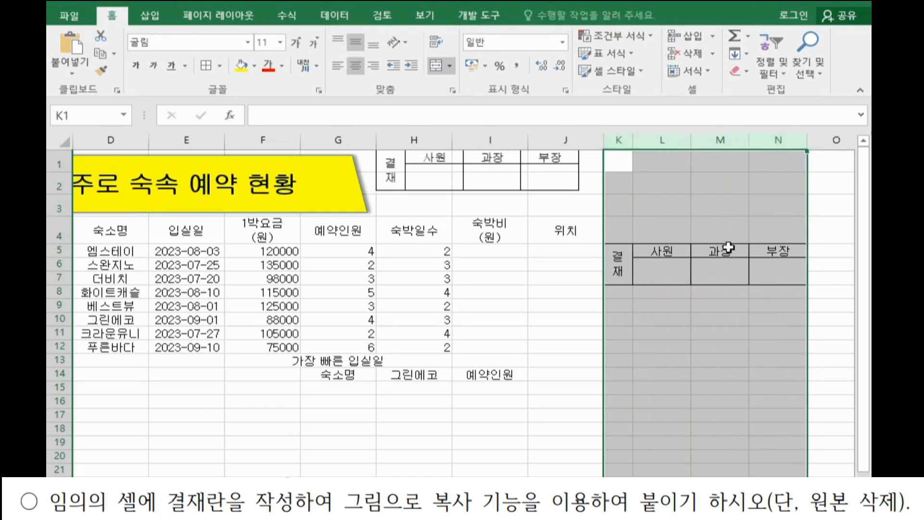
right_click(725, 230)
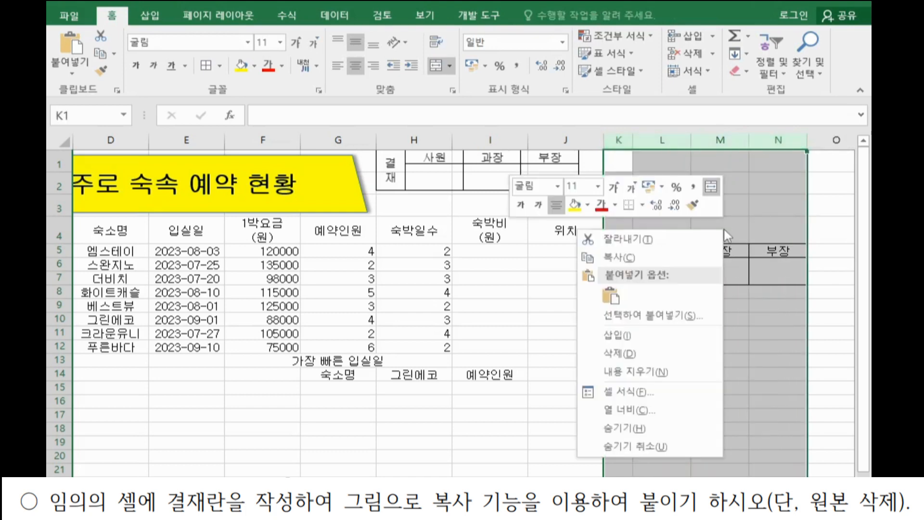
click(621, 354)
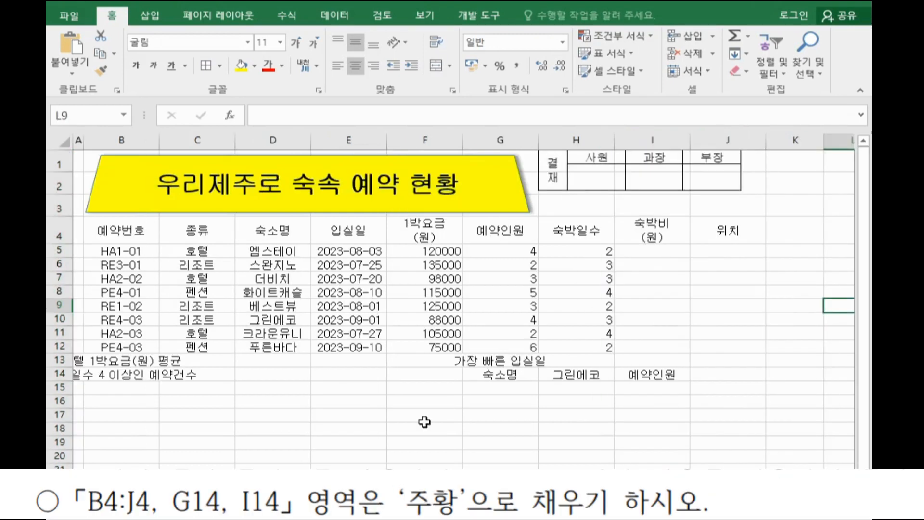
Fill the header cells B4:J4 with the standard colour 주황 (orange)
drag(113, 236, 695, 230)
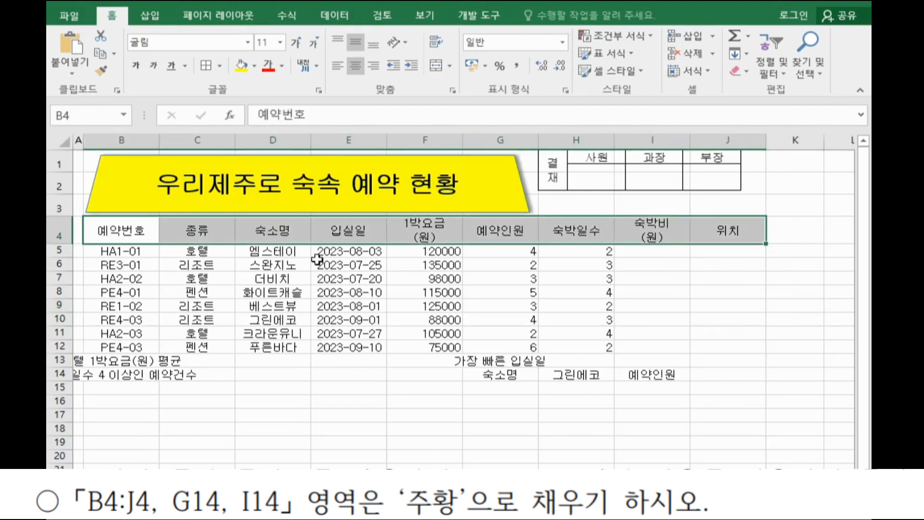
click(133, 232)
drag(132, 232, 720, 229)
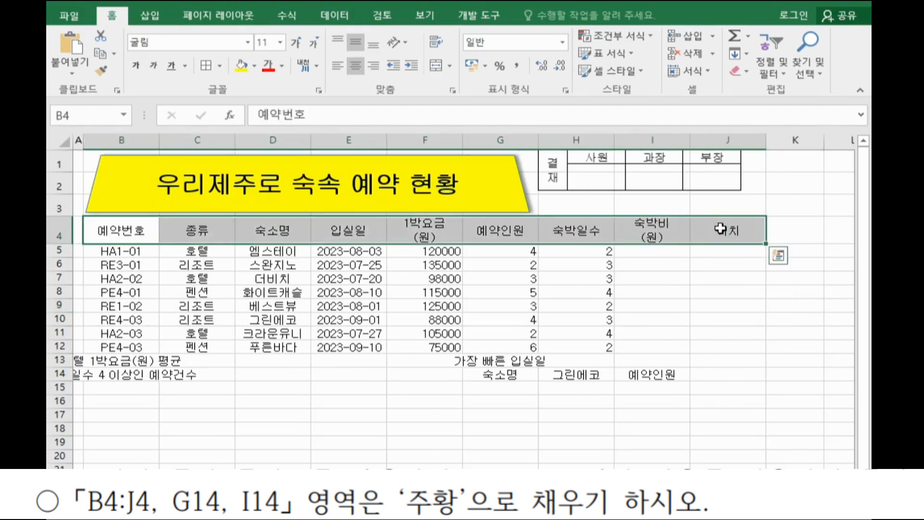
click(254, 67)
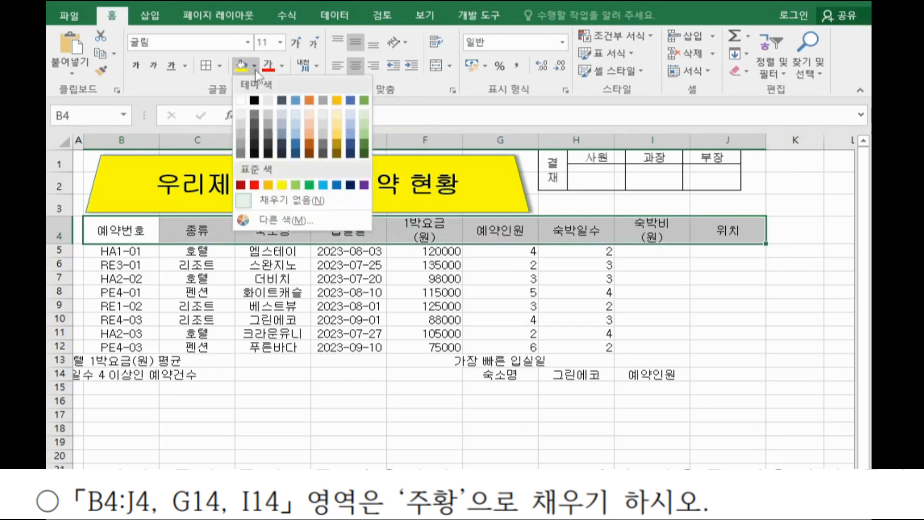
click(269, 187)
Fill the 숙소명 label in G14 and the 예약인원 label in I14 with the same orange
click(497, 380)
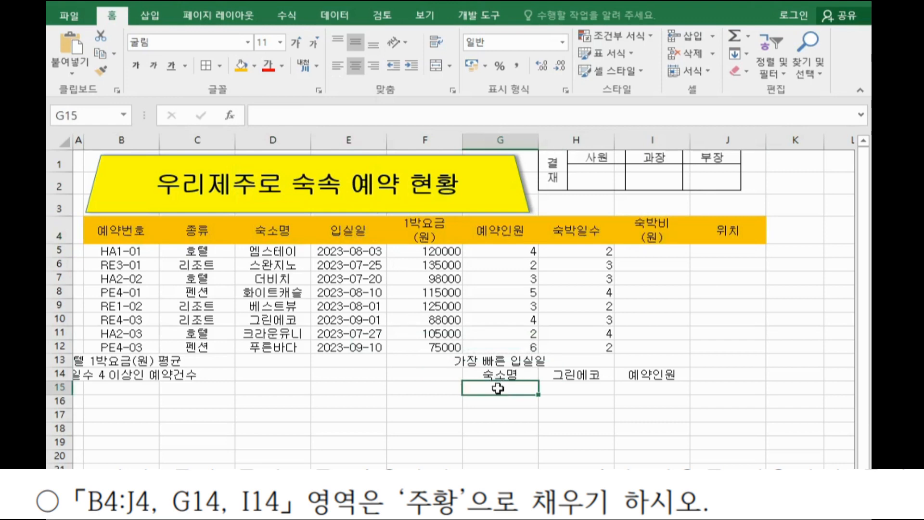
click(515, 377)
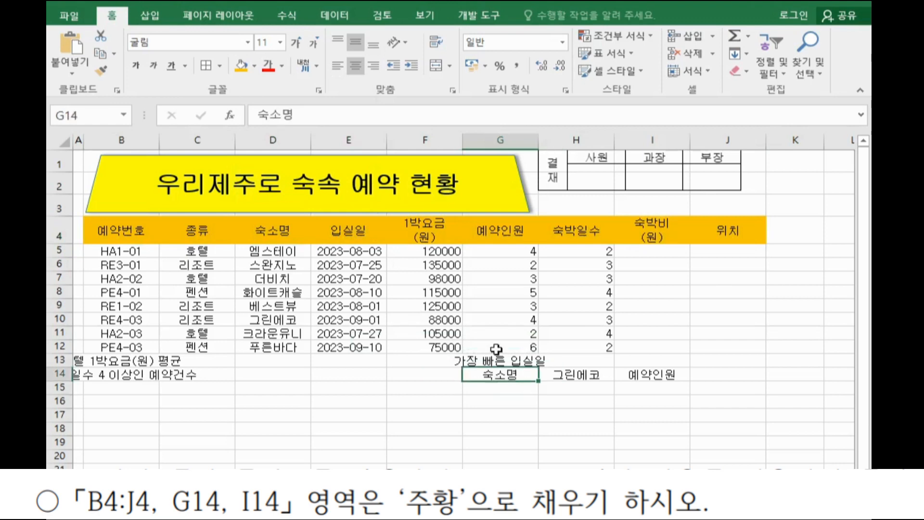
click(239, 66)
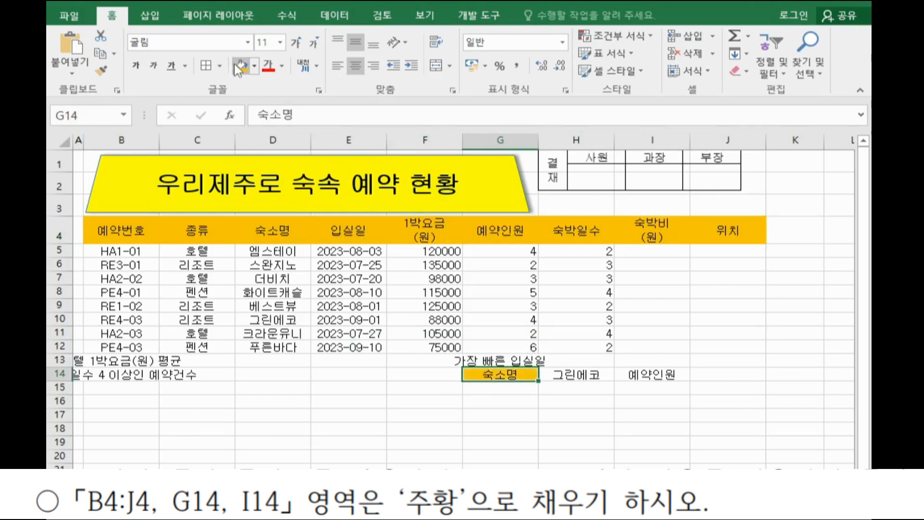
click(663, 381)
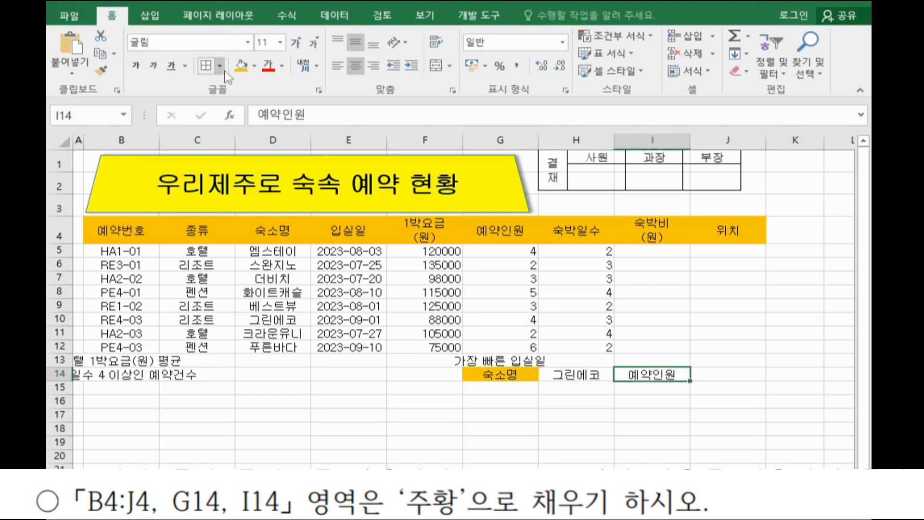
click(239, 66)
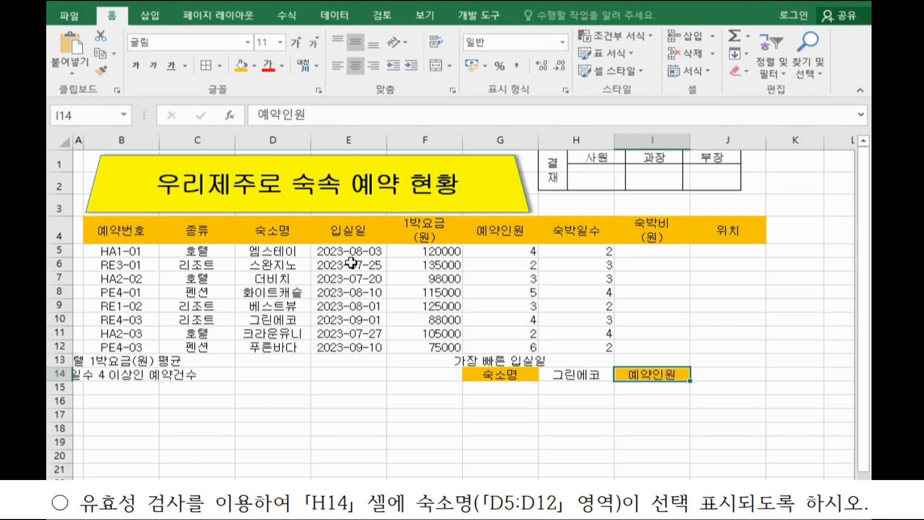
Add list (목록) data validation to H14 with source =$D$5:$D$12 and check its dropdown choices
click(574, 374)
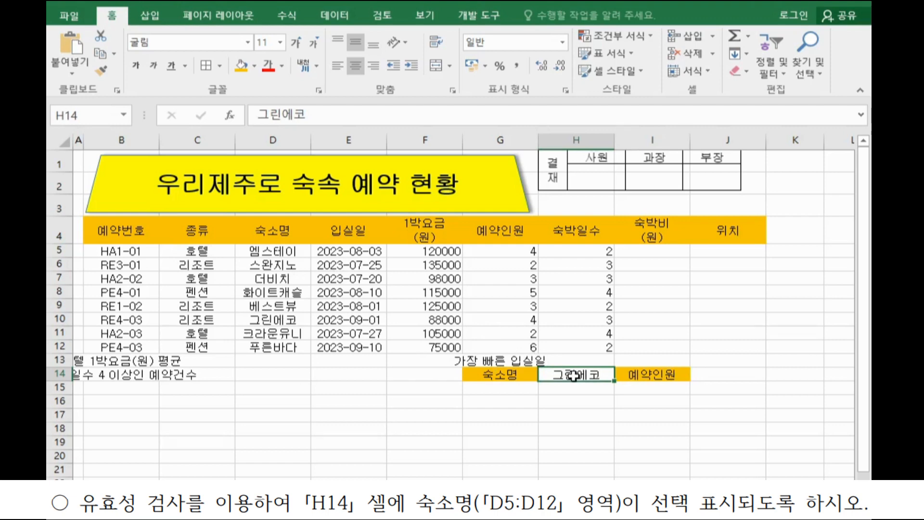
click(334, 23)
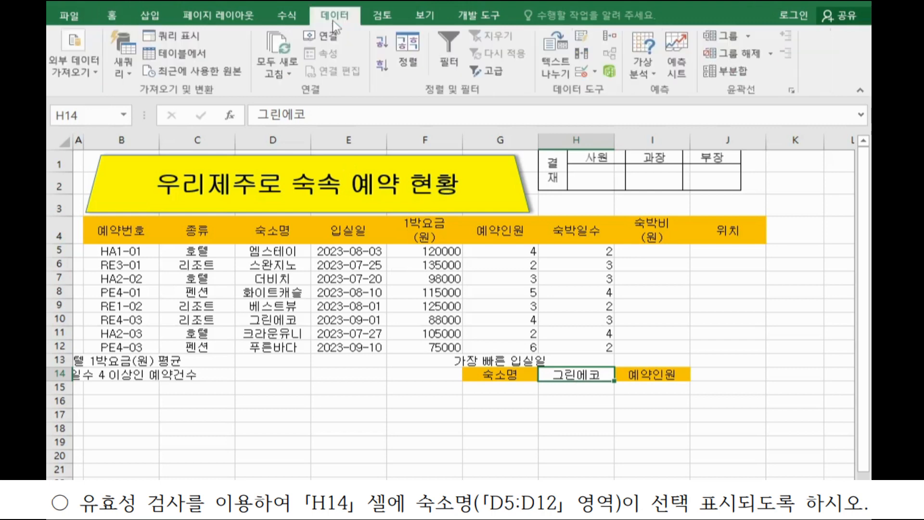
click(582, 73)
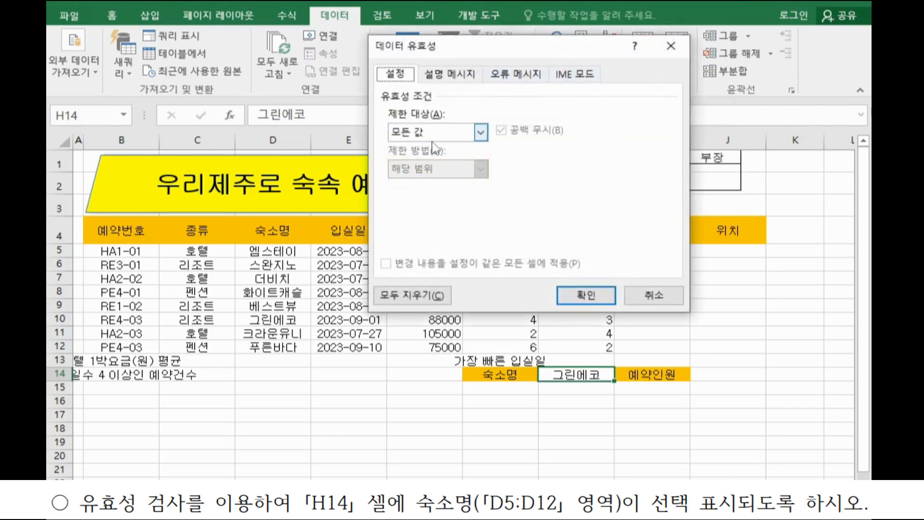
click(436, 132)
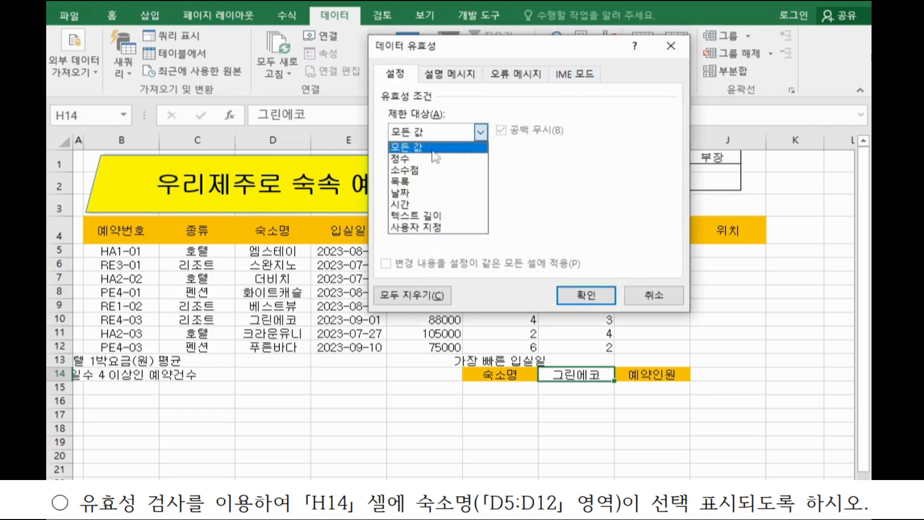
click(426, 185)
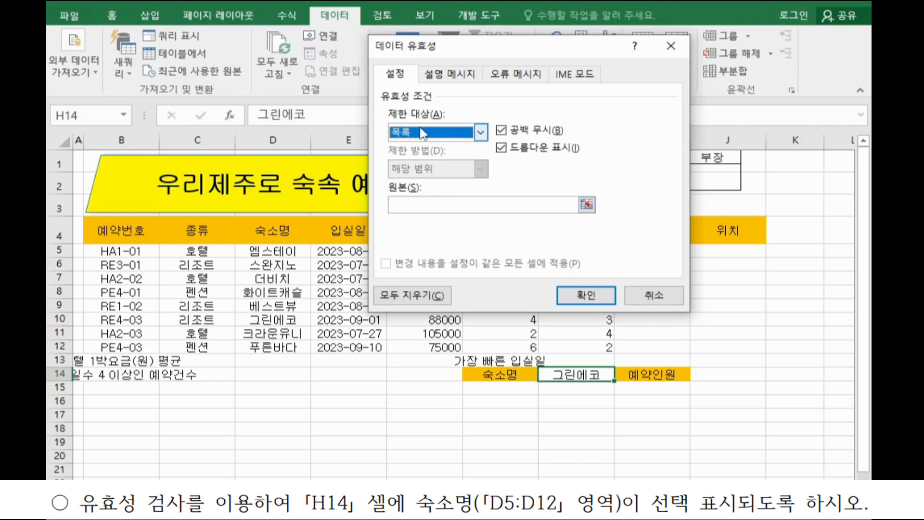
click(420, 206)
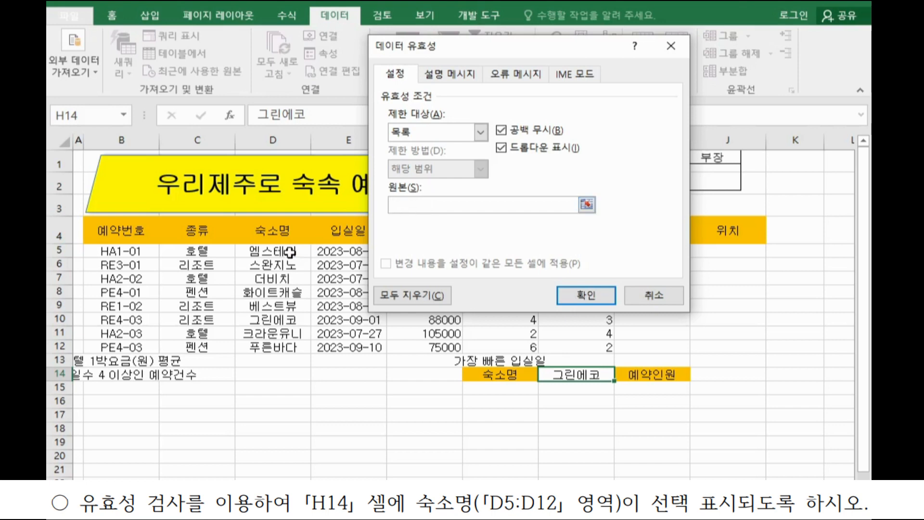
drag(289, 251, 273, 350)
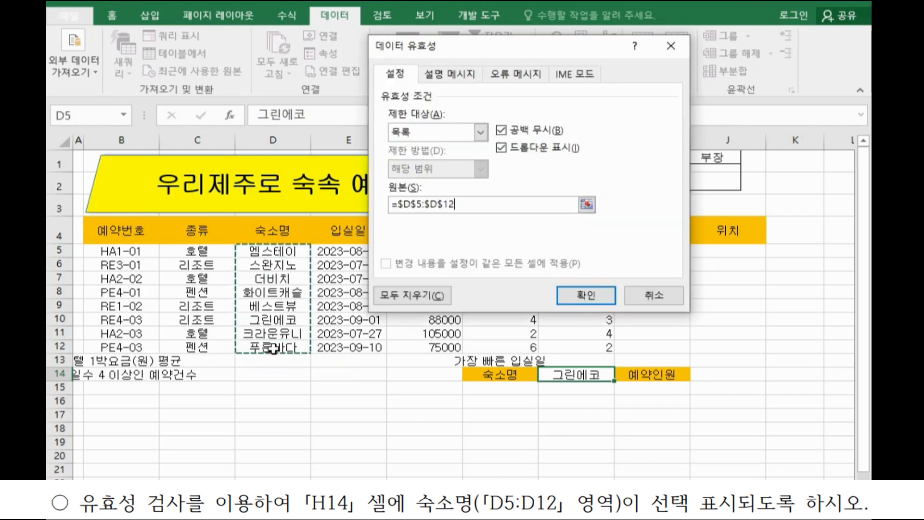
click(584, 297)
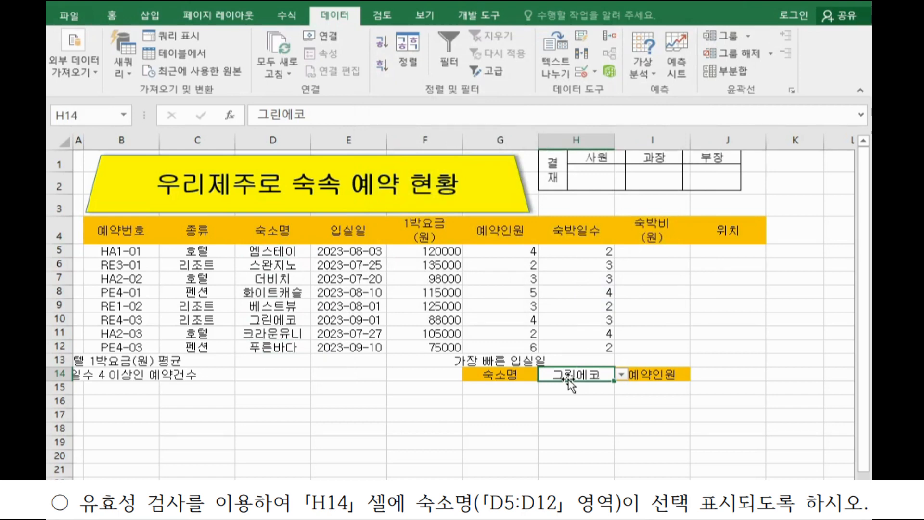
click(622, 376)
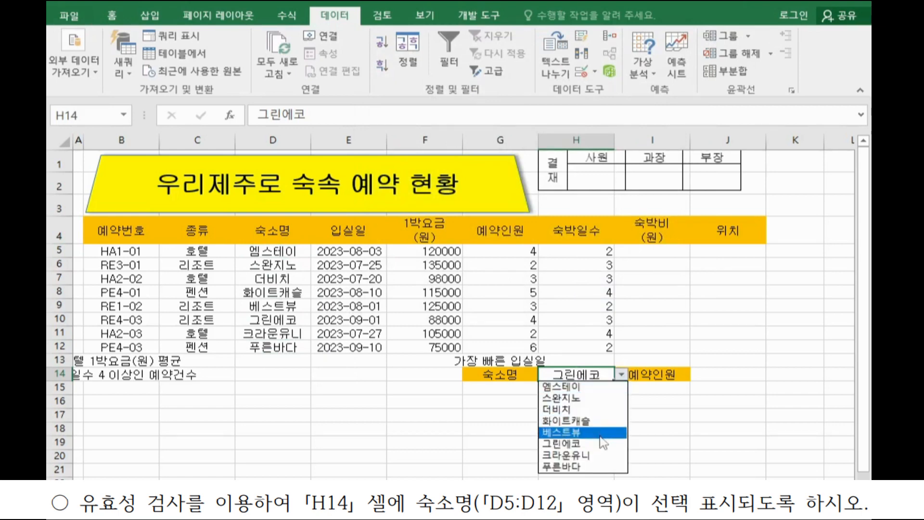
click(681, 375)
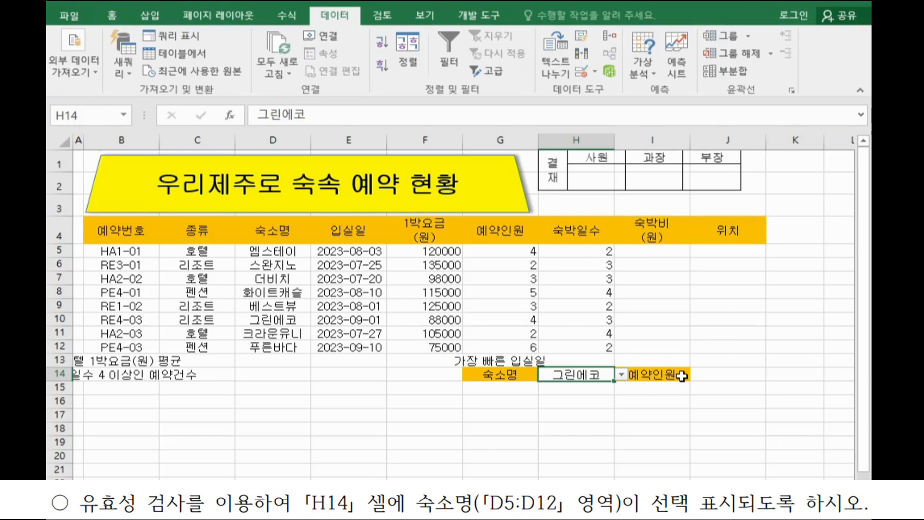
Apply the custom number format 0명 to the 예약인원 values in G5:G12
click(484, 246)
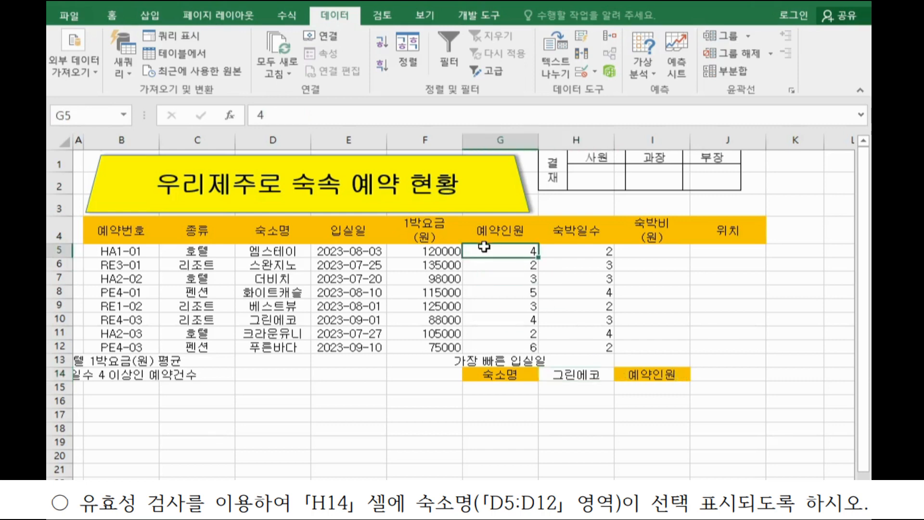
drag(483, 246, 497, 347)
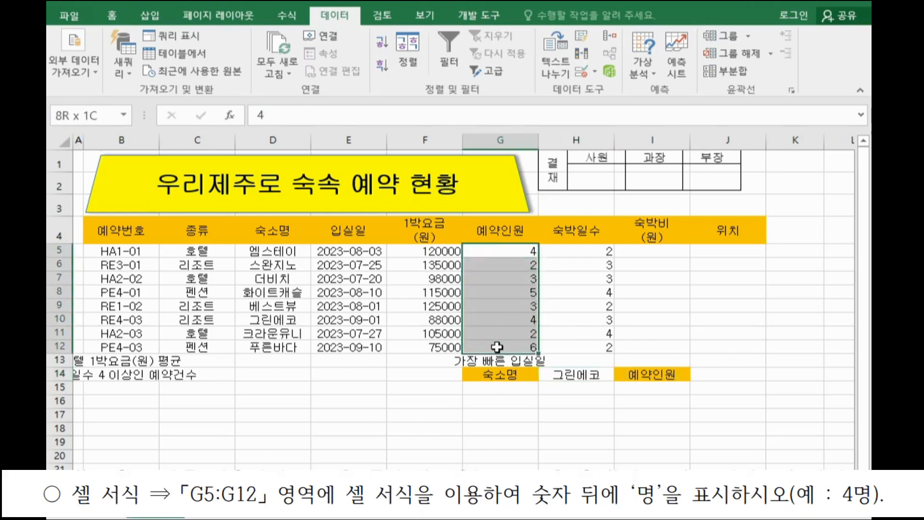
drag(526, 252, 528, 346)
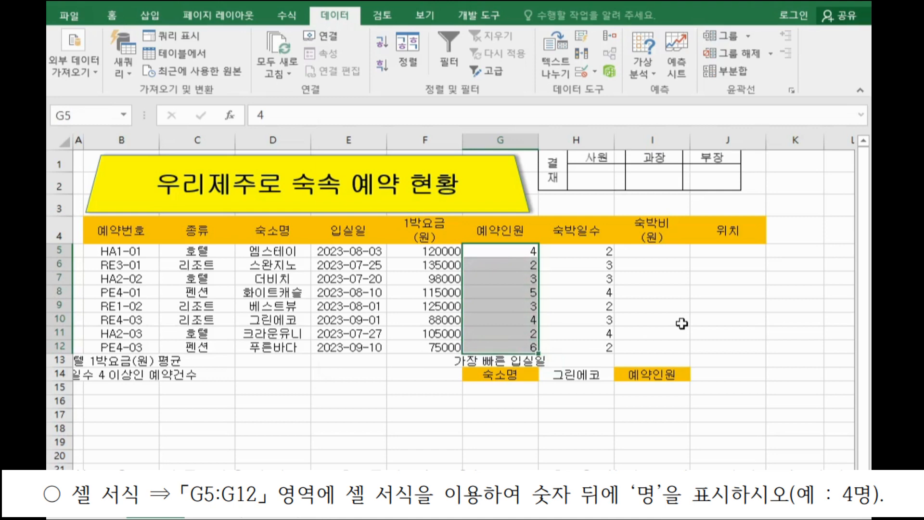
key(ctrl+1)
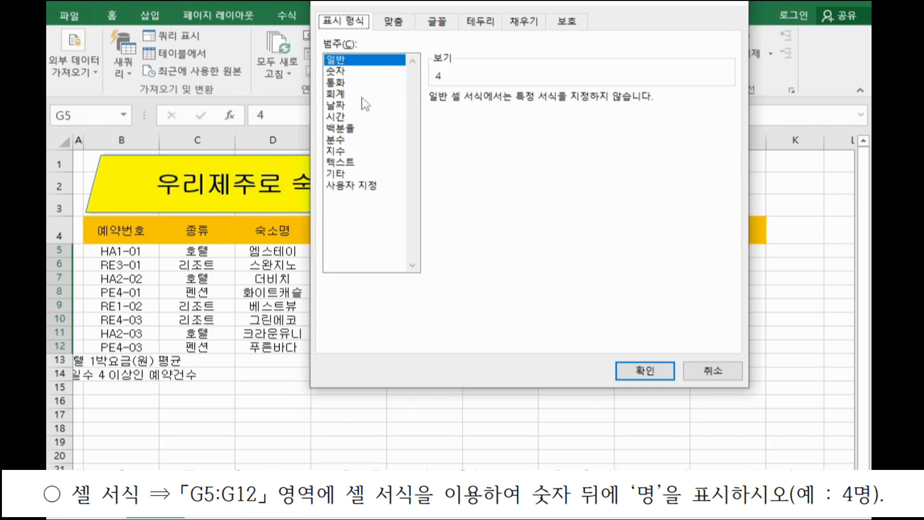
click(374, 187)
click(435, 142)
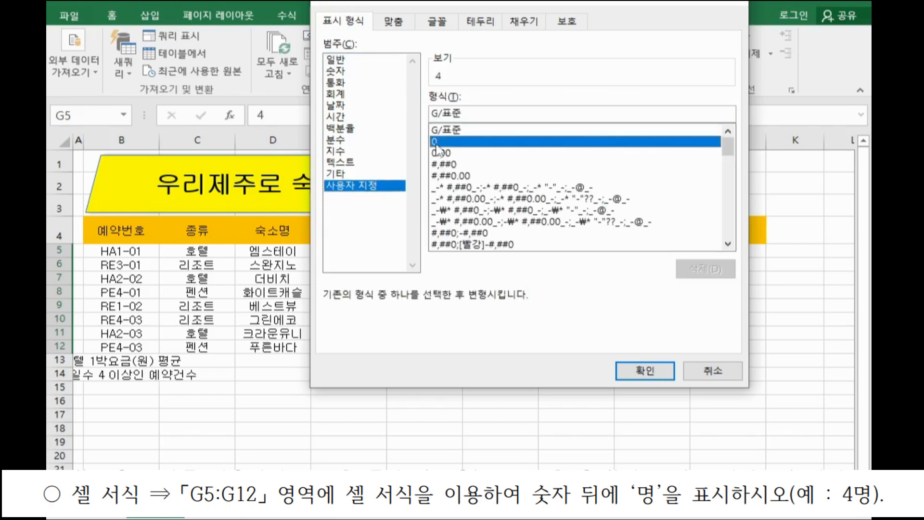
click(463, 115)
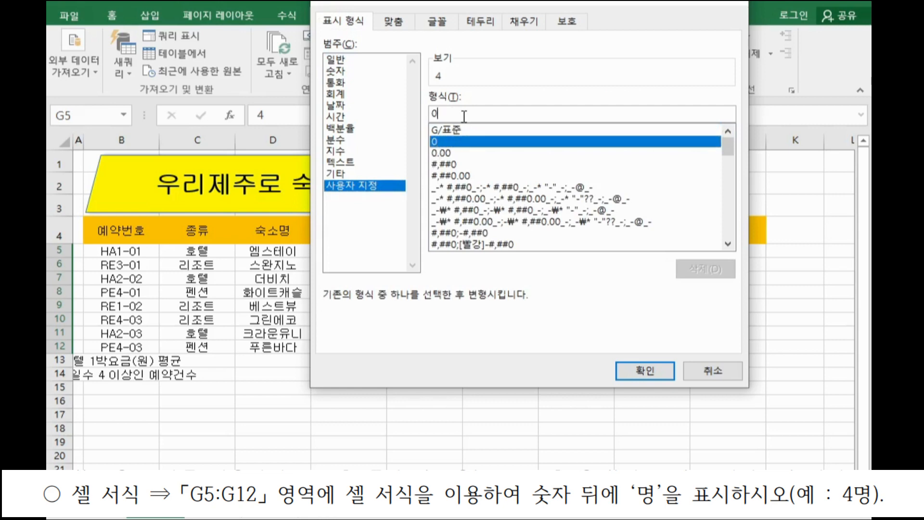
text(ㅁ명)
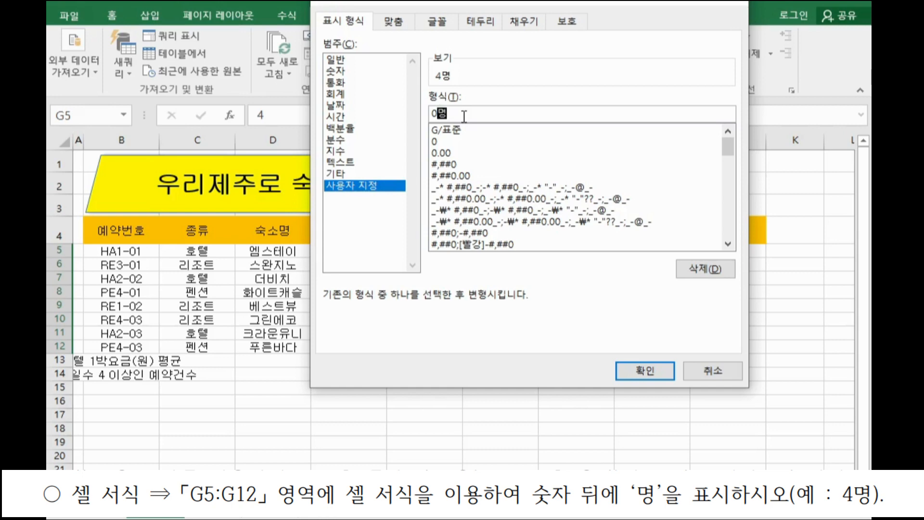
click(632, 370)
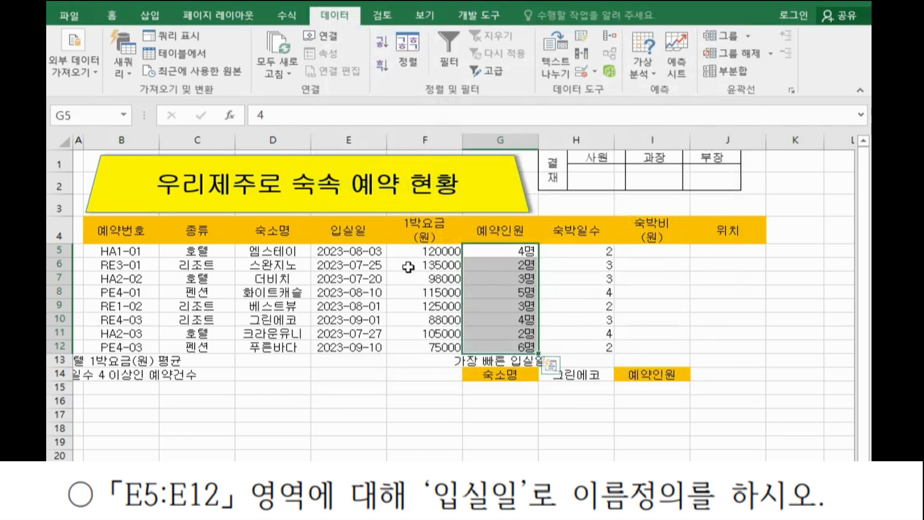
Define the name 입실일 for the check-in date range E5:E12
drag(350, 251, 352, 347)
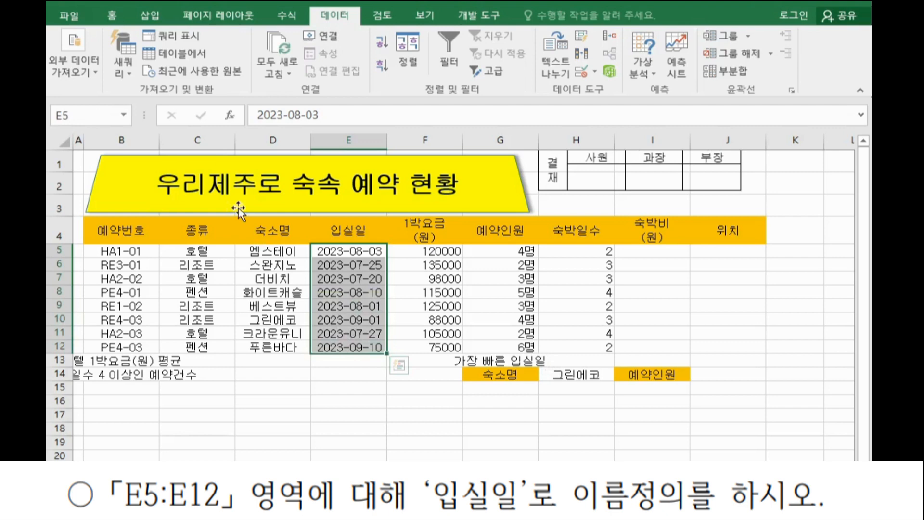
click(81, 116)
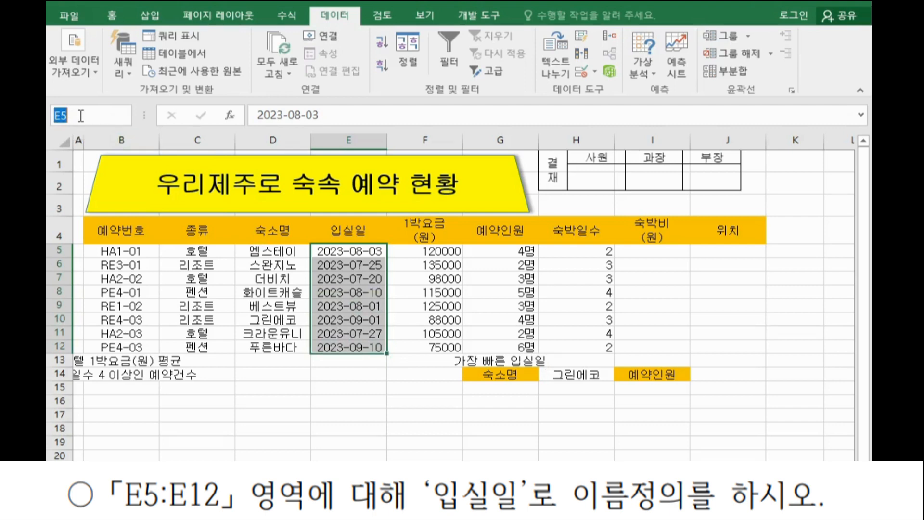
text(입실일)
key(Return)
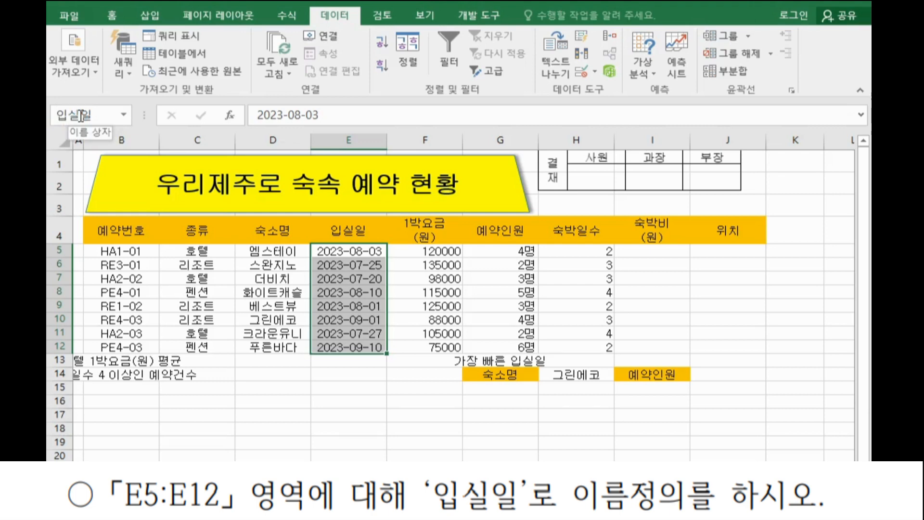
Apply the comma style to the 1박요금(원) values in F5:F12
click(411, 250)
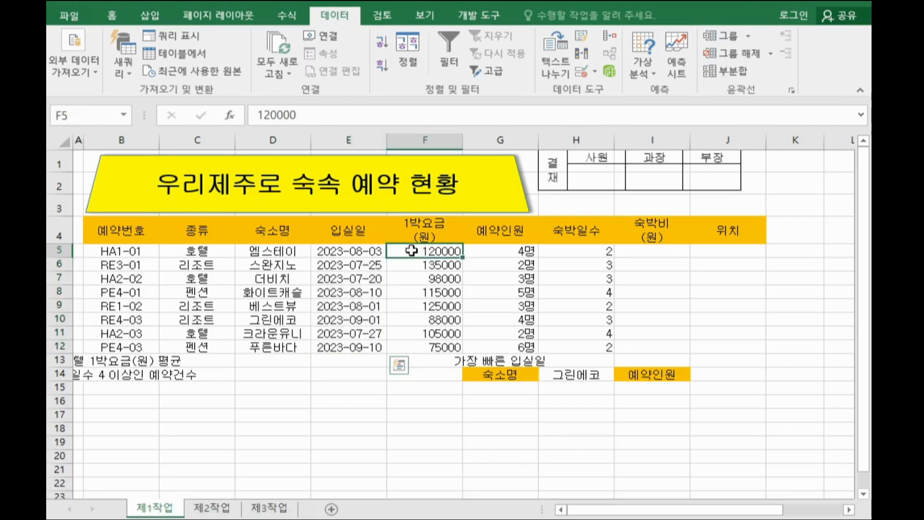
drag(411, 249, 419, 347)
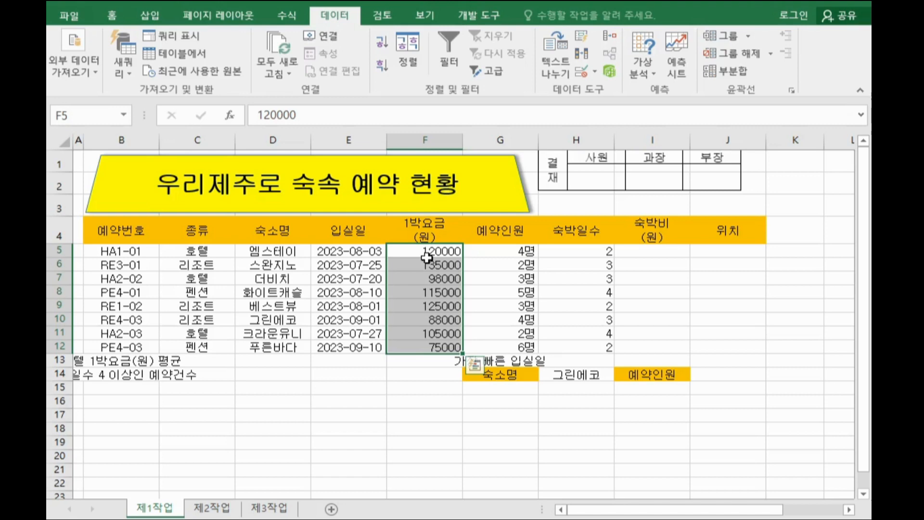
click(112, 16)
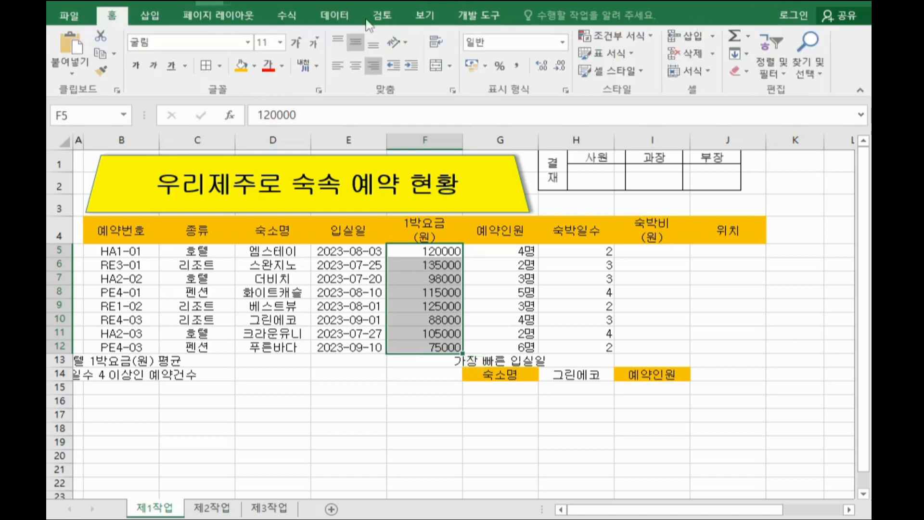
click(513, 70)
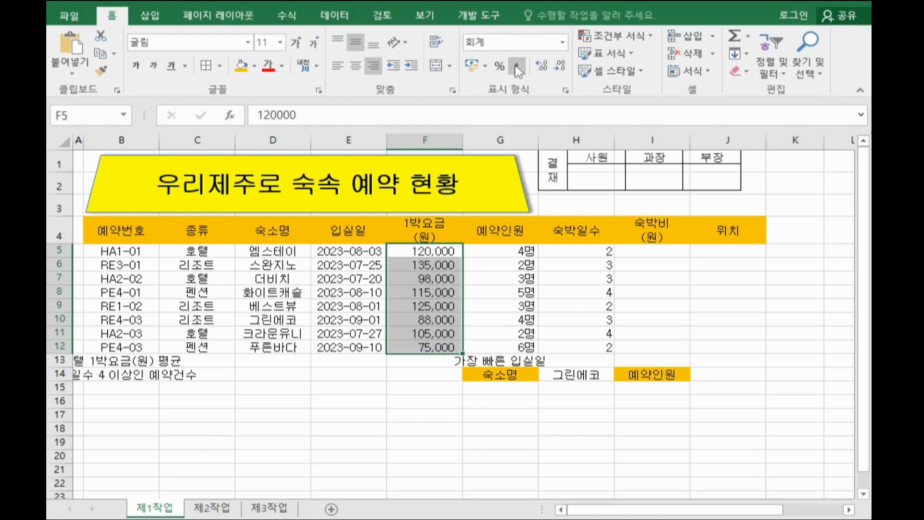
Start the 숙박비(원) formula in I5 with =F5*H5*IF(, multiplying the nightly rate by the number of nights
click(660, 252)
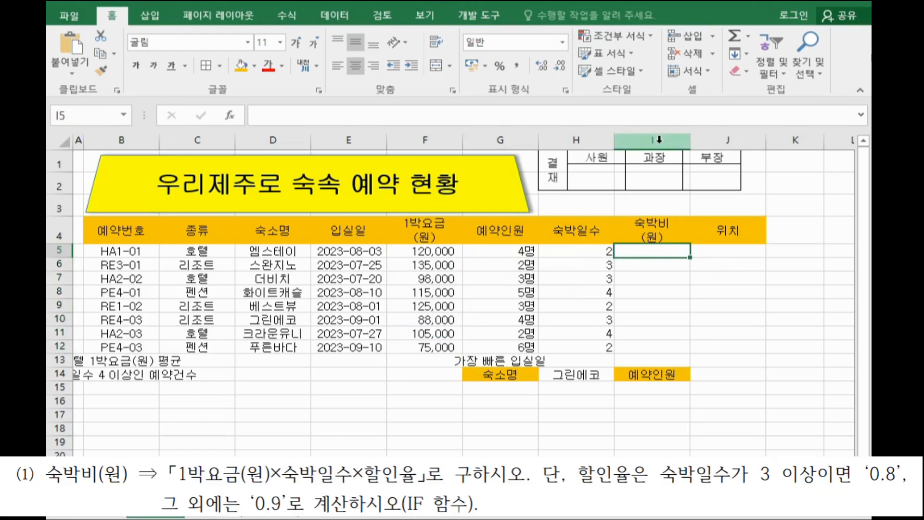
drag(652, 249, 655, 352)
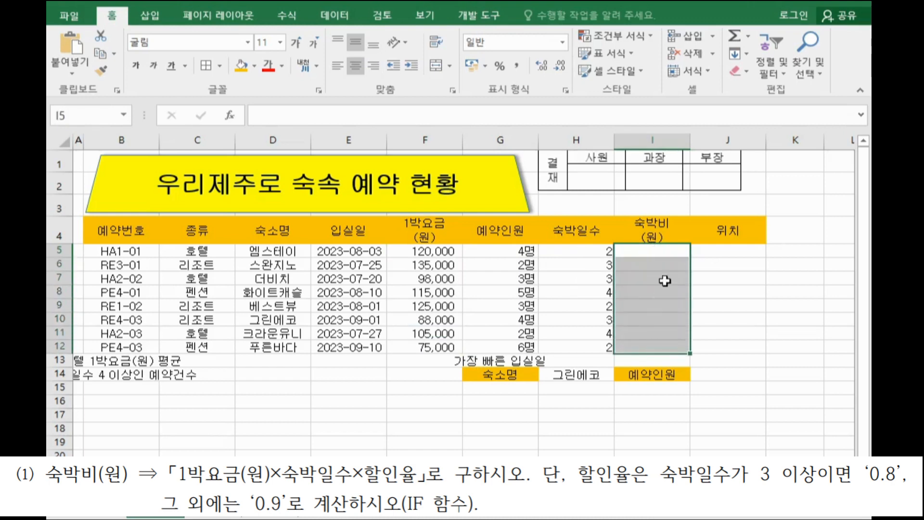
click(655, 252)
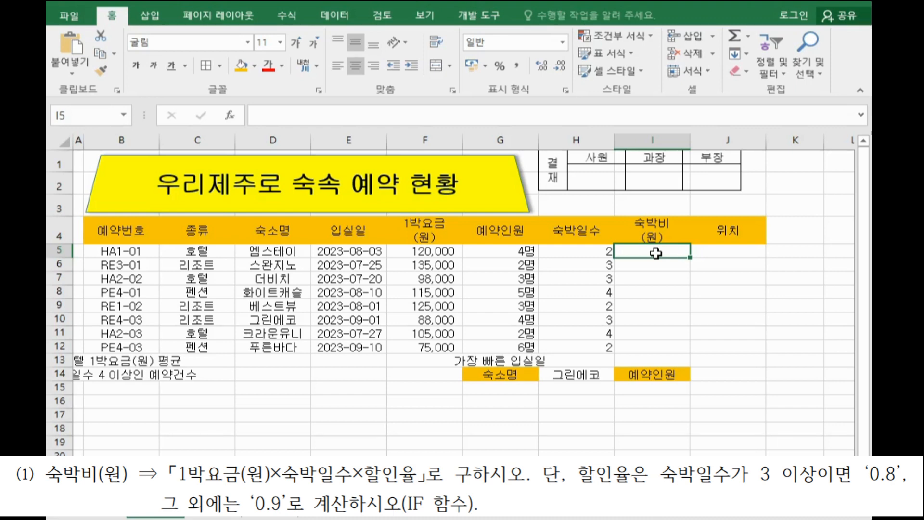
text(=)
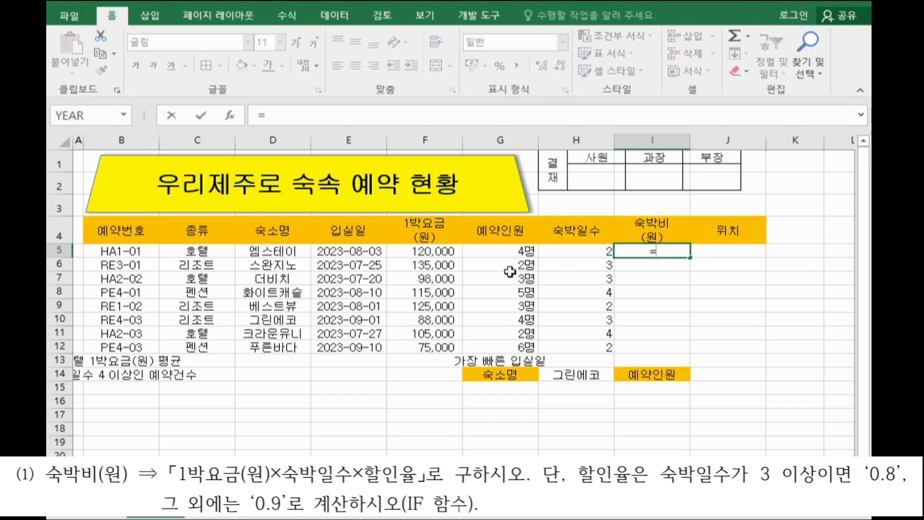
click(435, 253)
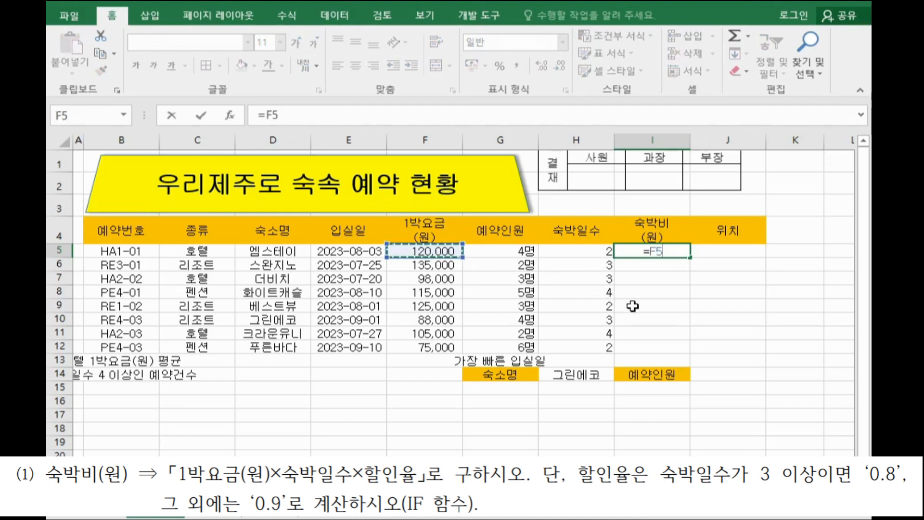
text(*)
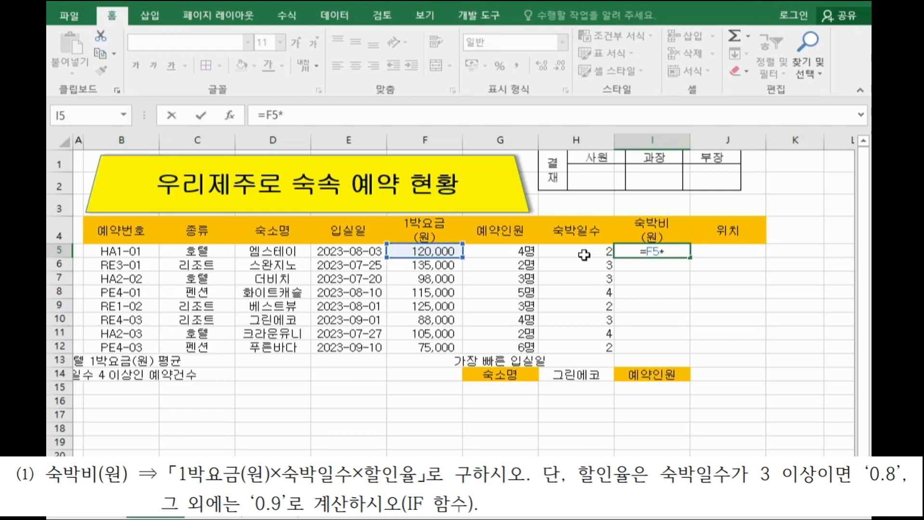
click(584, 255)
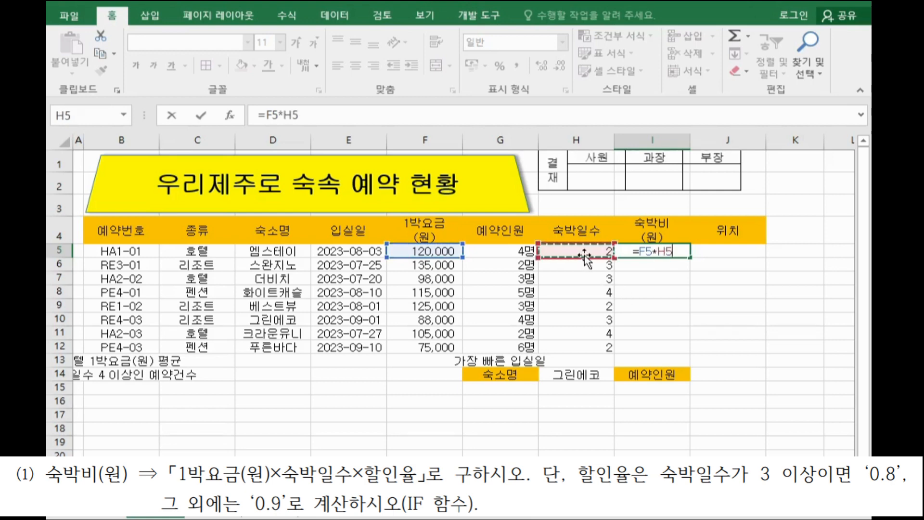
text(*)
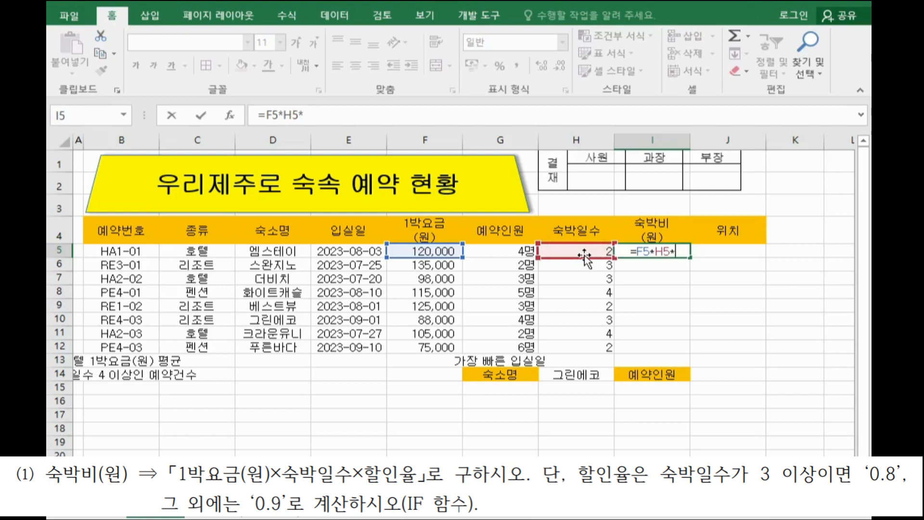
text(ㅑ)
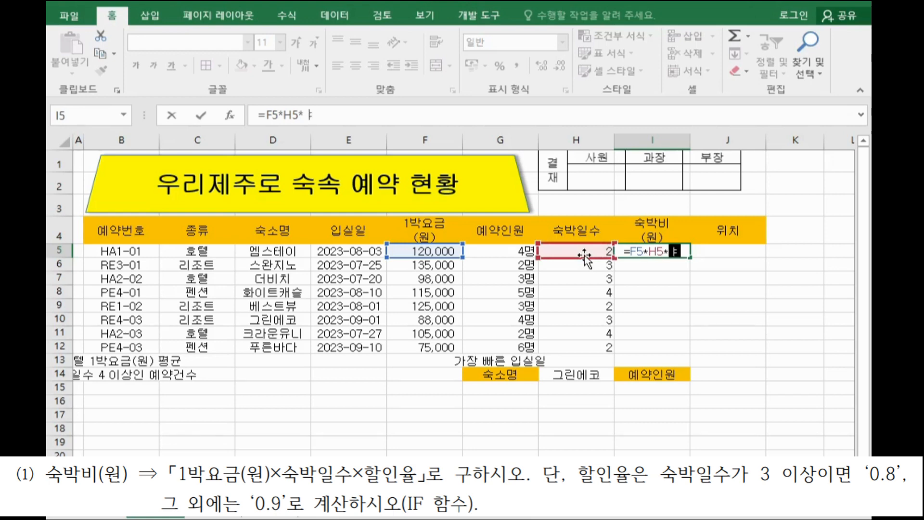
key(BackSpace)
text(i)
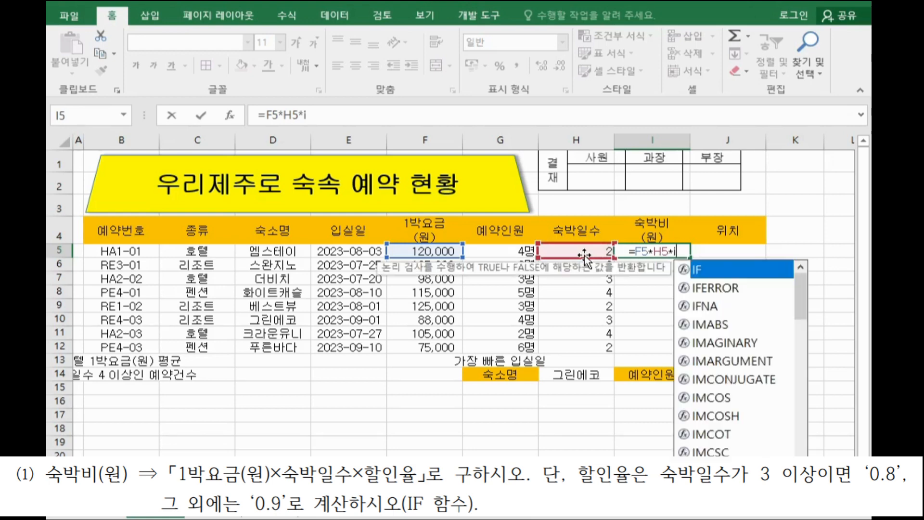
double_click(710, 270)
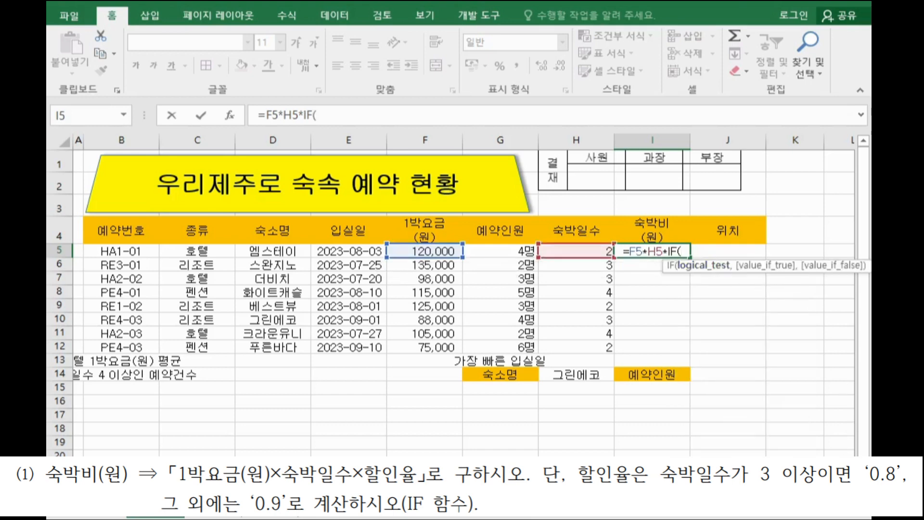
Open the function arguments for IF and set Logical_test to H5>=3
click(849, 515)
click(849, 516)
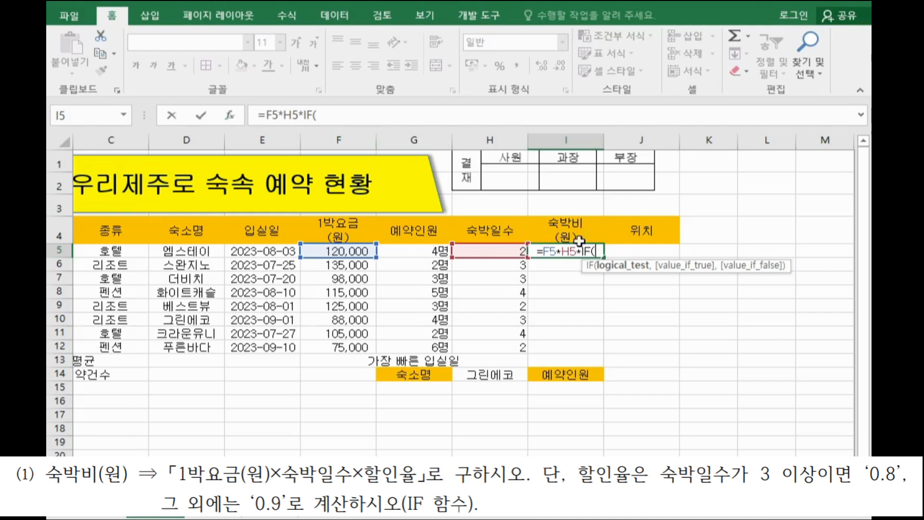
click(230, 116)
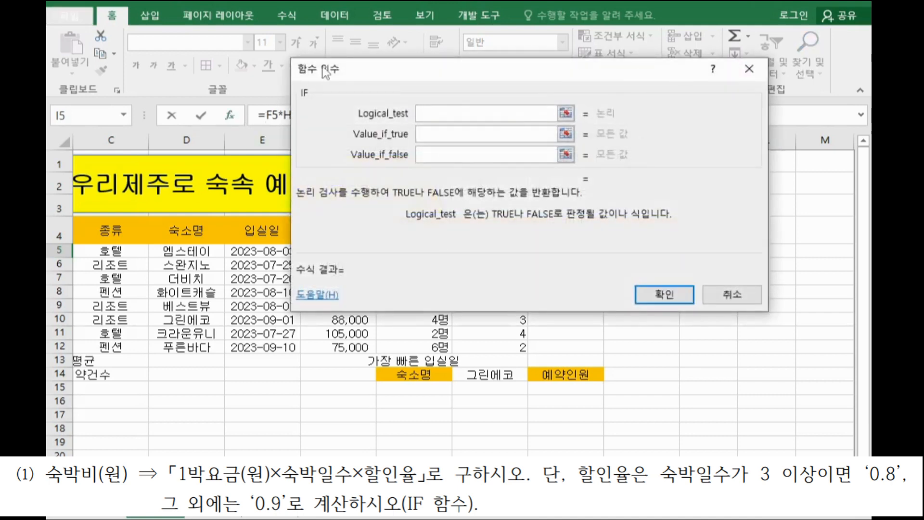
drag(446, 71, 485, 66)
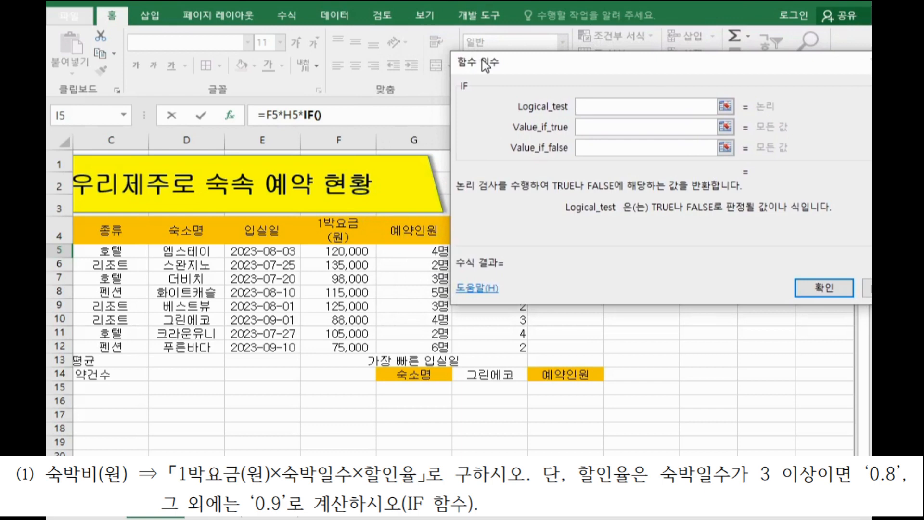
drag(485, 66, 49, 76)
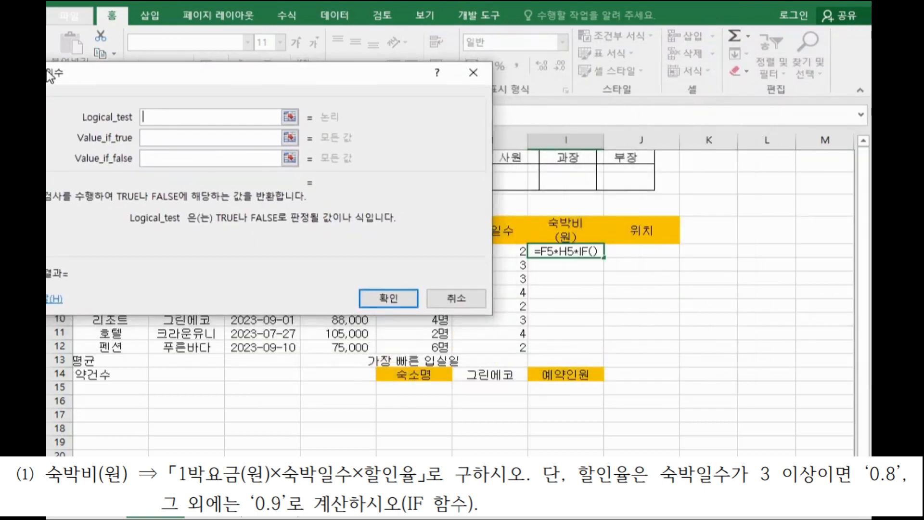
drag(383, 78, 347, 78)
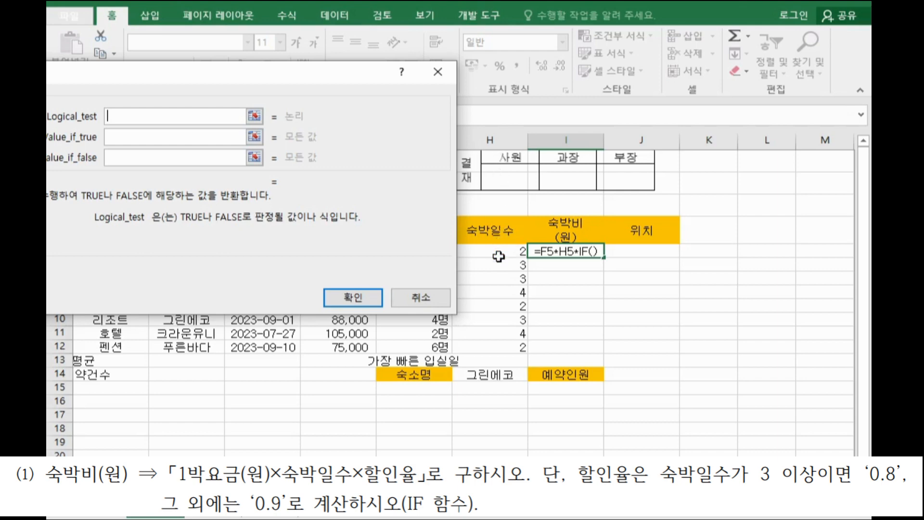
click(498, 255)
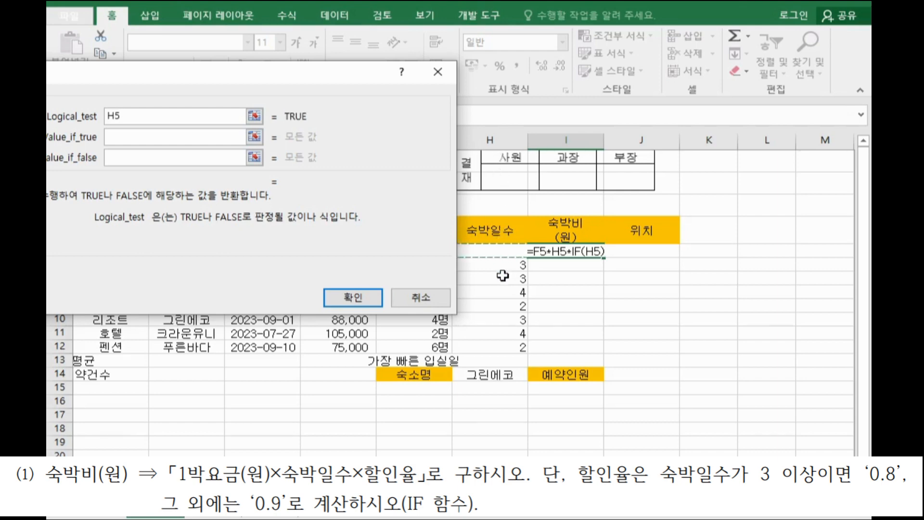
drag(194, 77, 295, 71)
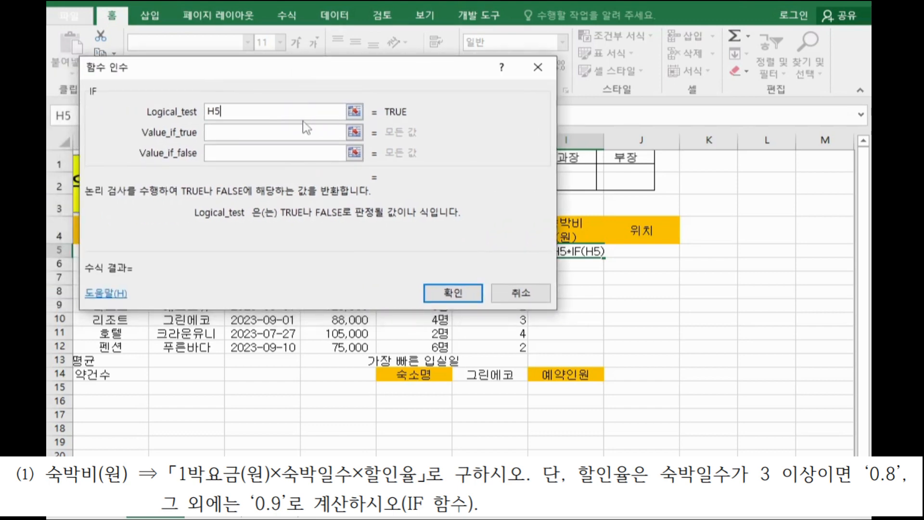
text(>=)
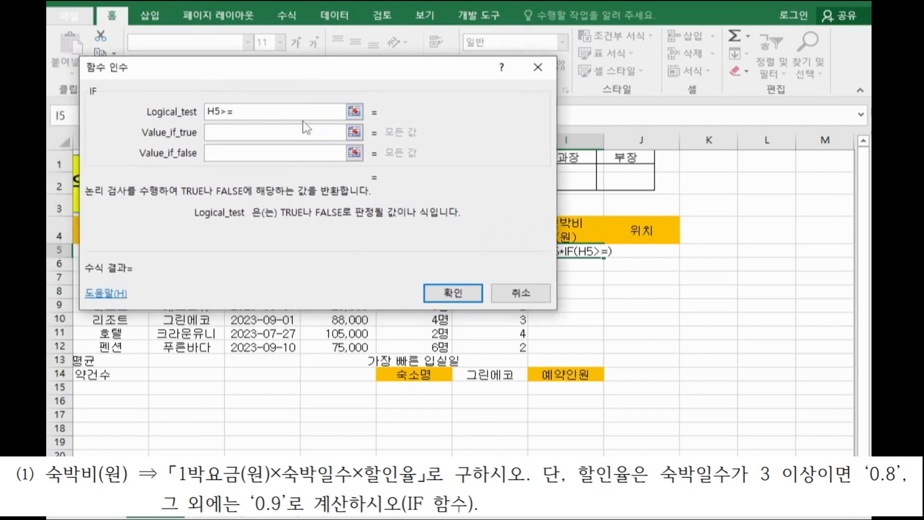
text(3)
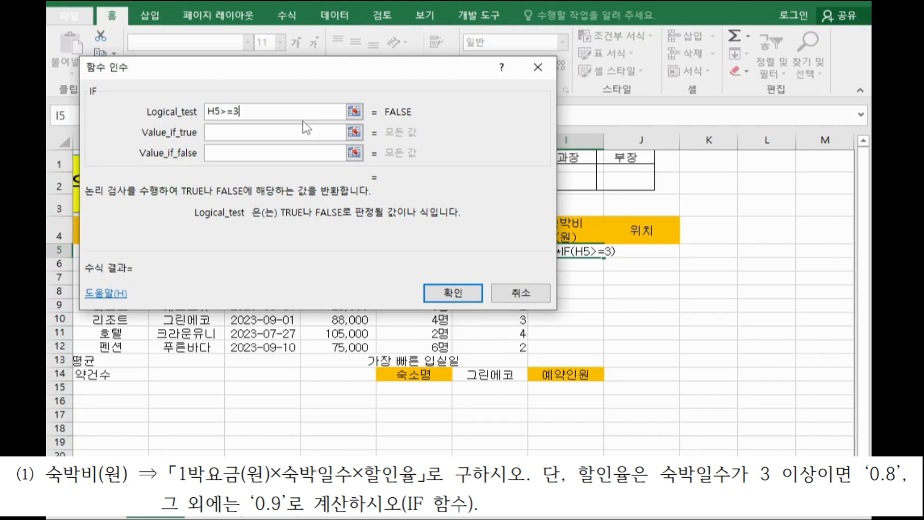
Complete the IF function in I5 with 0.8 as Value_if_true and 0.9 as Value_if_false
click(291, 133)
text(0)
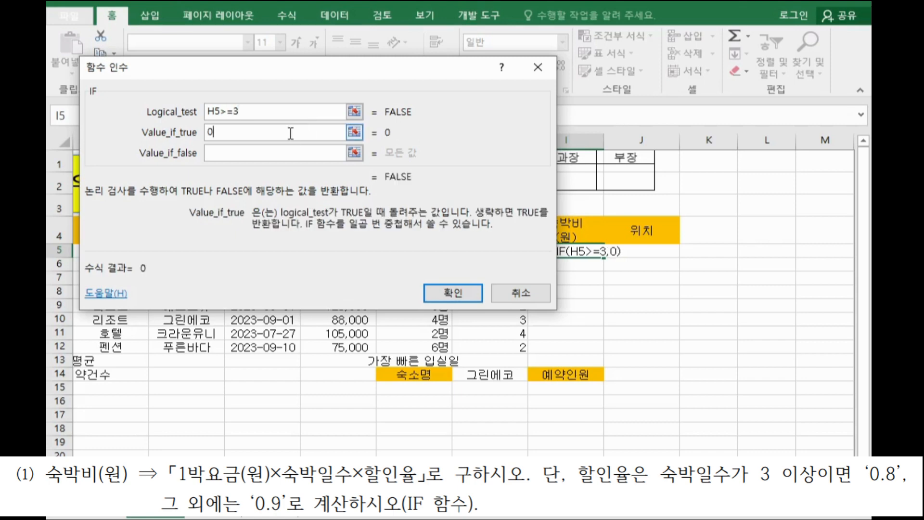
text(.8)
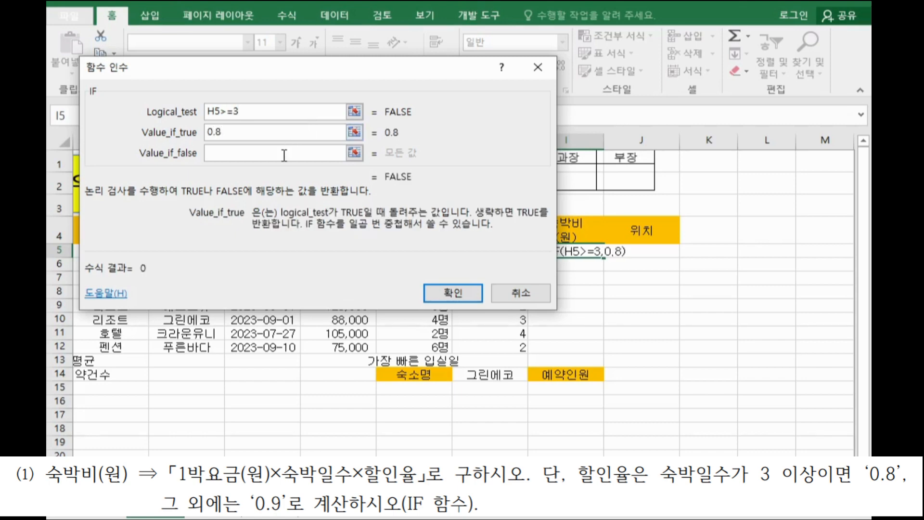
click(284, 154)
text(0)
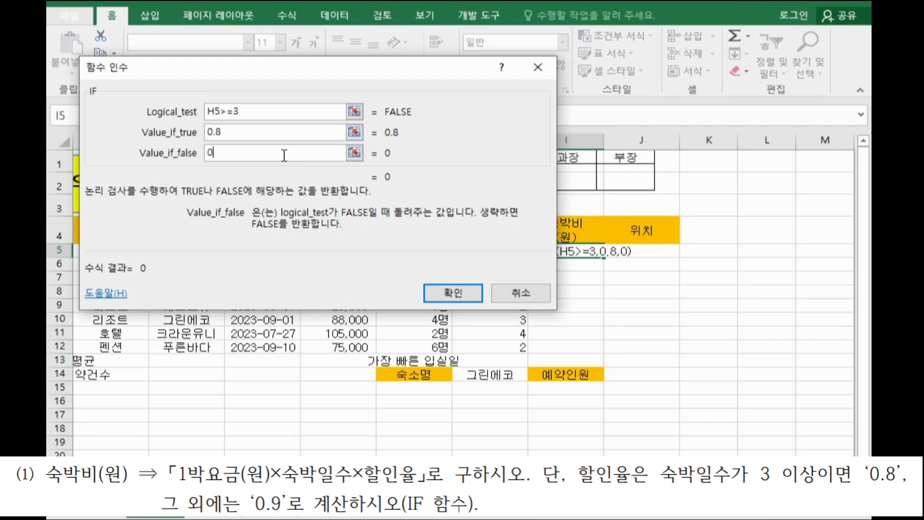
text(.9)
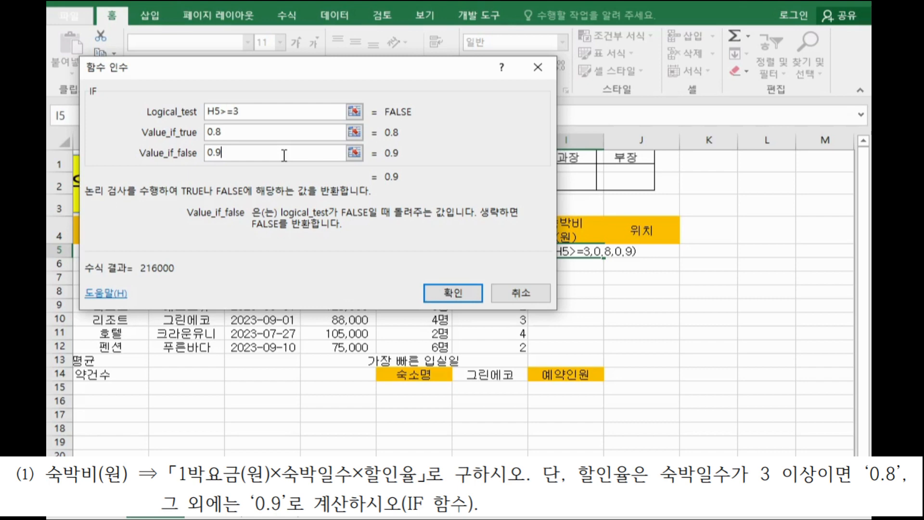
click(471, 295)
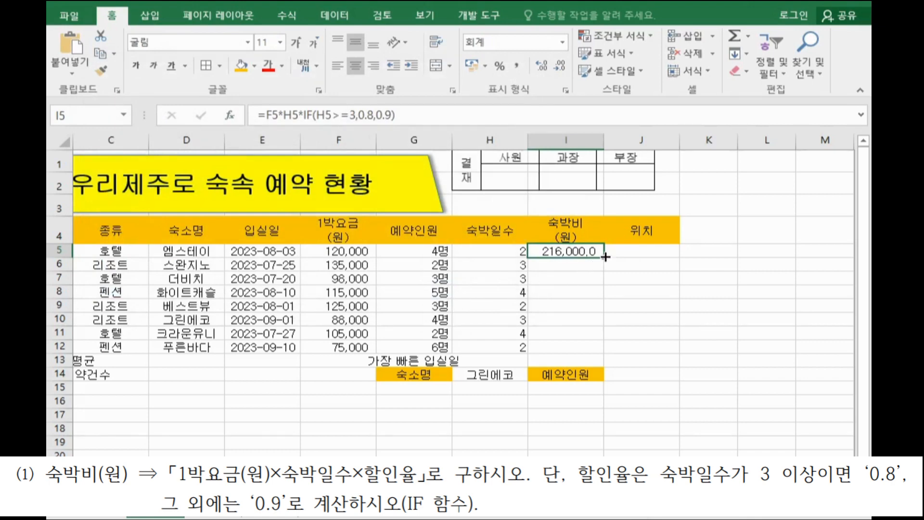
Fill the 숙박비(원) formula from I5 down to I12 and apply the comma style to the range
drag(605, 257, 602, 353)
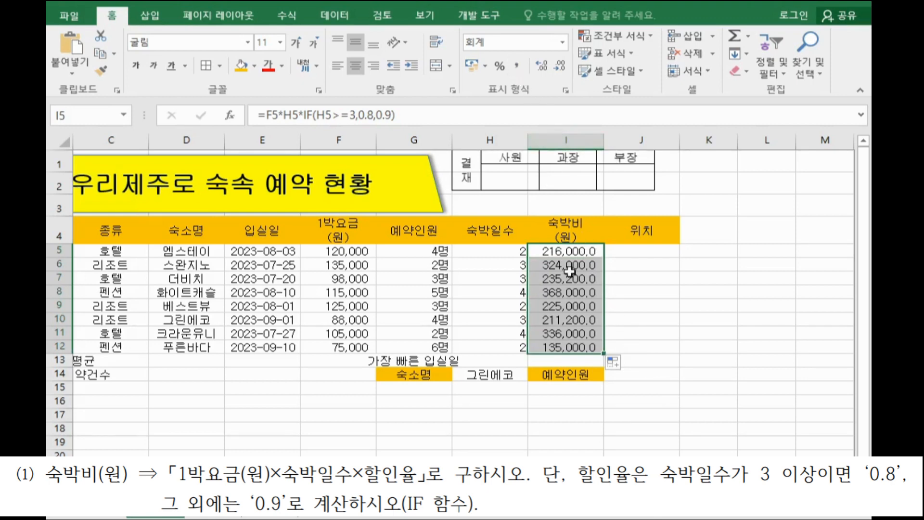
click(517, 67)
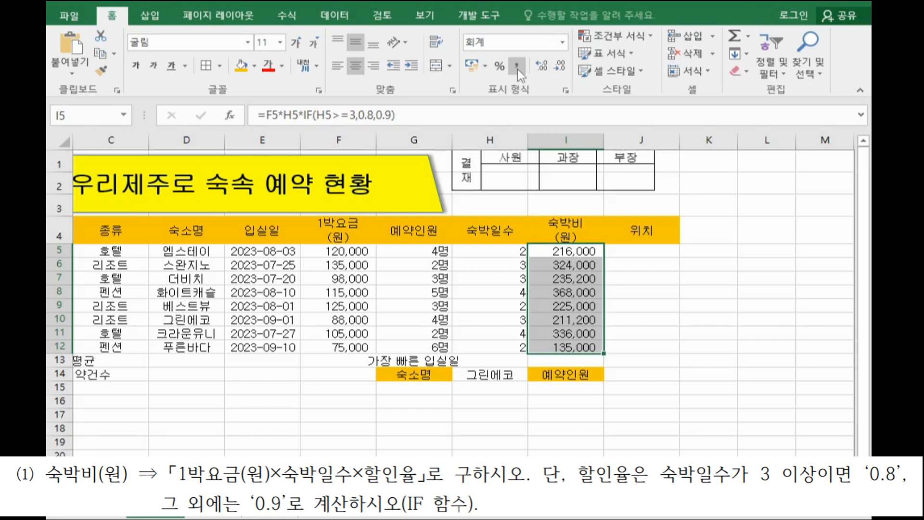
Start the 위치 formula in J5 with =MID( and open the function's arguments
click(635, 250)
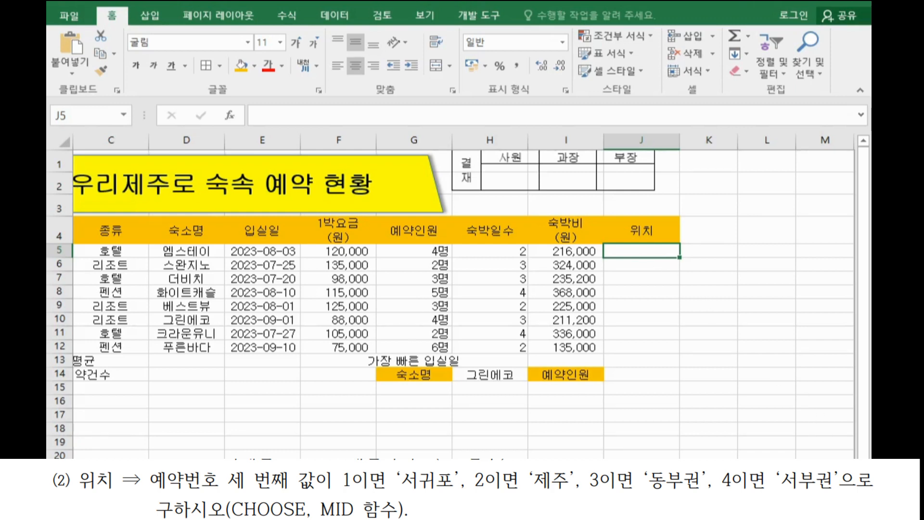
scroll(459, 303, left, 2)
double_click(116, 250)
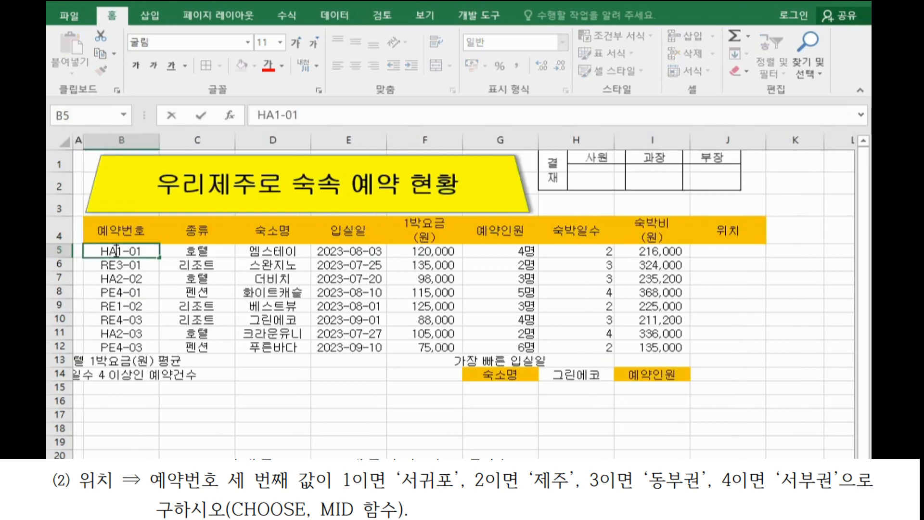
click(714, 249)
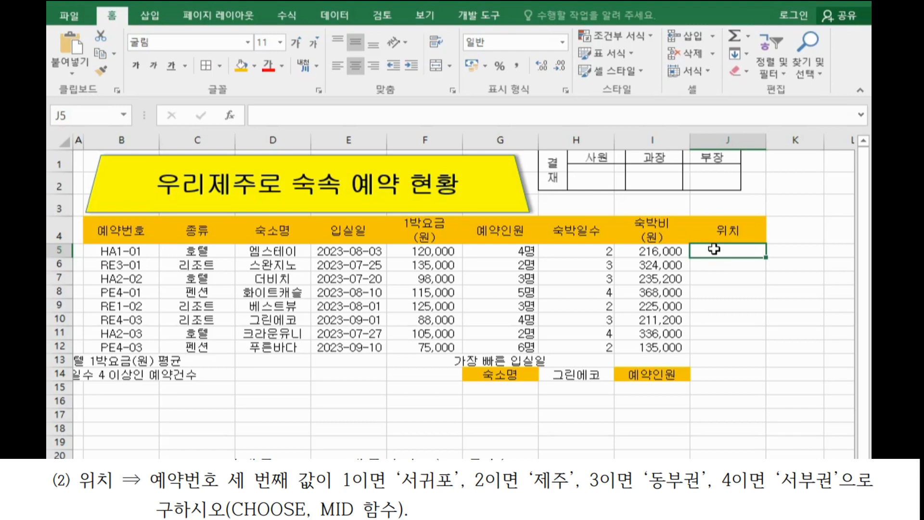
text(=m)
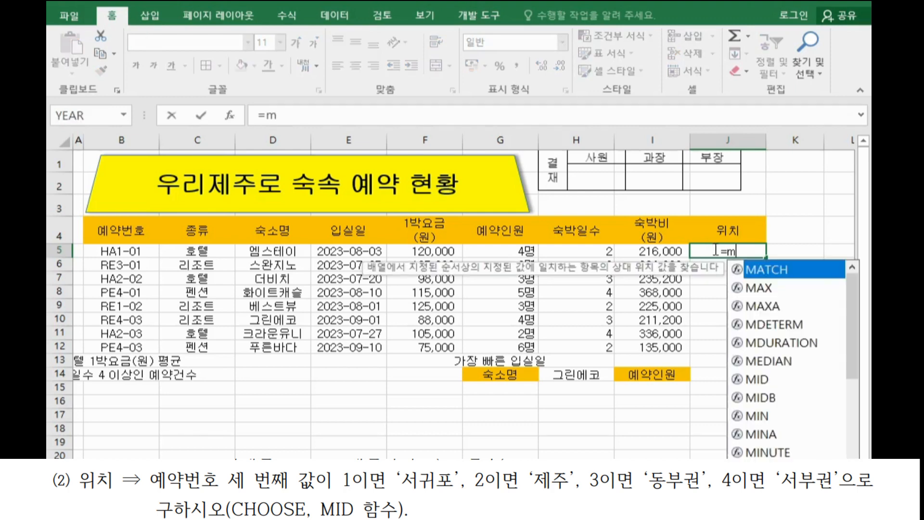
double_click(753, 380)
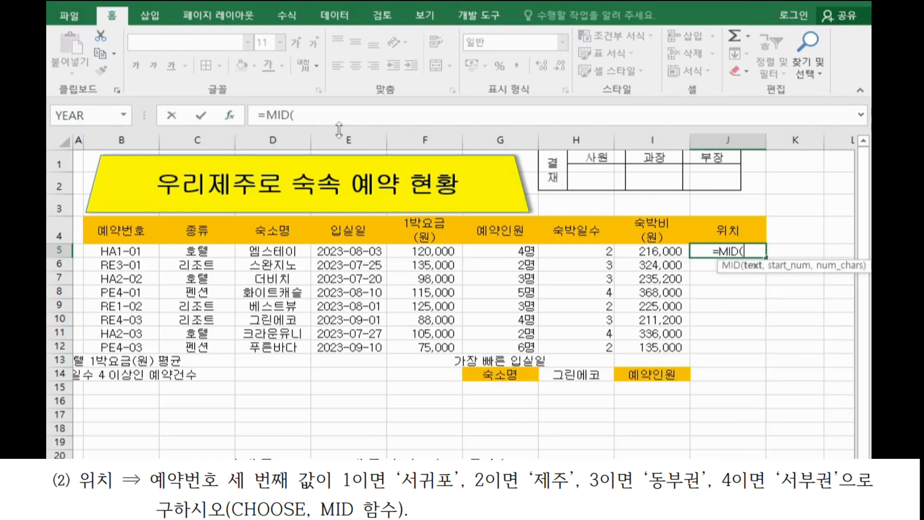
click(230, 118)
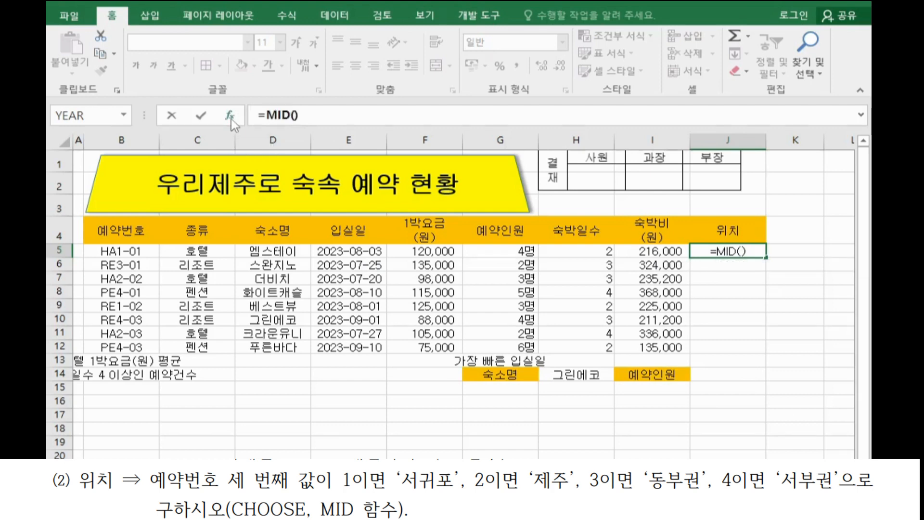
drag(260, 75, 451, 64)
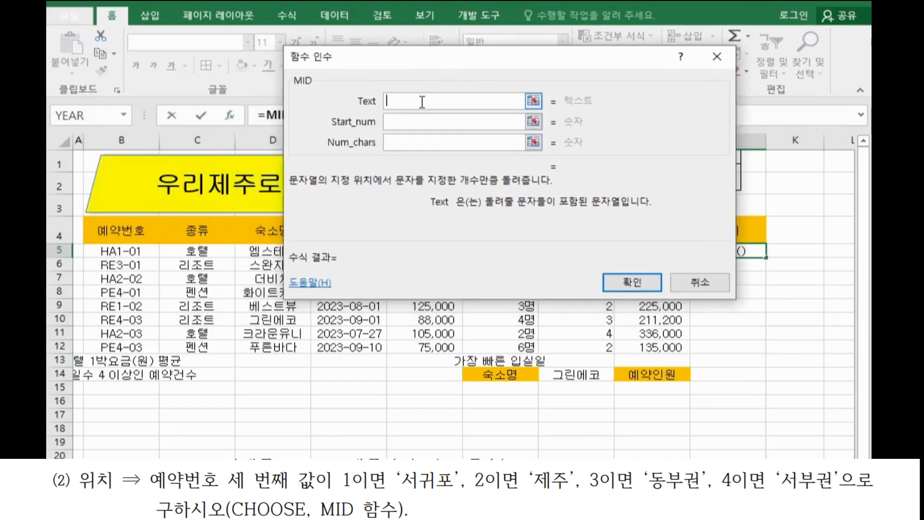
Set the MID arguments to Text B5, Start_num 3 and Num_chars 1, and accept the formula
click(117, 251)
click(408, 129)
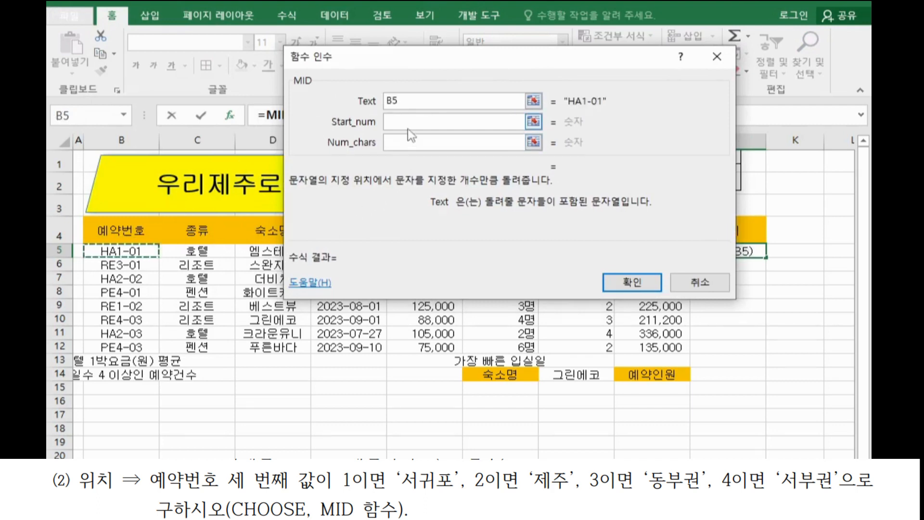
click(408, 129)
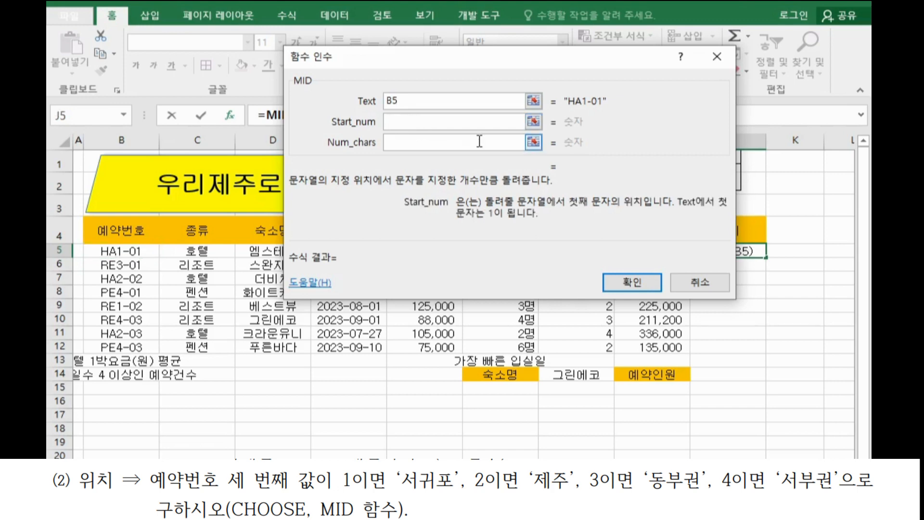
text(3)
click(479, 146)
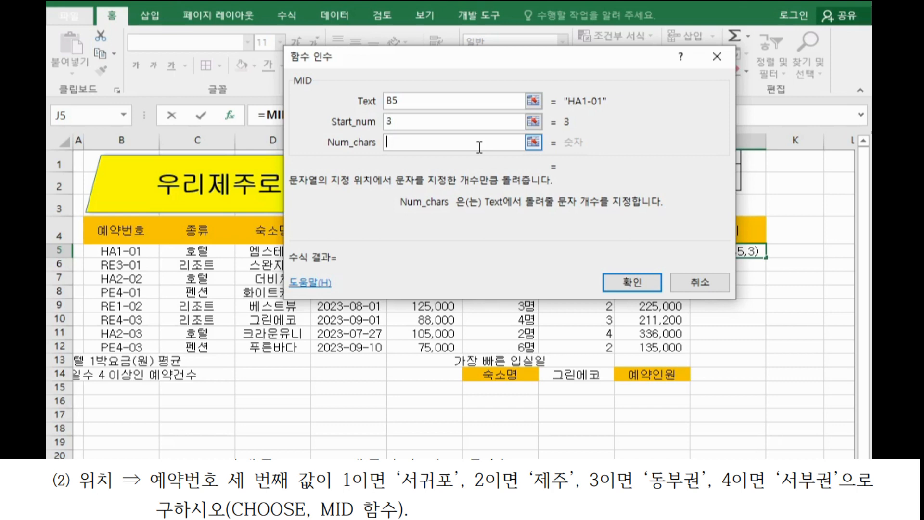
text(1)
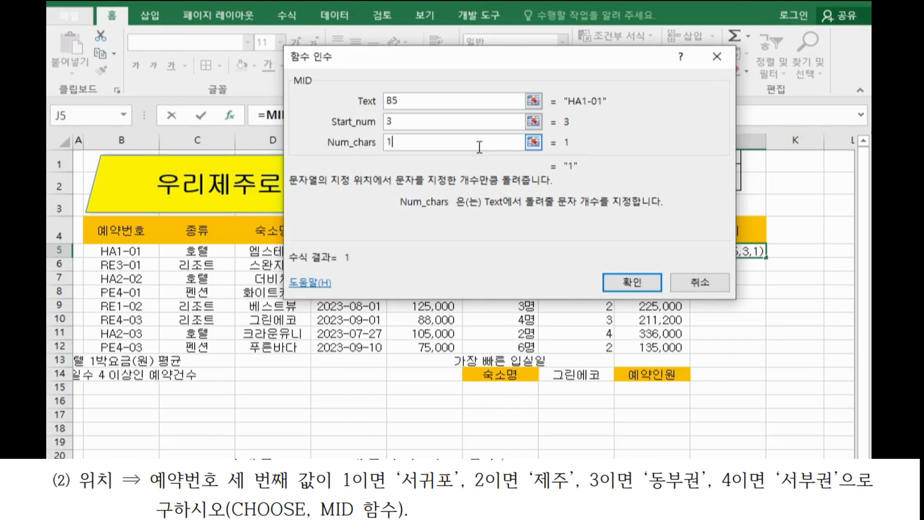
click(618, 284)
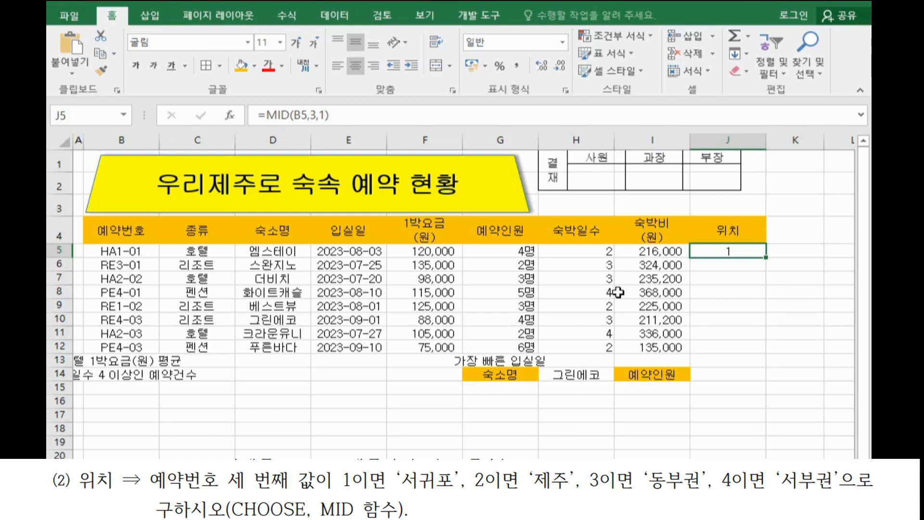
Wrap the MID formula in J5 in a CHOOSE function and open the function arguments for CHOOSE
click(265, 114)
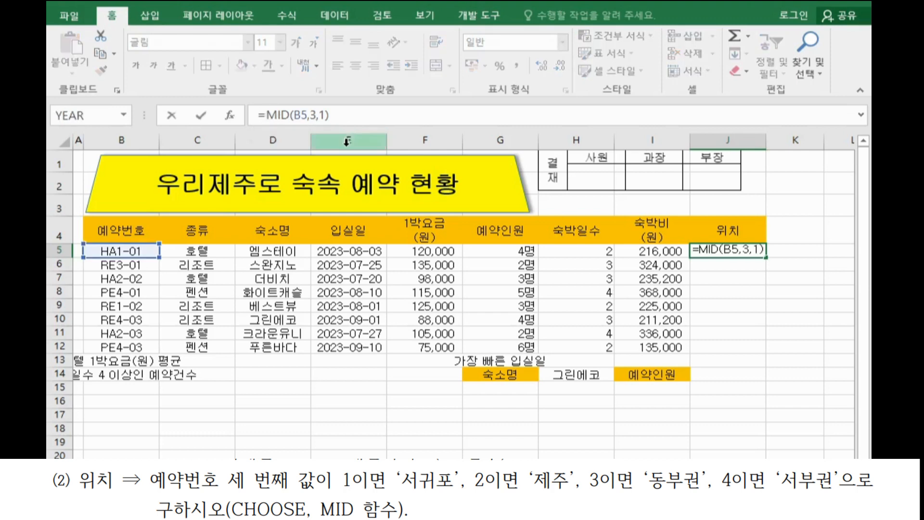
text(c)
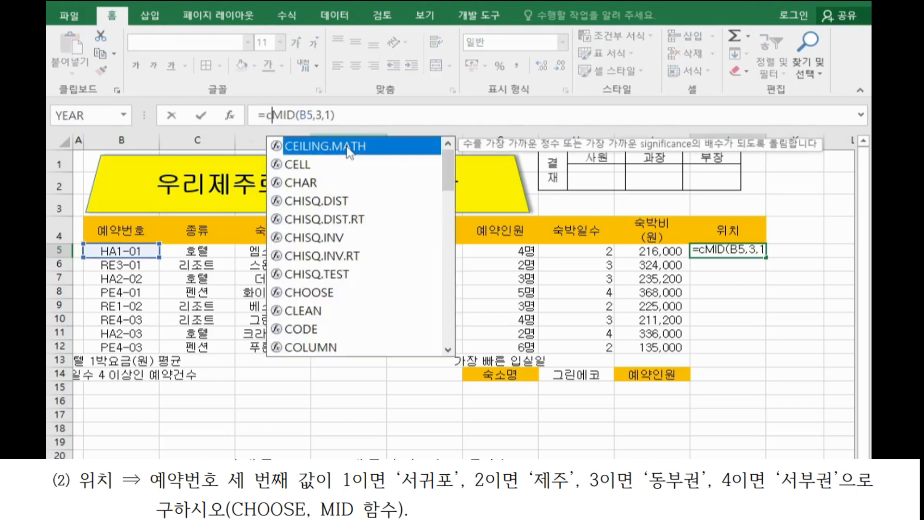
click(326, 295)
double_click(326, 292)
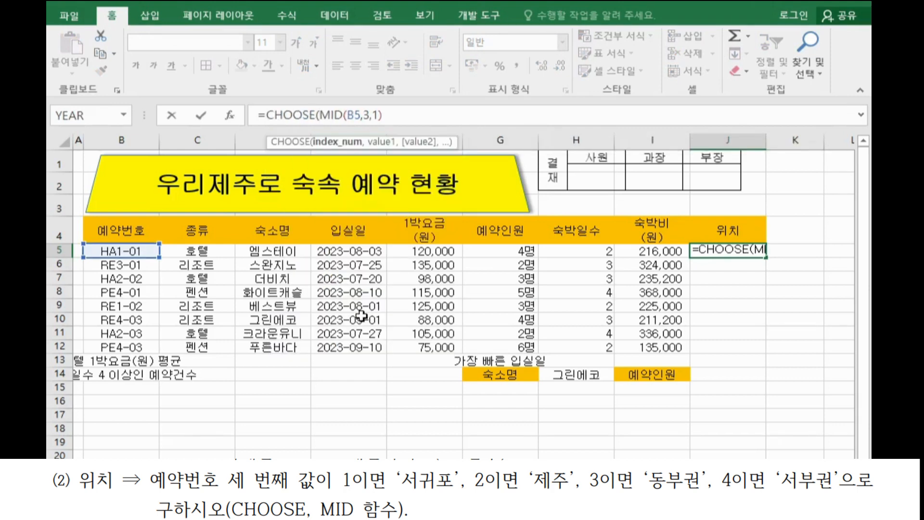
click(290, 114)
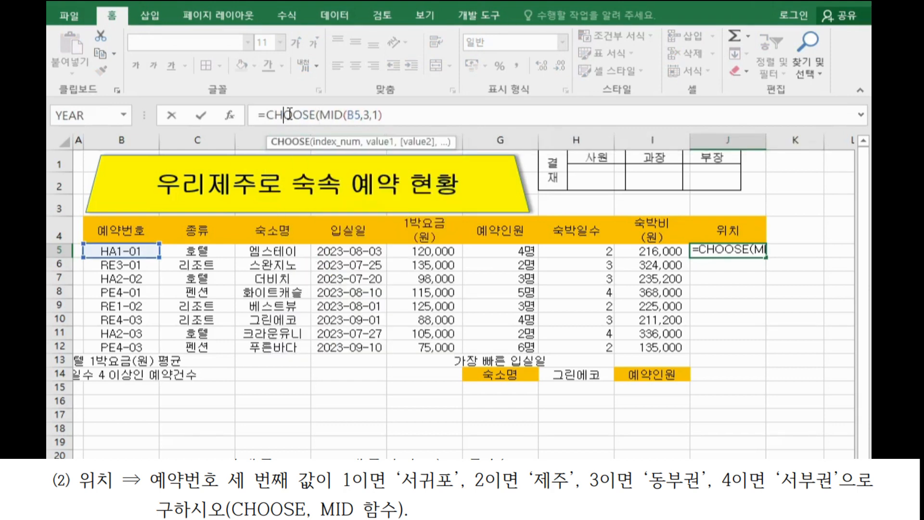
click(235, 123)
drag(422, 37, 570, 18)
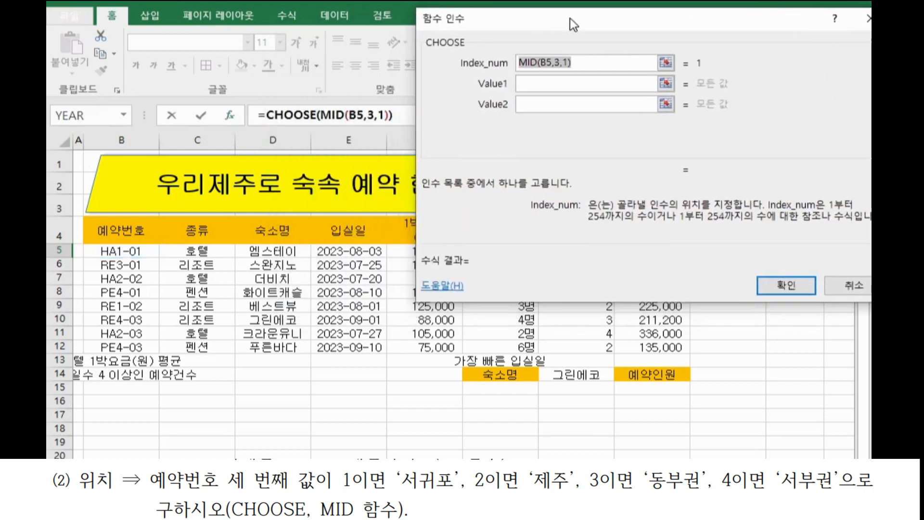
Set Value1 of the CHOOSE function to "서귀포"
click(555, 82)
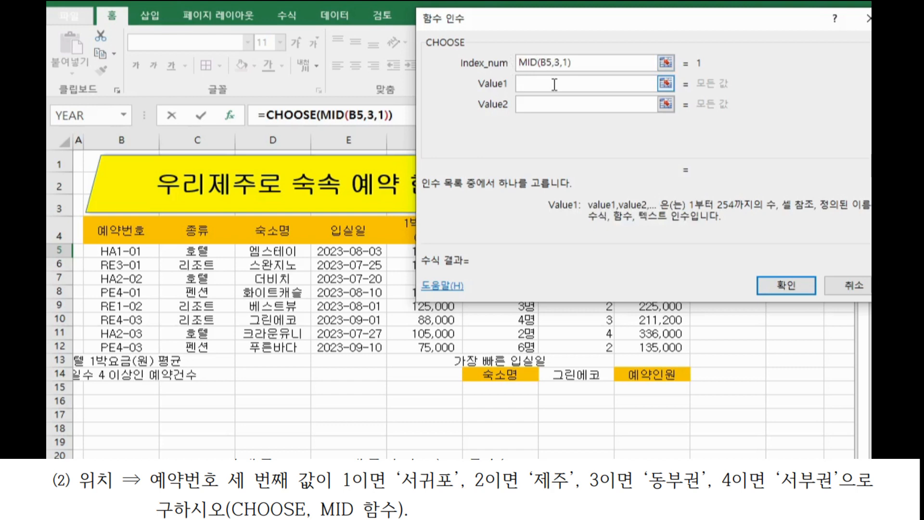
text(tjrn)
key(BackSpace)
key(BackSpace)
key(BackSpace)
key(BackSpace)
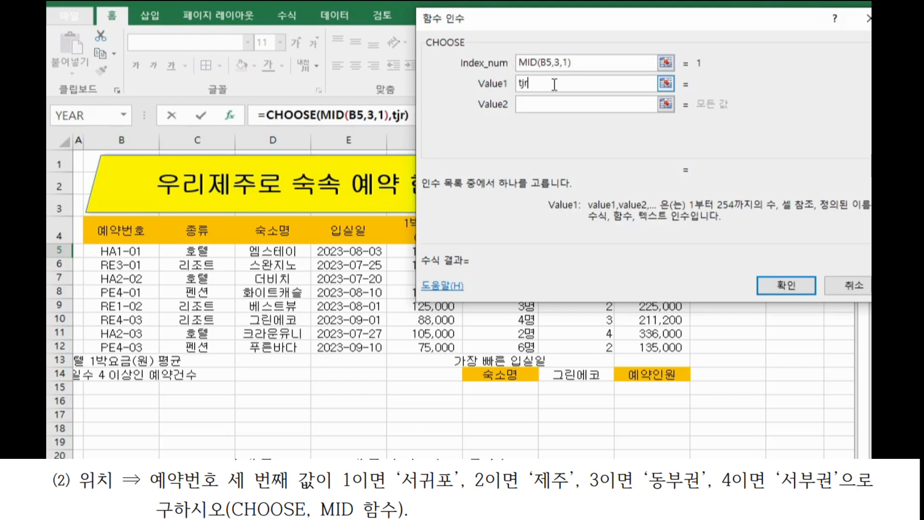
text("서귀포")
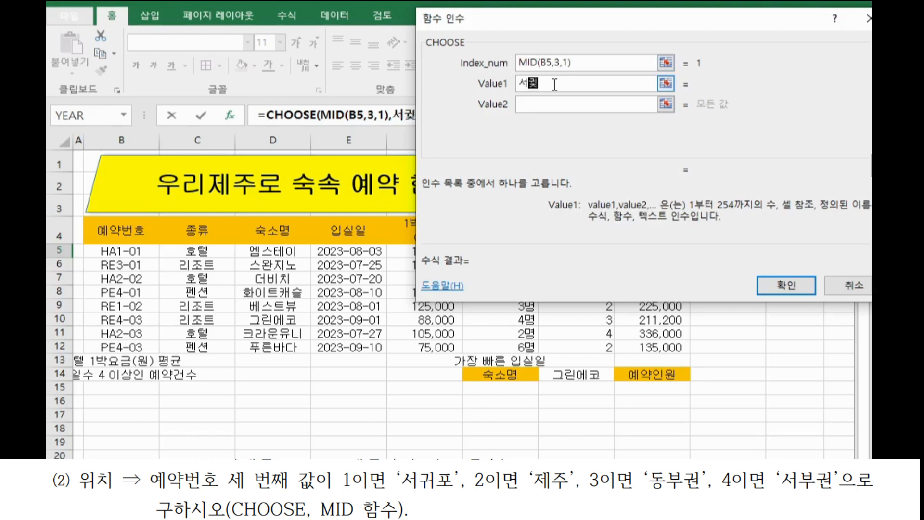
key(Tab)
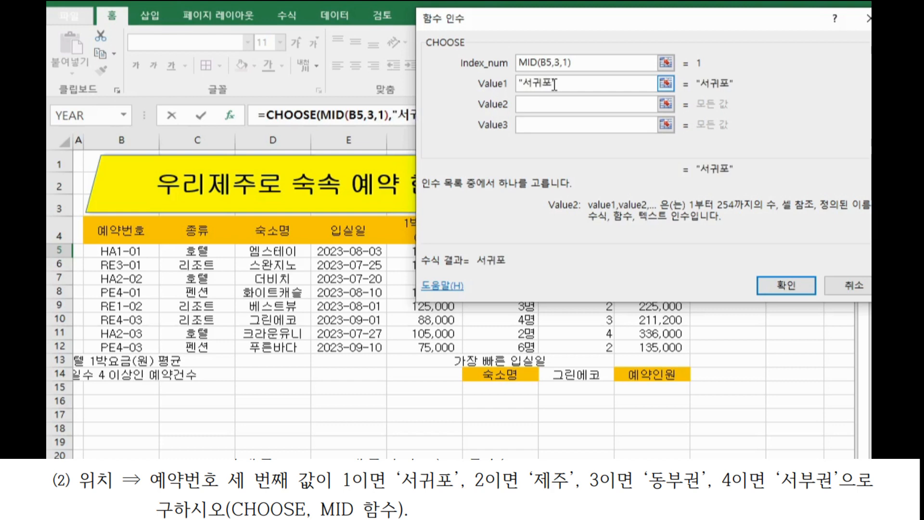
Set Value2 to "제주", Value3 to "동부권" and Value4 to "서부권", and fill the completed 위치 formula down to J12
text(젲)
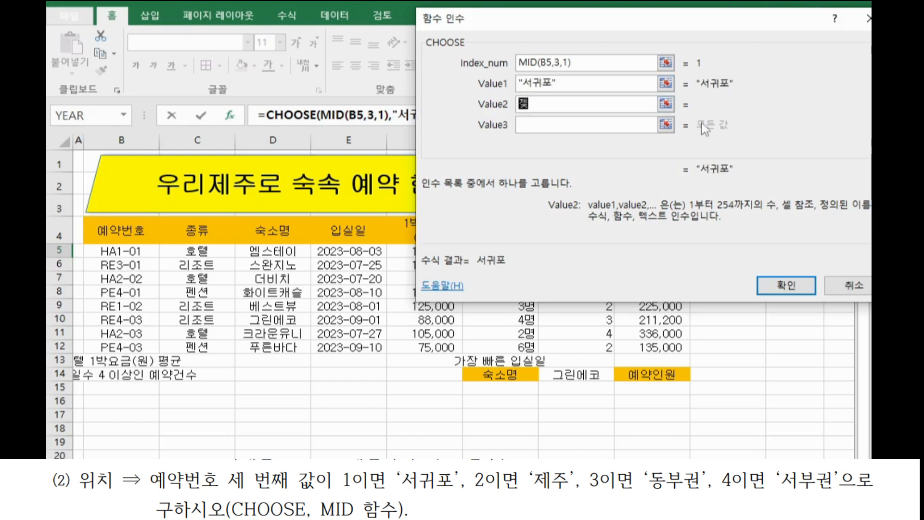
text(주)
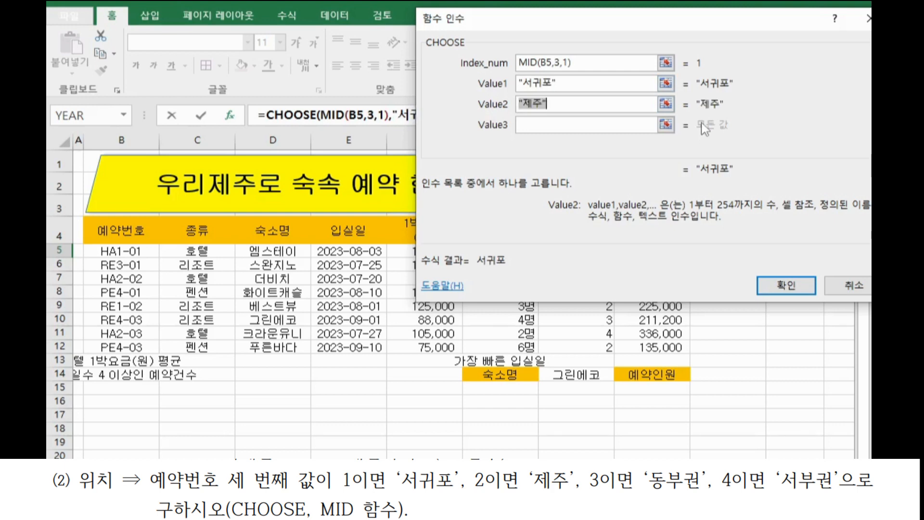
key(Tab)
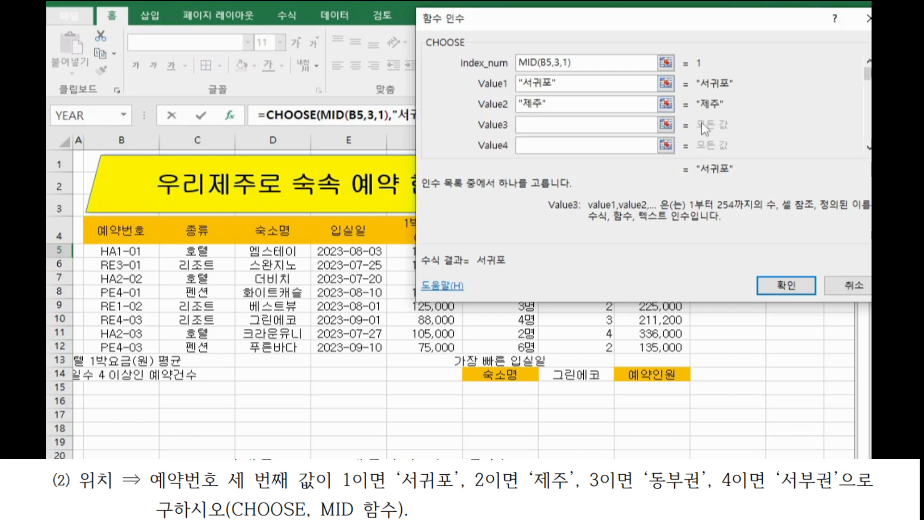
text(동부권)
key(Tab)
text(서부권)
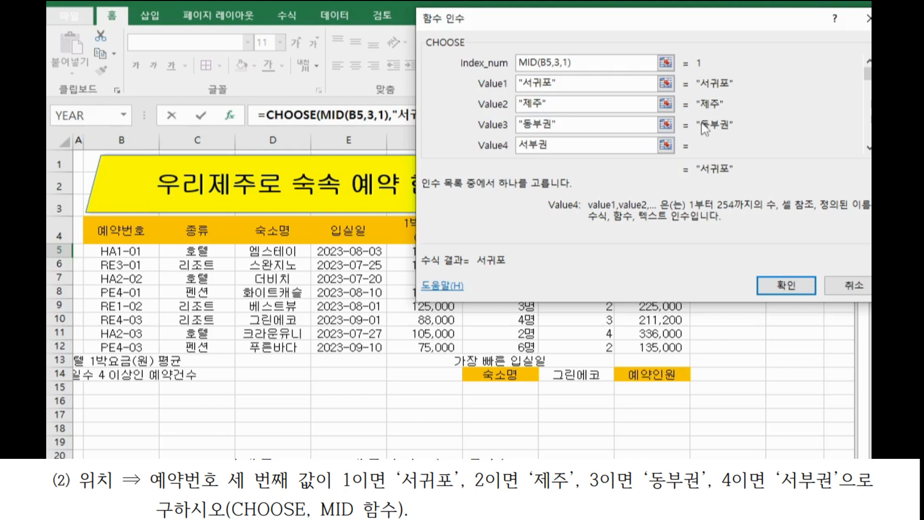
click(778, 285)
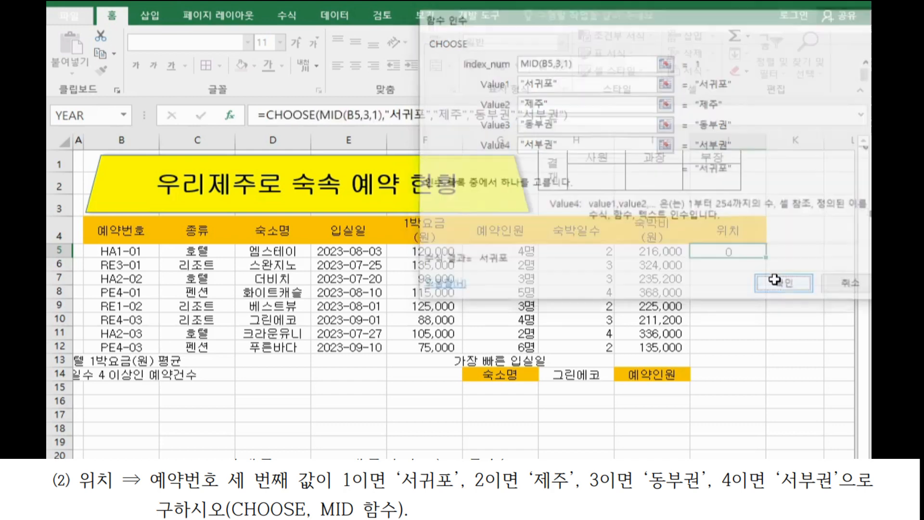
drag(767, 257, 763, 362)
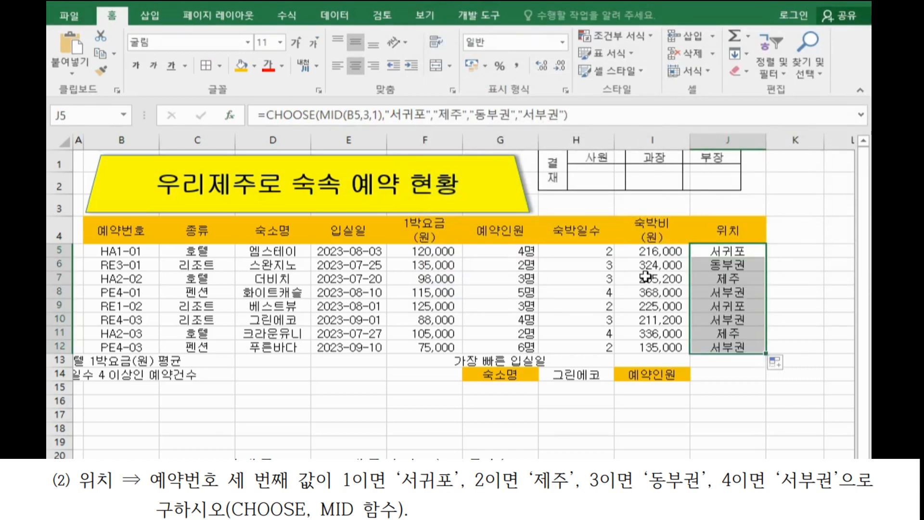
Copy the 숙박비(원) formula from cell I5 and paste it into a maximized blank Notepad window
click(647, 251)
click(467, 116)
key(shift+Home)
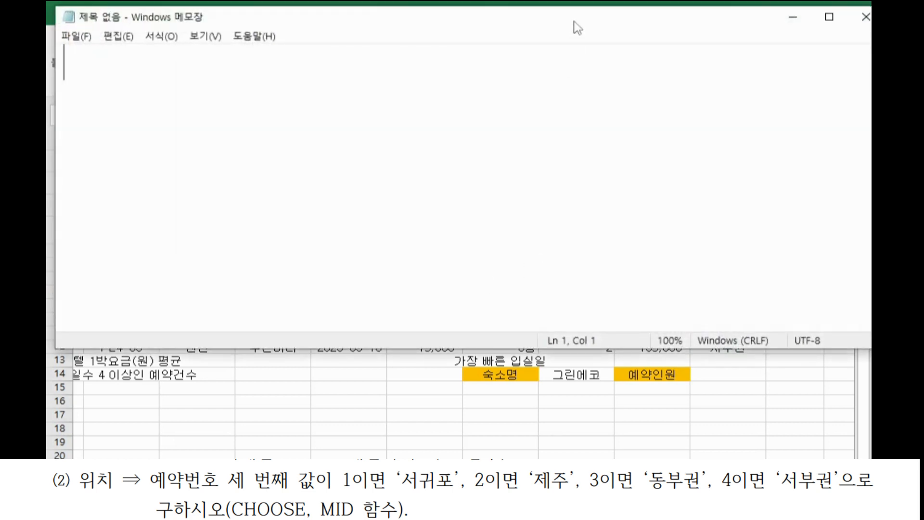
double_click(574, 22)
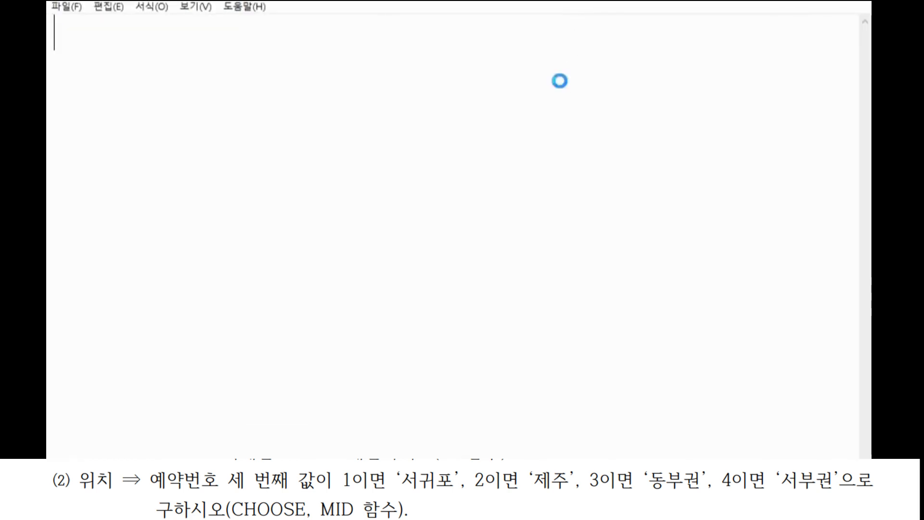
key(ctrl+v)
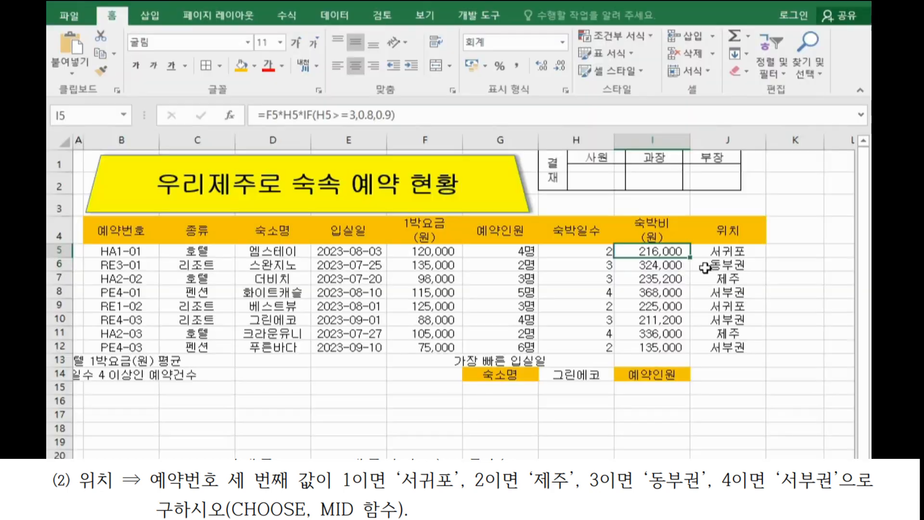
Copy the 위치 formula from cell J5 and paste it on a new line under the first formula in Notepad
click(609, 116)
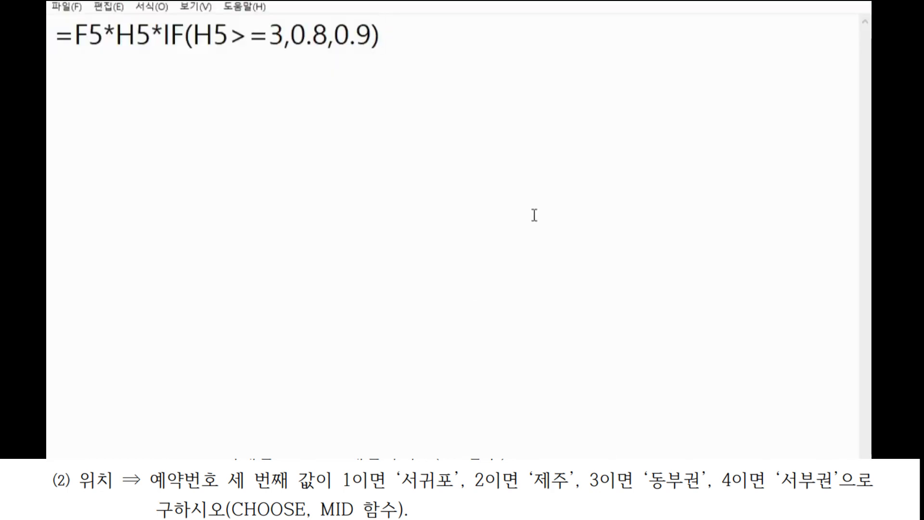
key(Return)
key(ctrl+v)
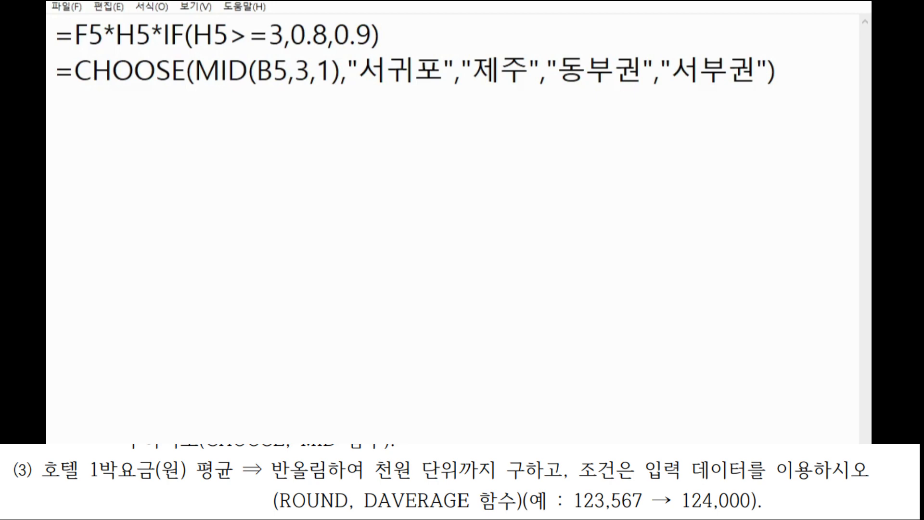
Return to the Excel sheet, start a DAVERAGE formula in E13 and open its function arguments
mouse_move(643, 510)
click(550, 420)
click(316, 361)
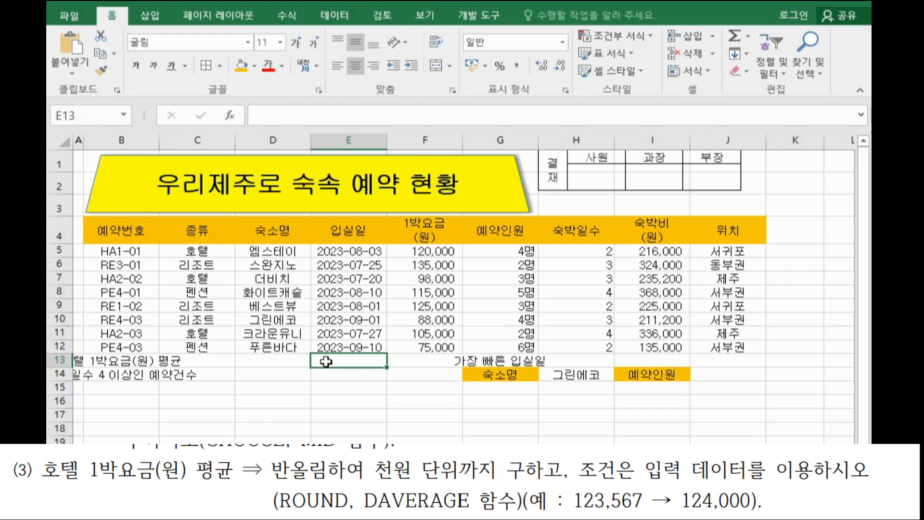
double_click(326, 361)
text(=)
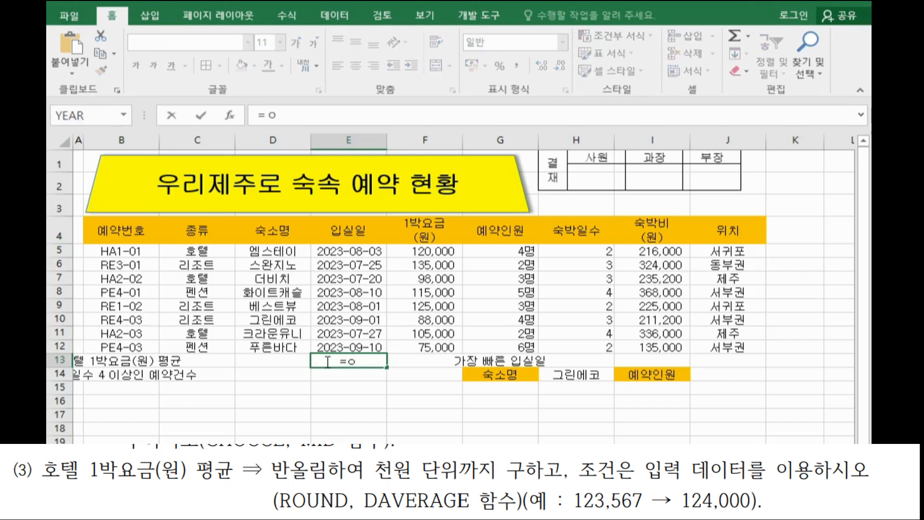
text(d)
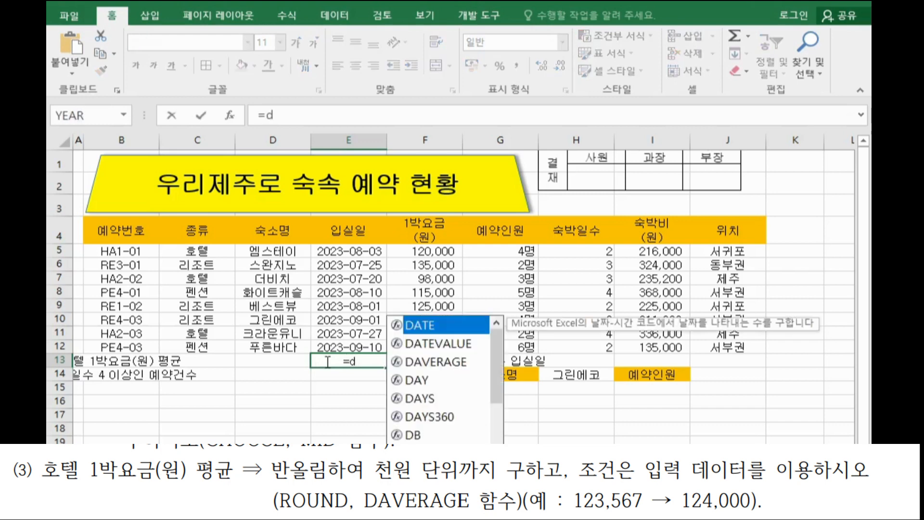
double_click(439, 362)
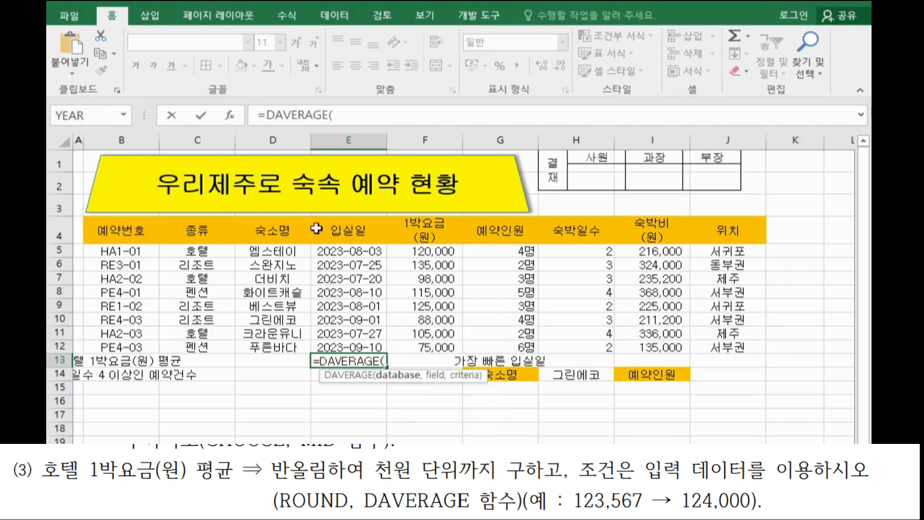
click(230, 117)
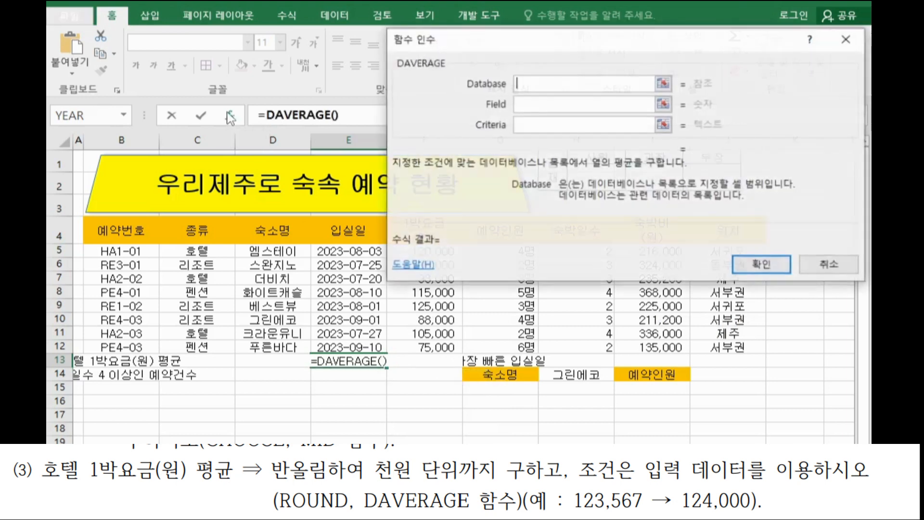
Set the DAVERAGE Database to the table range B4:J12 and Field to the 1박요금(원) header cell F4
drag(515, 119, 536, 259)
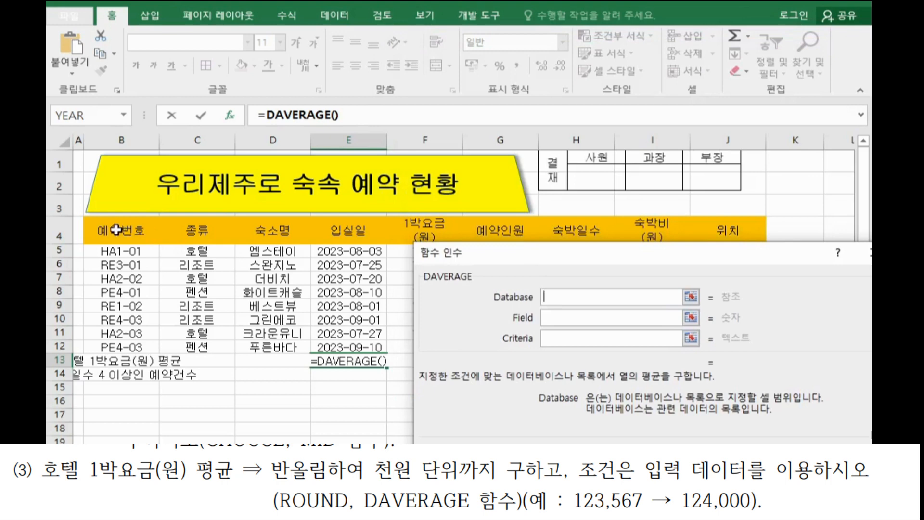
drag(116, 230, 708, 349)
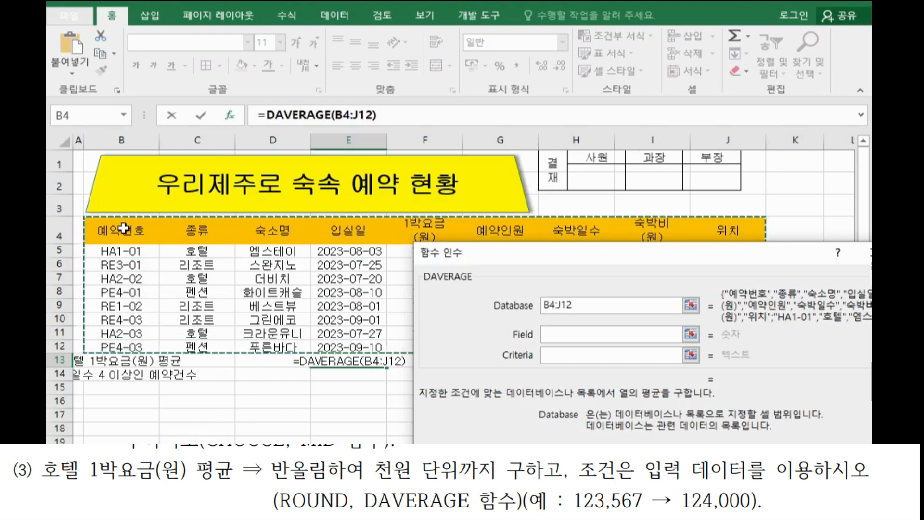
drag(124, 228, 709, 349)
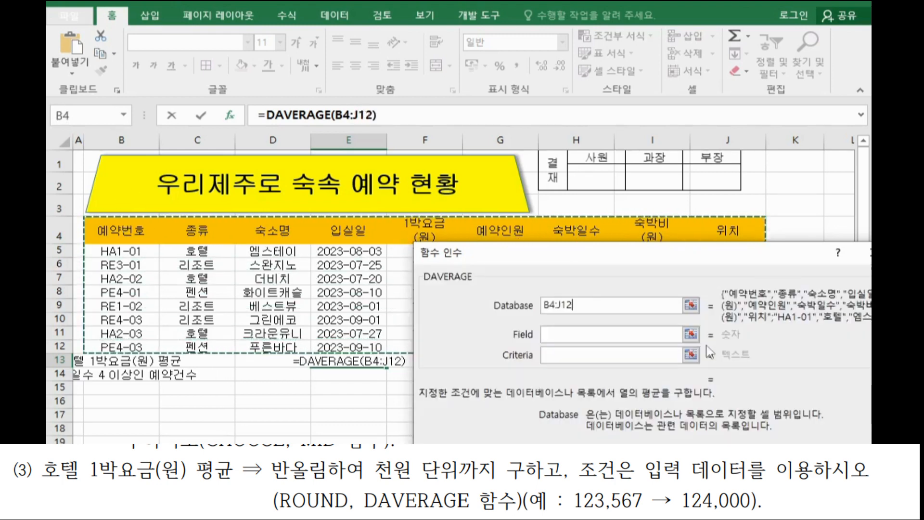
click(579, 336)
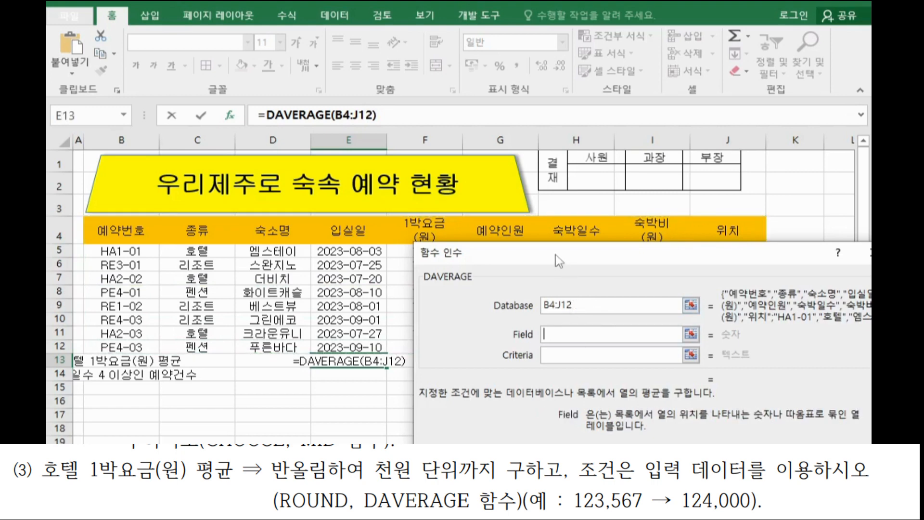
drag(555, 256, 617, 171)
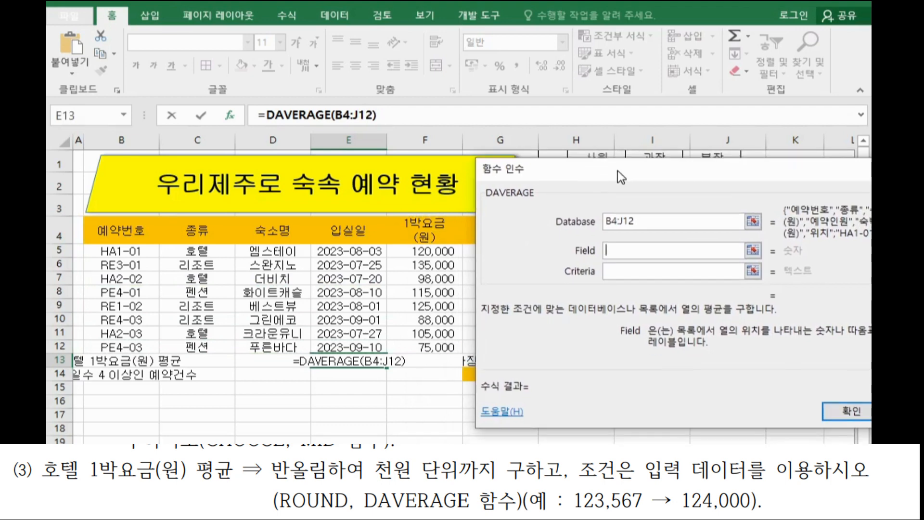
click(429, 231)
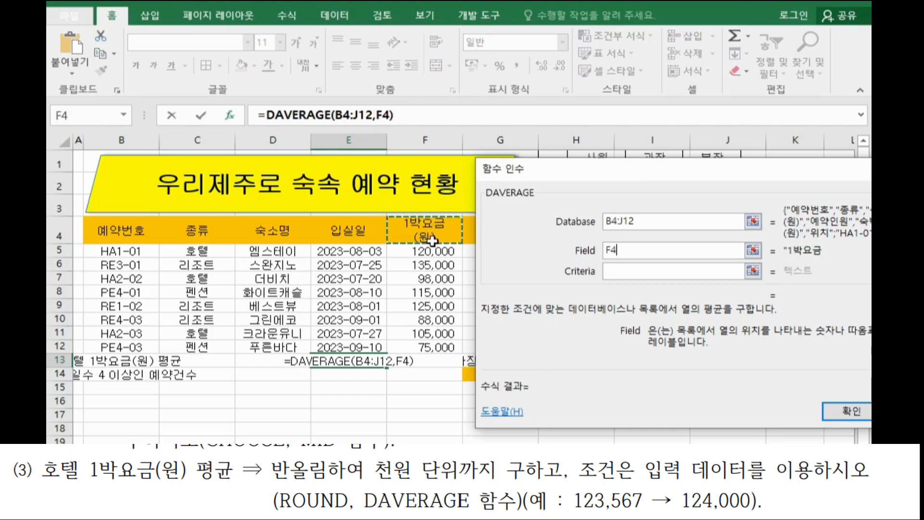
Set the DAVERAGE Criteria to C4:C5, the 종류 header with 호텔, and accept the function
click(611, 273)
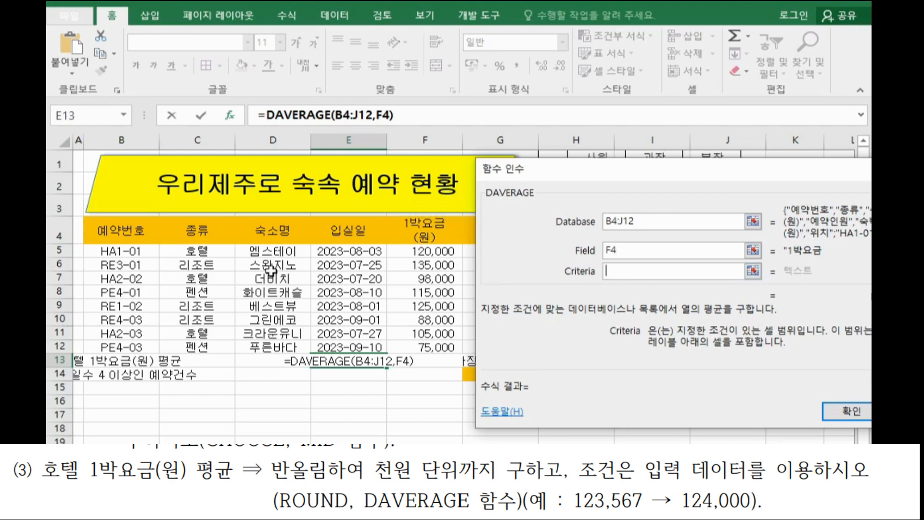
click(208, 228)
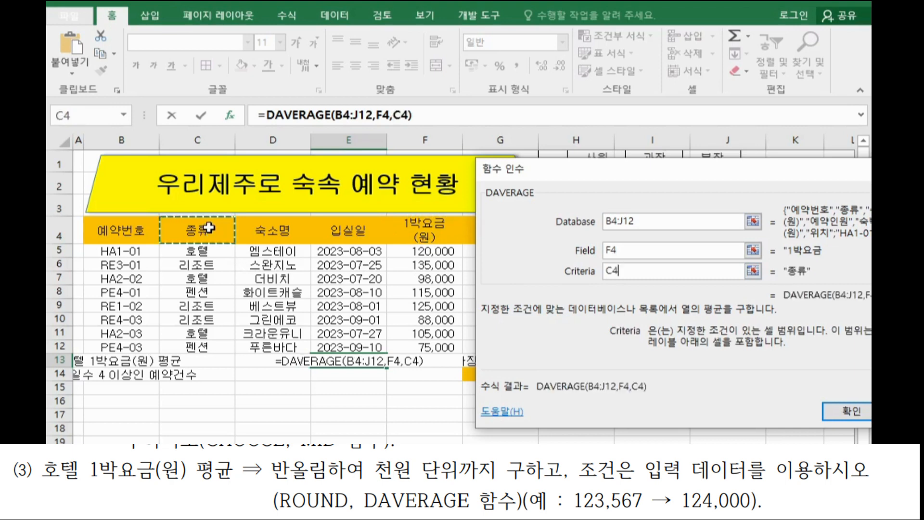
drag(208, 228, 207, 246)
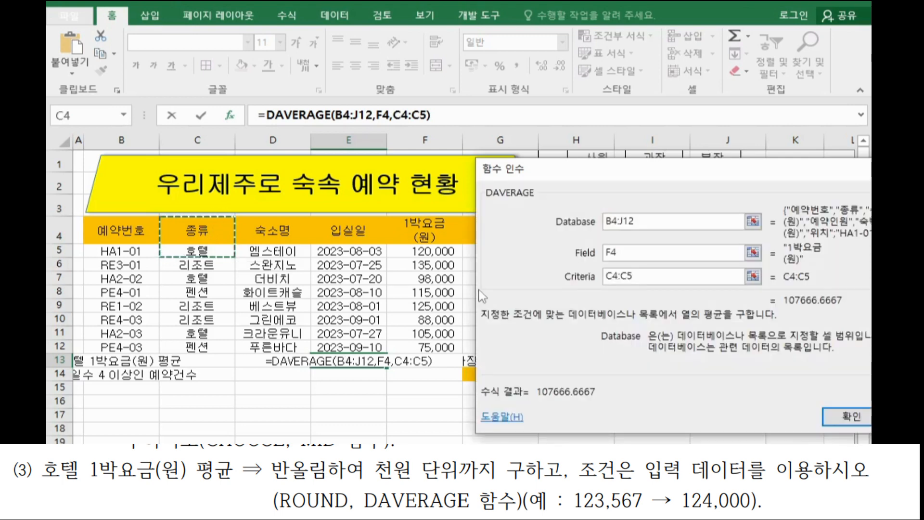
drag(560, 171, 404, 85)
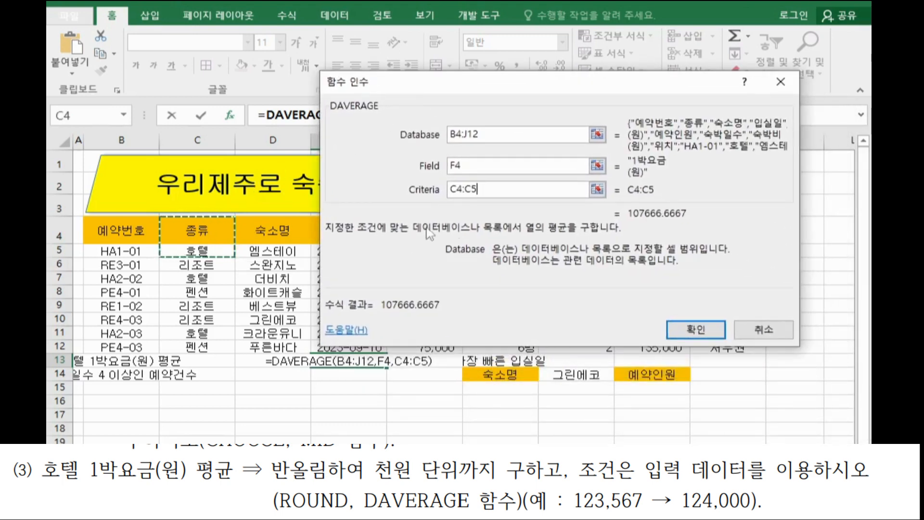
drag(478, 189, 449, 190)
key(BackSpace)
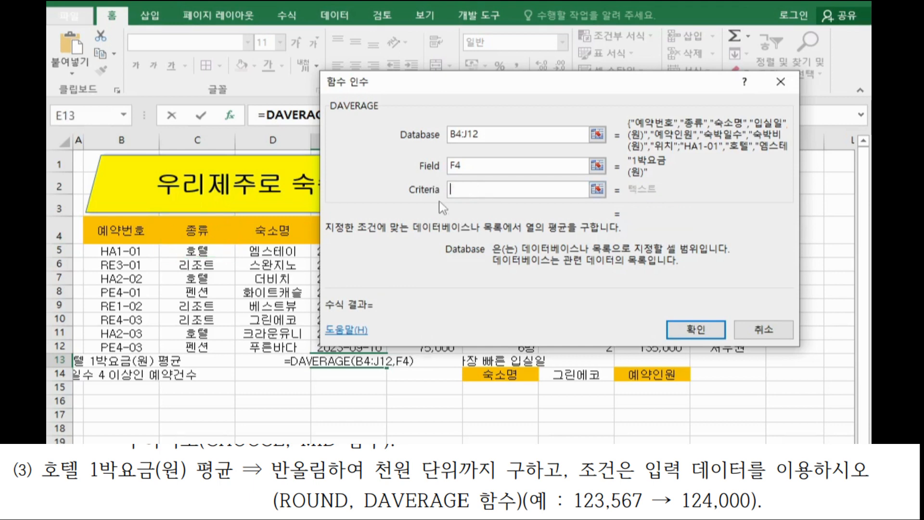
drag(204, 229, 208, 246)
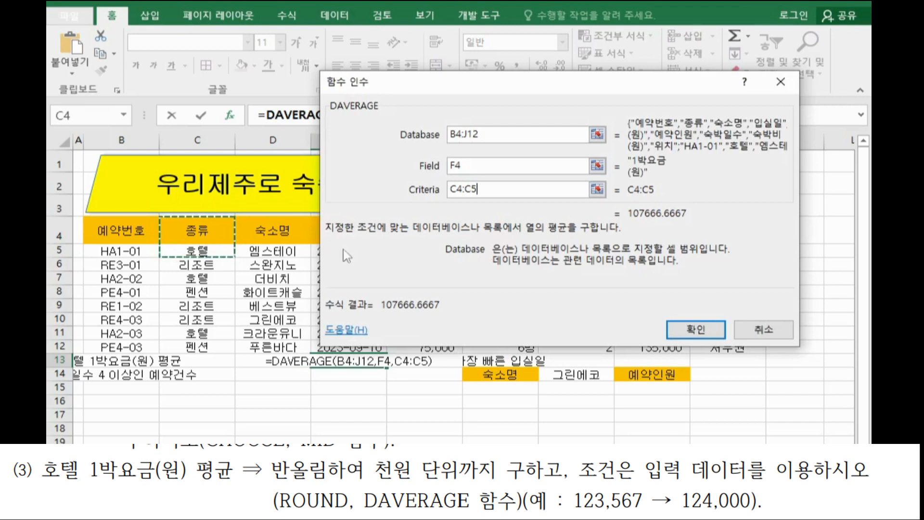
click(688, 332)
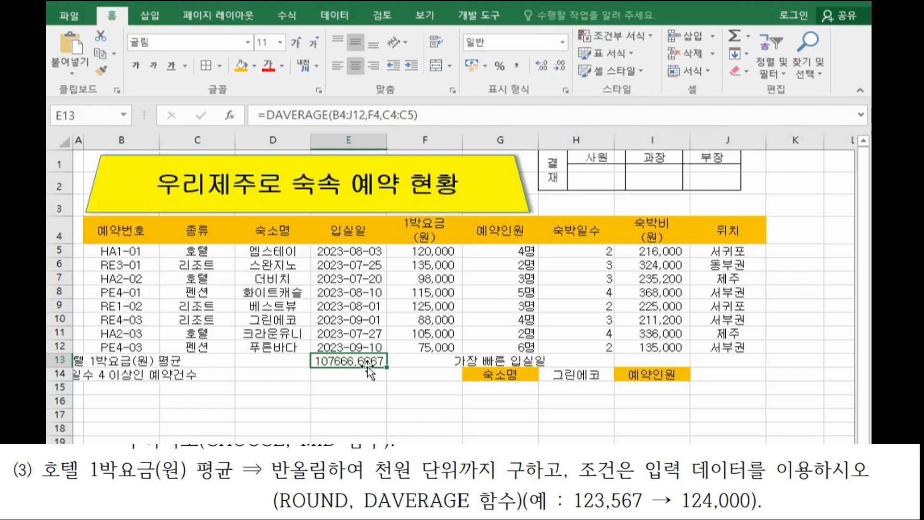
Wrap the DAVERAGE formula in E13 in a ROUND function and open the function arguments for ROUND
click(266, 114)
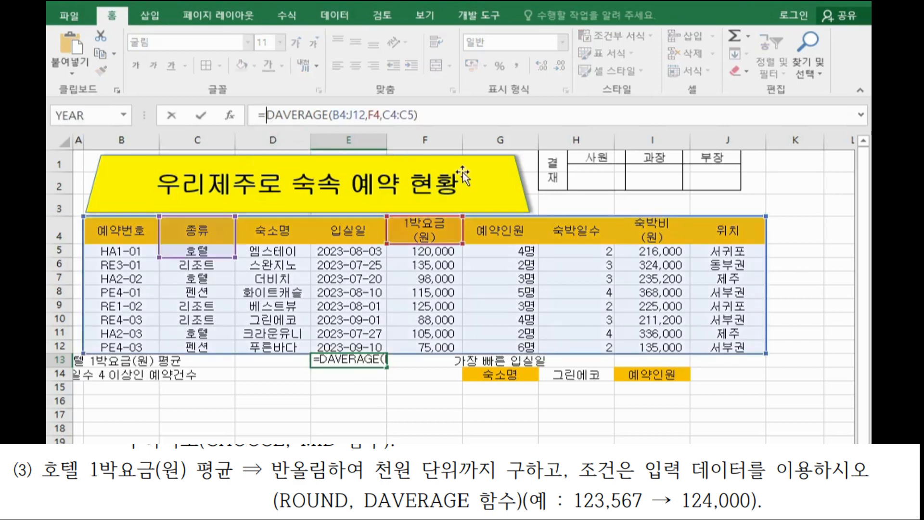
text(ro)
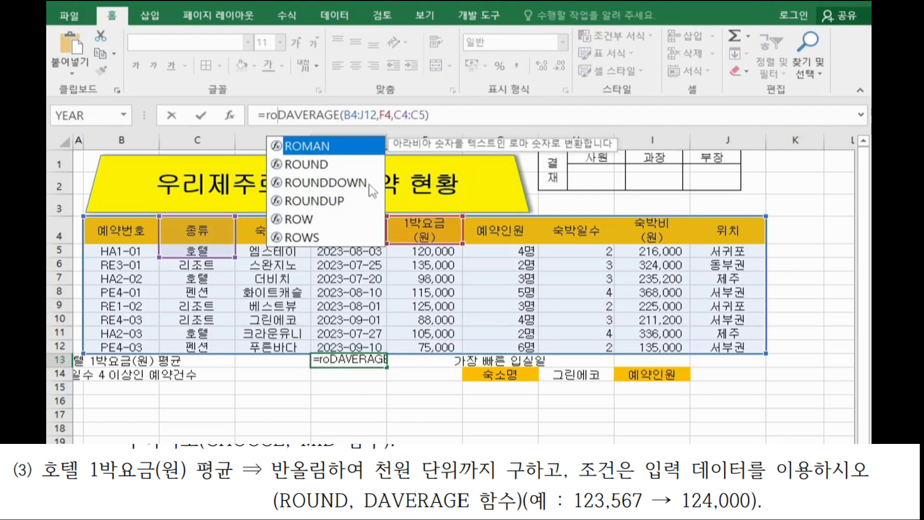
double_click(320, 166)
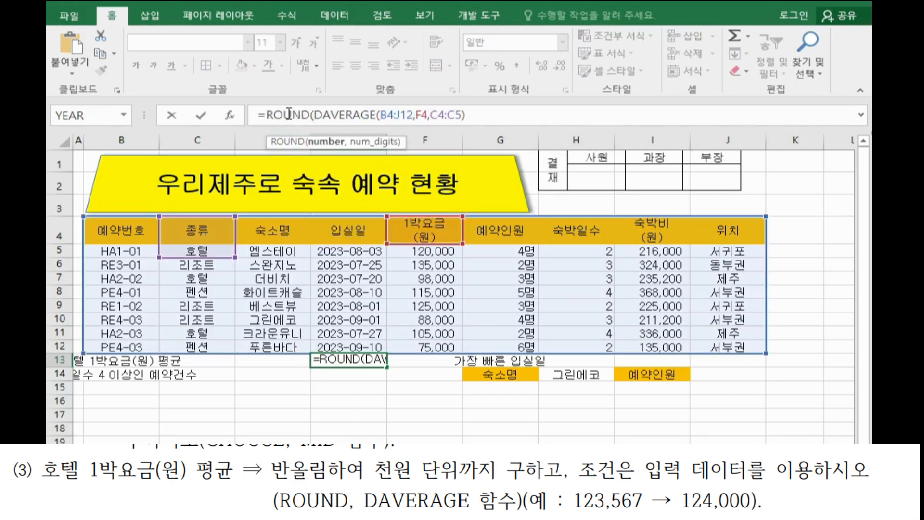
click(230, 115)
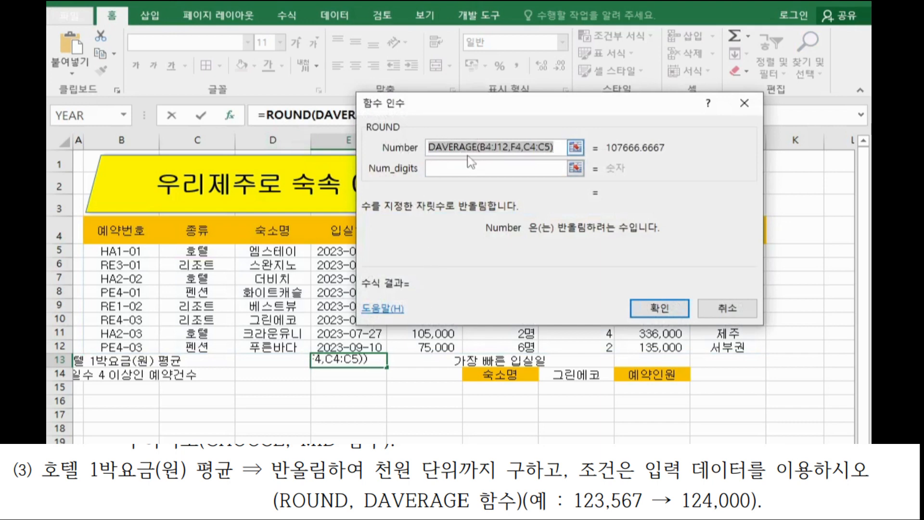
Set the ROUND Num_digits to -3, accept the formula and apply the comma style to E13
click(469, 168)
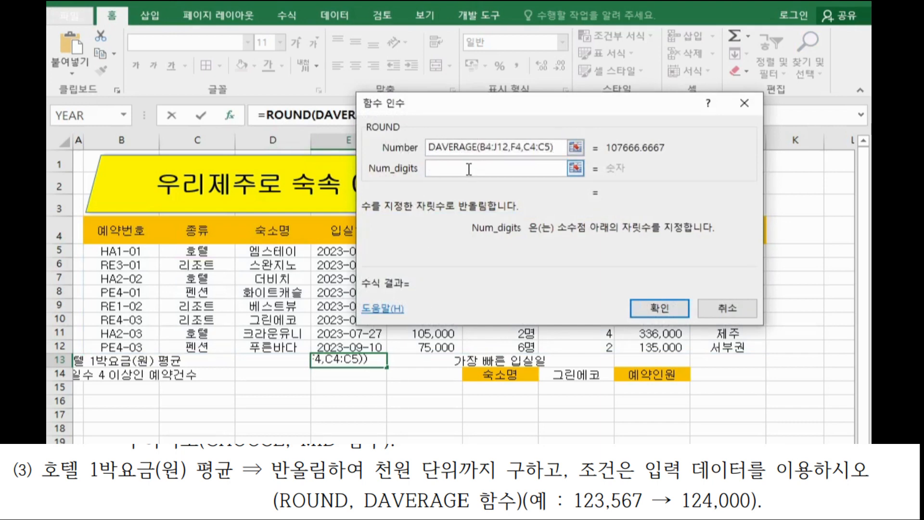
text(-3)
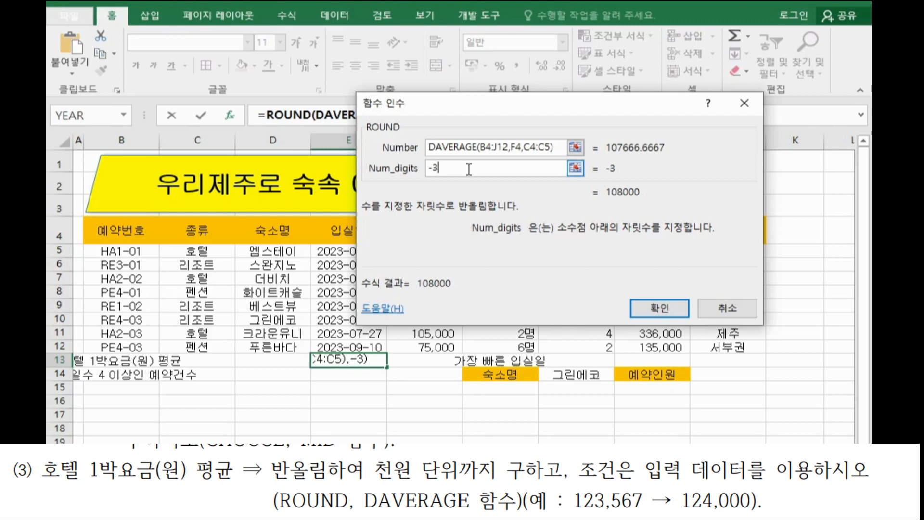
click(640, 305)
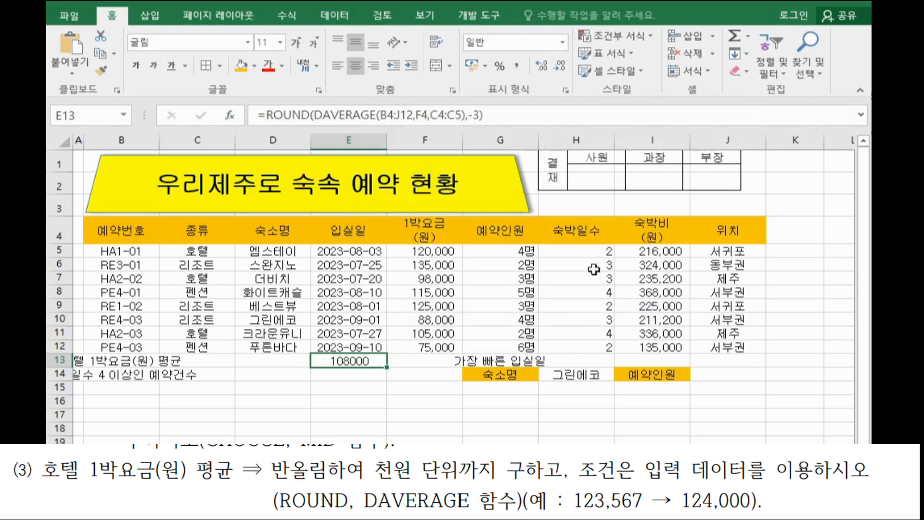
click(516, 66)
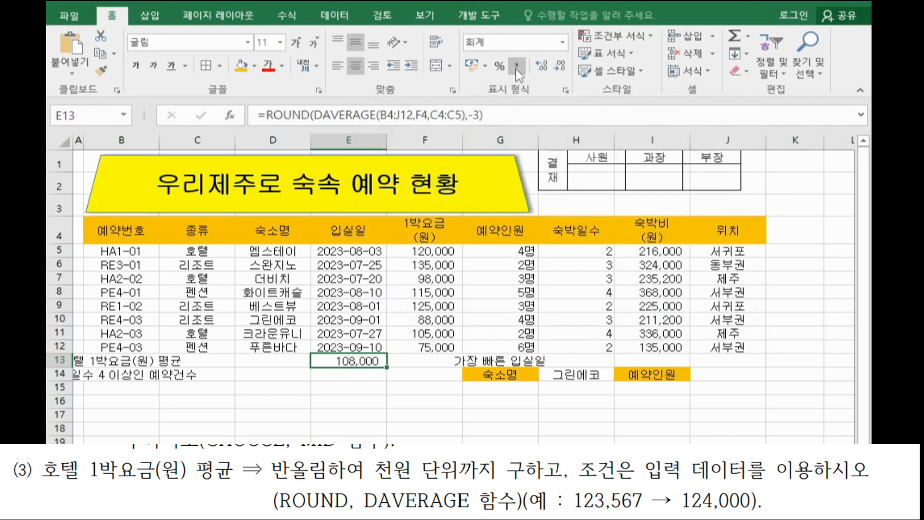
Start a COUNTIF formula in E14 for the 숙박일수 4 이상인 예약건수 row and open its function arguments
click(347, 376)
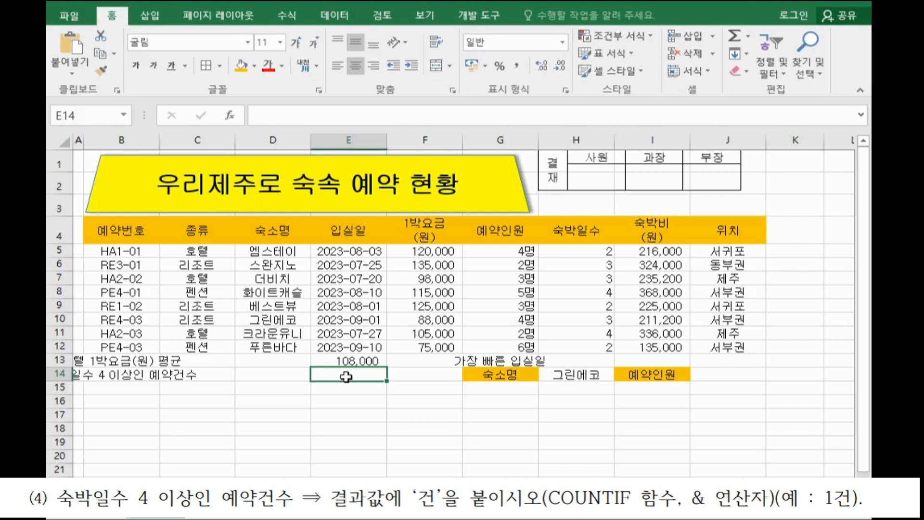
text(=c)
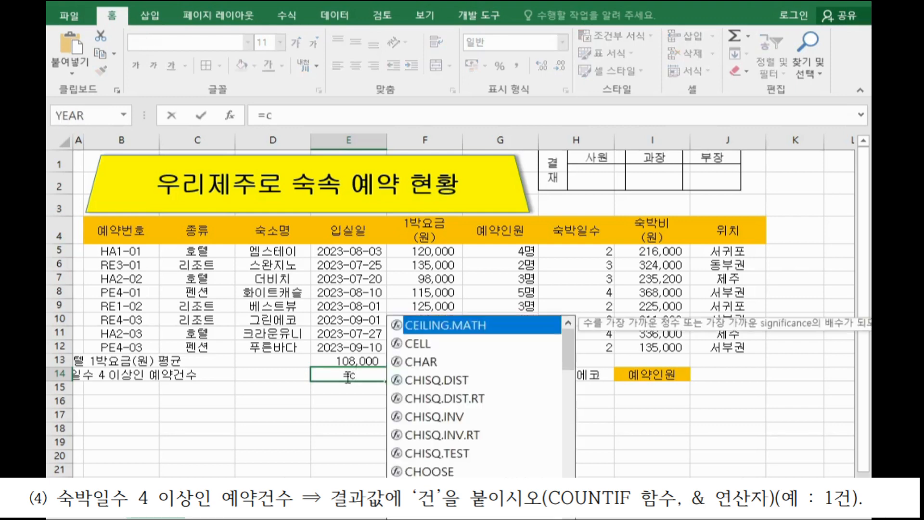
text(ou)
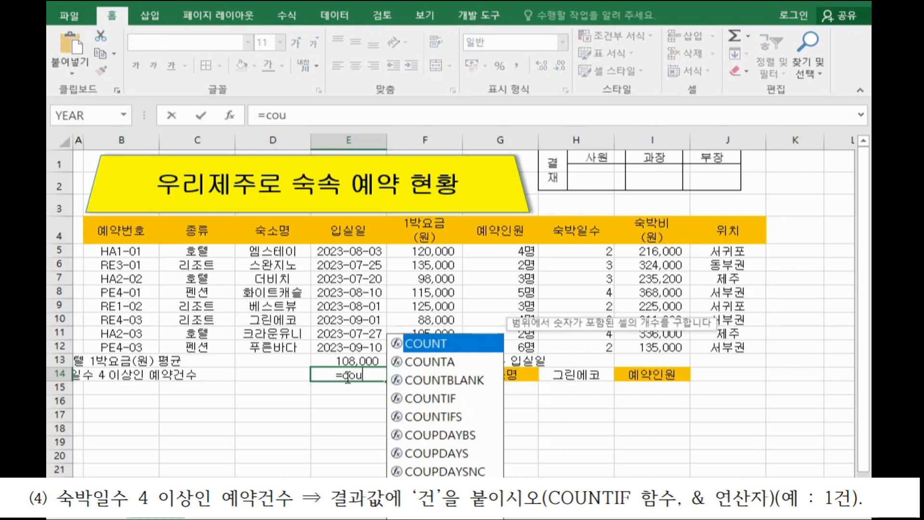
double_click(449, 397)
click(851, 508)
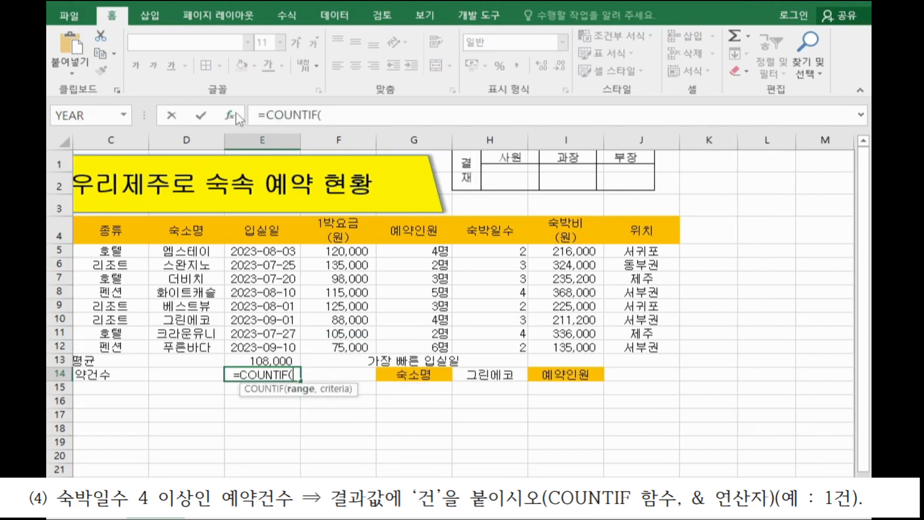
click(233, 114)
drag(444, 109, 625, 109)
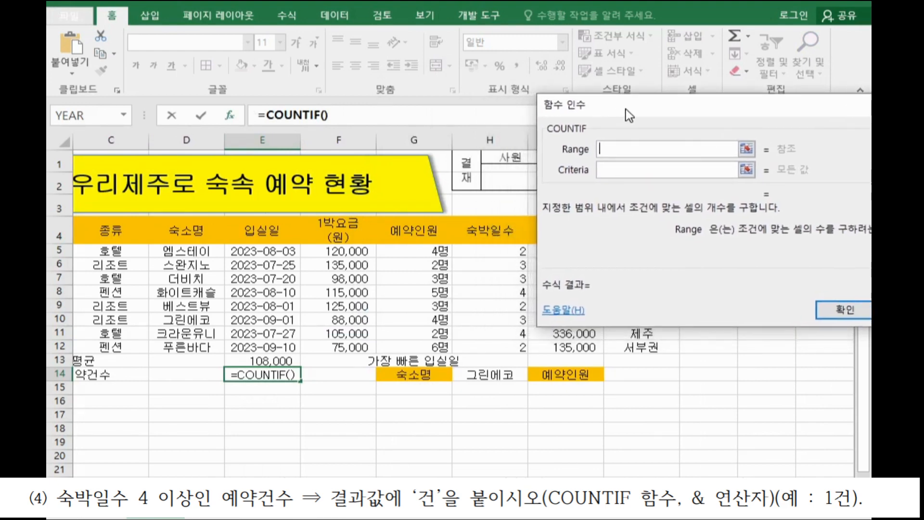
Set the COUNTIF Range to the 숙박일수 cells H5:H12 and Criteria to >=4, and accept the function
drag(516, 254, 507, 348)
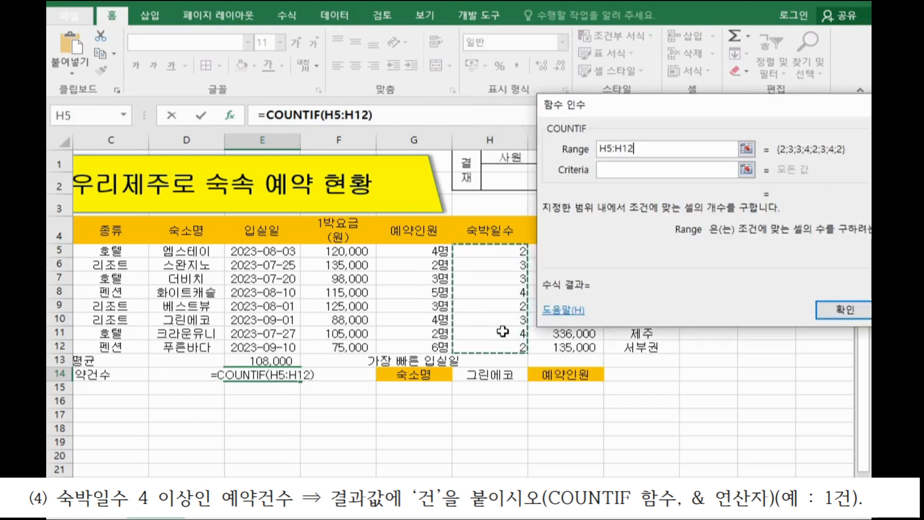
click(610, 167)
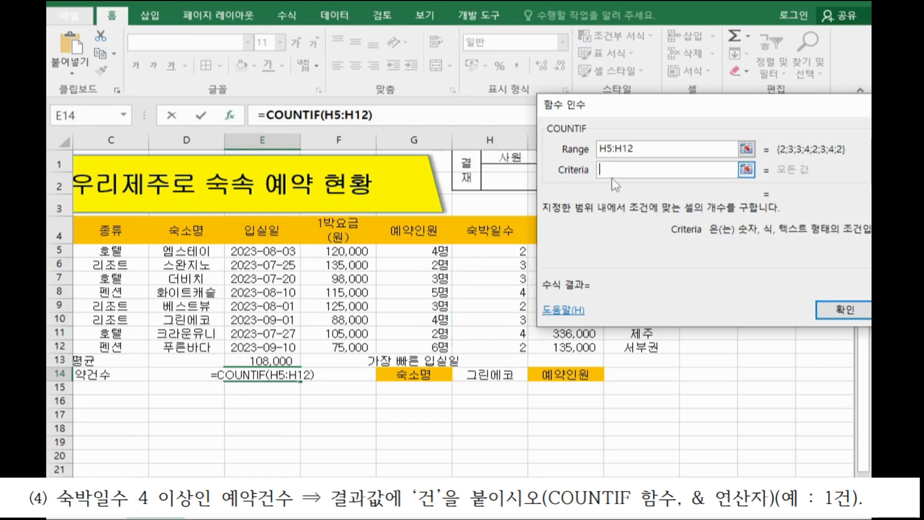
text(>=)
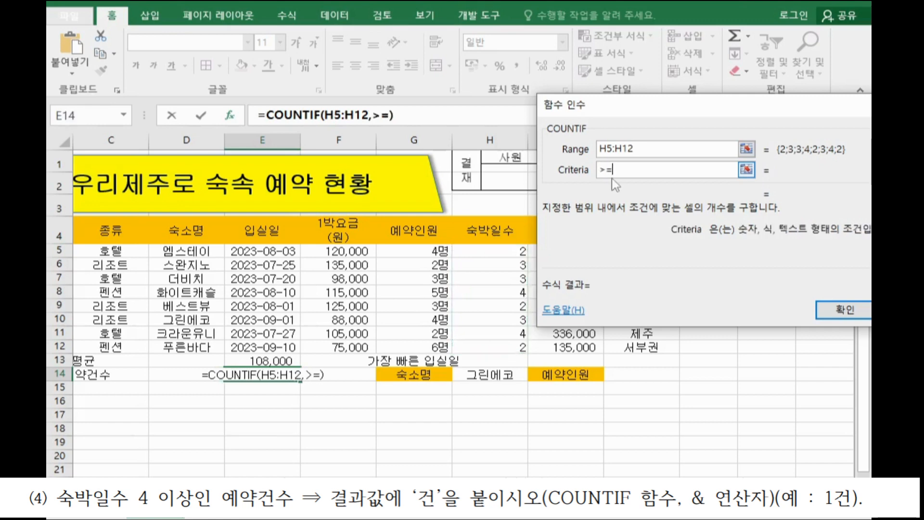
text(4)
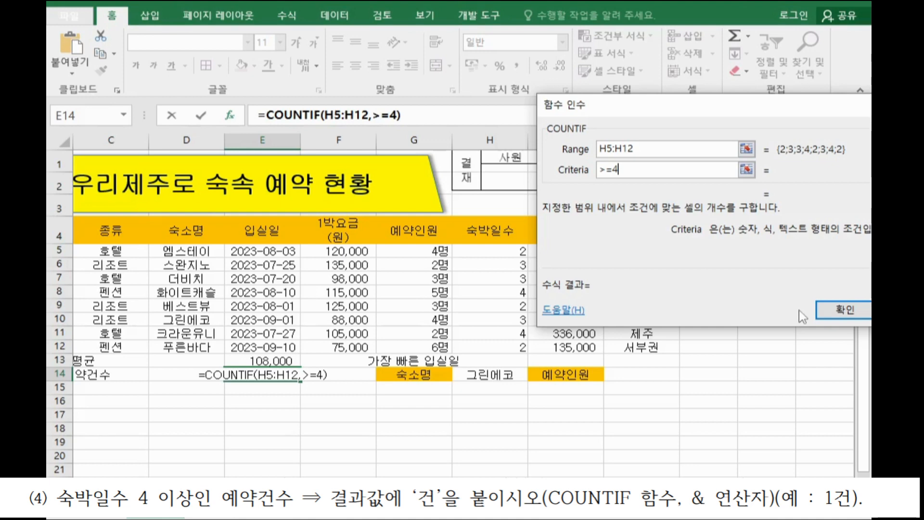
click(828, 310)
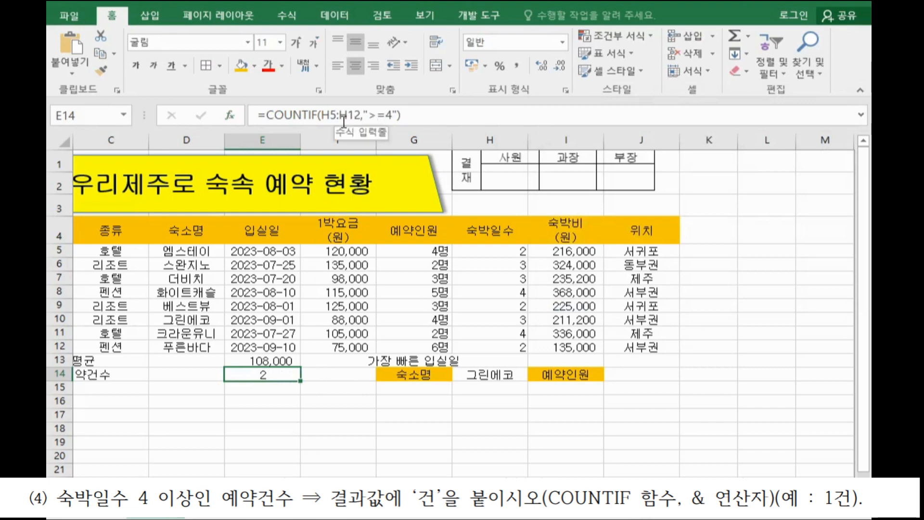
Append &"건" to the end of the COUNTIF formula in E14
click(453, 116)
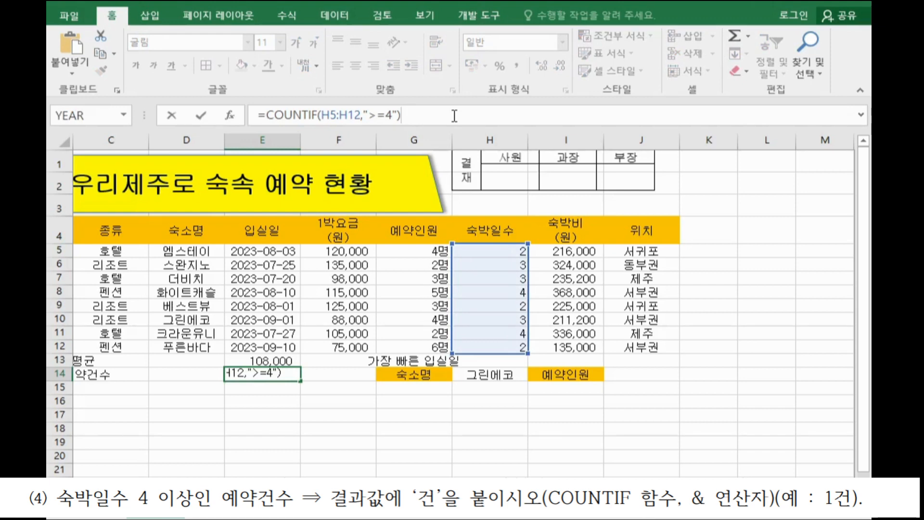
text(&"건")
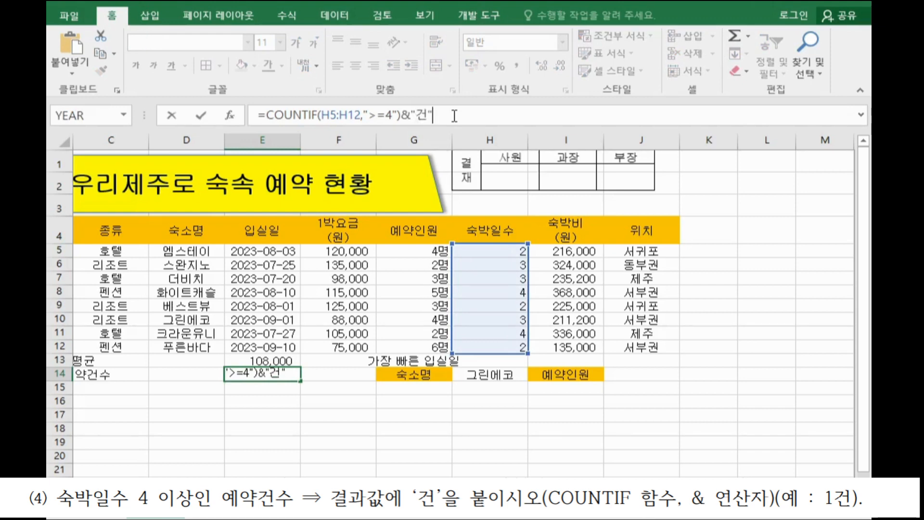
key(Return)
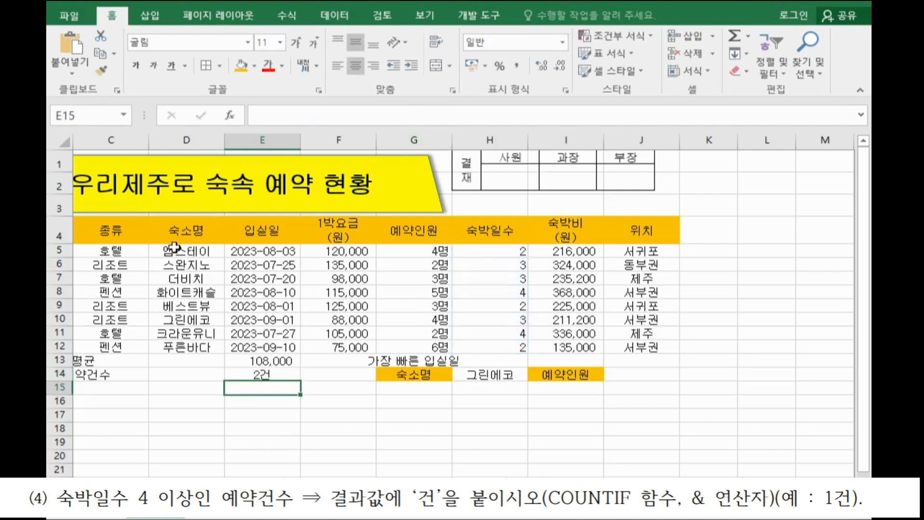
click(271, 376)
Start a MIN formula in J13 for 가장 빠른 입실일 and open its function arguments, keeping the 입실일 column uncovered
click(644, 363)
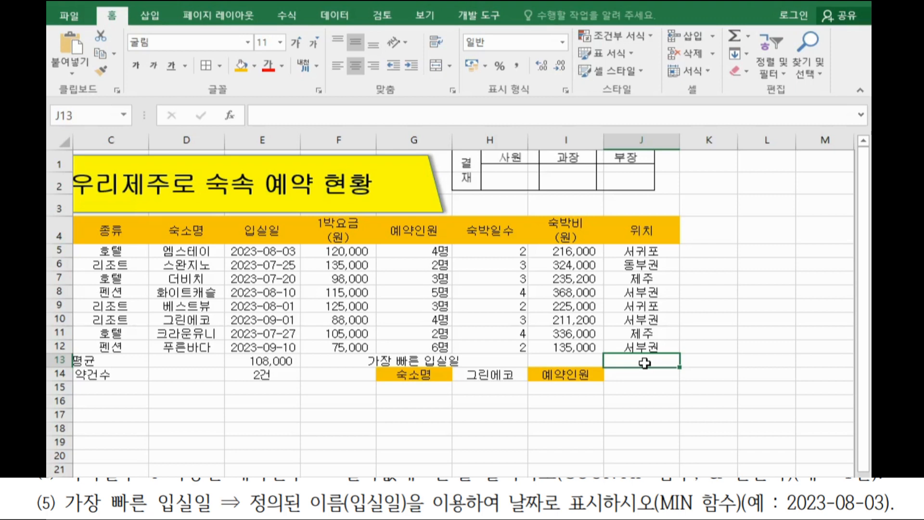
text(=)
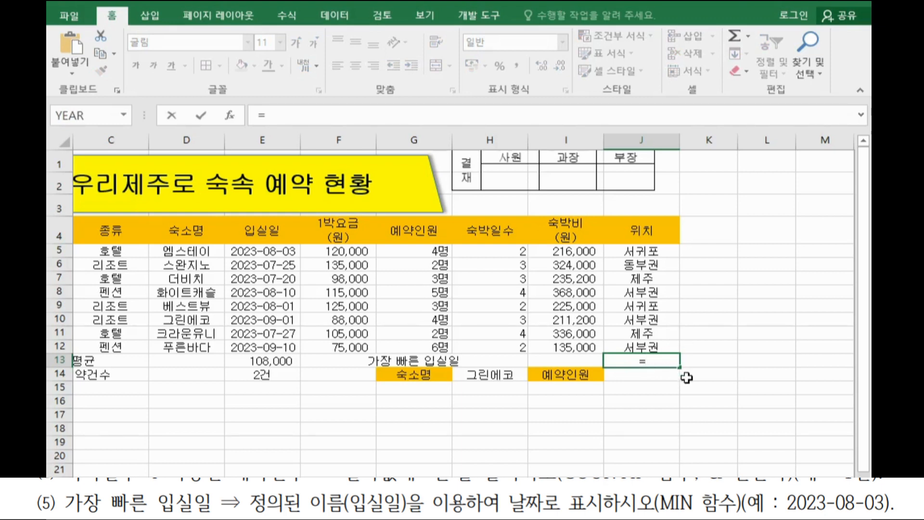
text(ㅡ)
key(BackSpace)
text(m)
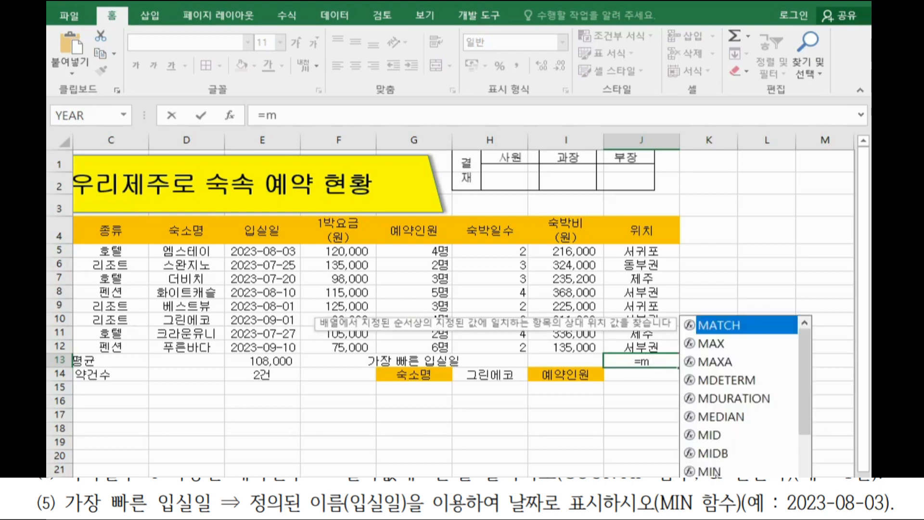
double_click(708, 471)
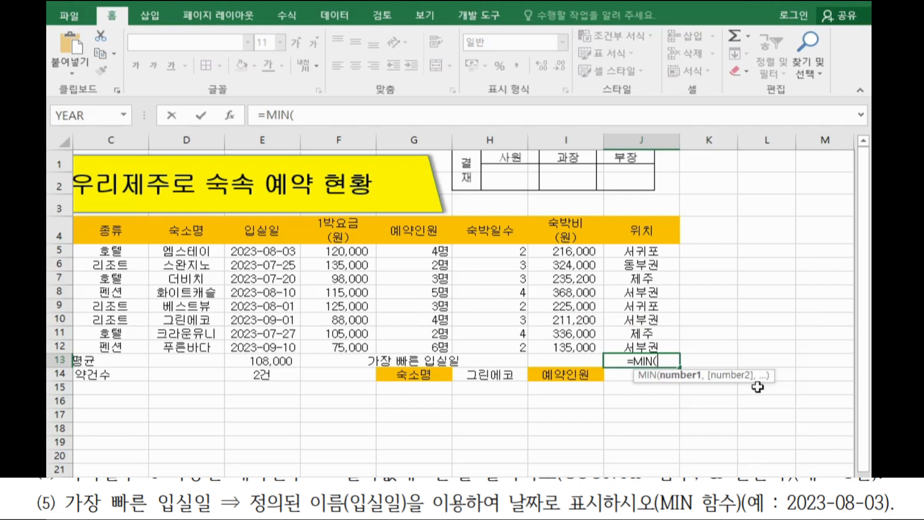
click(230, 117)
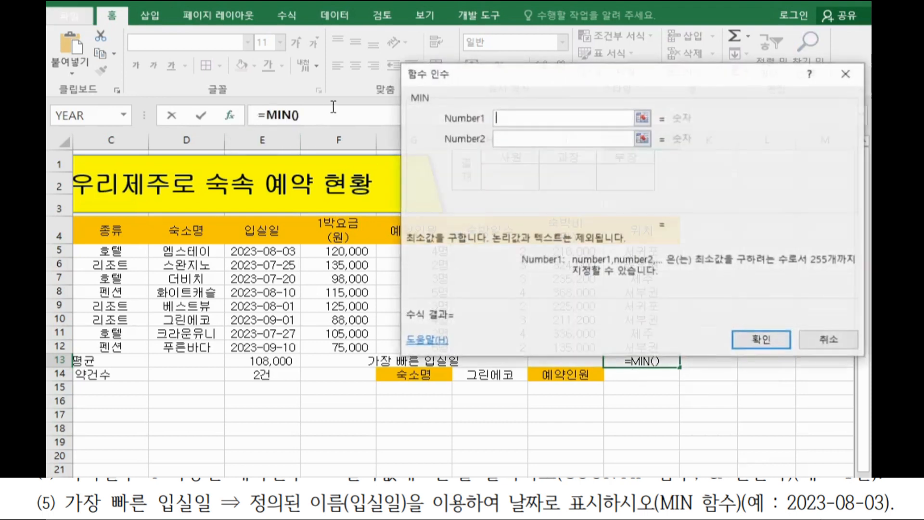
drag(522, 94, 491, 36)
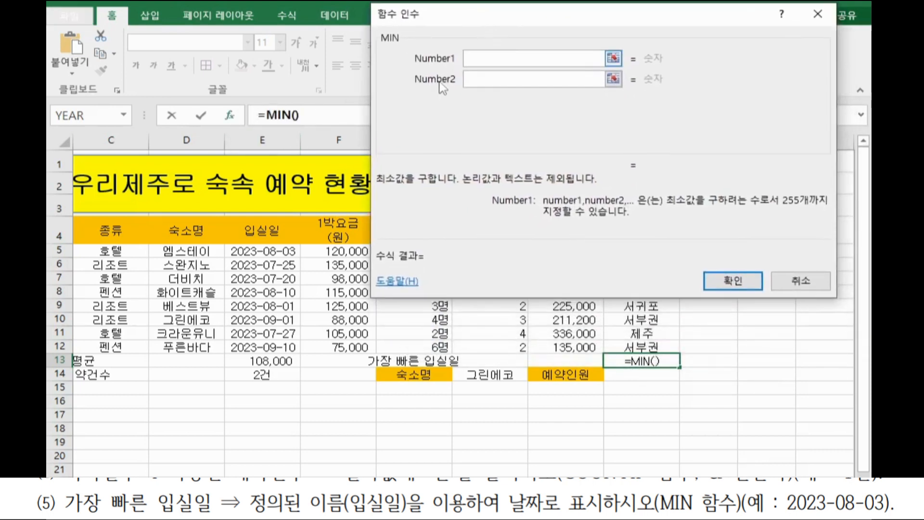
Set the MIN Number1 to the named range 입실일 (E5:E12), accept it and format J13 as 간단한 날짜
drag(267, 251, 273, 348)
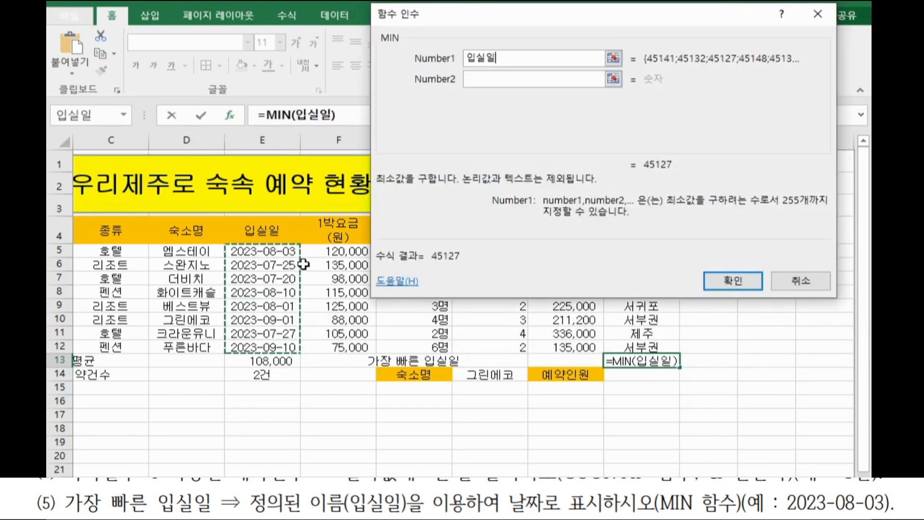
drag(282, 250, 278, 348)
click(714, 284)
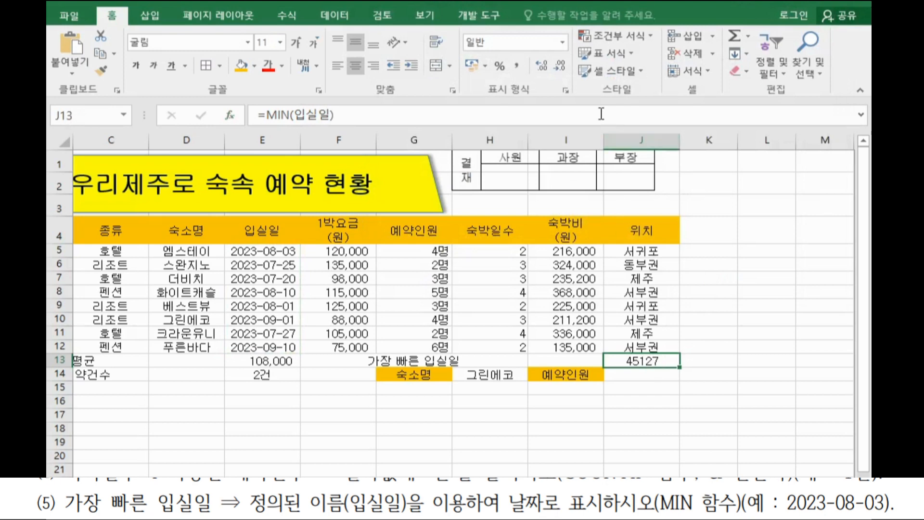
click(563, 44)
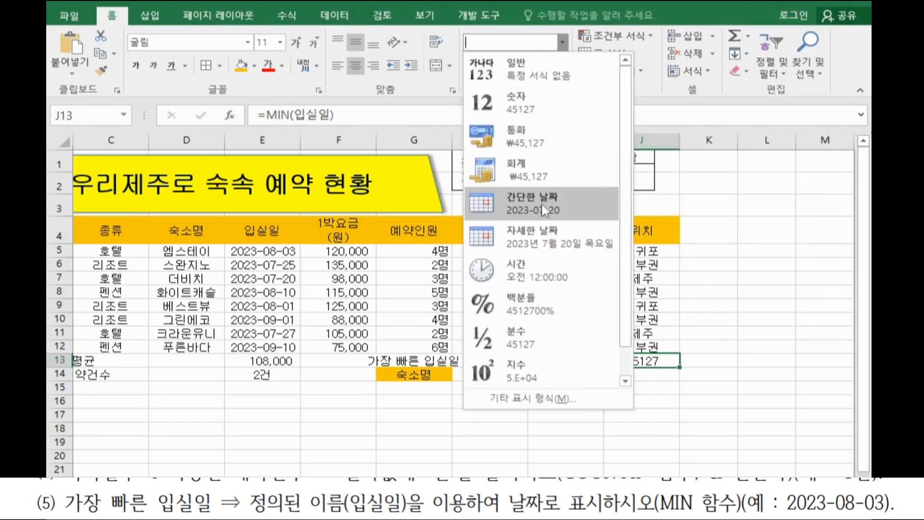
click(543, 210)
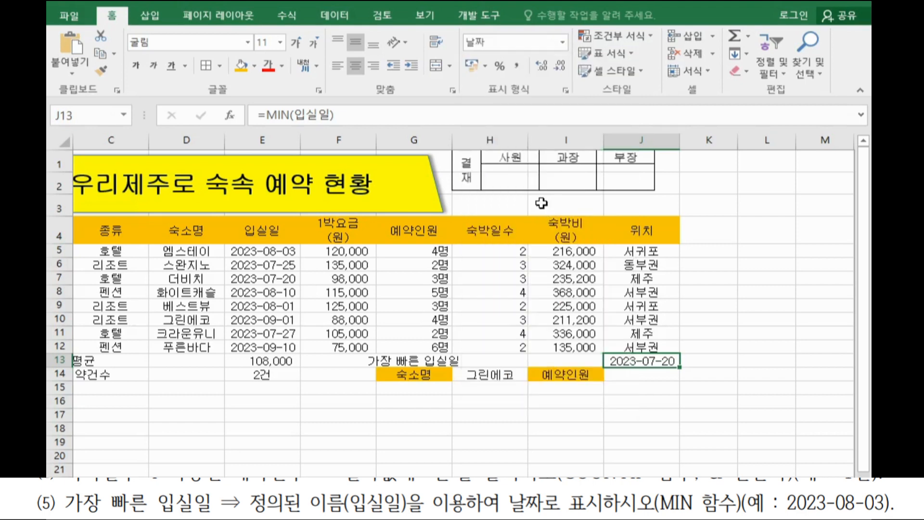
Select cell J14 for the 예약인원 VLOOKUP formula
click(660, 378)
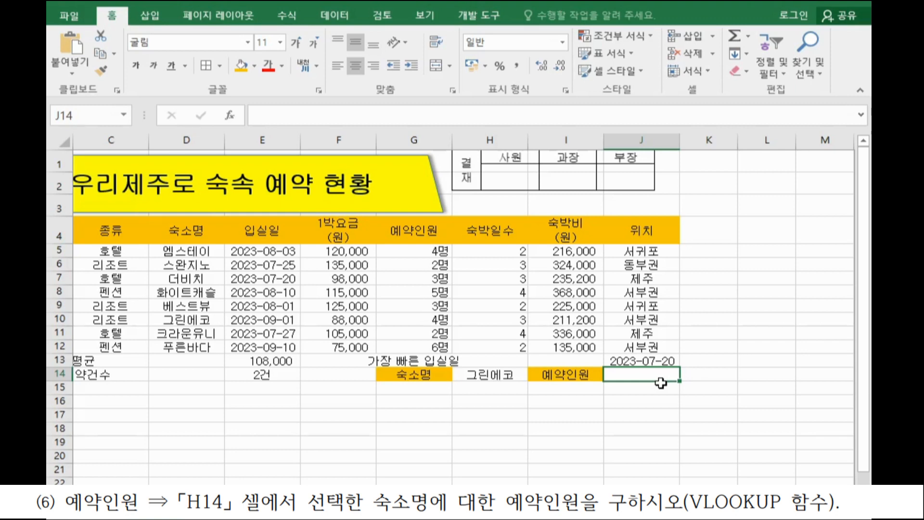
Start a VLOOKUP formula in cell J14 using H14 as the lookup value
text(=v)
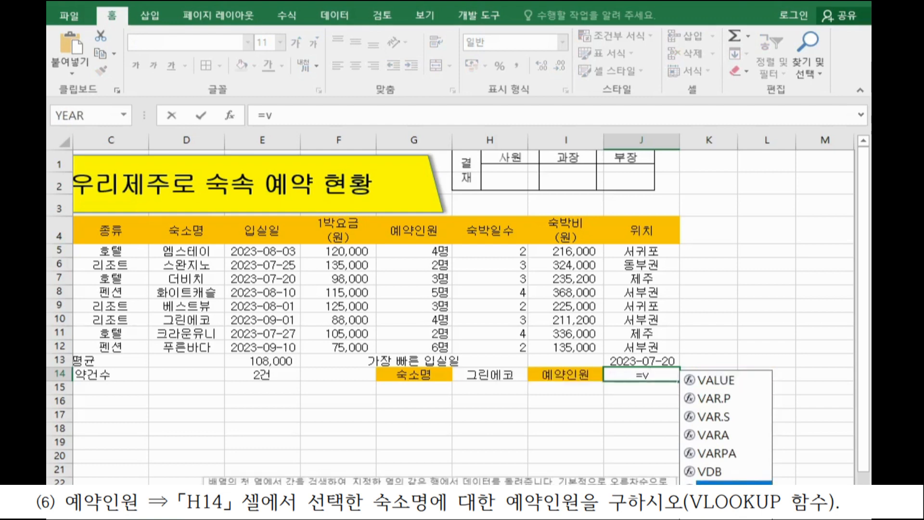
text(l)
key(Tab)
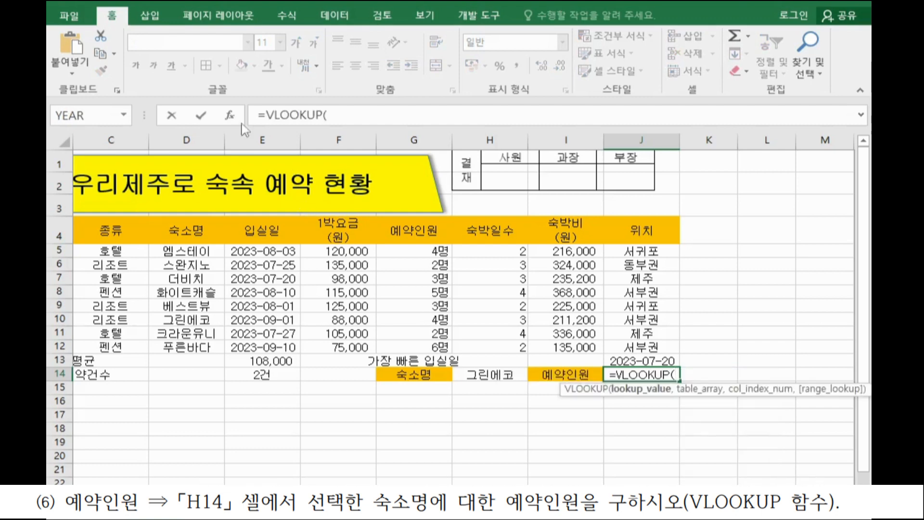
click(229, 115)
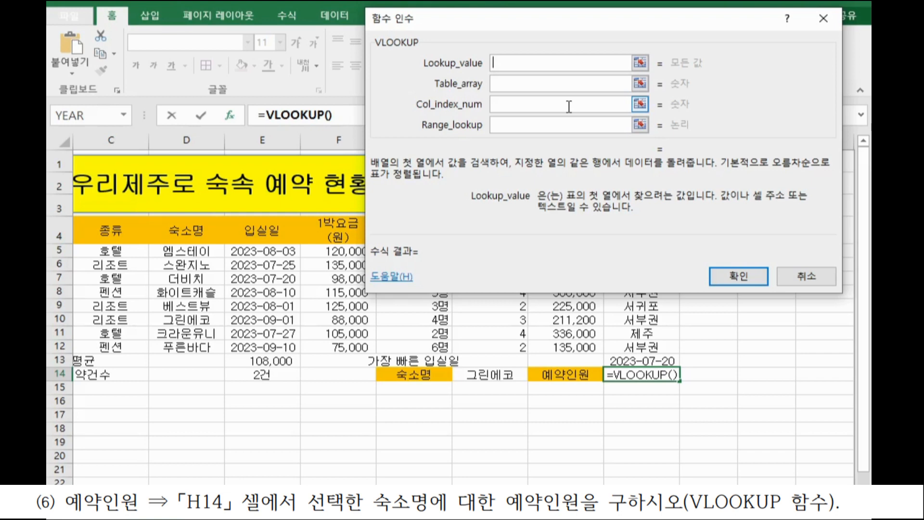
click(495, 374)
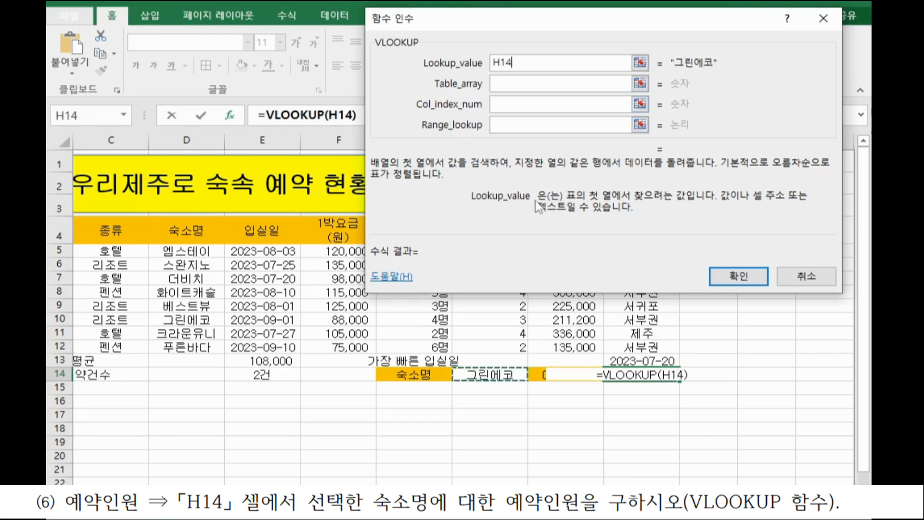
Set the VLOOKUP table array to D5:J12
click(517, 83)
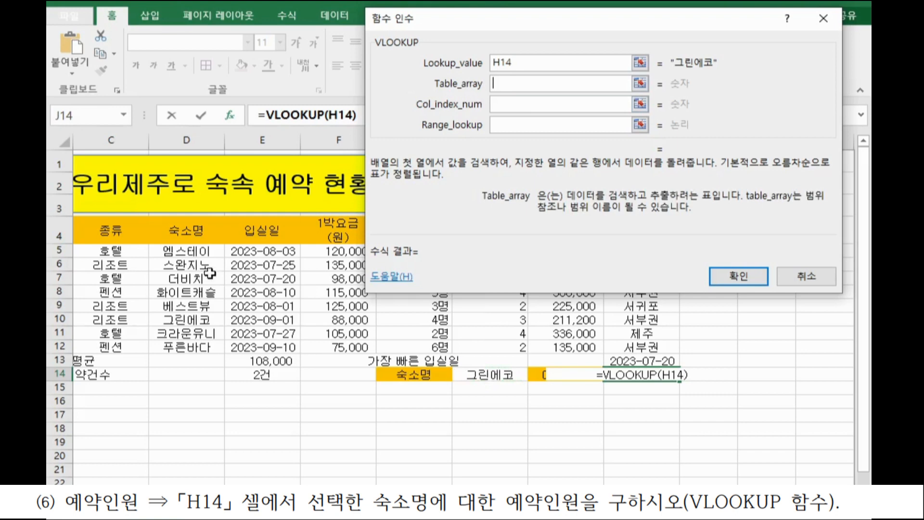
drag(206, 250, 188, 348)
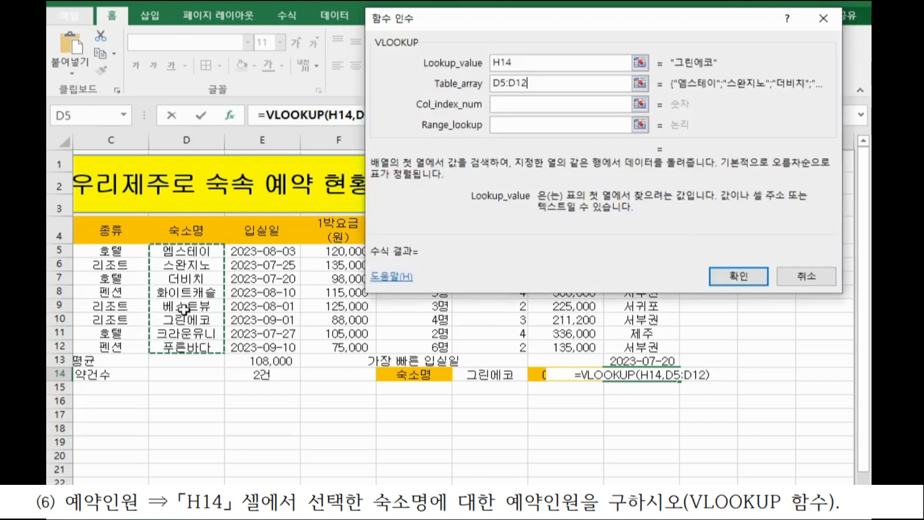
drag(188, 252, 647, 350)
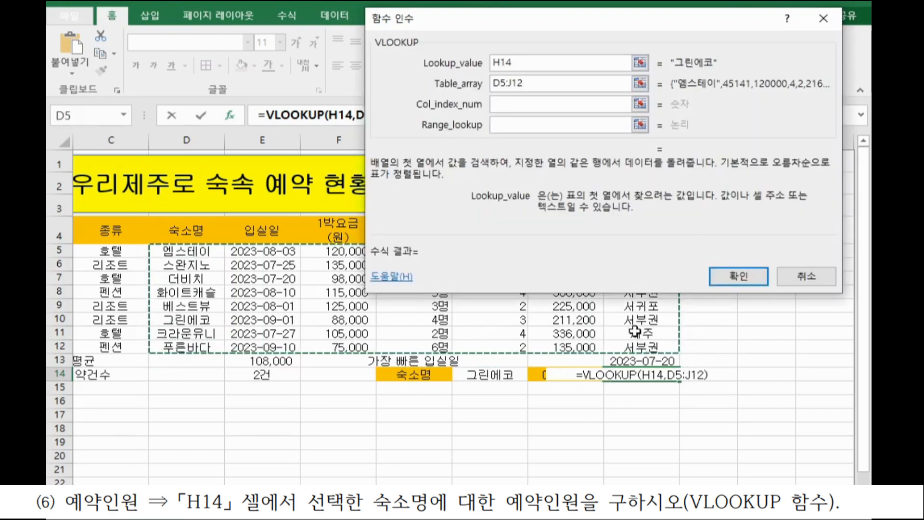
Set the VLOOKUP column index to 4 and the range lookup to 0, and commit the formula
click(502, 105)
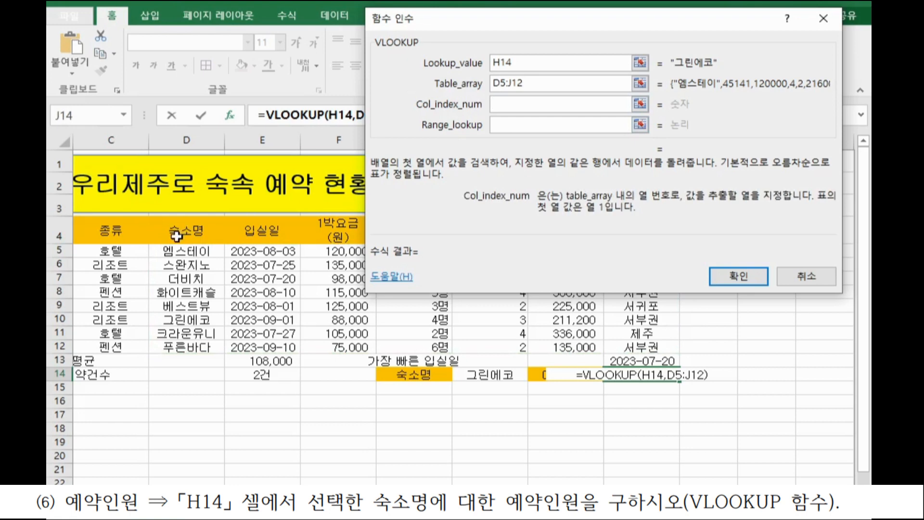
drag(490, 23, 593, 22)
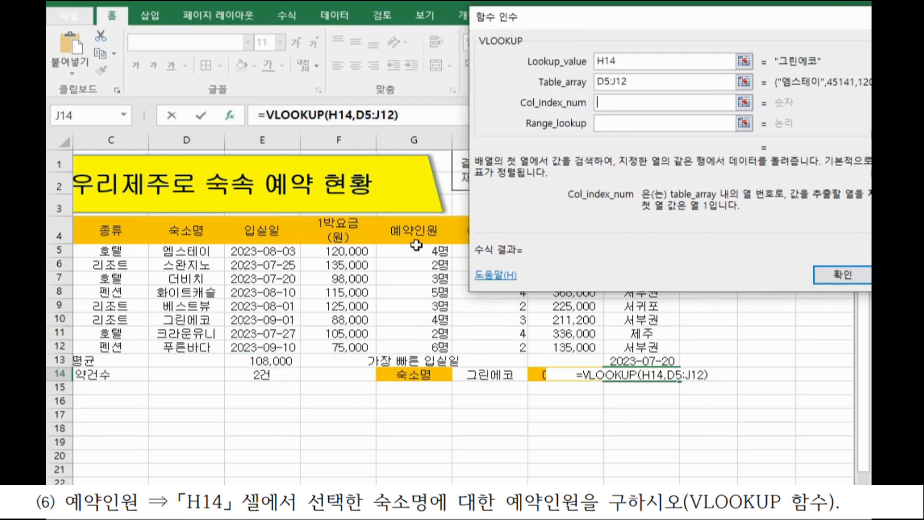
text(4)
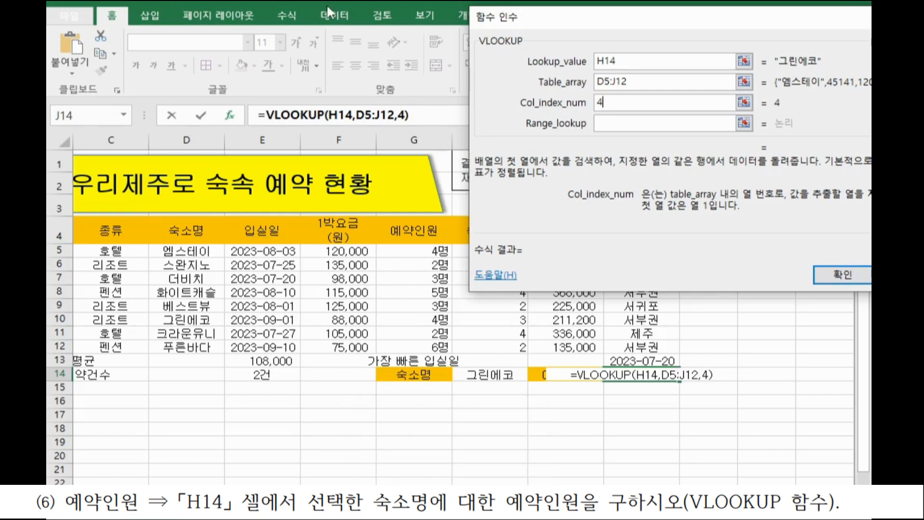
click(617, 123)
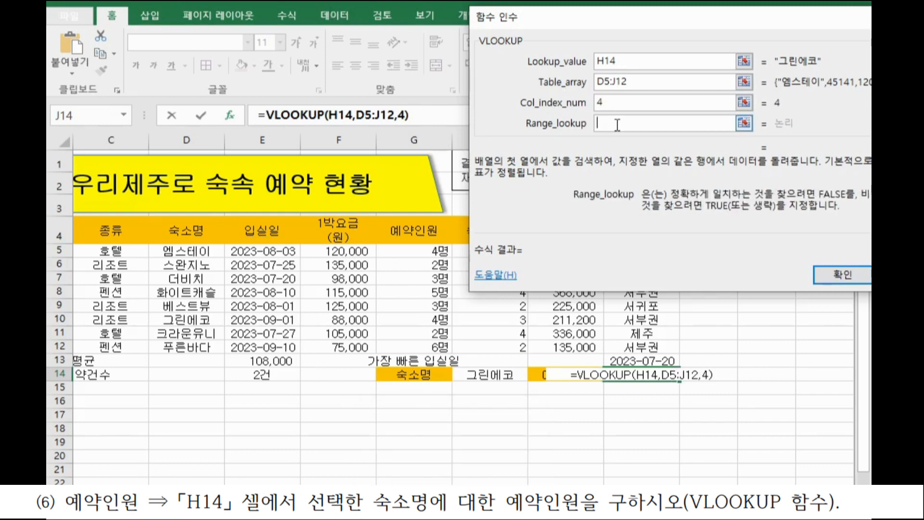
text(0)
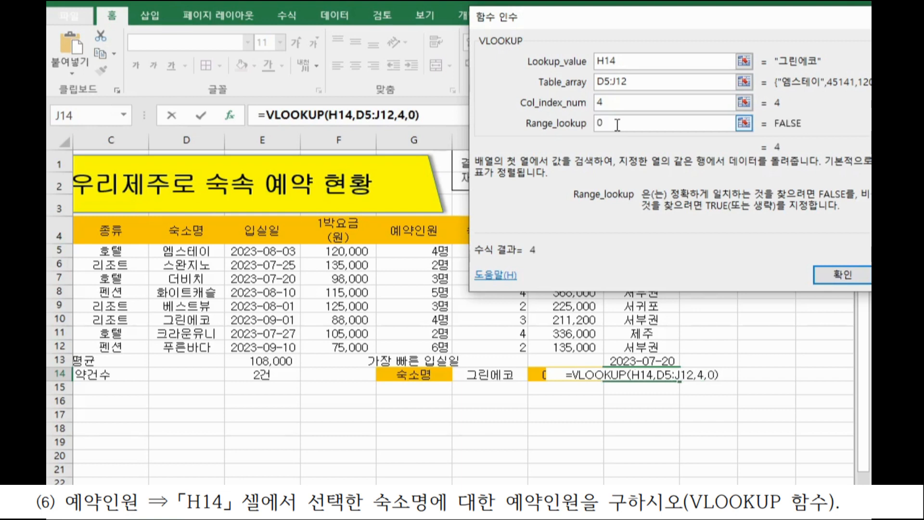
key(Return)
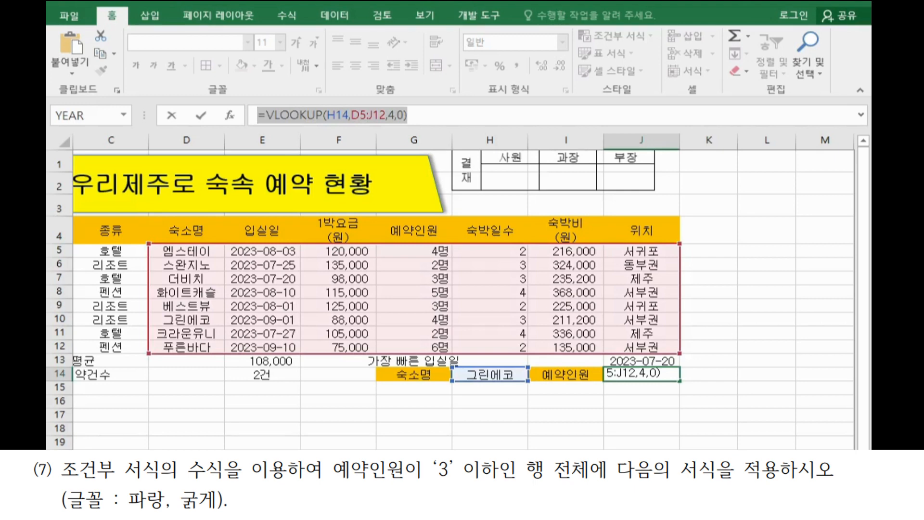
key(Escape)
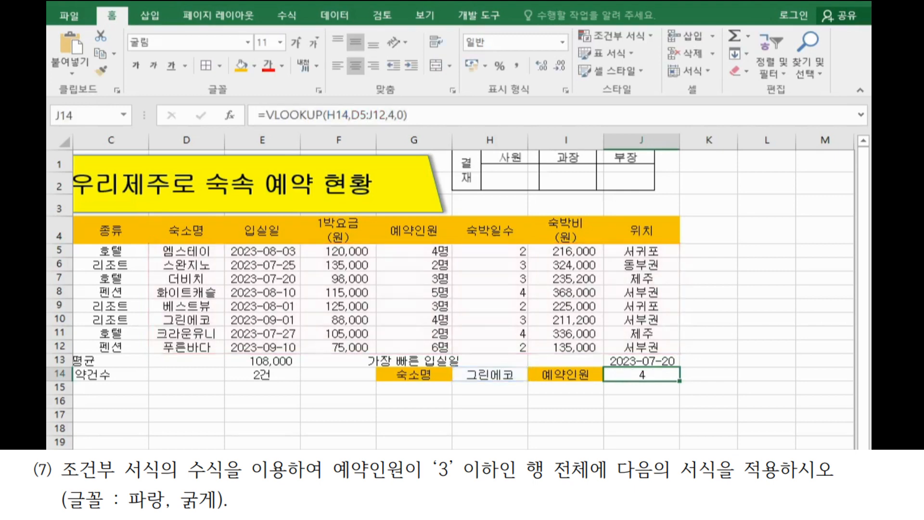
Create a new conditional formatting rule for B5:J12 that uses a formula to determine which cells to format
click(556, 436)
scroll(462, 288, left, 2)
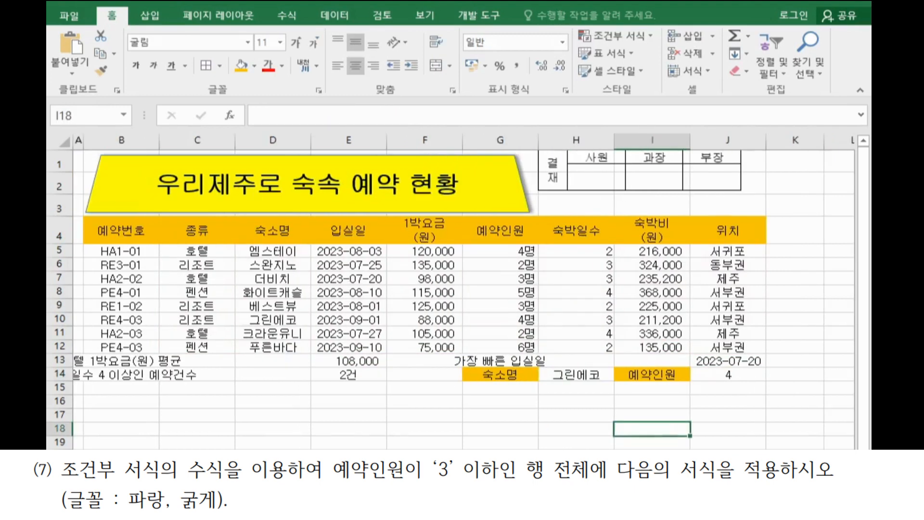
drag(109, 230, 704, 348)
click(122, 249)
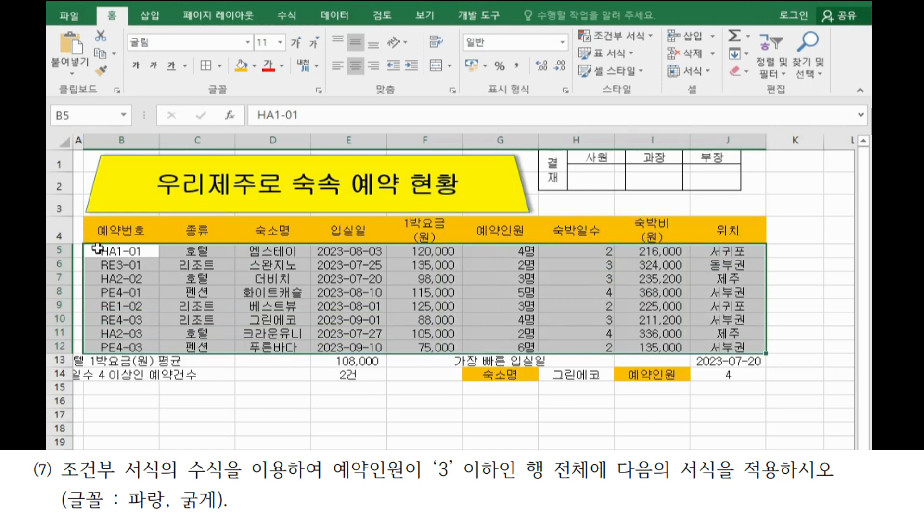
drag(99, 248, 714, 346)
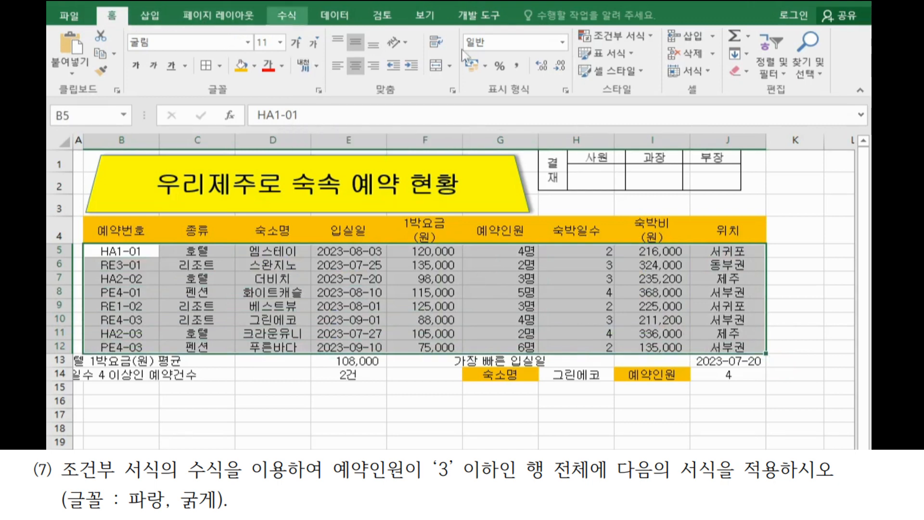
click(598, 44)
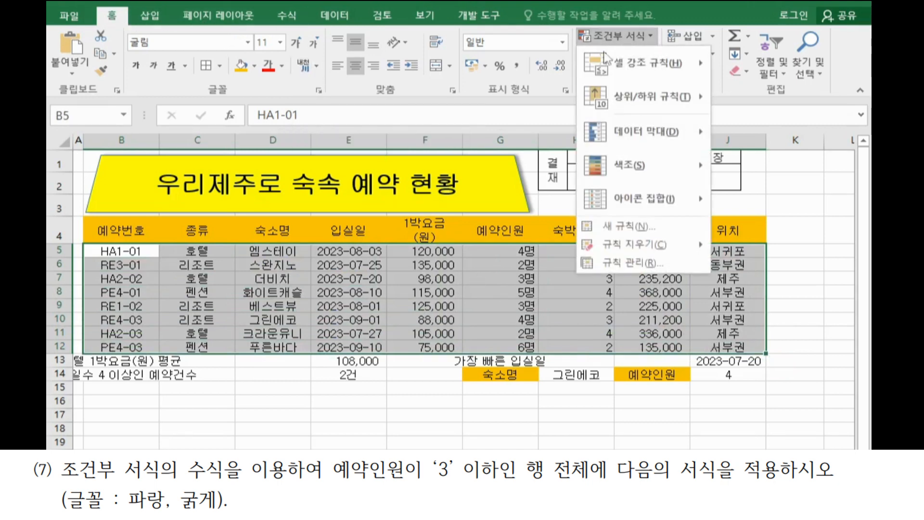
click(640, 226)
click(501, 139)
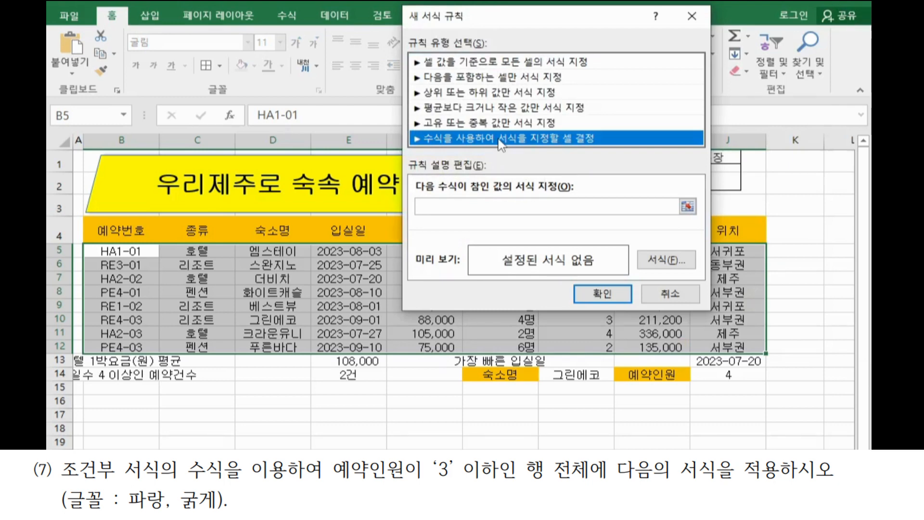
Enter =$G5<=3 as the rule's formula, locking only the column of the 예약인원 cell reference
click(496, 208)
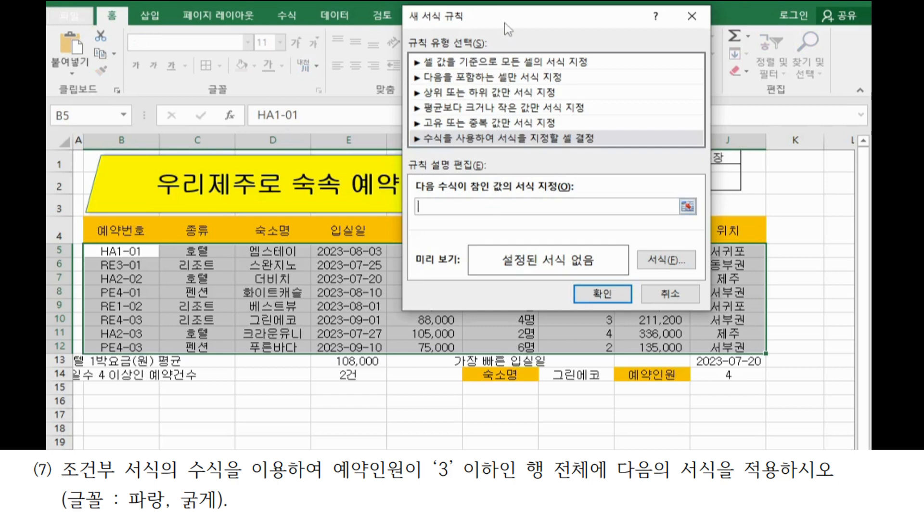
drag(508, 26, 577, 32)
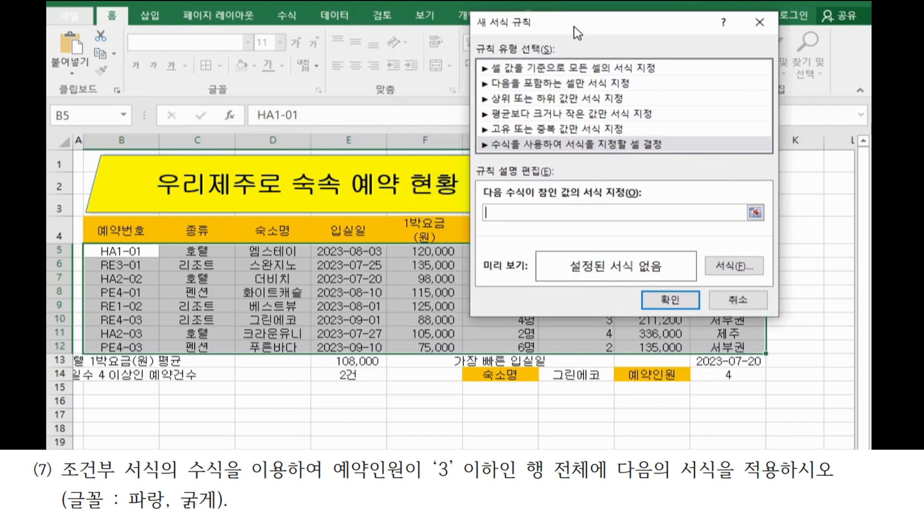
drag(575, 27, 215, 21)
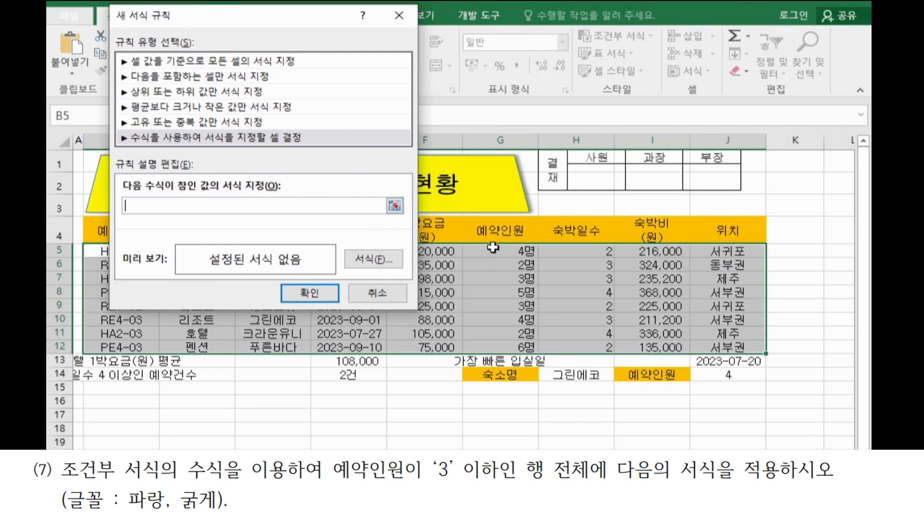
click(527, 251)
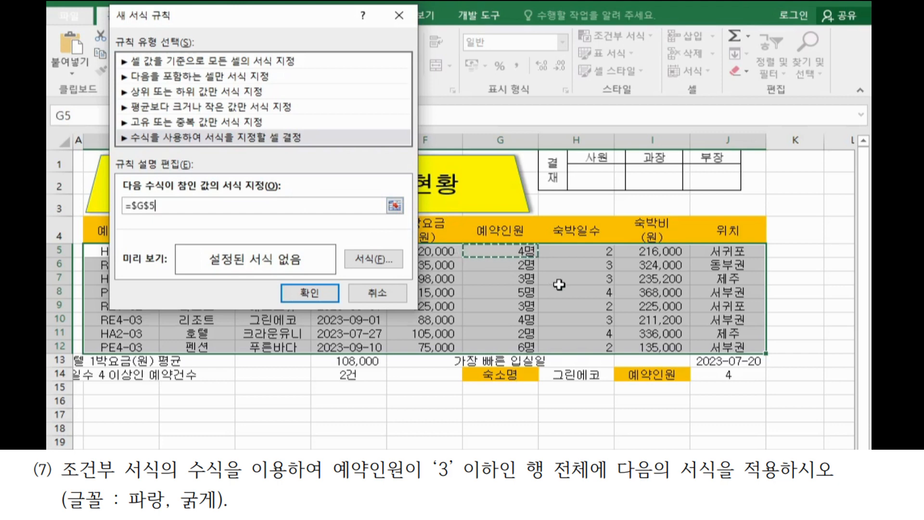
key(F4)
key(F4)
text(<=3)
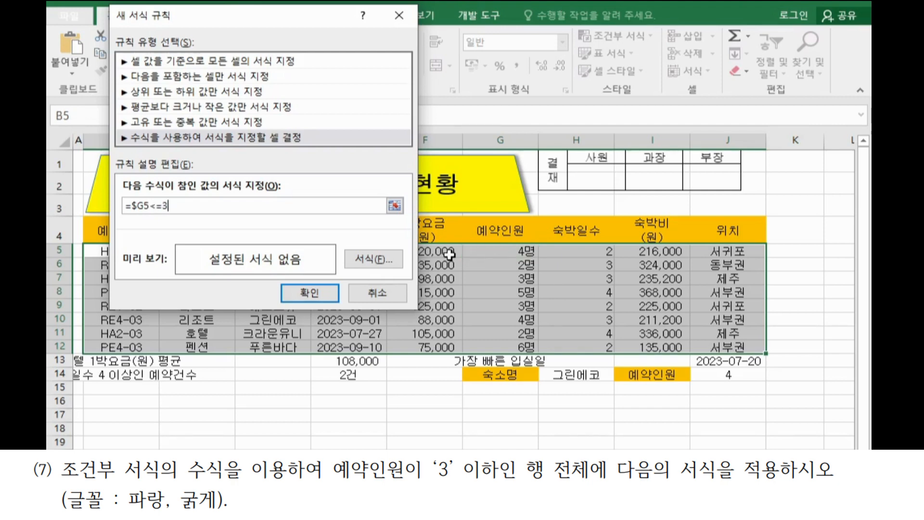
Copy the rule formula =$G5<=3 to the end of the formula list in the text editor, and return to Excel
drag(179, 206, 47, 149)
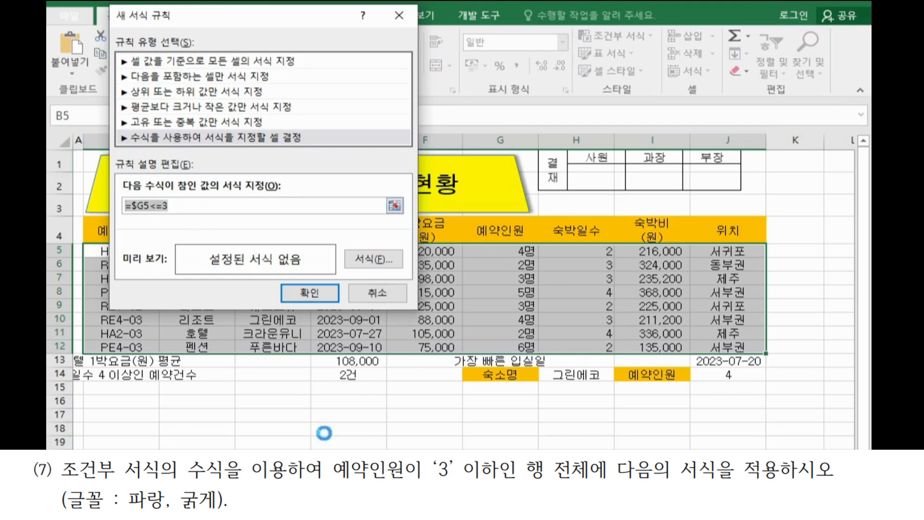
click(365, 481)
click(514, 267)
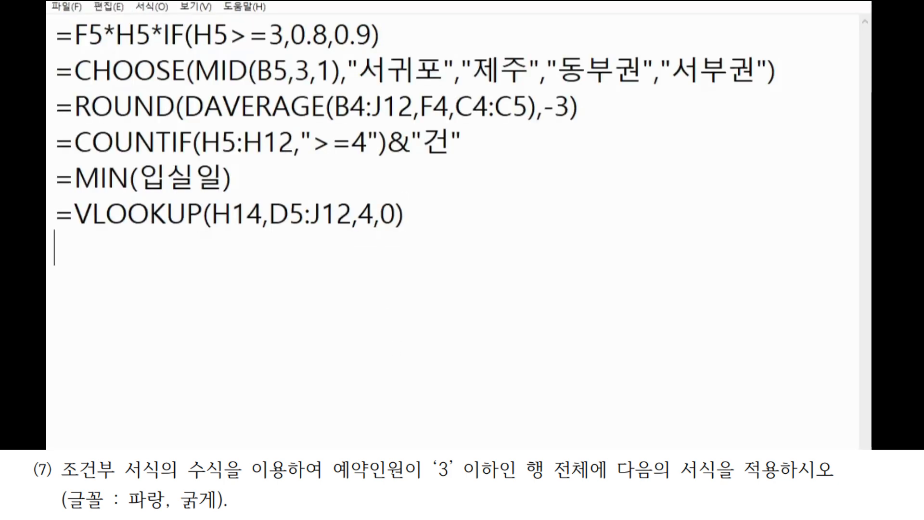
key(ctrl+v)
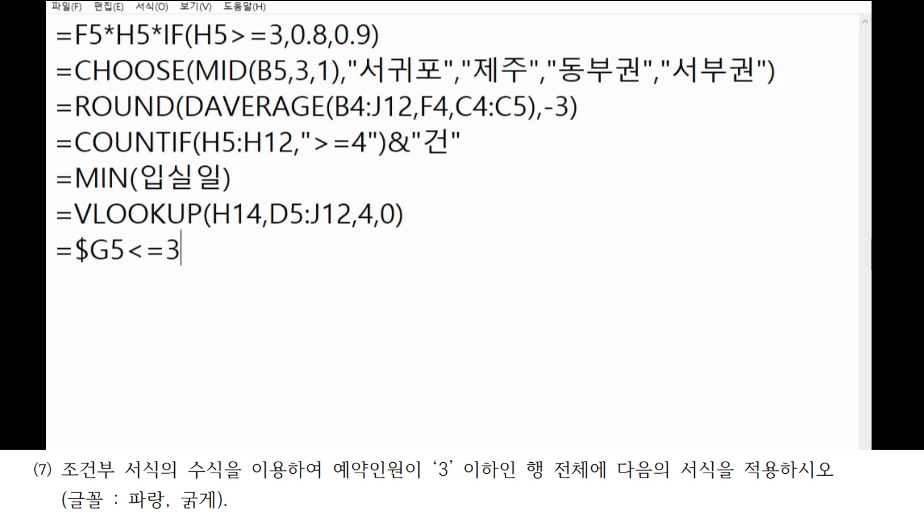
click(553, 481)
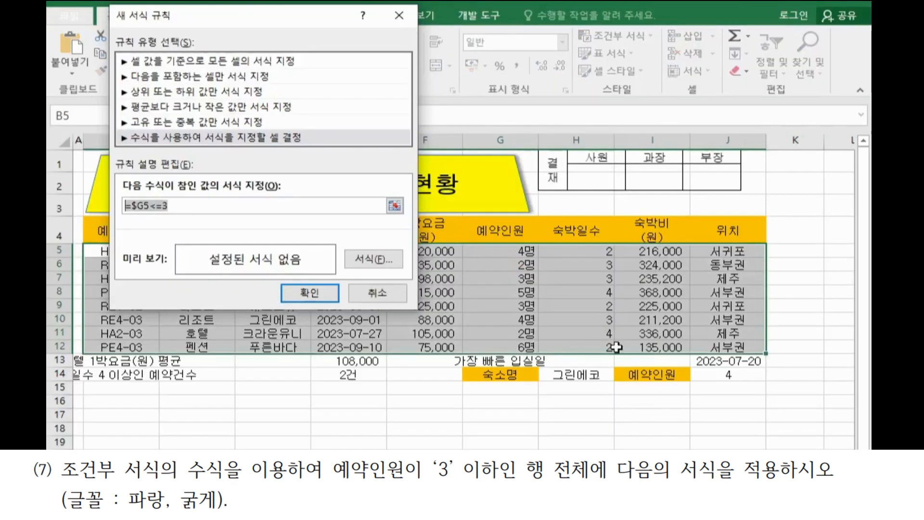
Set the rule's font format to bold (굵게) and standard blue (파랑), and apply the rule to the table
click(381, 262)
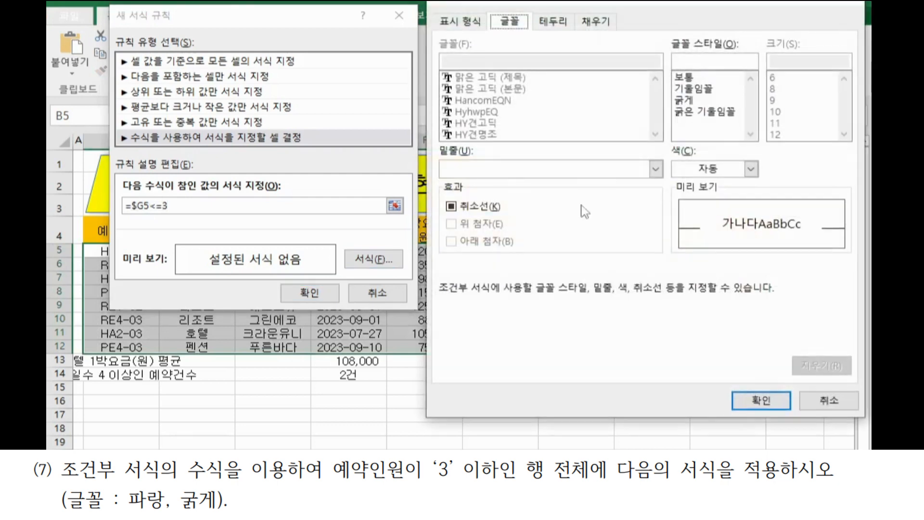
click(694, 101)
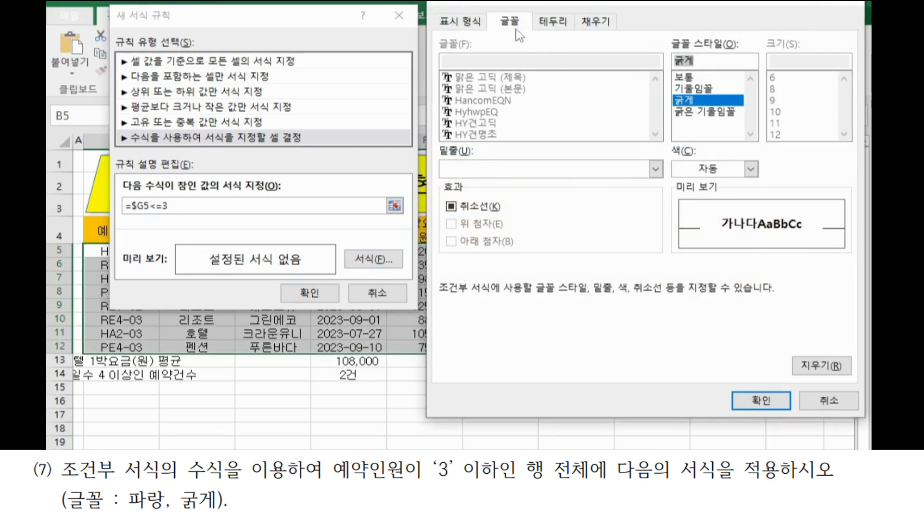
click(723, 168)
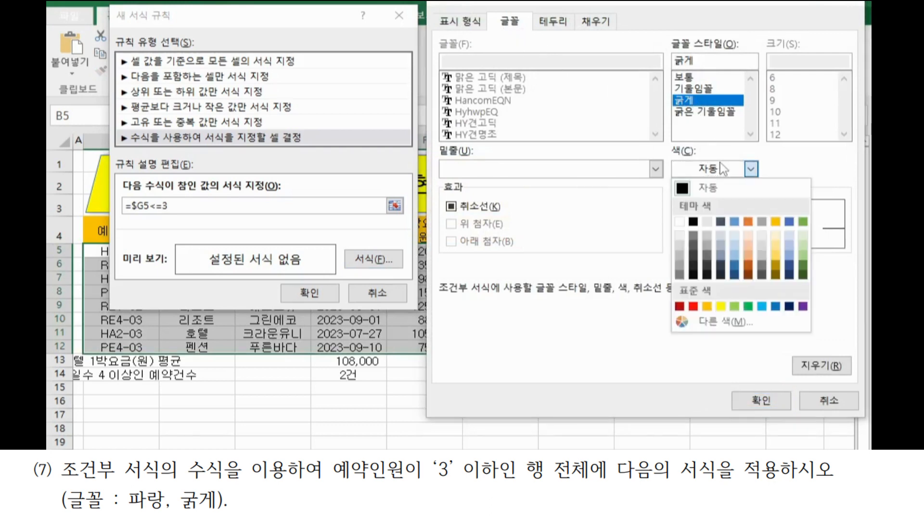
click(776, 307)
click(750, 399)
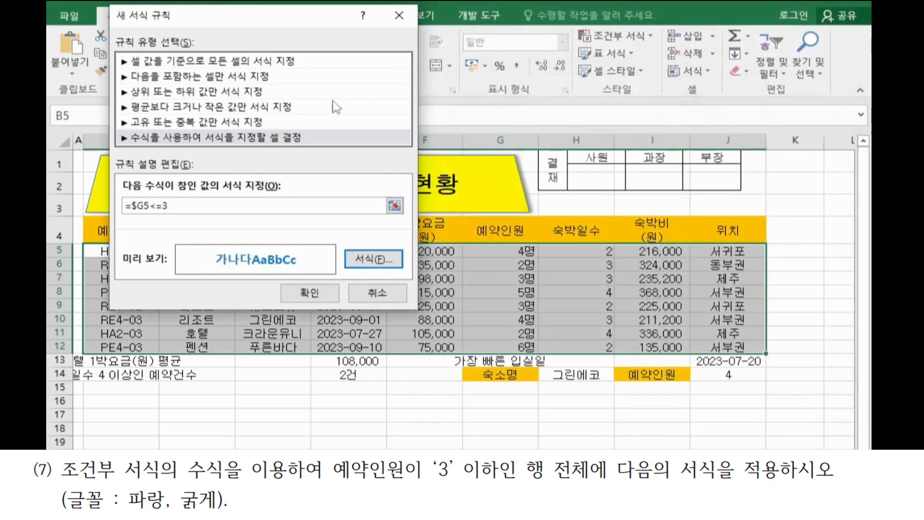
click(289, 292)
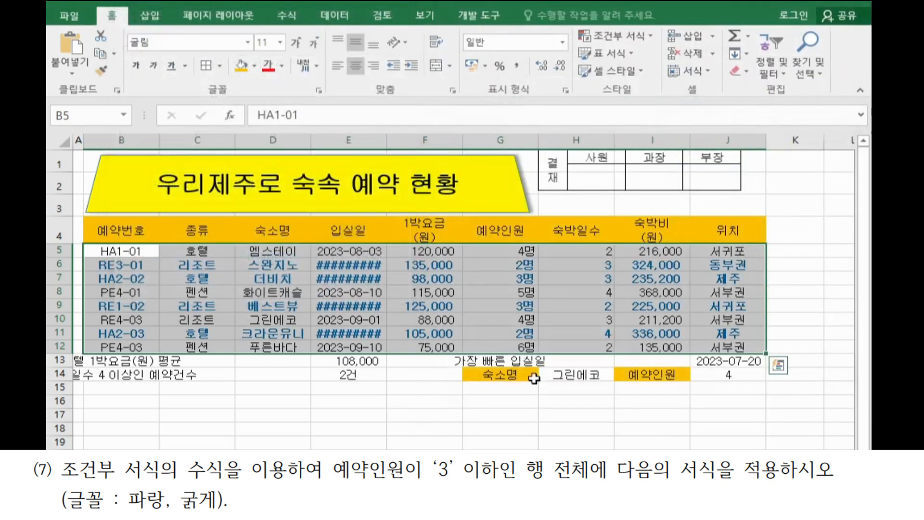
click(576, 433)
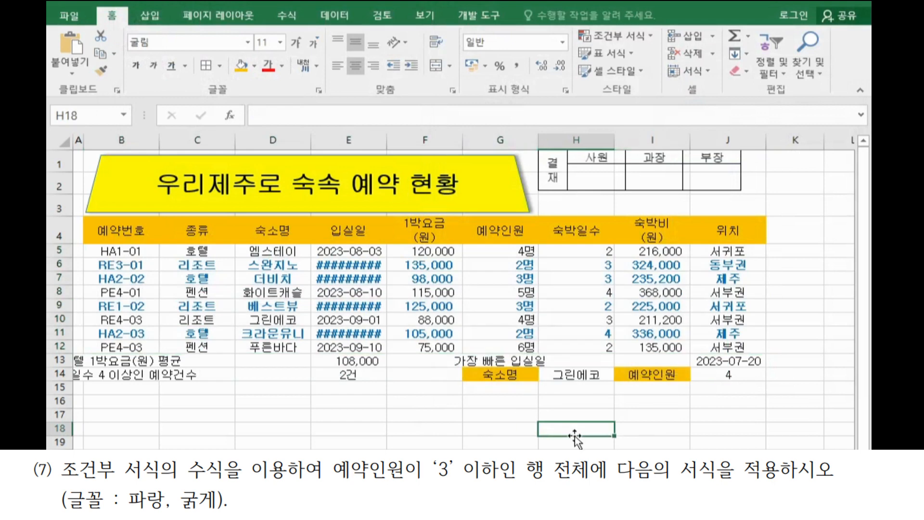
Merge and center the 호텔 1박요금(원) 평균 label across B13:D13 and the 숙박일수 4 이상인 예약건수 label across B14:D14
drag(103, 360, 257, 365)
click(133, 361)
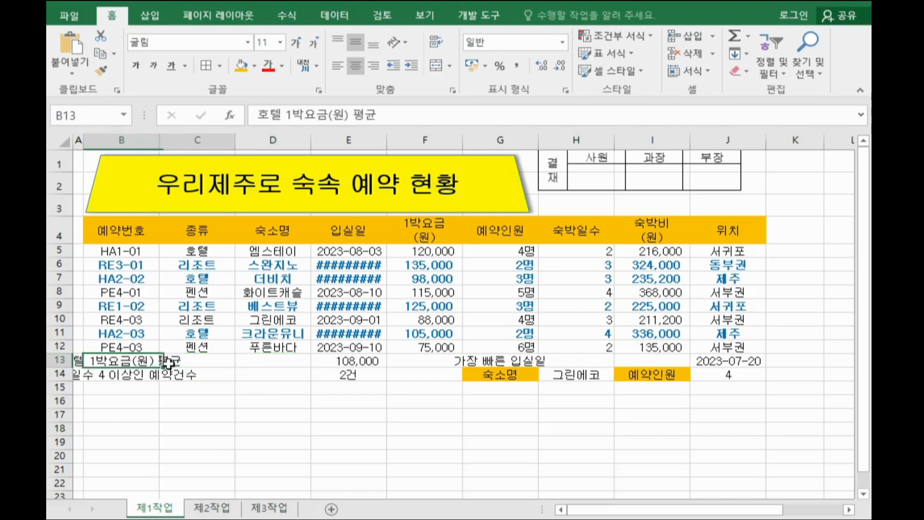
drag(168, 363, 264, 364)
click(436, 65)
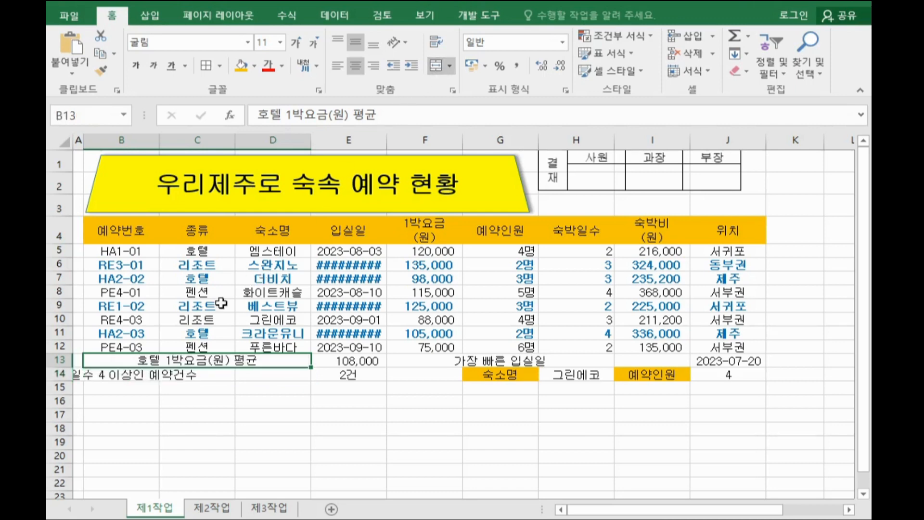
drag(115, 373, 250, 374)
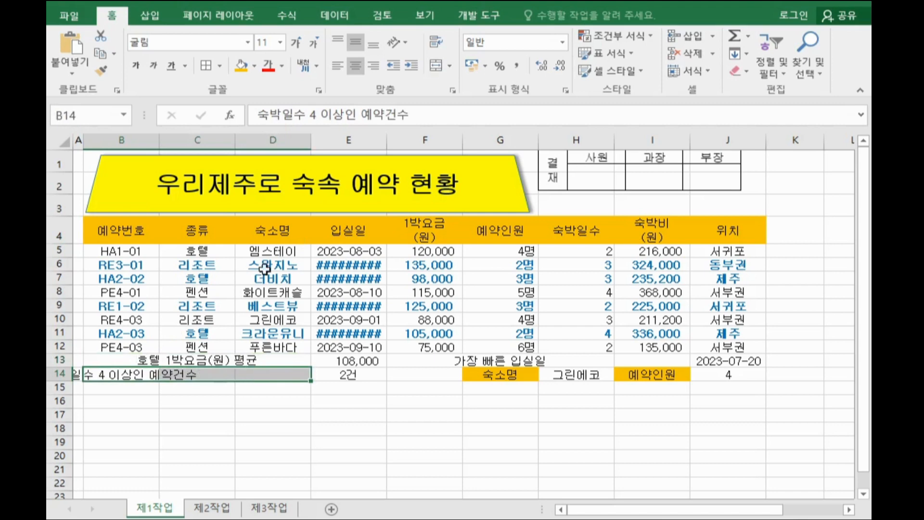
click(436, 67)
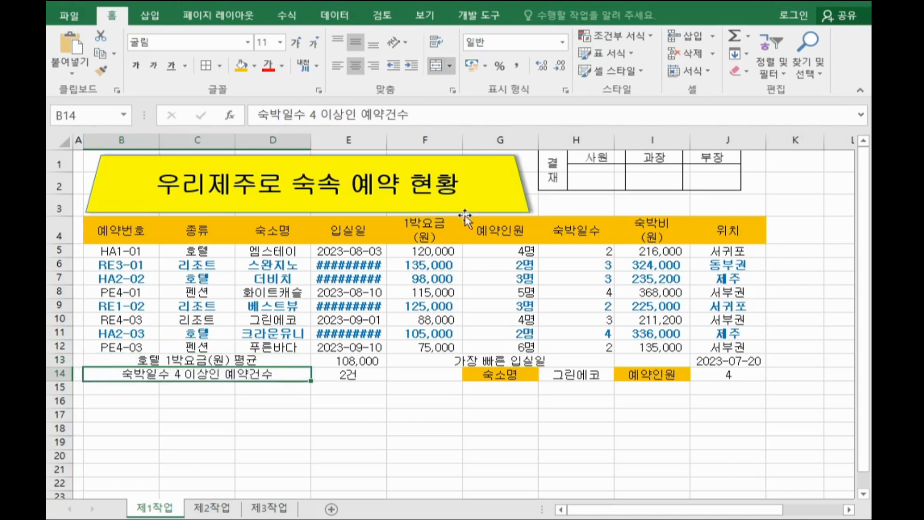
Merge and center the 가장 빠른 입실일 label across G13:I13, and merge the empty cells F13:F14
click(486, 359)
drag(528, 361, 629, 367)
click(436, 67)
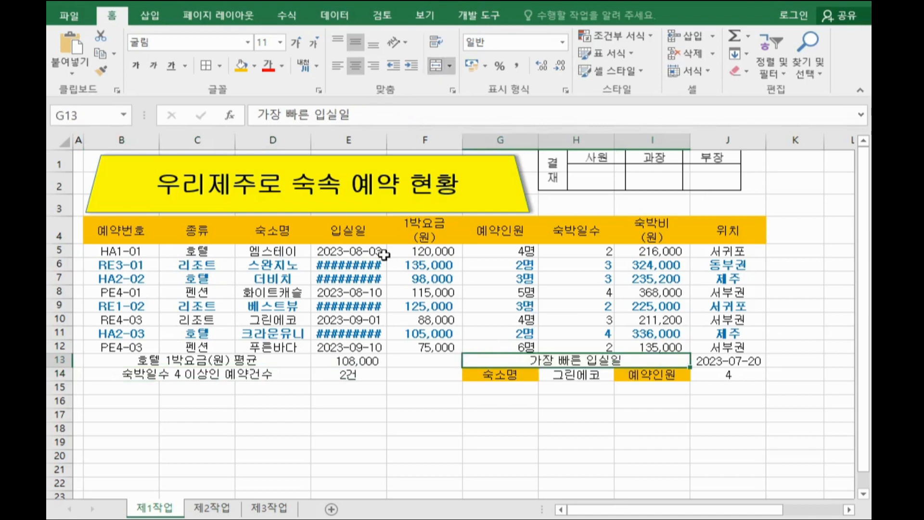
drag(423, 362, 428, 376)
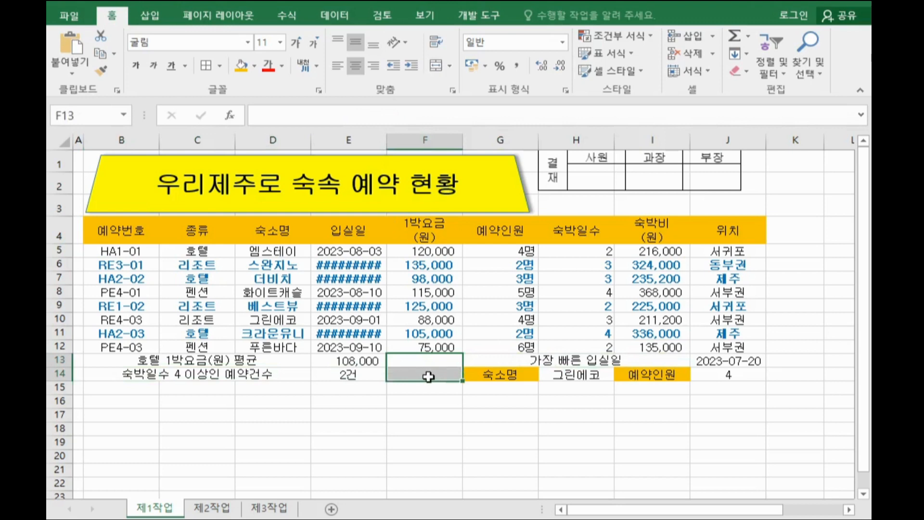
click(436, 67)
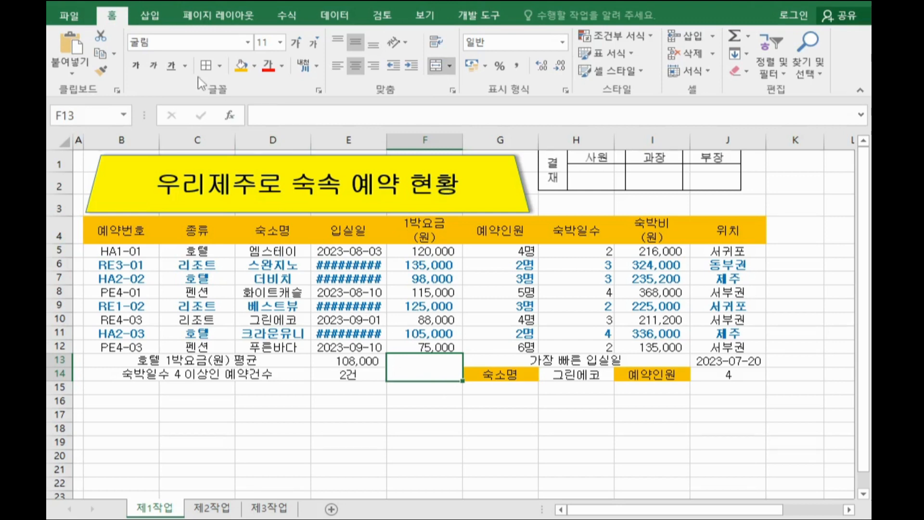
Add both diagonal borders to the merged cell F13:F14 so that they form an X
click(220, 66)
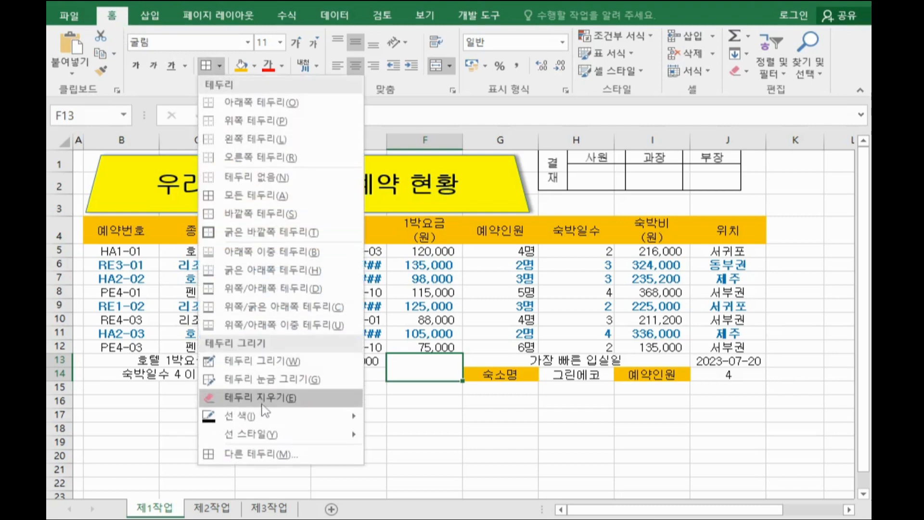
click(272, 454)
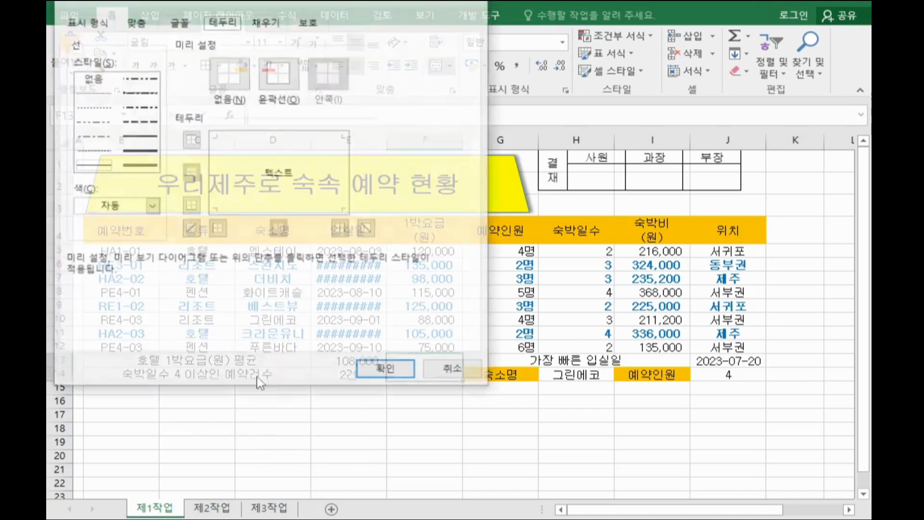
click(191, 229)
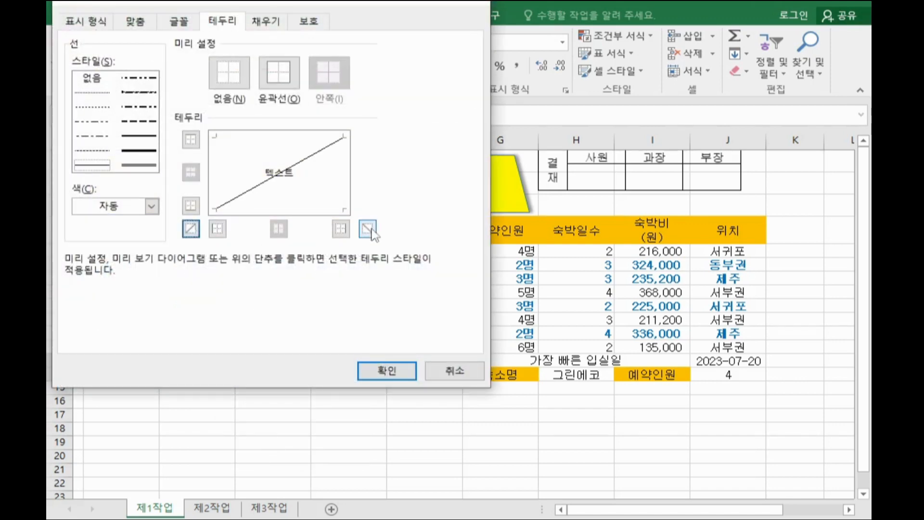
click(367, 229)
click(386, 374)
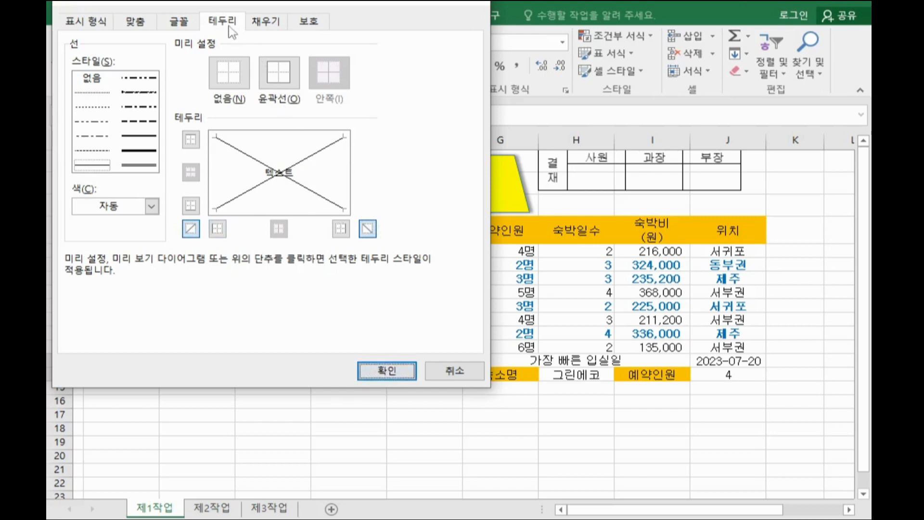
click(383, 372)
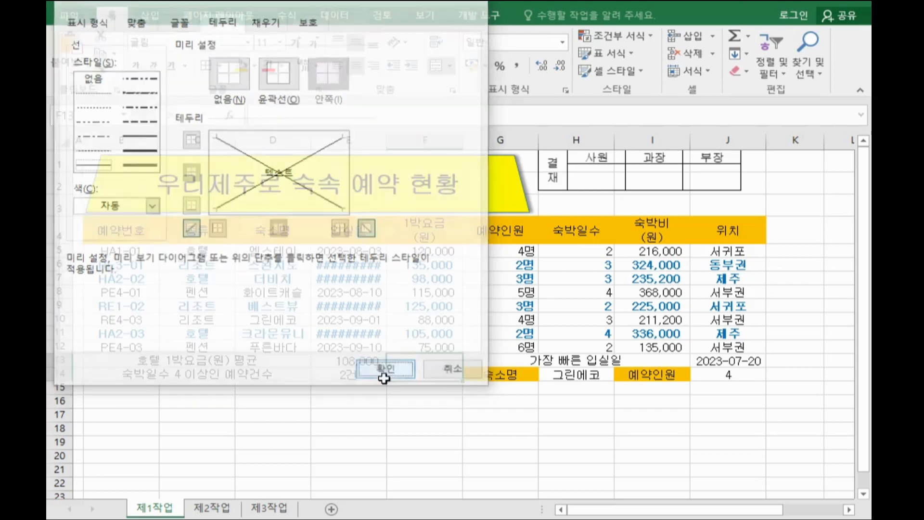
click(448, 348)
click(525, 308)
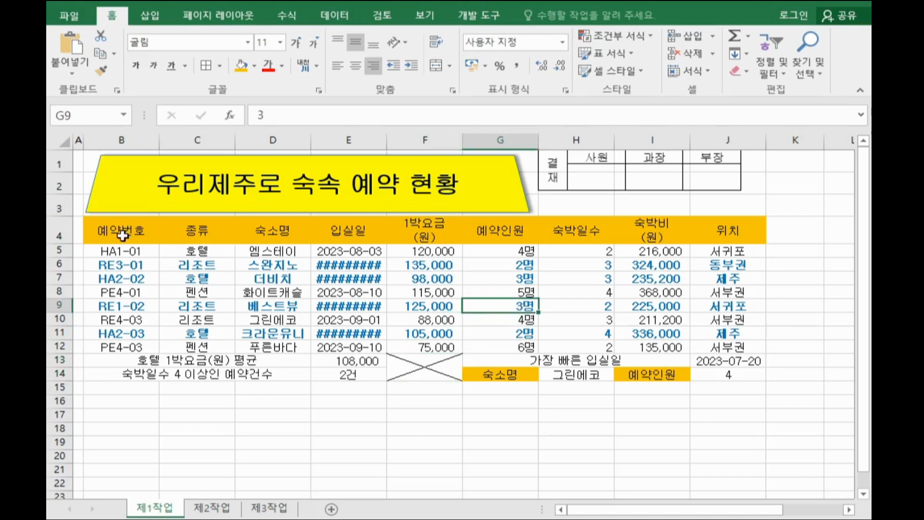
Apply all borders (모든 테두리) and a thick outside border (굵은 바깥쪽 테두리) to the table B4:J14
drag(121, 234, 718, 371)
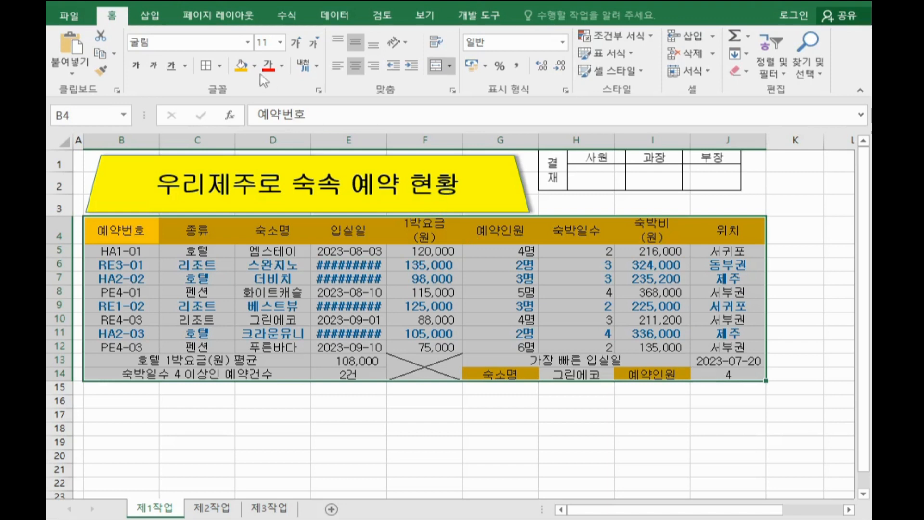
click(221, 67)
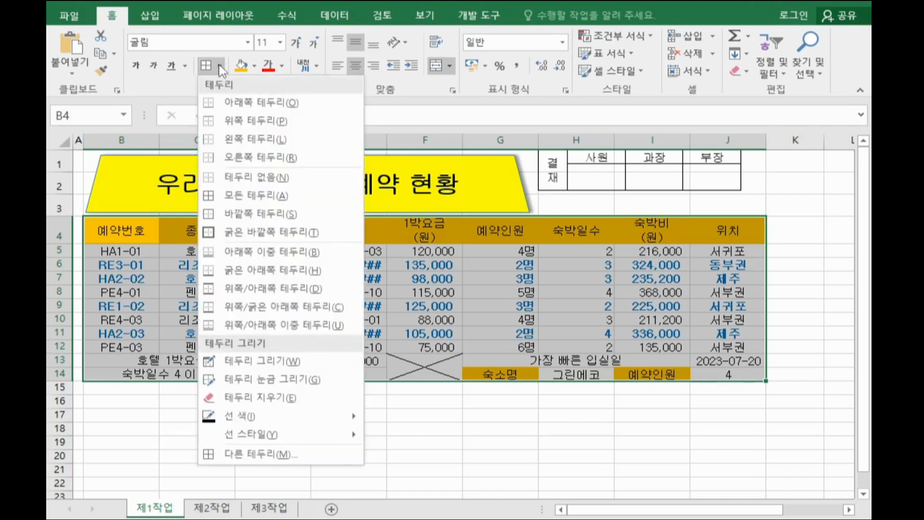
click(249, 196)
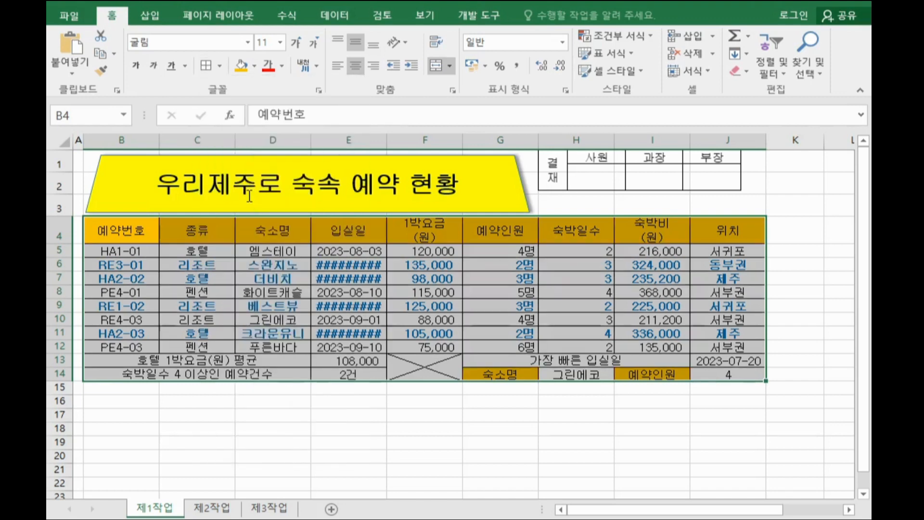
click(221, 67)
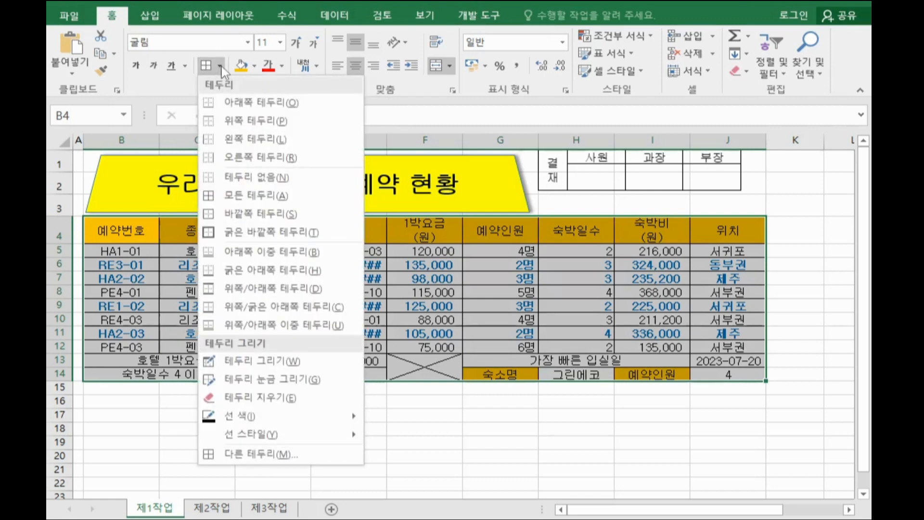
click(253, 235)
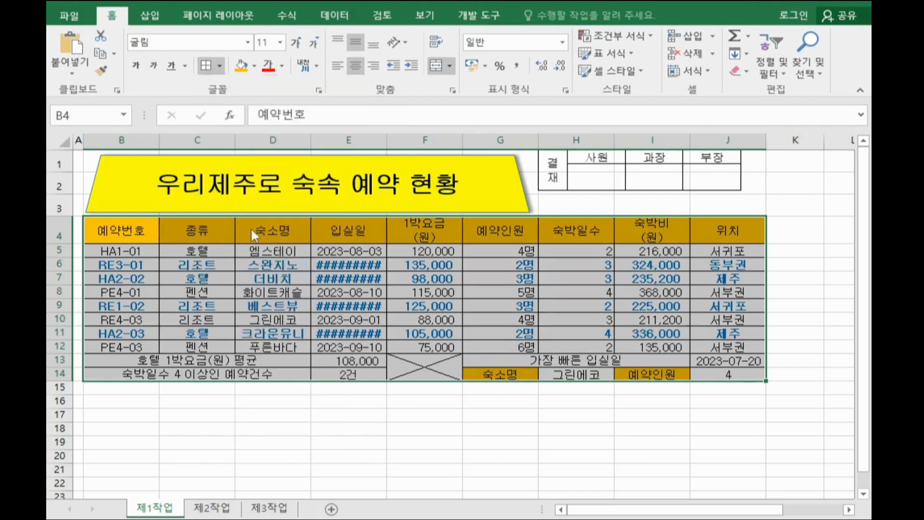
Apply a thick outside border to the data rows B5:J12
click(133, 251)
mouse_move(133, 251)
mouse_down()
mouse_move(193, 266)
mouse_move(598, 284)
mouse_move(688, 320)
mouse_move(710, 347)
mouse_up()
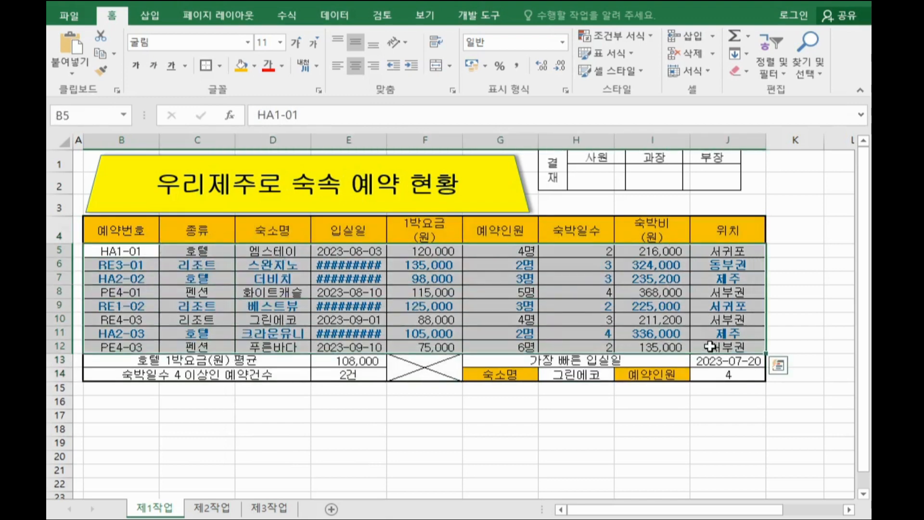
click(206, 68)
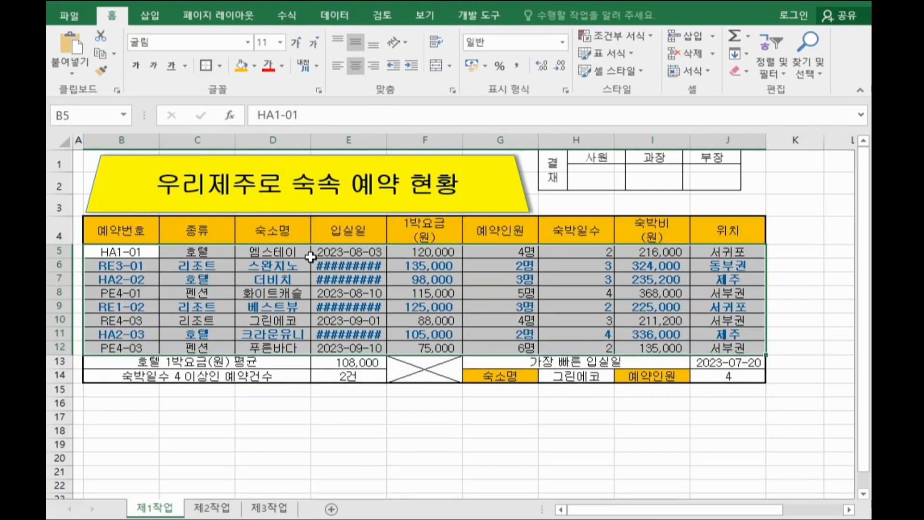
click(417, 414)
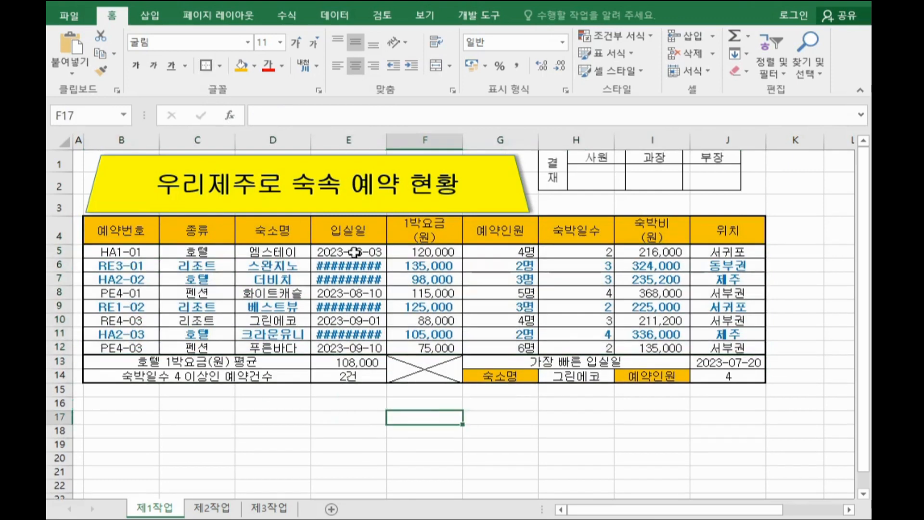
Auto-fit the widths of columns B through J, and move the 결재 picture to line up with the table's right edge
click(418, 252)
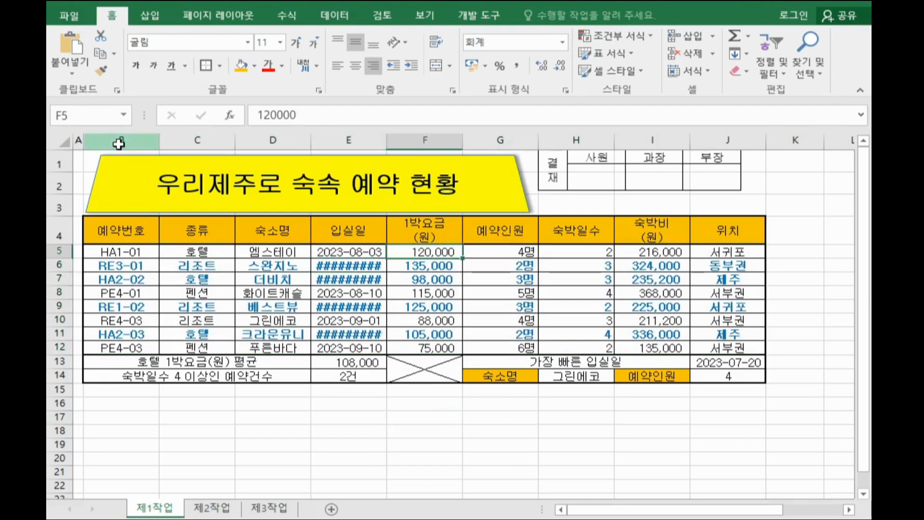
drag(120, 140, 727, 143)
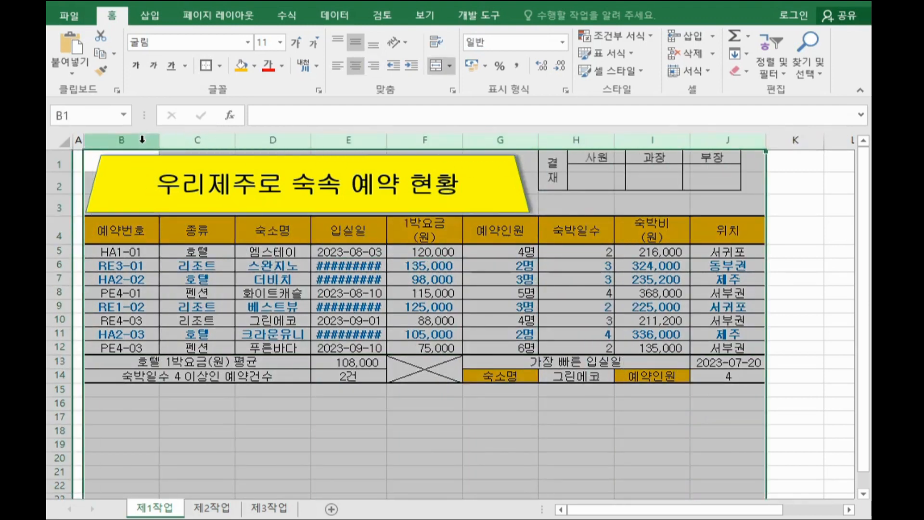
drag(766, 139, 694, 139)
click(625, 312)
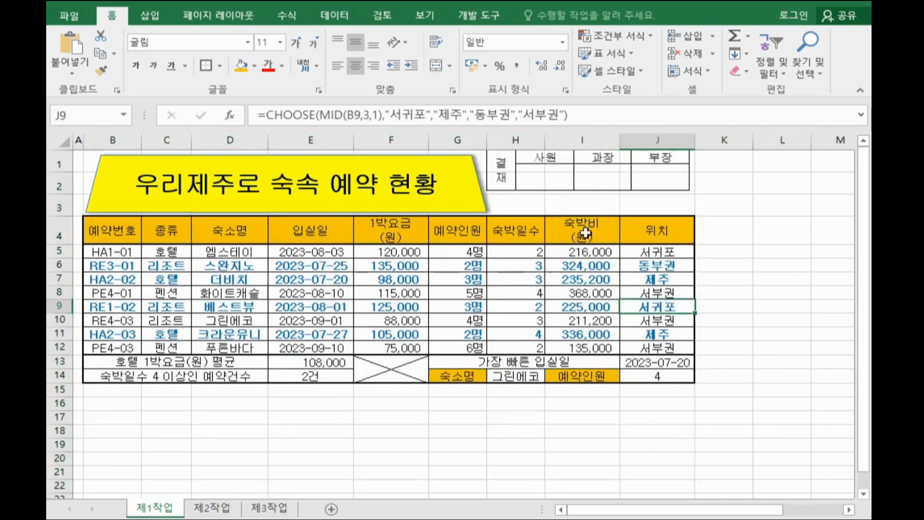
drag(574, 170, 591, 155)
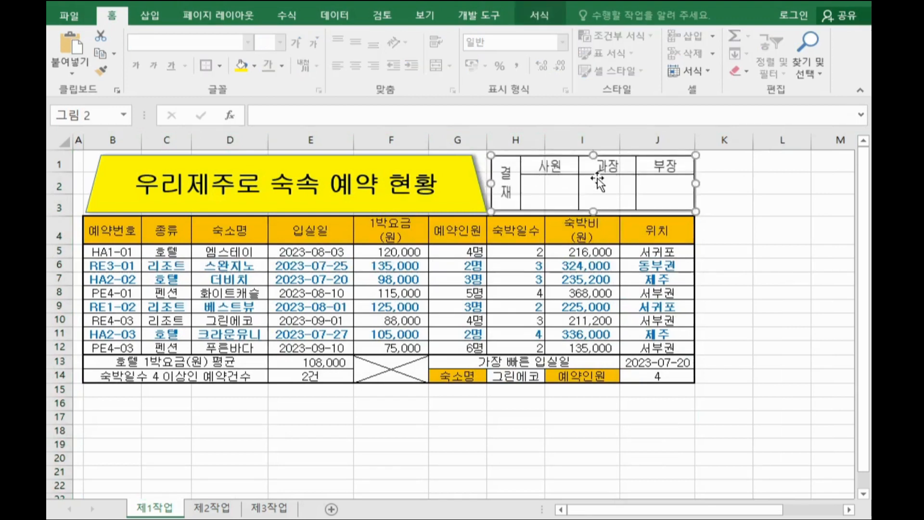
click(750, 319)
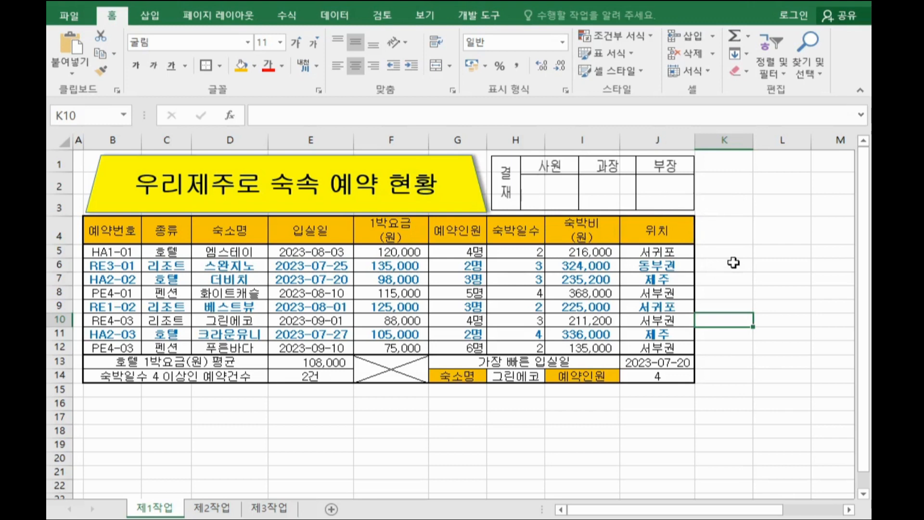
Turn the worksheet gridlines off to check the table borders, and turn them back on
click(425, 18)
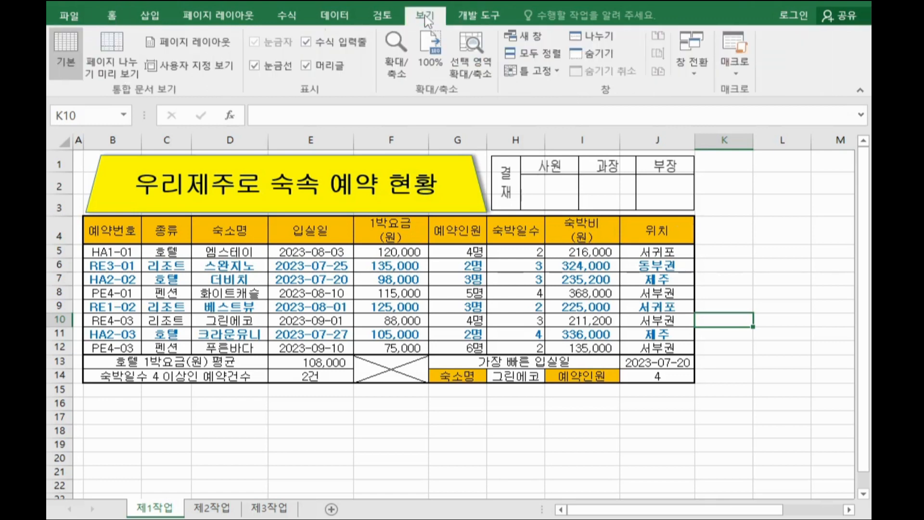
click(279, 66)
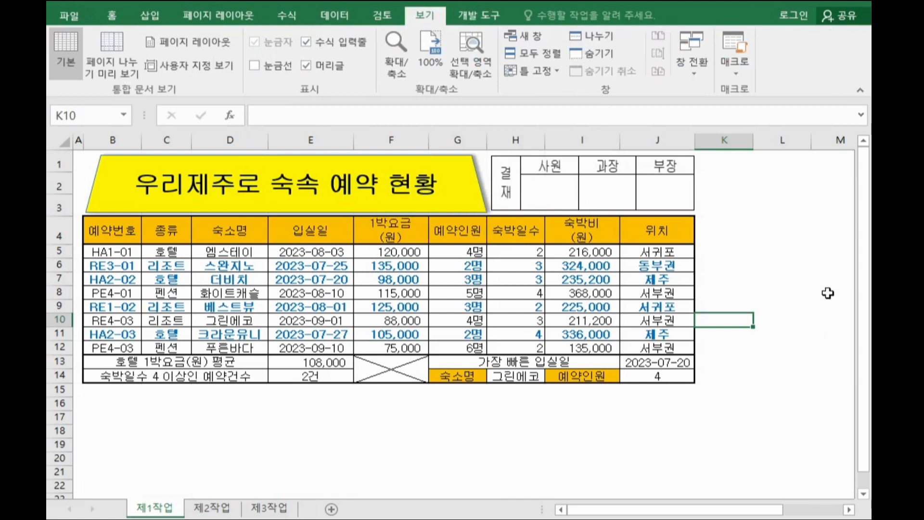
click(282, 68)
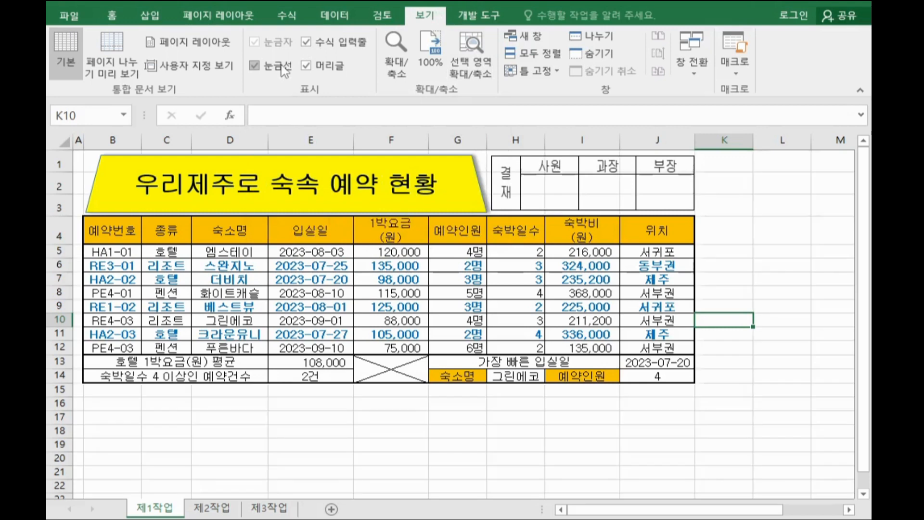
click(793, 293)
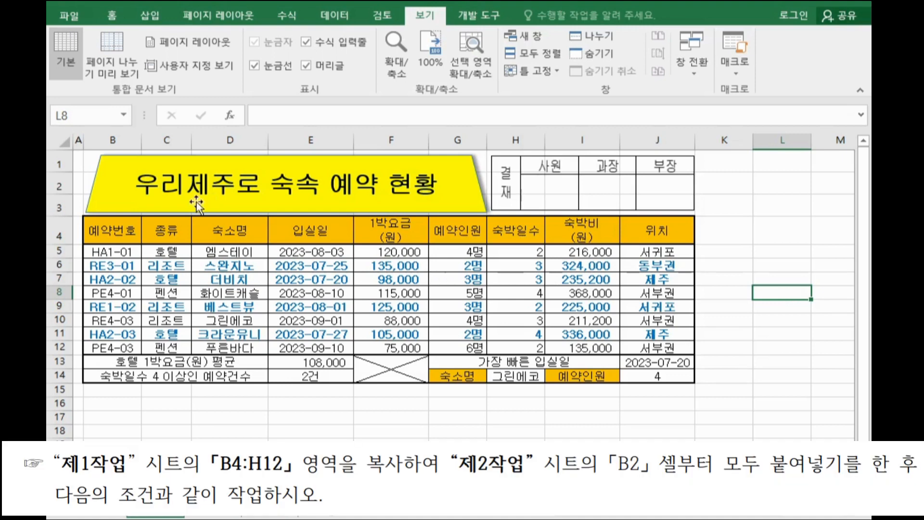
Copy B4:H12 from the 제1작업 sheet and paste it at cell B2 of the 제2작업 sheet
drag(136, 237, 502, 351)
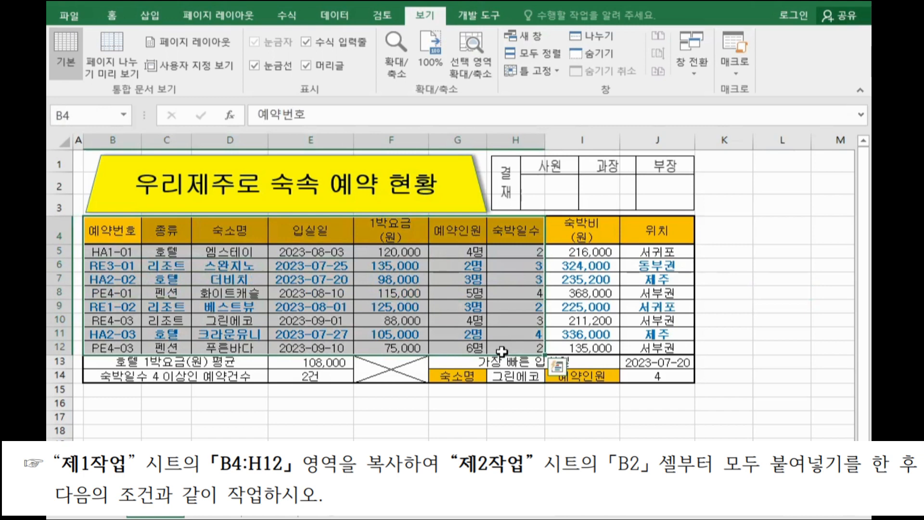
key(ctrl+c)
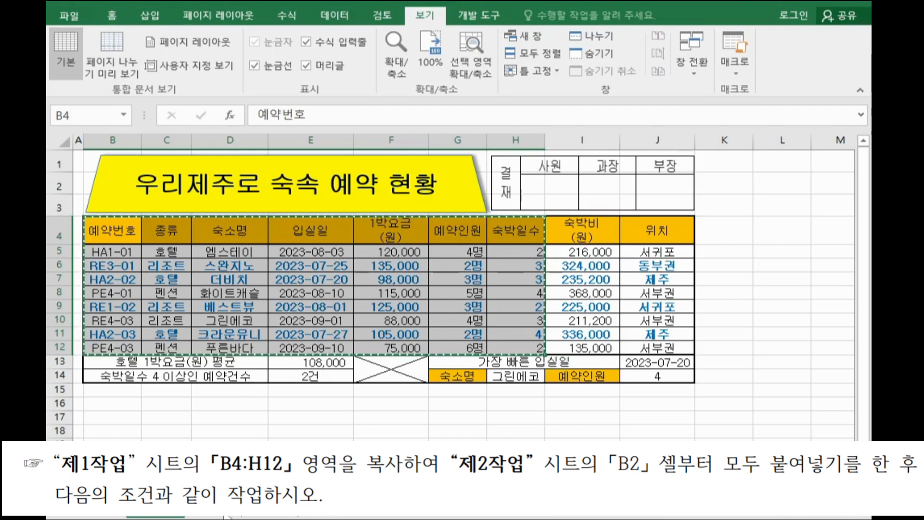
click(213, 517)
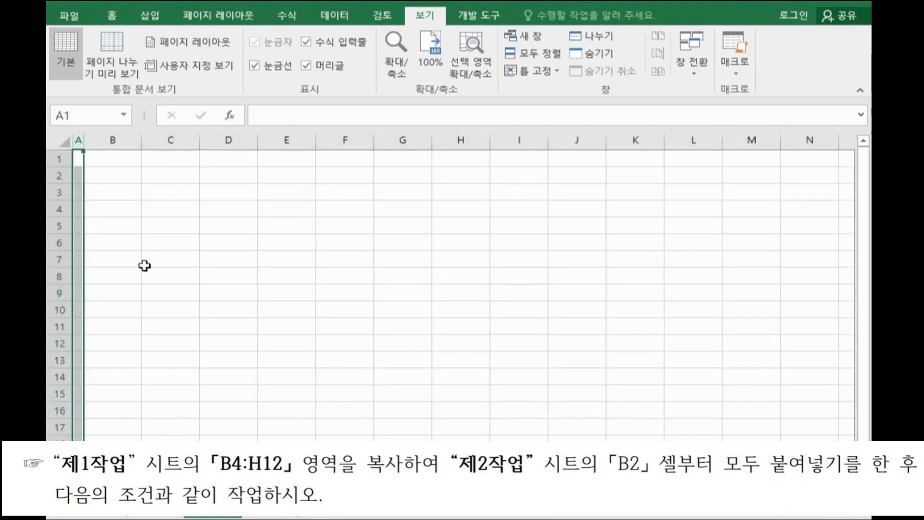
click(112, 179)
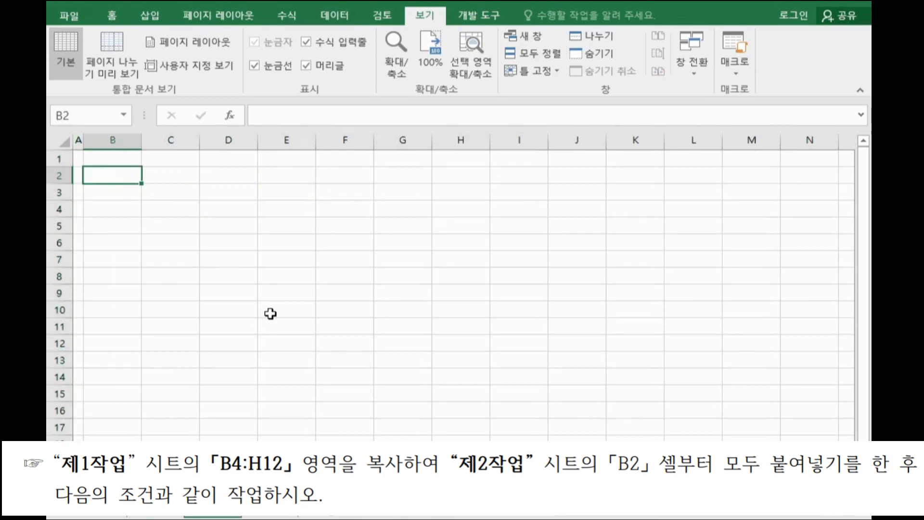
key(ctrl+v)
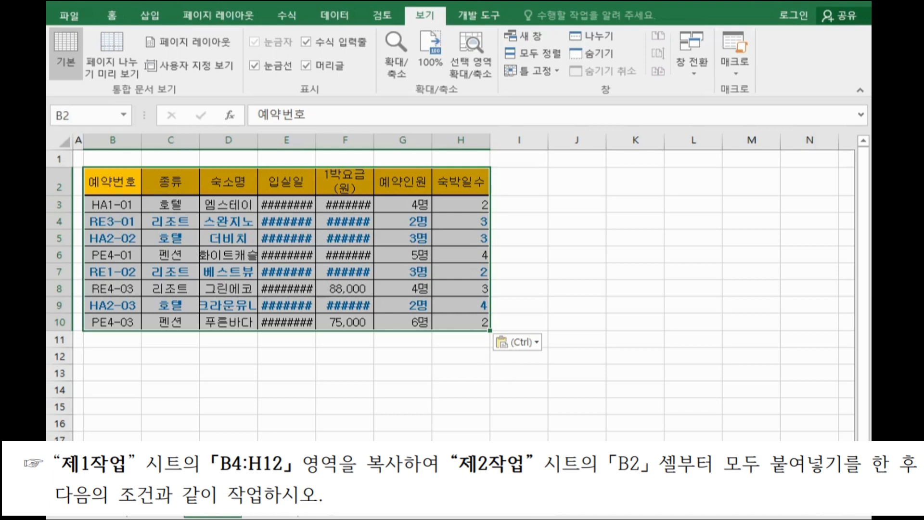
Copy the 종류 and 입실일 headers from the 제2작업 table to B13 as the filter condition headers
click(129, 369)
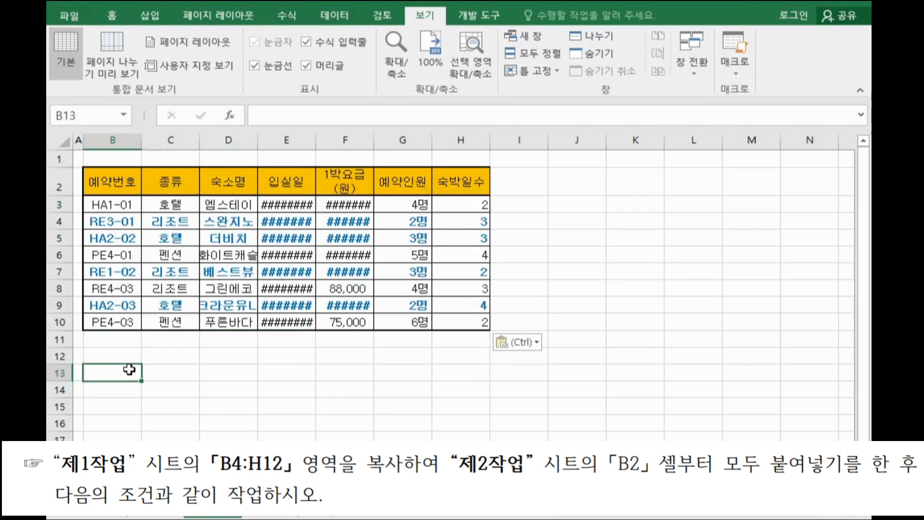
click(172, 183)
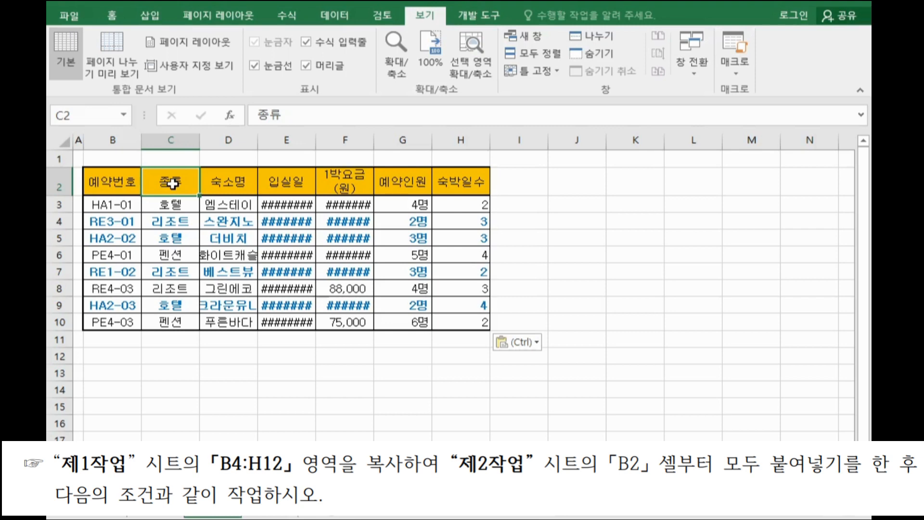
click(299, 180)
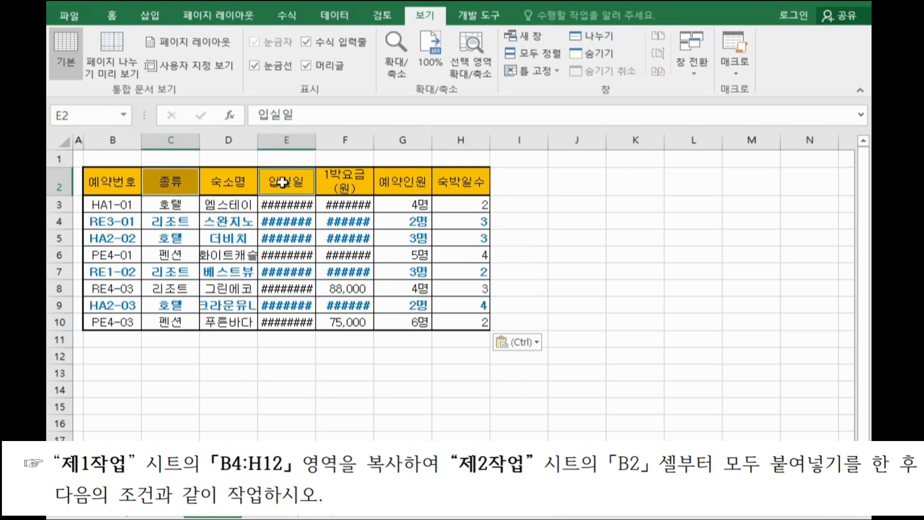
click(173, 179)
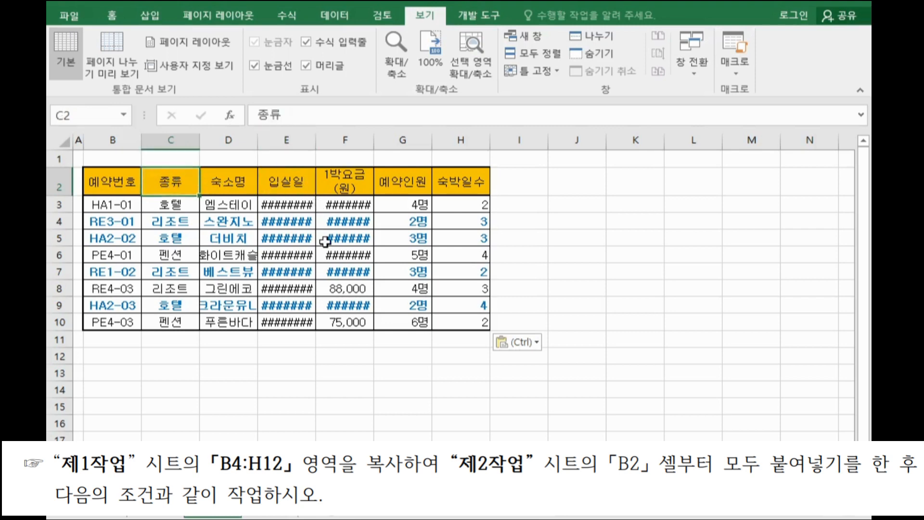
ctrl+click(293, 185)
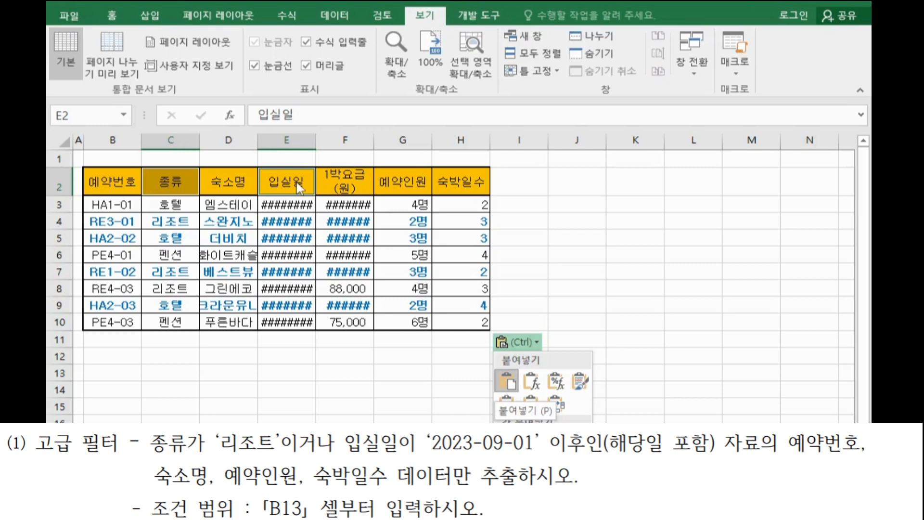
key(ctrl+c)
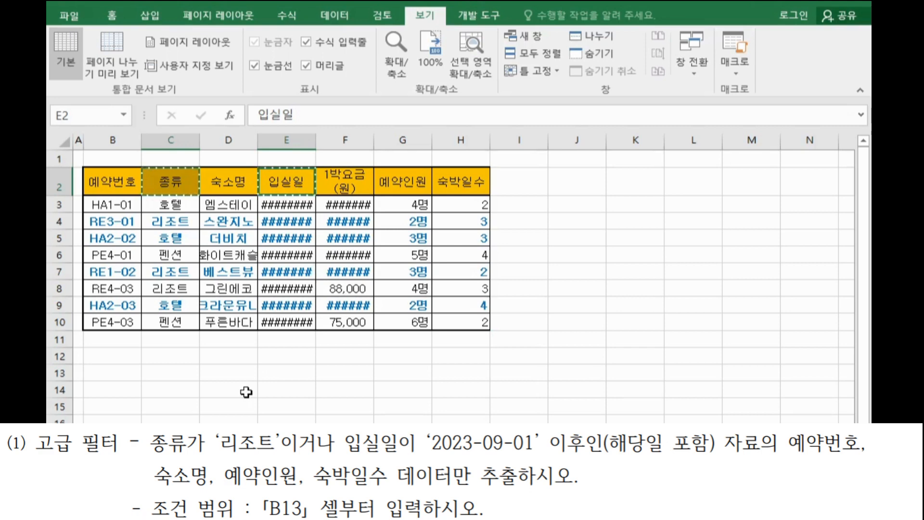
click(122, 366)
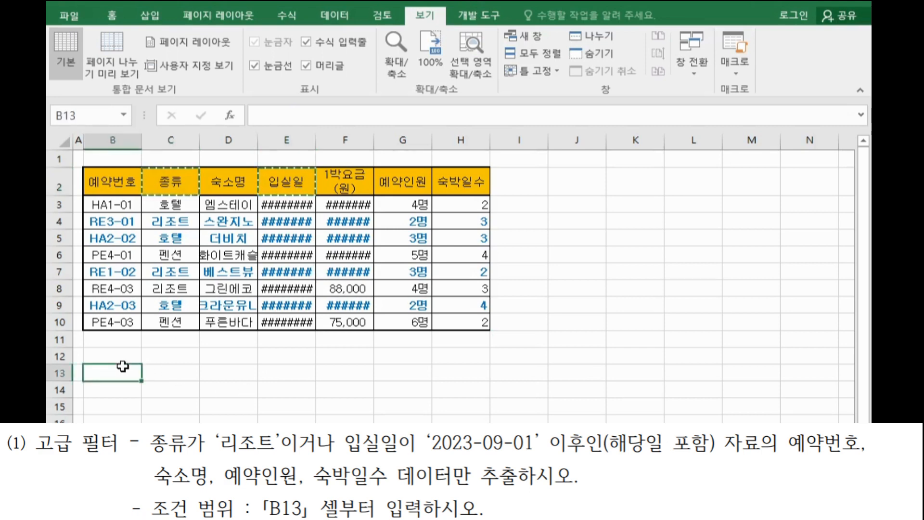
key(ctrl+v)
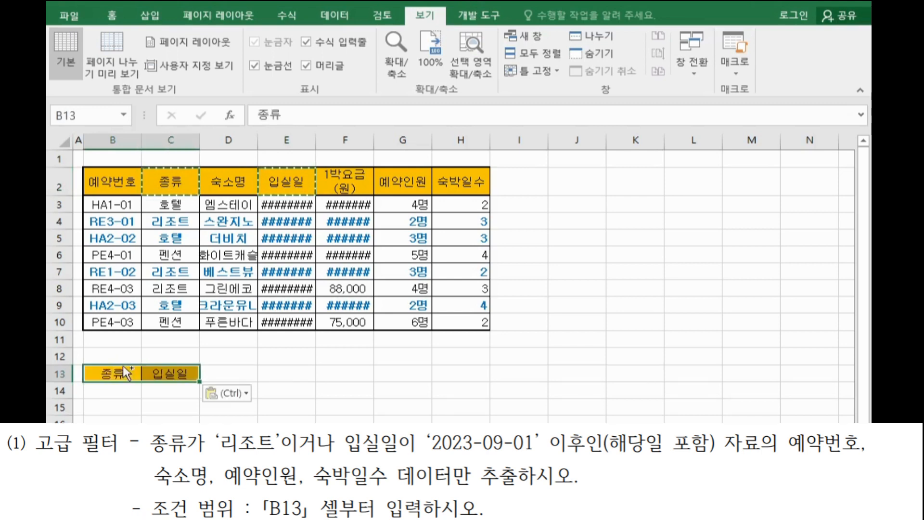
Enter the filter conditions 리조트 in B14 under 종류 and >=2023-9-1 in C15 under 입실일
click(122, 392)
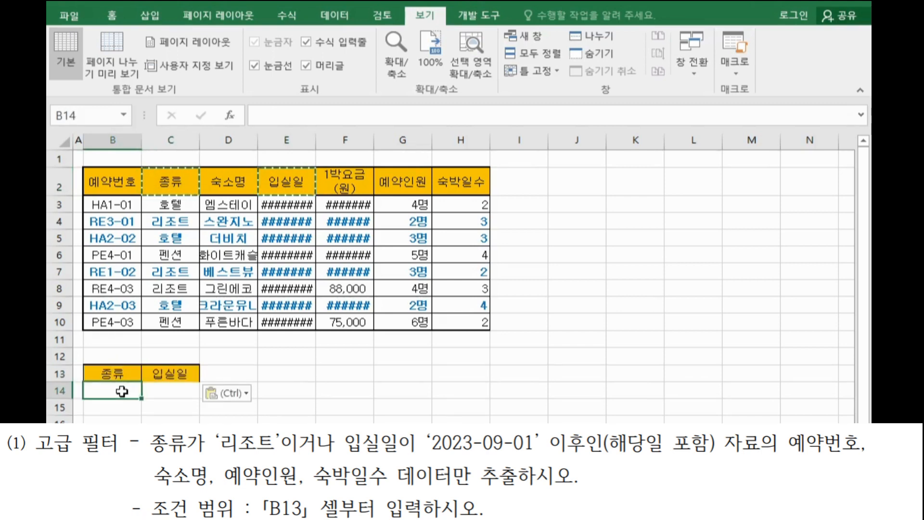
text(ㄹ)
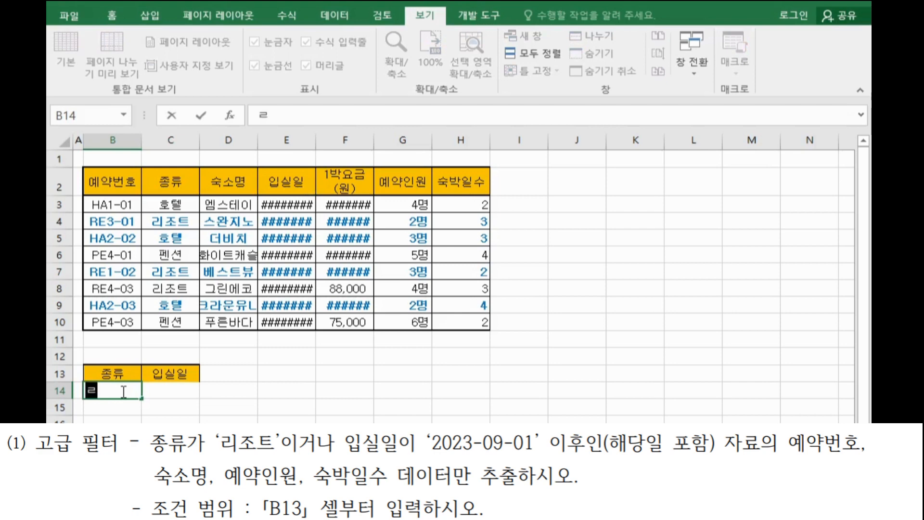
text(리조트)
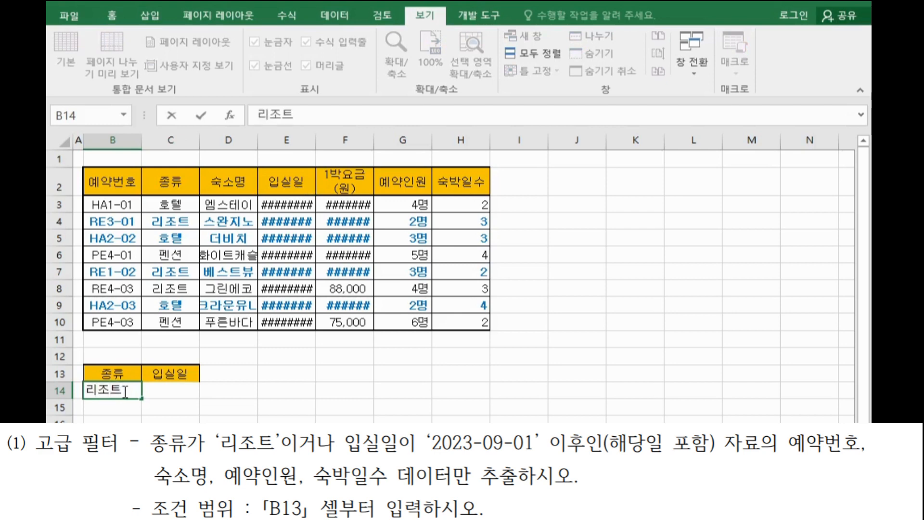
key(Tab)
click(185, 400)
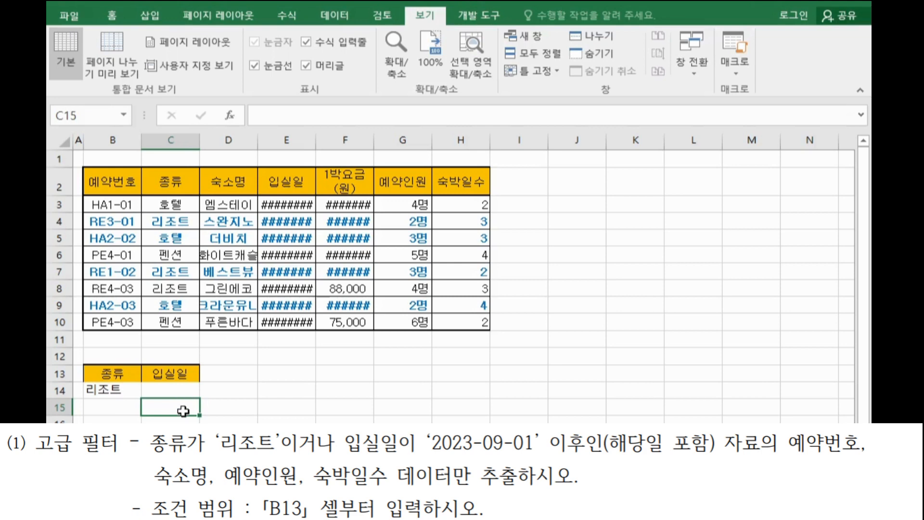
text(>=)
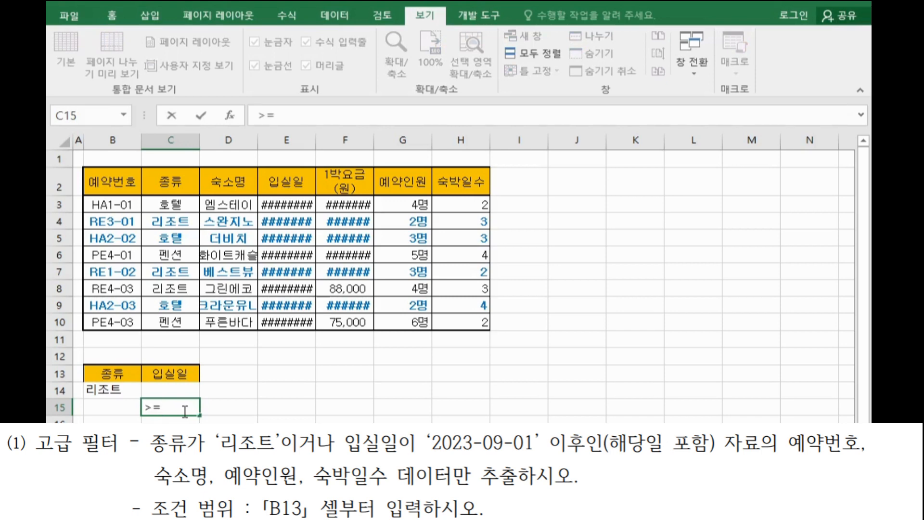
text(2023-9-1)
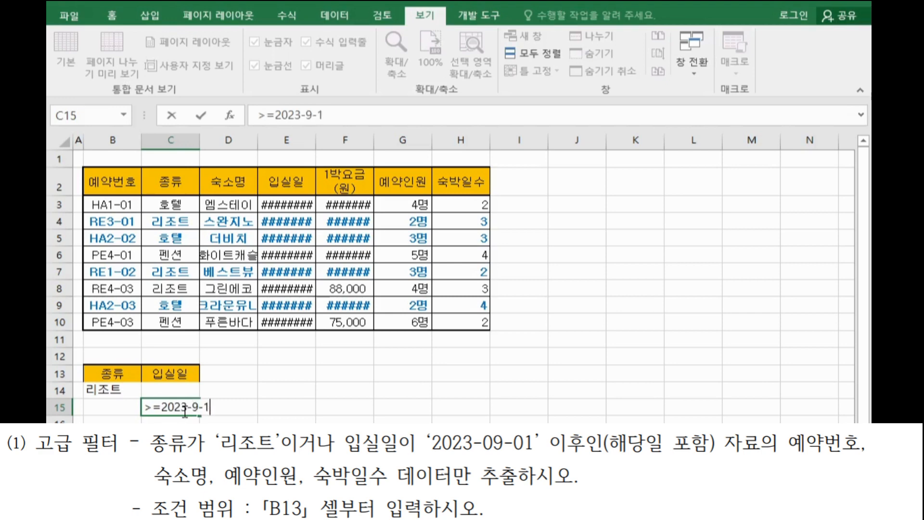
key(Return)
click(183, 410)
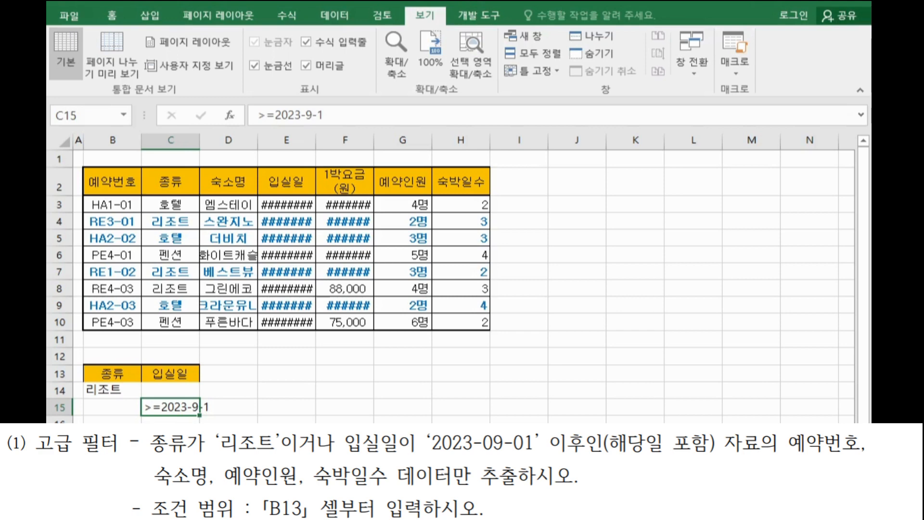
Copy the table headers 예약번호, 숙소명, 예약인원 and 숙박일수 to B18 as the extraction headers
click(92, 178)
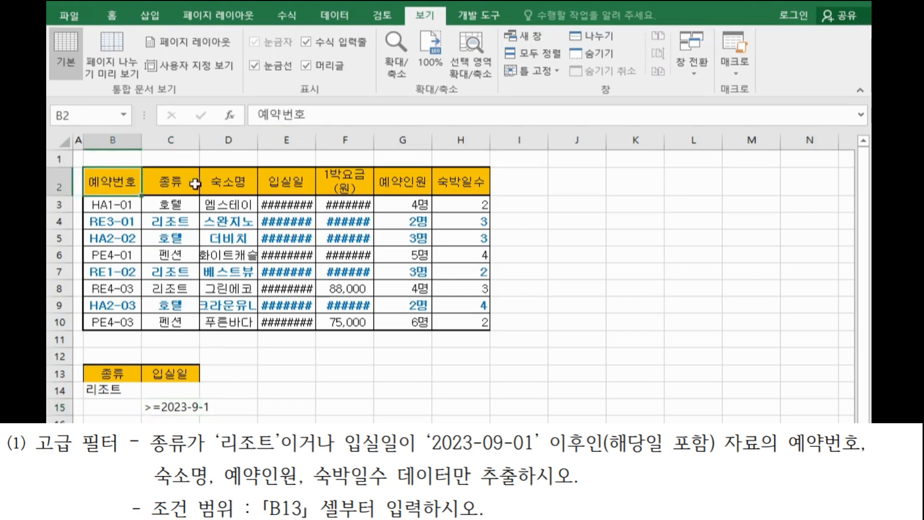
ctrl+click(222, 184)
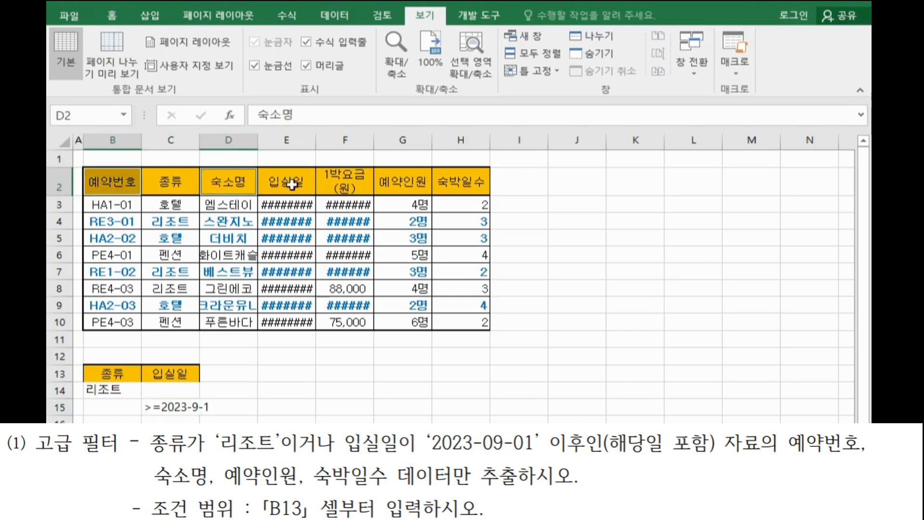
ctrl+click(402, 183)
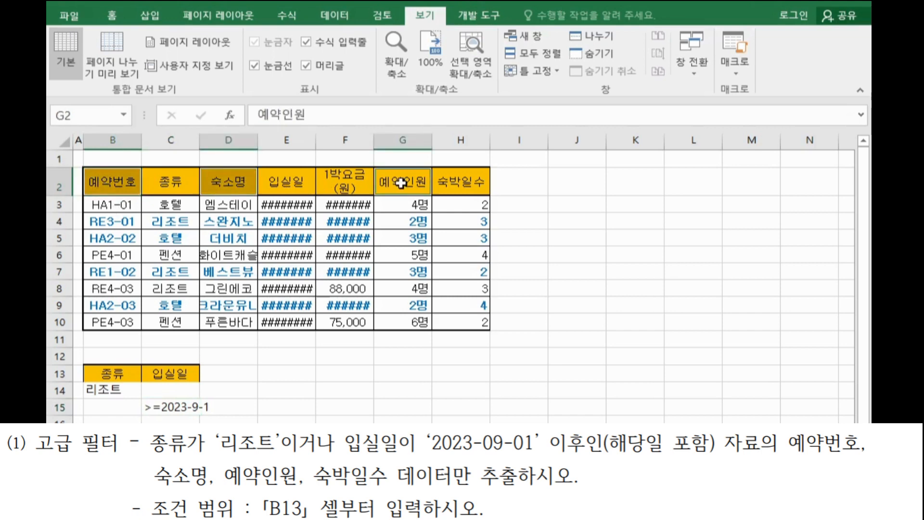
ctrl+click(466, 187)
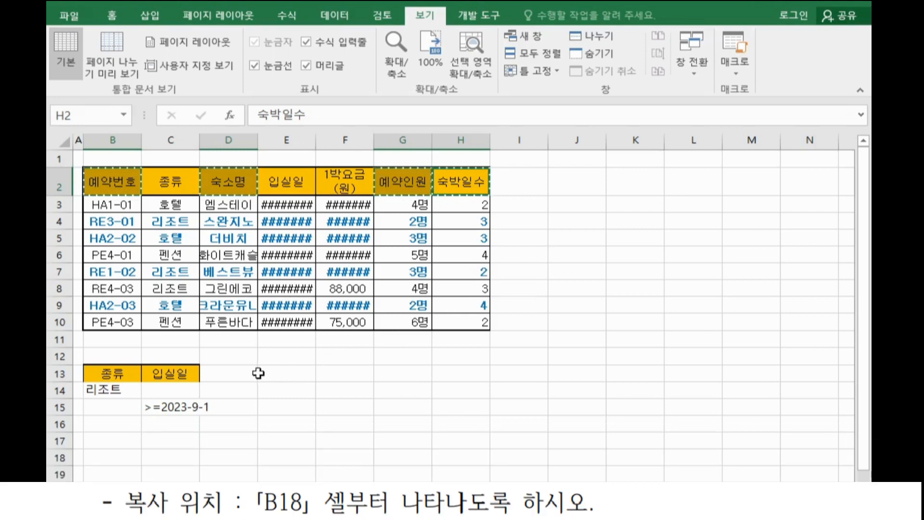
click(118, 453)
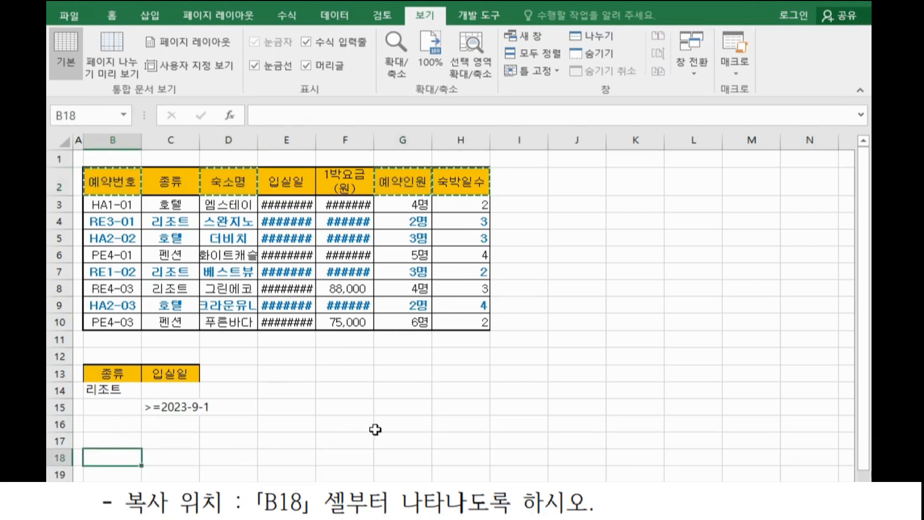
key(ctrl+v)
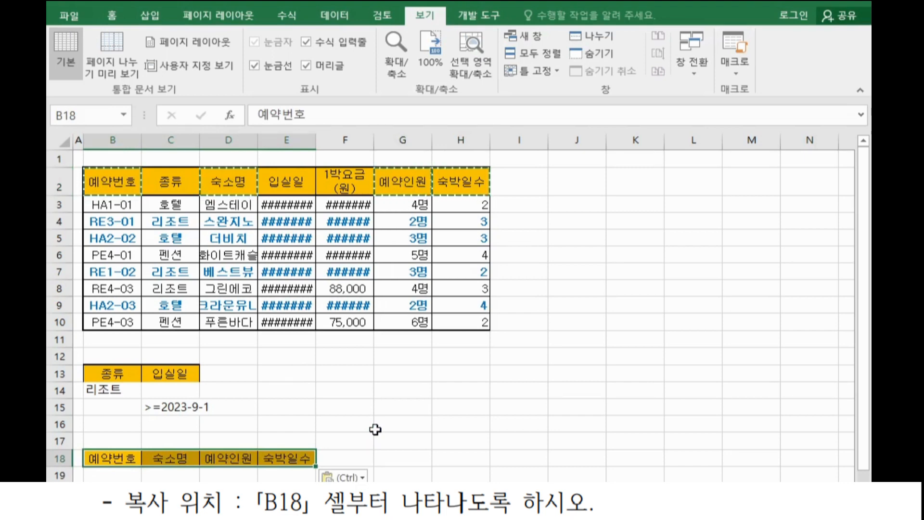
Start an Advanced Filter on the B2:H10 table and set its criteria range to B13:C15
click(280, 256)
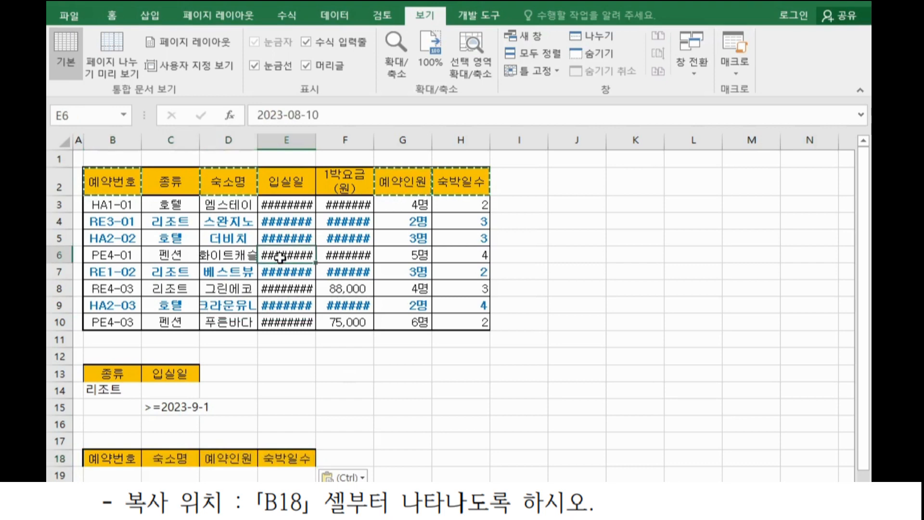
click(285, 225)
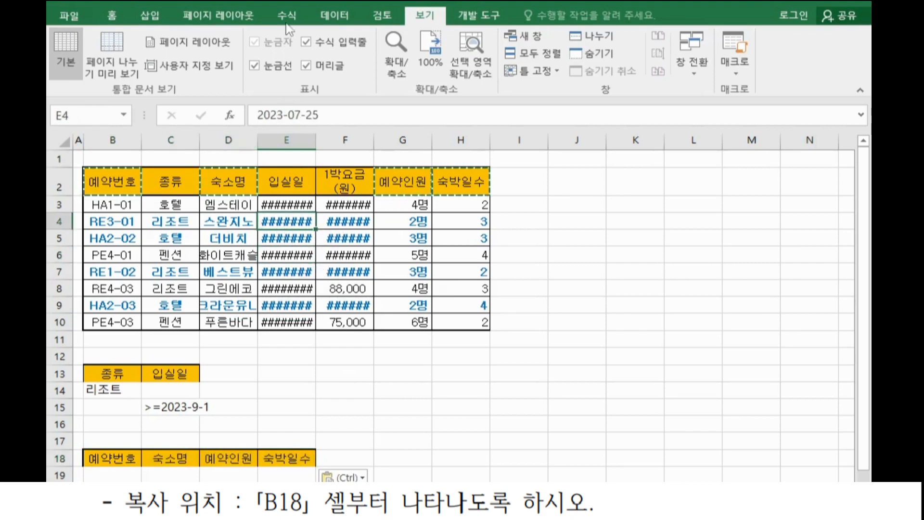
click(323, 19)
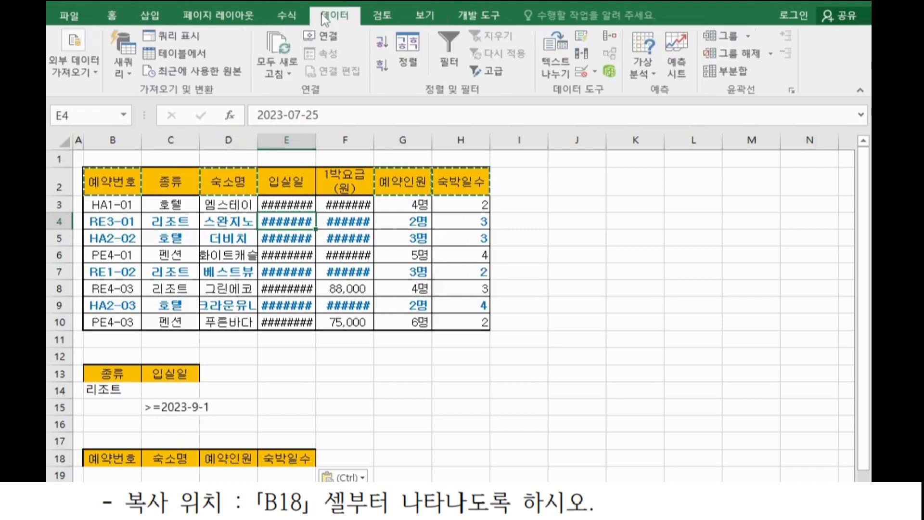
click(500, 78)
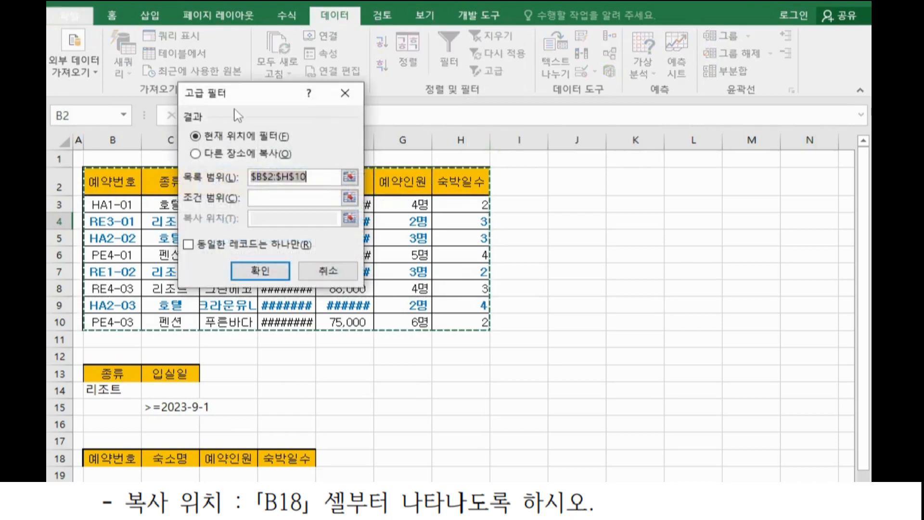
drag(239, 99, 683, 138)
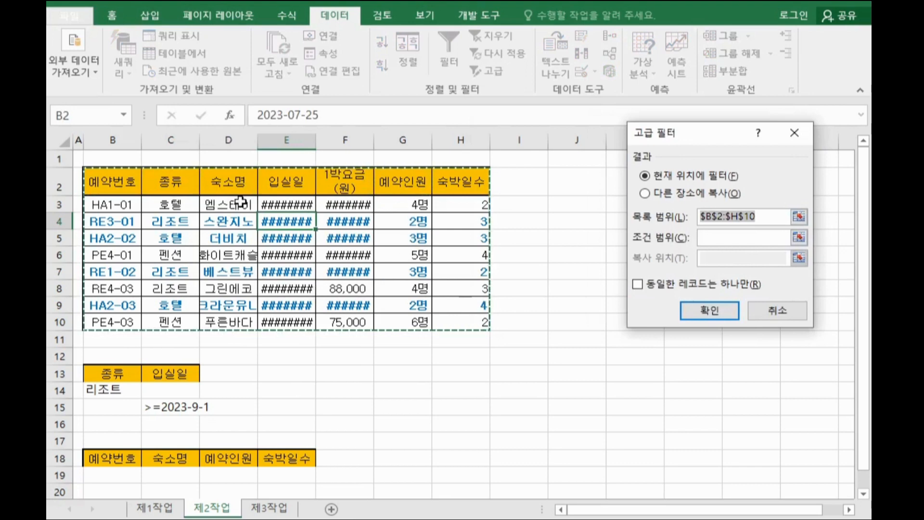
click(734, 235)
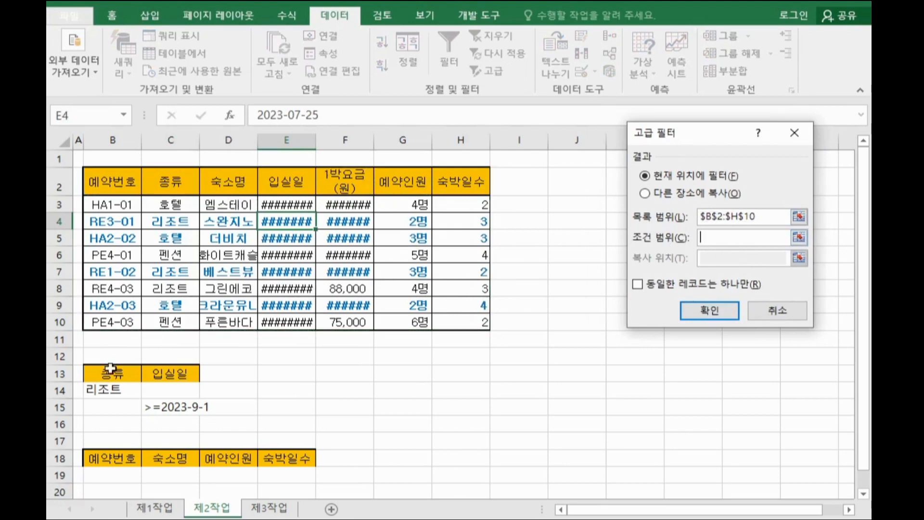
drag(111, 374, 161, 407)
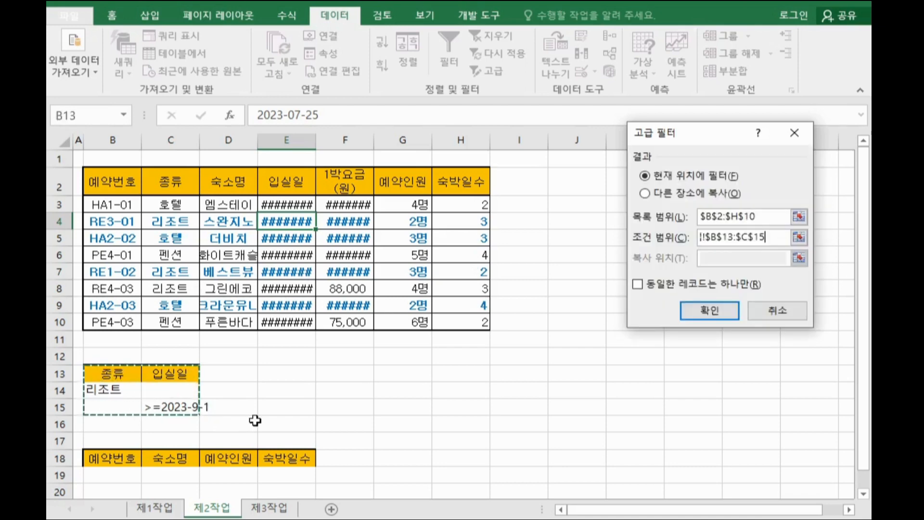
drag(102, 374, 178, 412)
Set the Advanced Filter to copy to another location, B18:E18, and run it
click(687, 194)
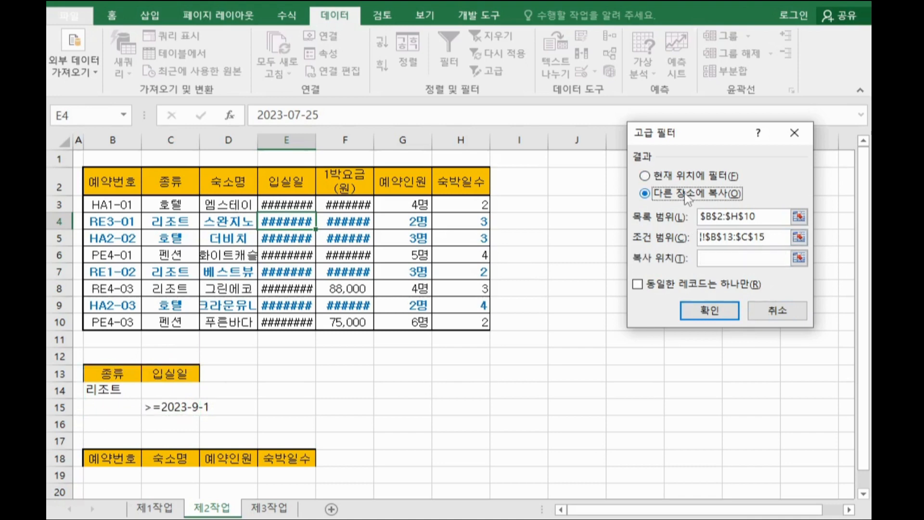
click(711, 257)
scroll(310, 314, down, 2)
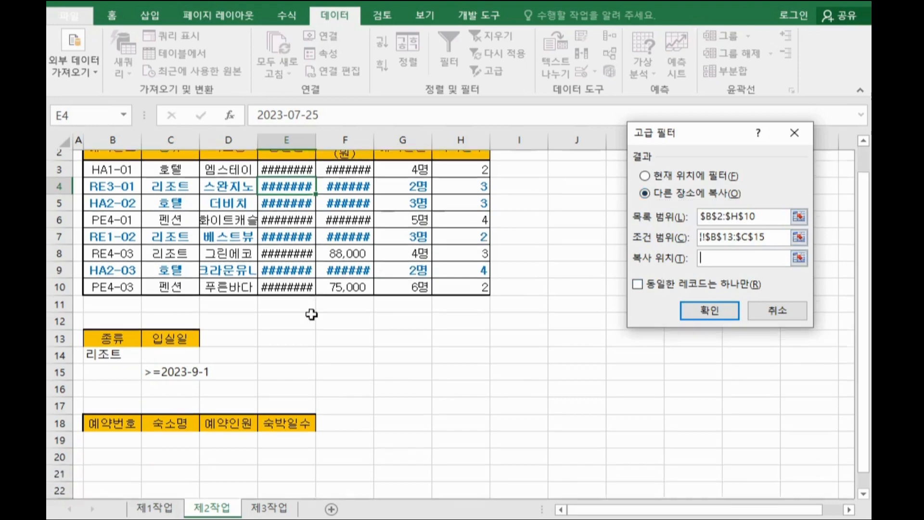
drag(114, 351, 289, 346)
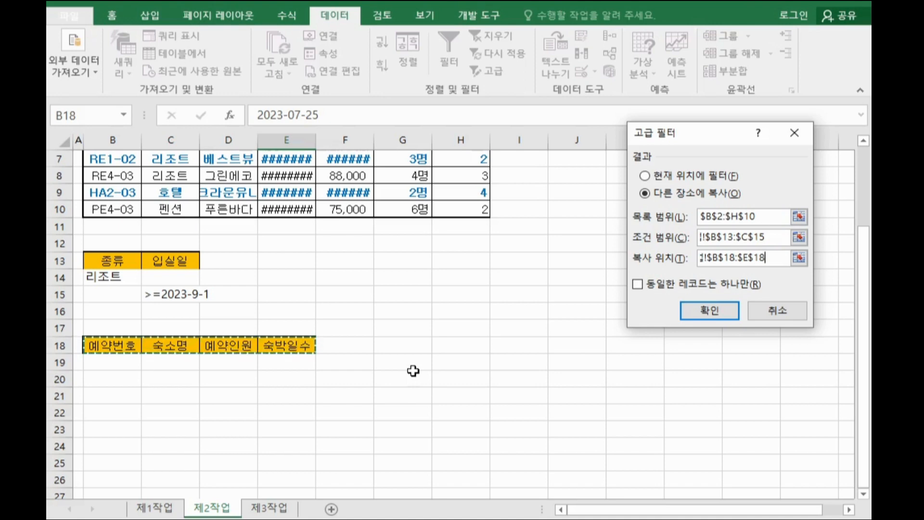
click(687, 311)
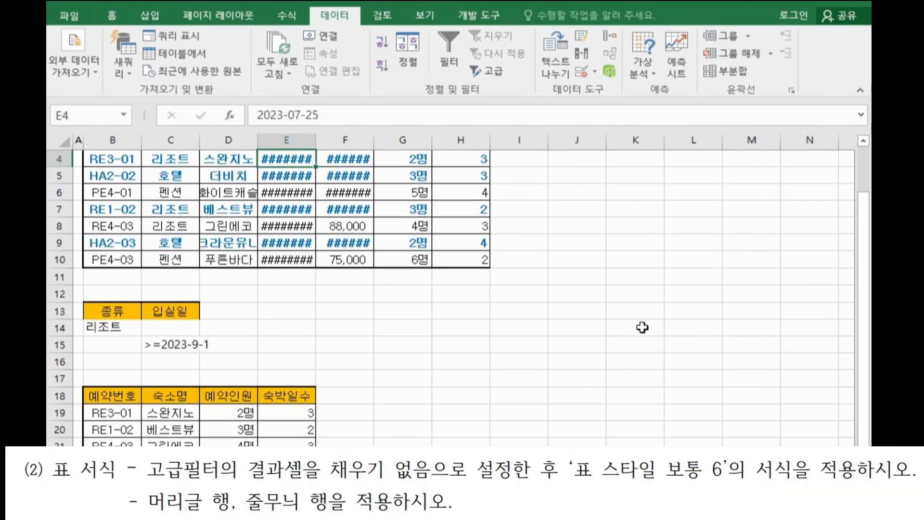
Remove the fill color from the extracted results in B18:E22 by setting it to 채우기 없음
scroll(515, 346, down, 3)
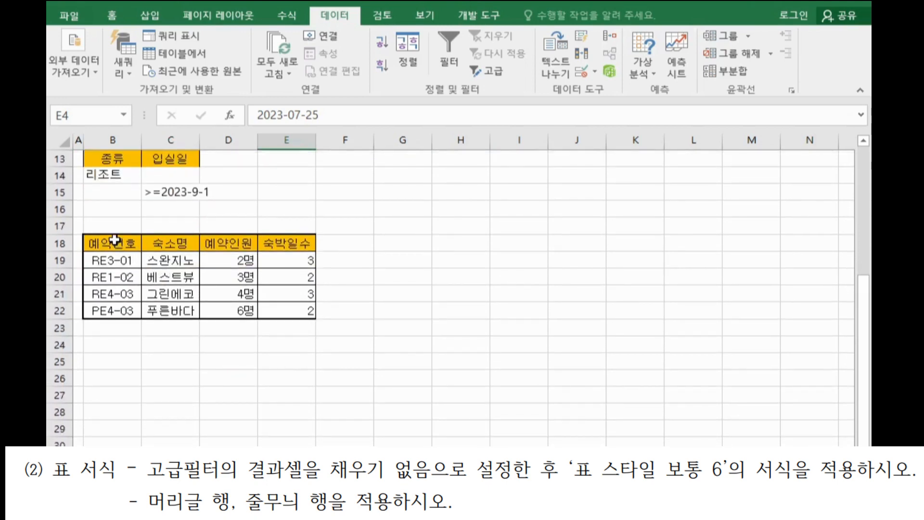
drag(116, 241, 308, 308)
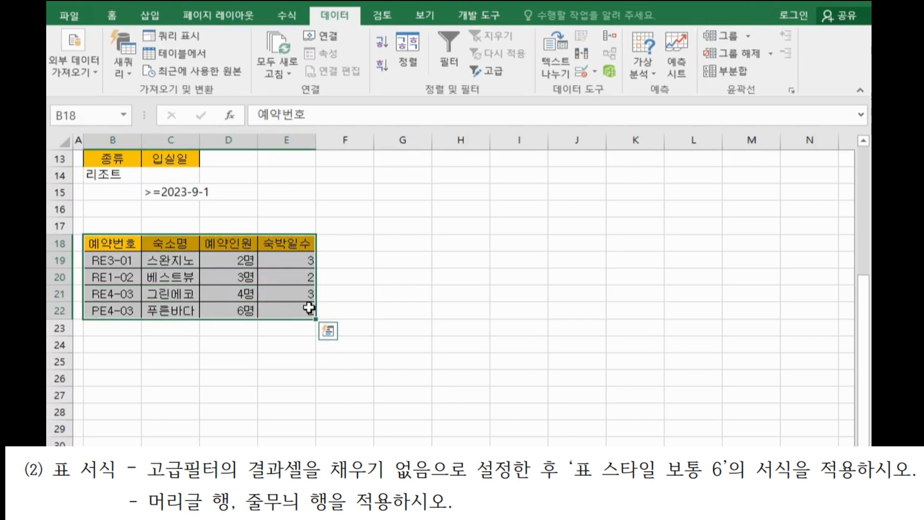
click(112, 20)
click(255, 64)
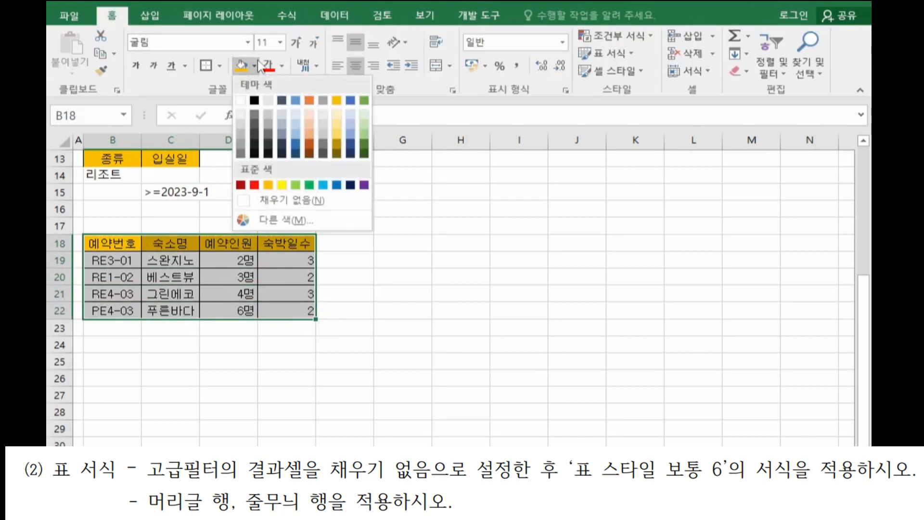
click(272, 200)
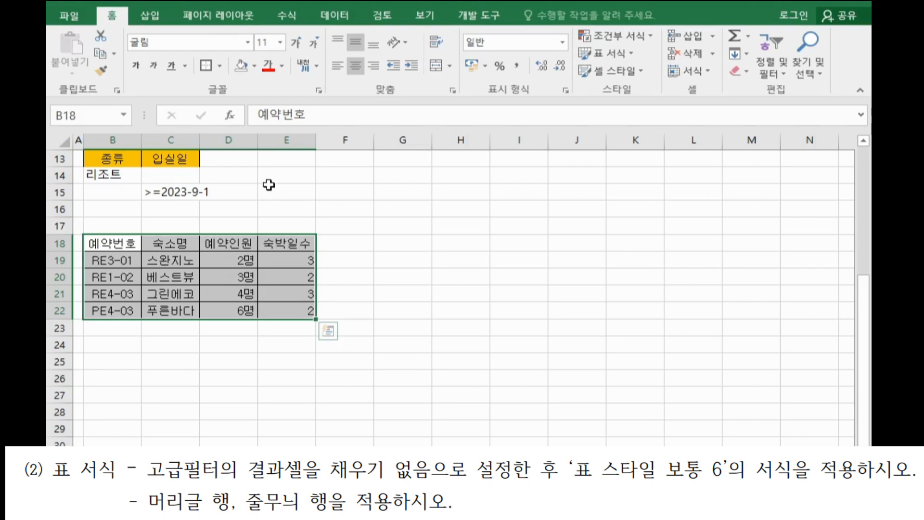
Format B18:E22 as a table with the 표 스타일 보통 6 style, with headers included
click(610, 57)
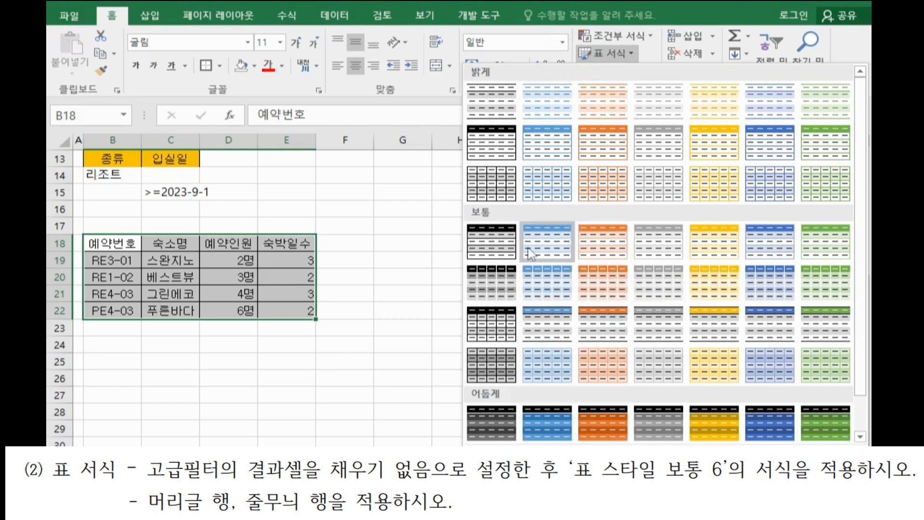
click(768, 258)
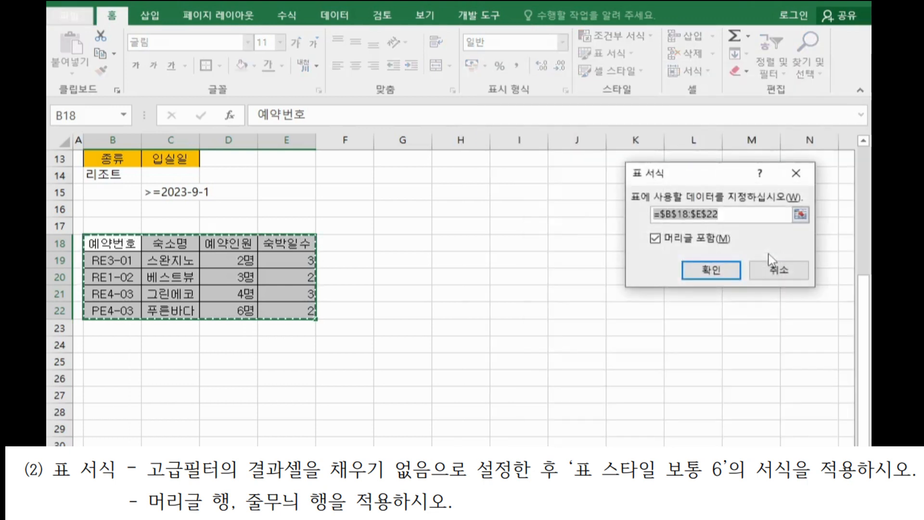
click(721, 271)
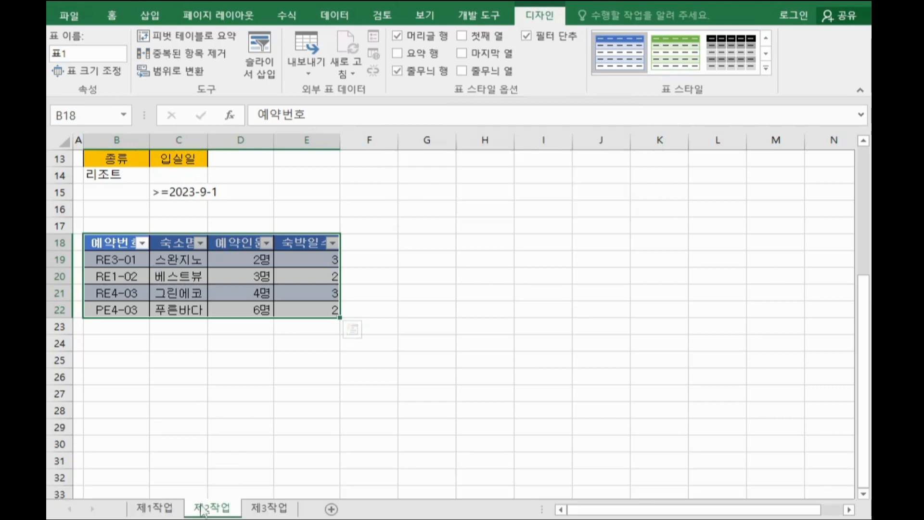
Create a pivot table from 제1작업 B4:H12 and place it in the existing sheet 제3작업 at cell B2
click(169, 510)
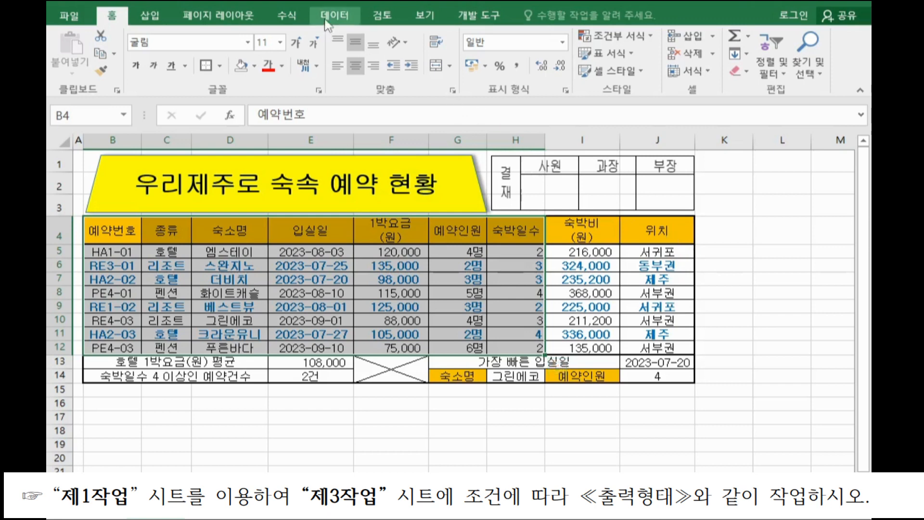
click(149, 16)
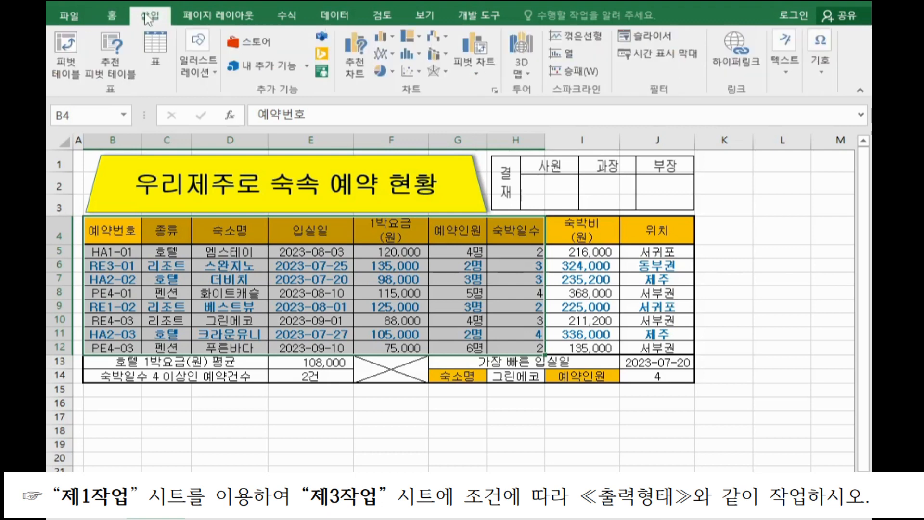
click(59, 48)
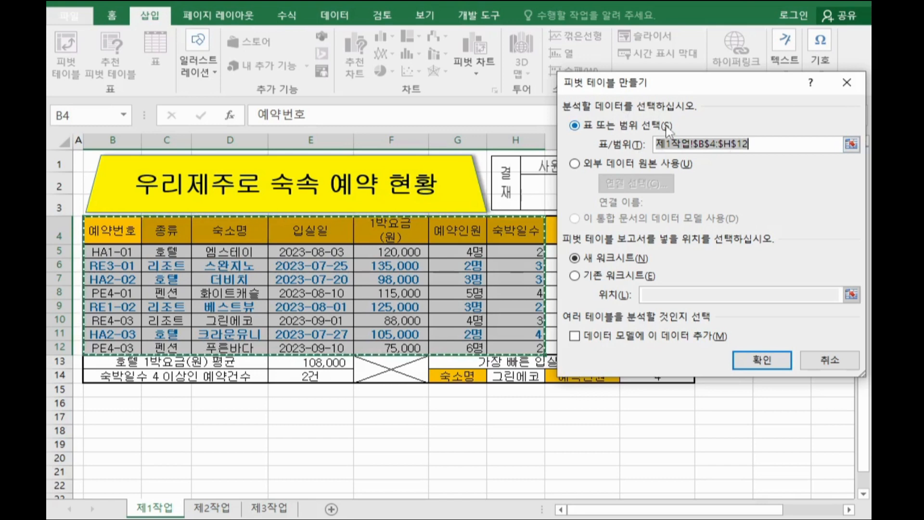
click(621, 278)
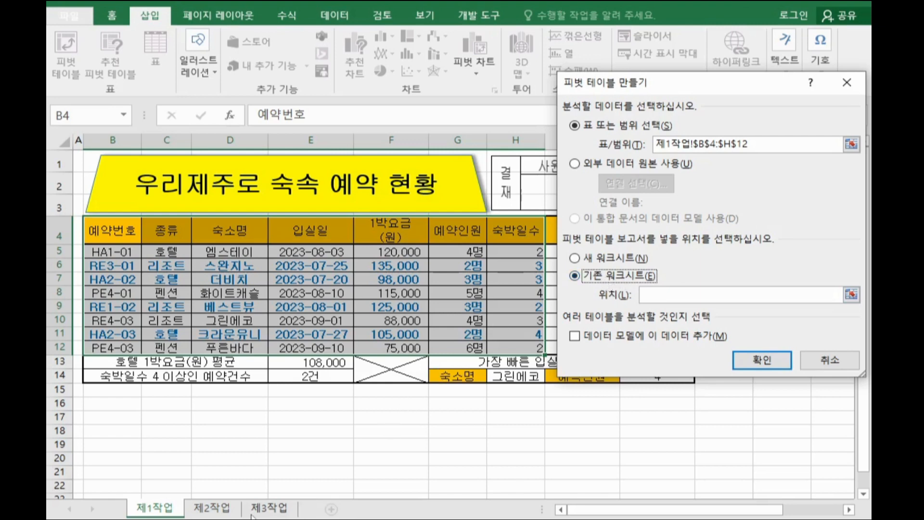
click(269, 508)
click(117, 176)
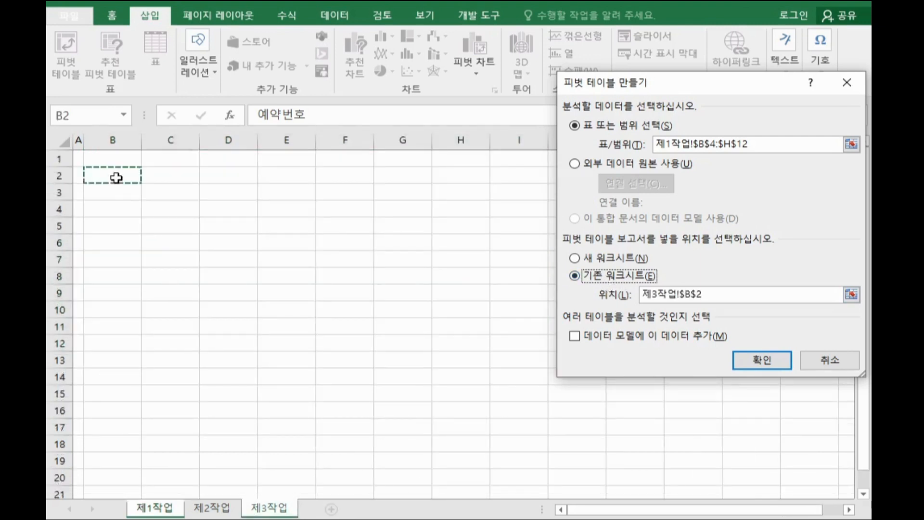
click(746, 359)
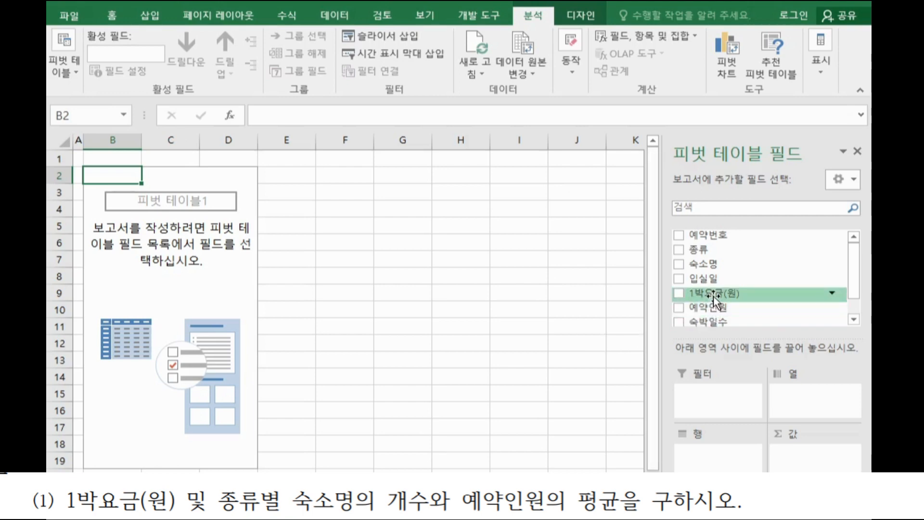
Lay out the pivot table with 1박요금(원) as rows, 종류 as columns, and 숙소명 and 예약인원 as values
drag(711, 293, 711, 464)
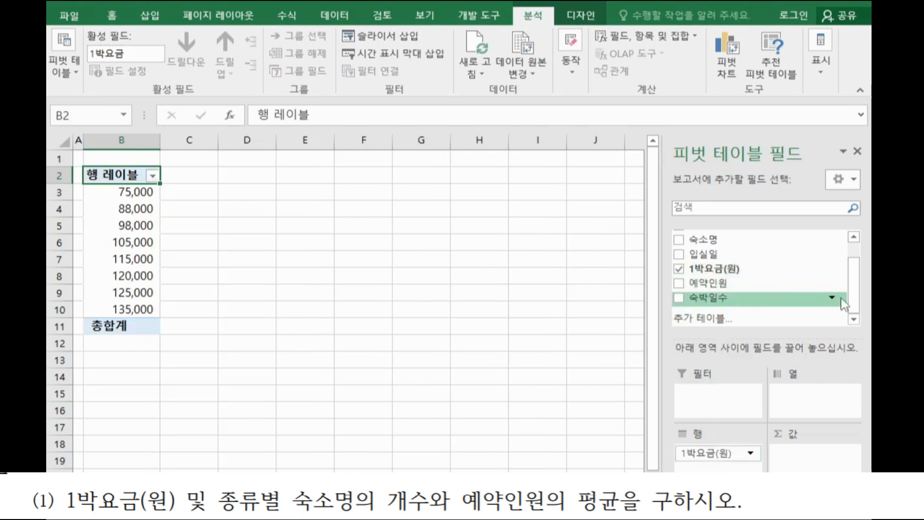
drag(843, 298, 821, 295)
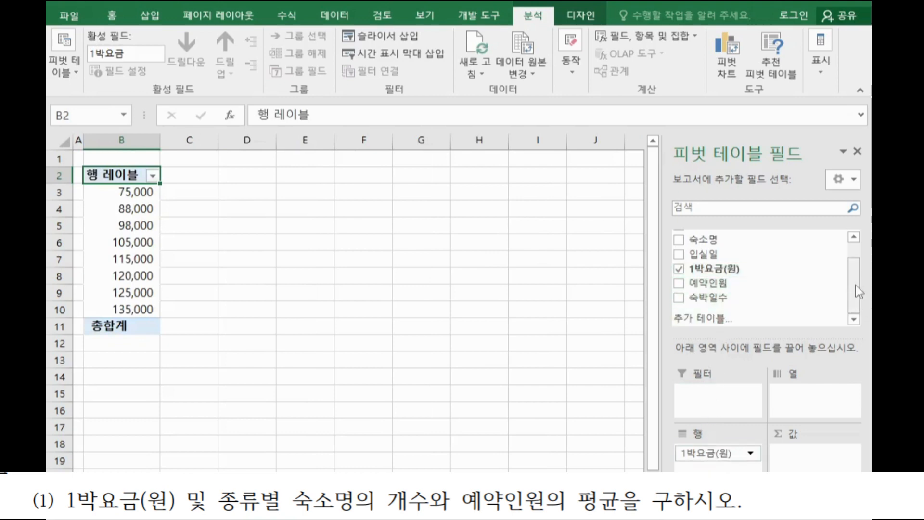
scroll(859, 262, up, 1)
drag(698, 249, 799, 402)
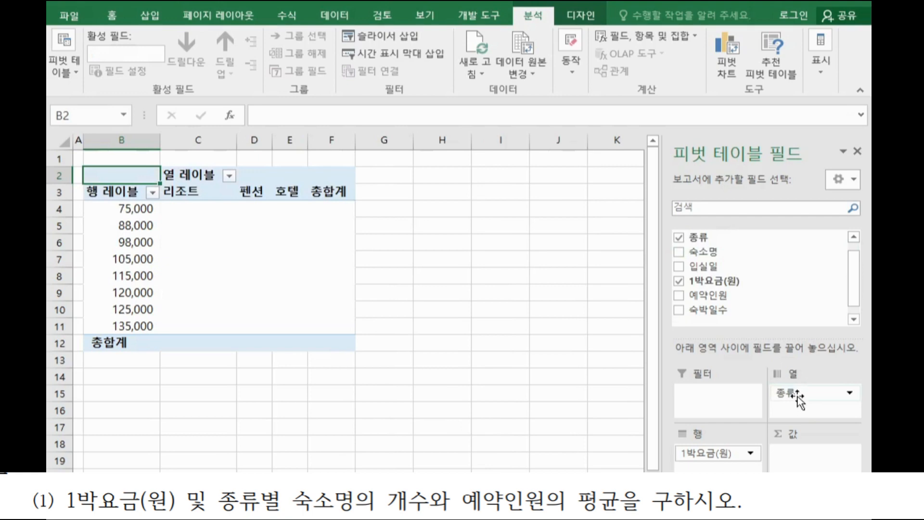
drag(707, 255, 816, 455)
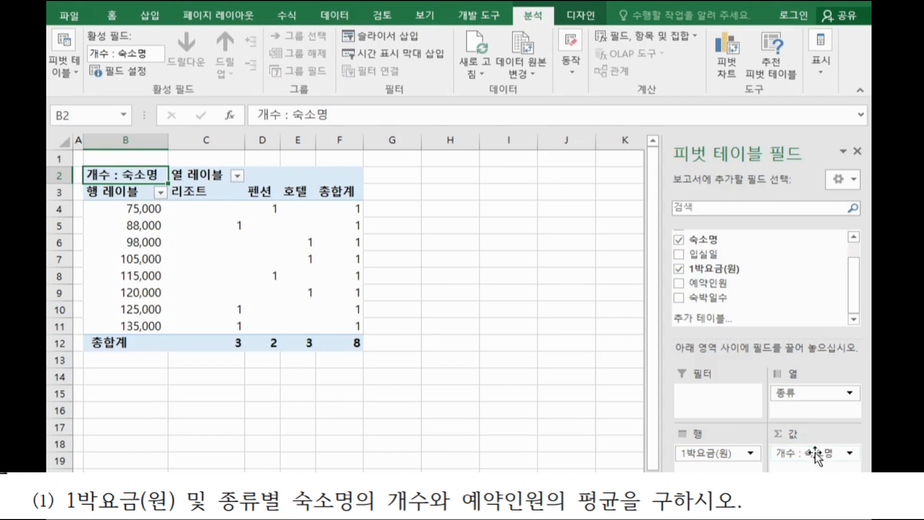
drag(708, 282, 810, 468)
drag(810, 468, 811, 468)
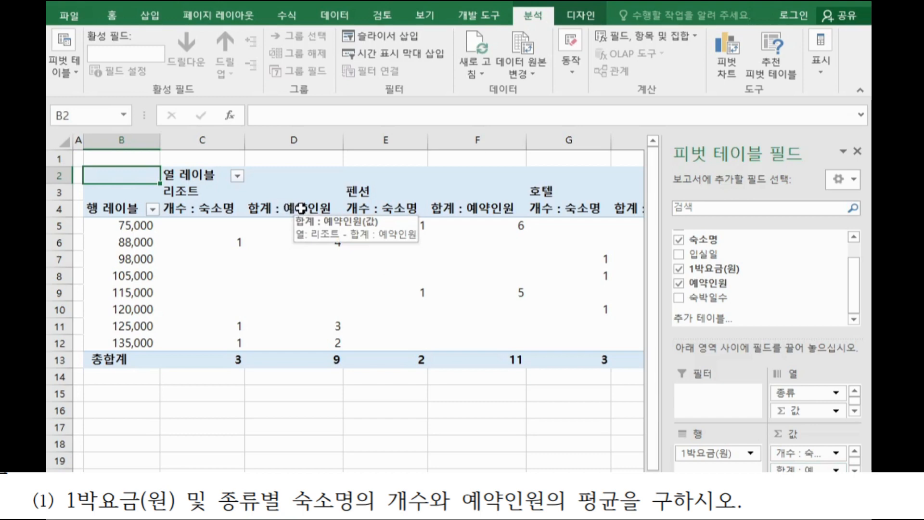
Change the summary calculation of the 예약인원 value field to 평균
click(281, 208)
double_click(280, 207)
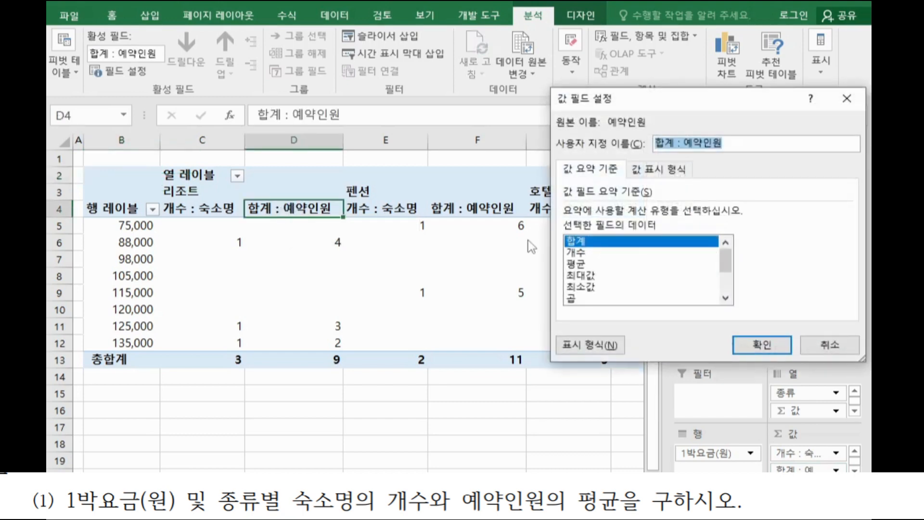
click(588, 265)
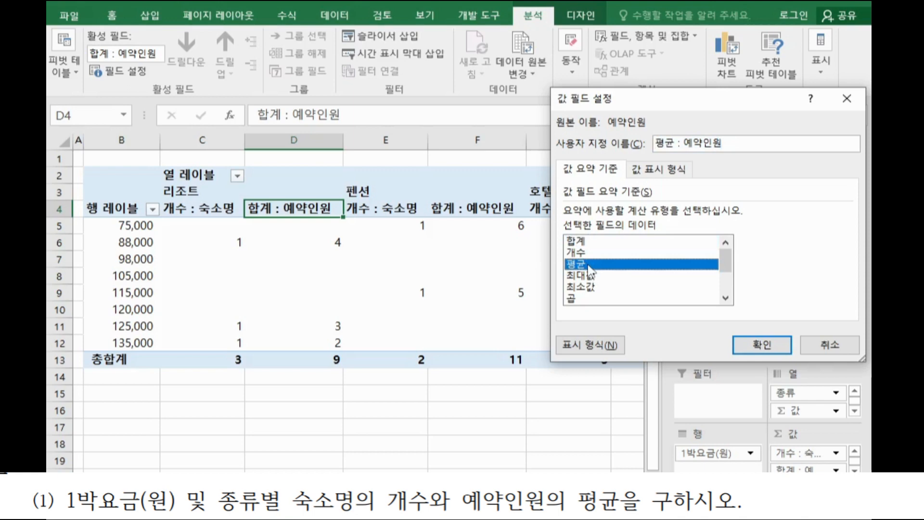
click(762, 344)
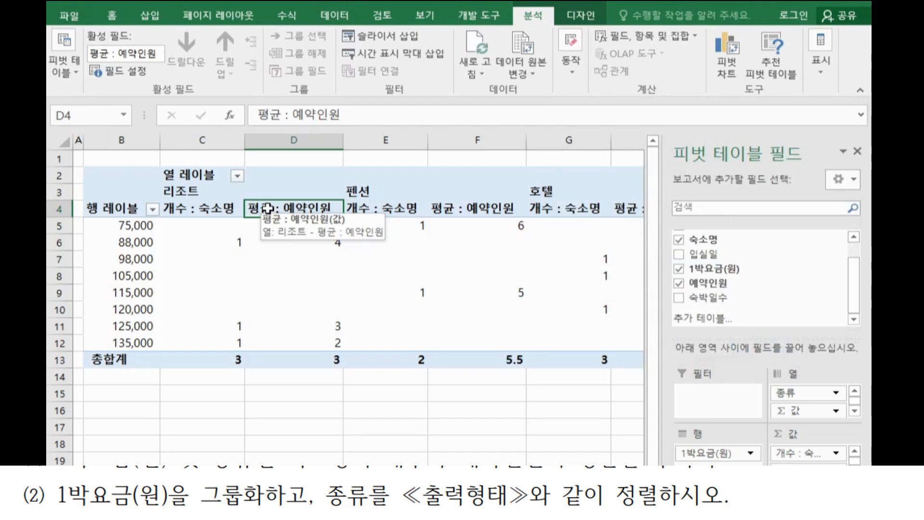
Start grouping the 1박요금(원) row labels and set the group range to start at 70001 and end at 145000
click(136, 224)
right_click(137, 224)
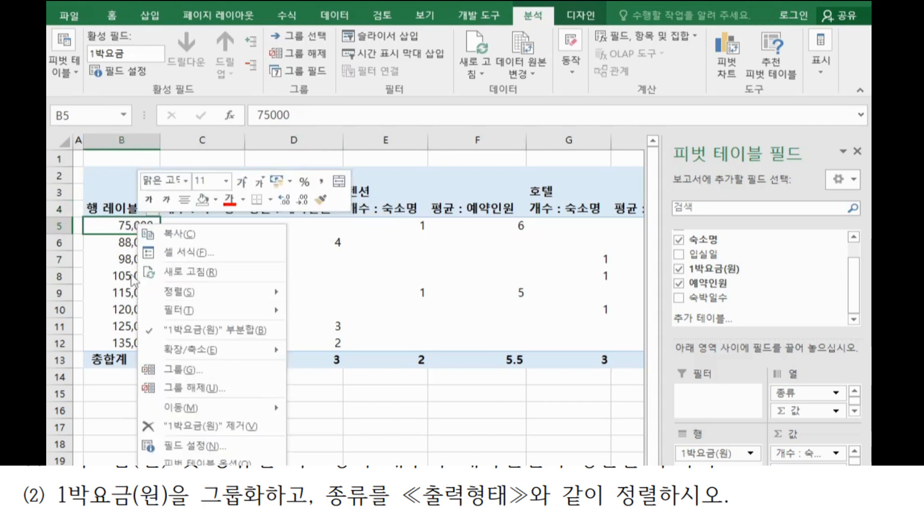
click(106, 235)
right_click(116, 226)
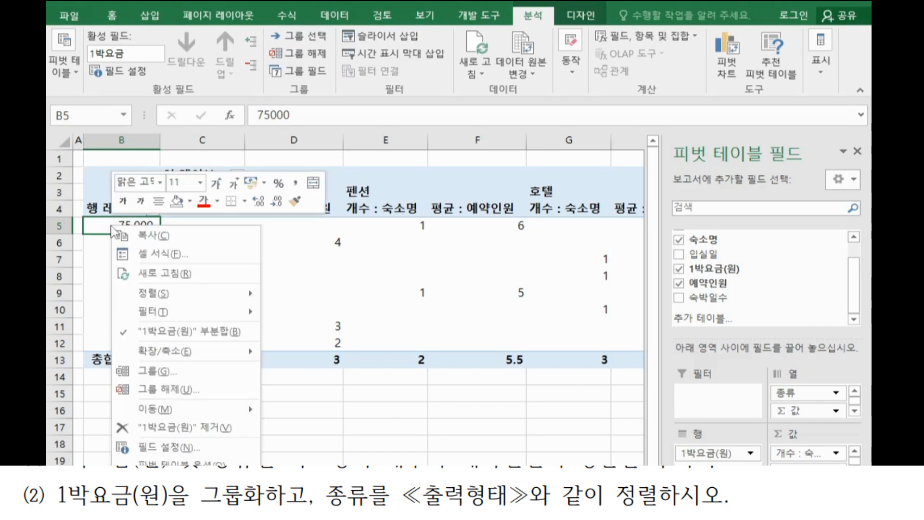
click(157, 370)
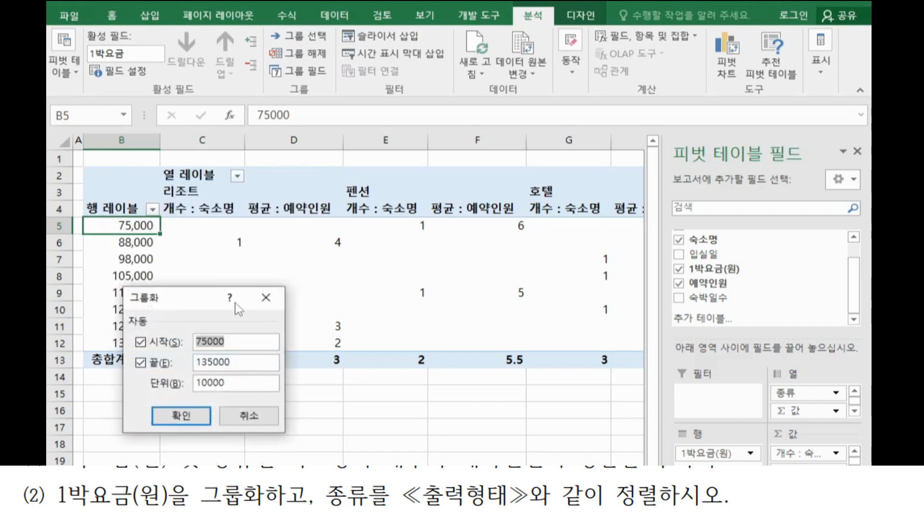
drag(193, 299, 327, 245)
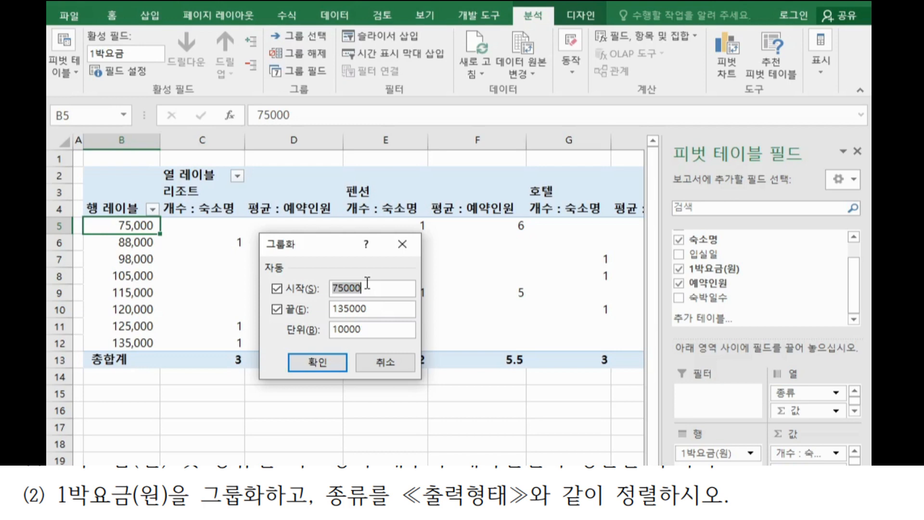
text(70001)
double_click(379, 312)
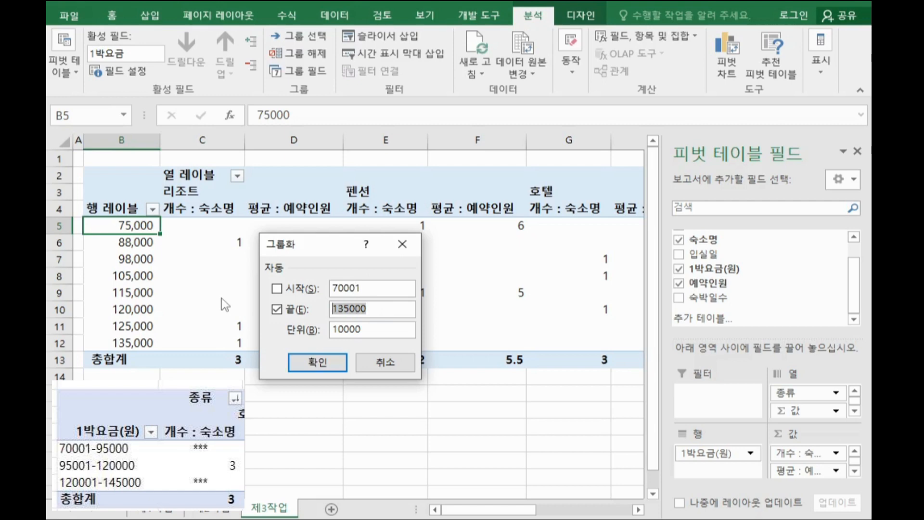
text(145000)
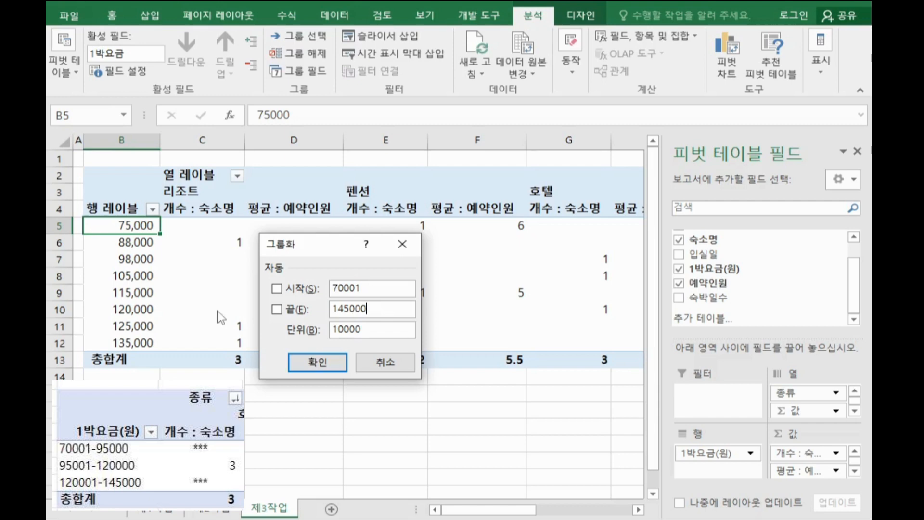
Set the grouping interval to 25000 and apply the grouping
drag(384, 329, 195, 333)
text(25000)
key(BackSpace)
text(0)
click(313, 365)
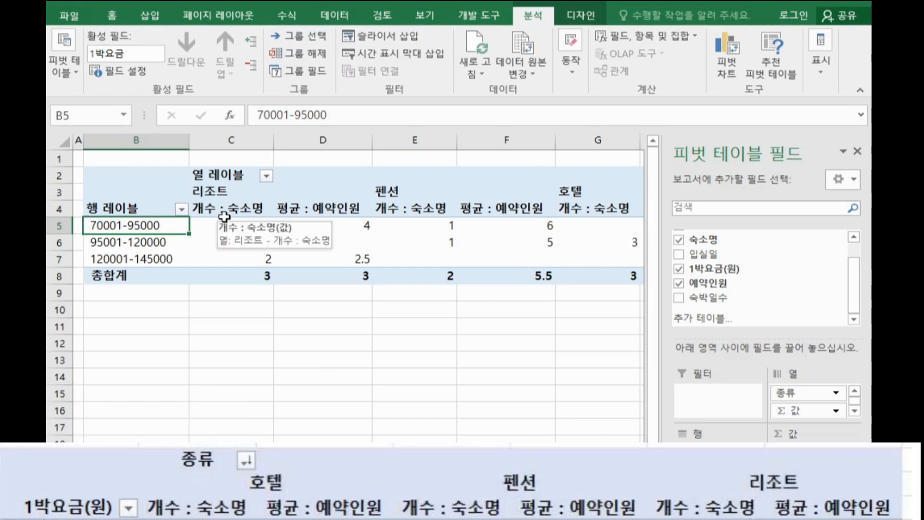
Sort the 종류 column labels in descending text order
click(216, 192)
click(570, 191)
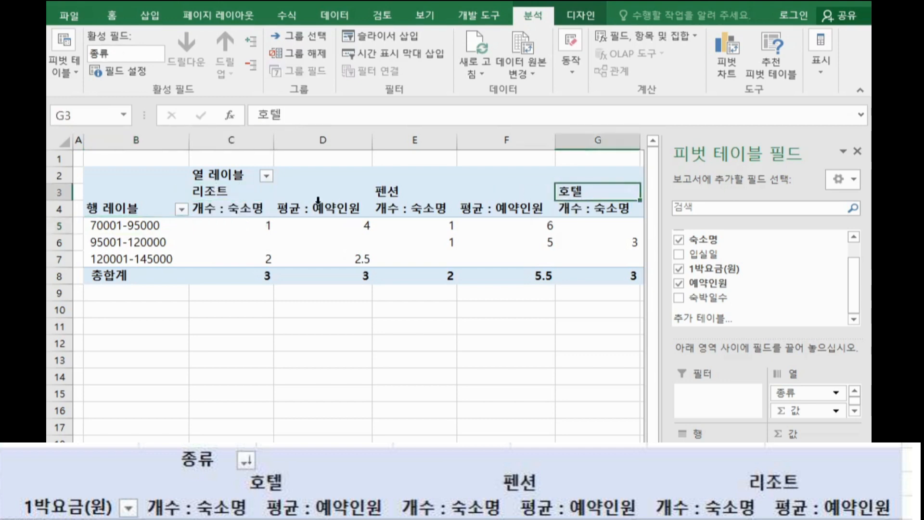
click(238, 193)
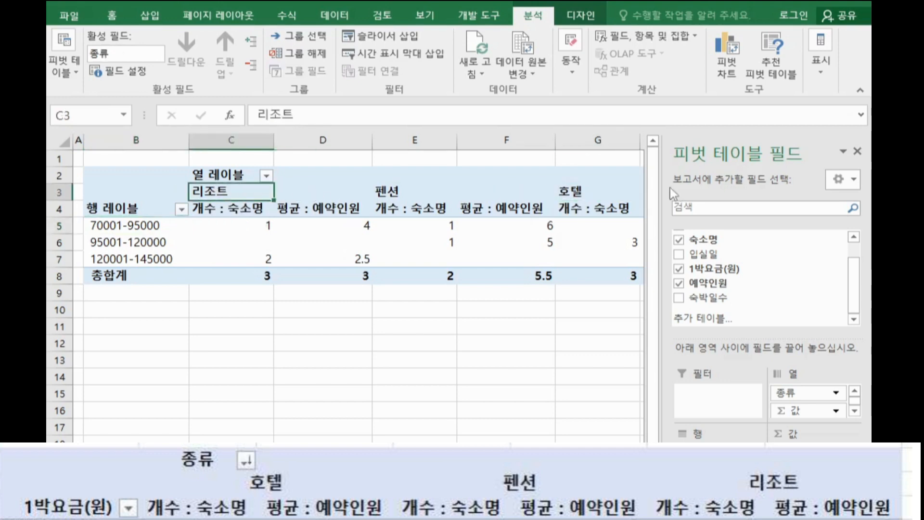
click(265, 176)
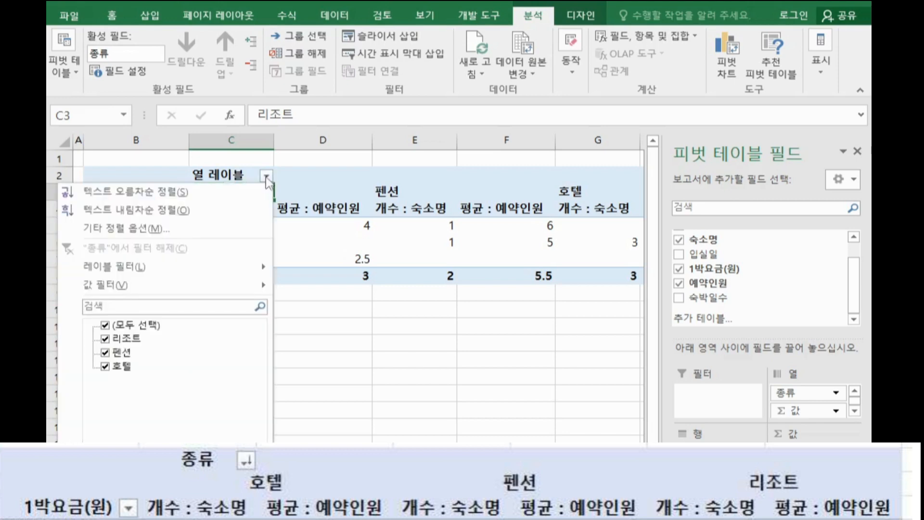
click(200, 214)
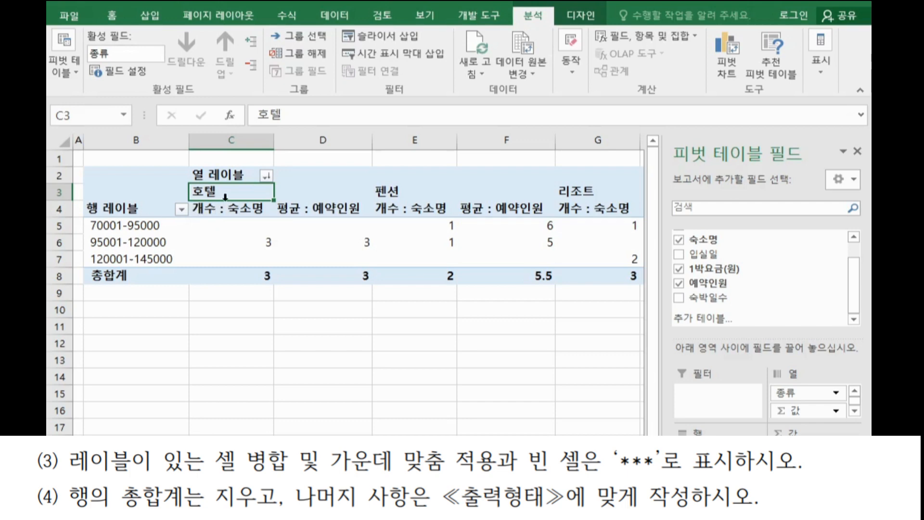
In the PivotTable options, enable merging and centering of cells with labels and set empty cells to show ***
right_click(215, 227)
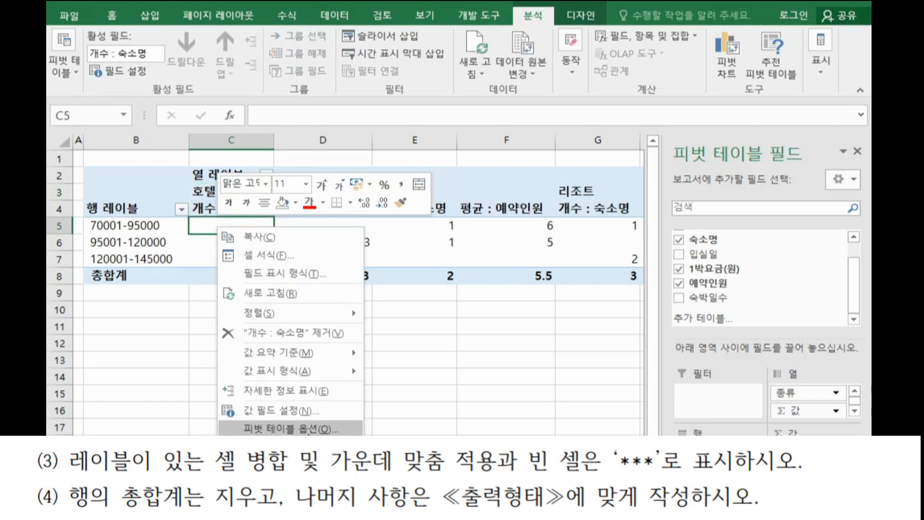
click(279, 428)
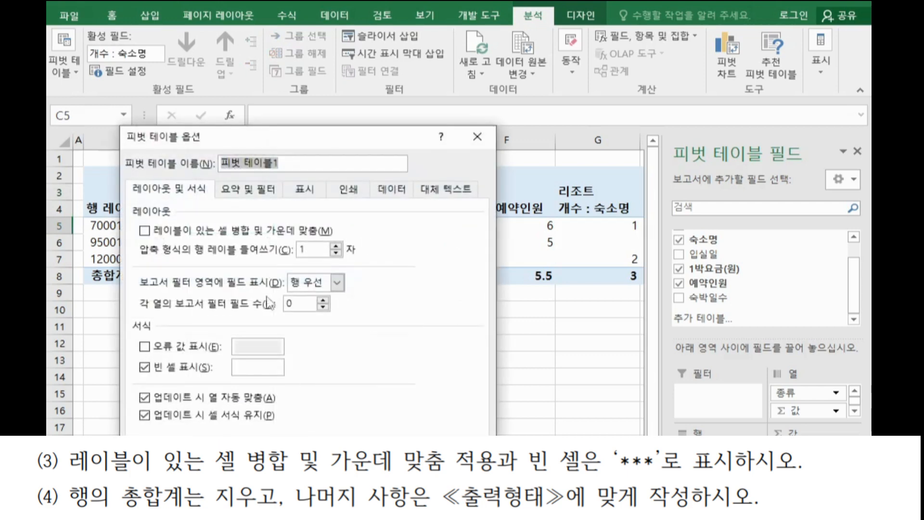
click(168, 235)
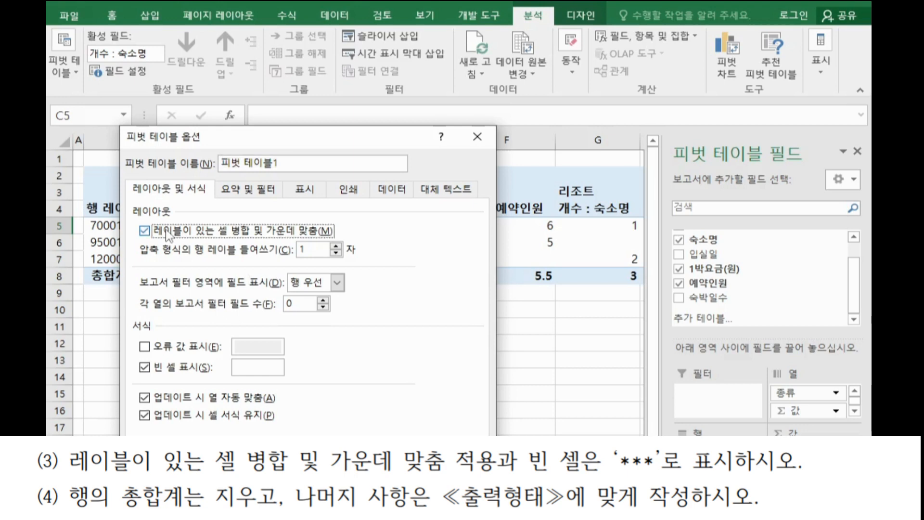
click(257, 367)
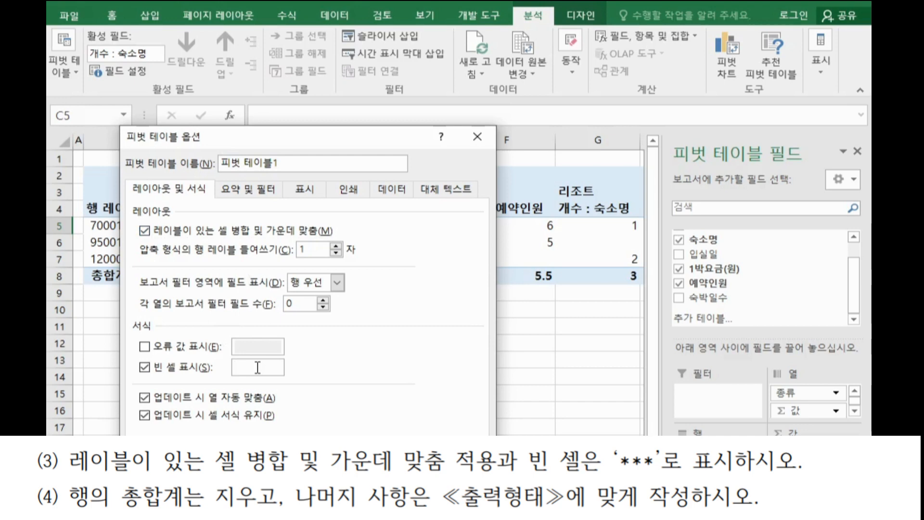
text(***)
Turn off the row grand totals (행 총합계 표시) and apply the PivotTable options
click(271, 192)
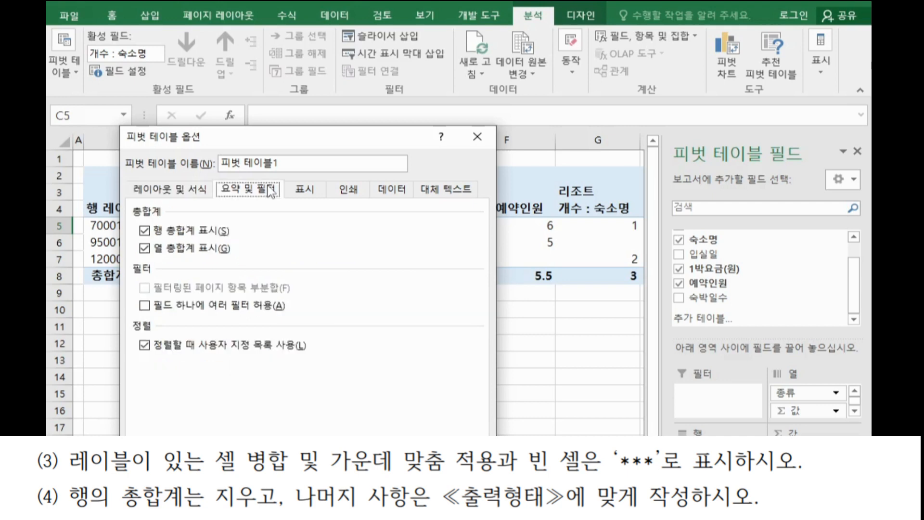
click(180, 233)
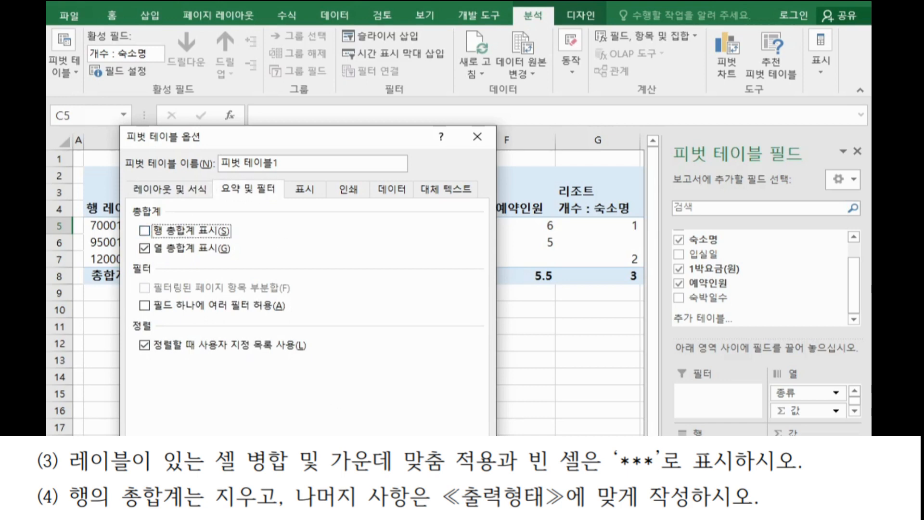
key(Return)
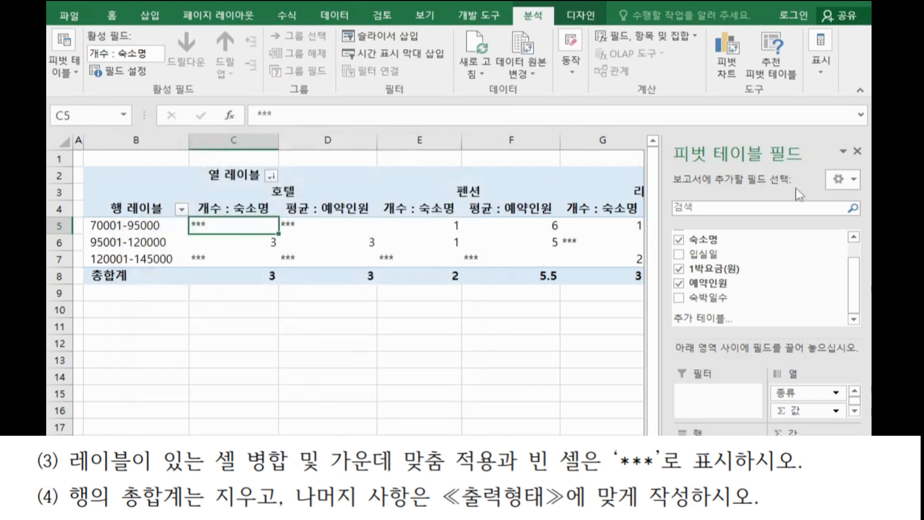
Close the PivotTable field list
click(857, 151)
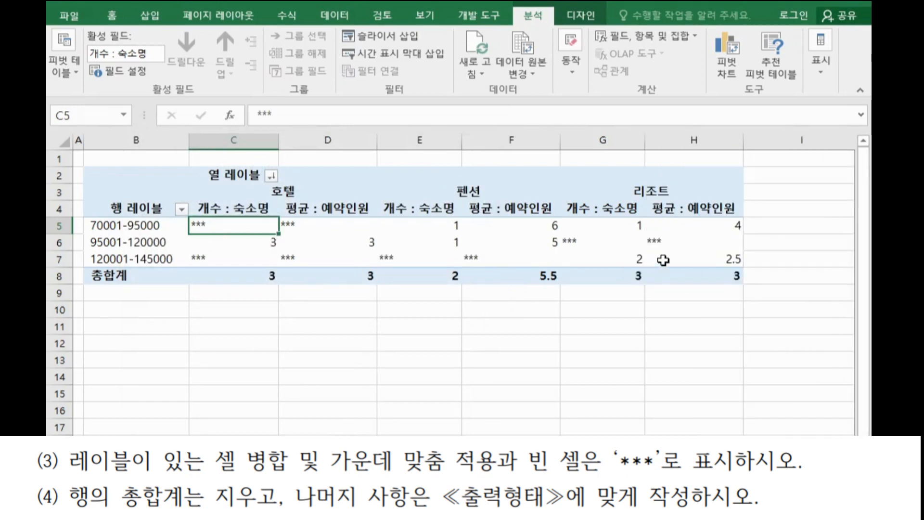
mouse_move(677, 260)
click(813, 74)
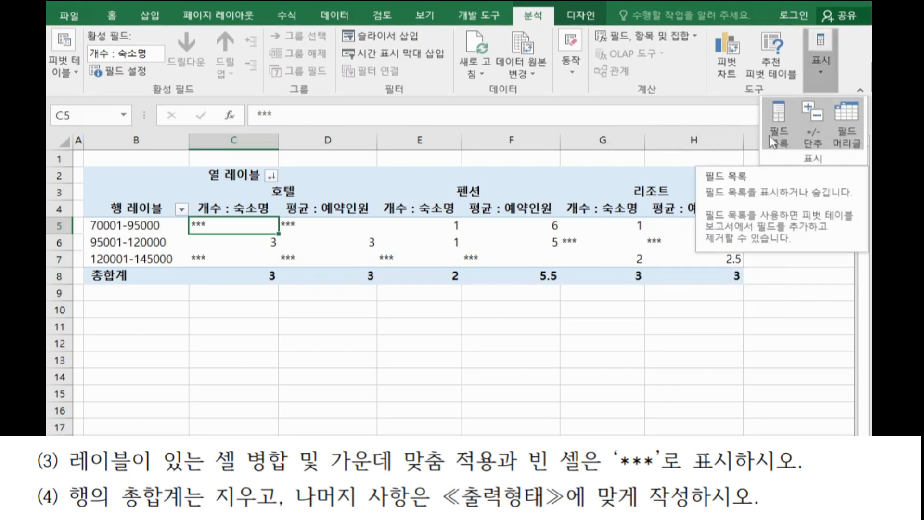
click(632, 282)
click(604, 255)
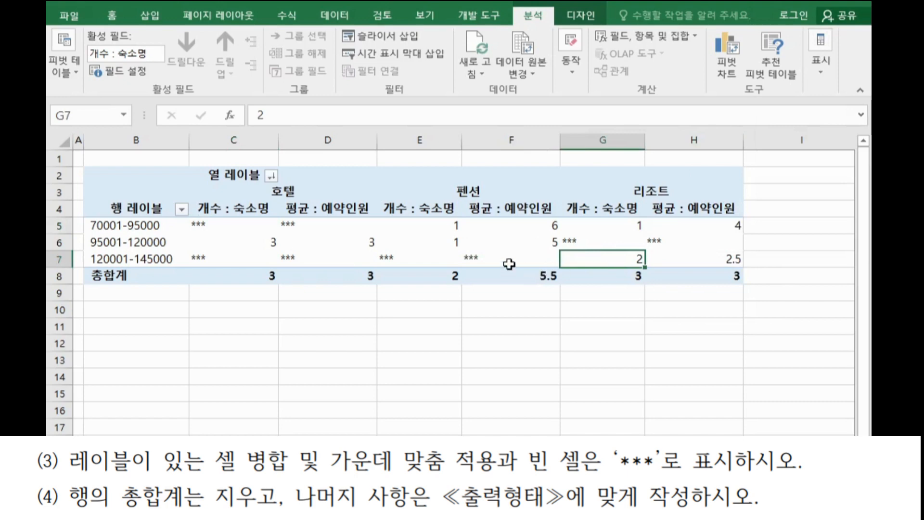
click(313, 242)
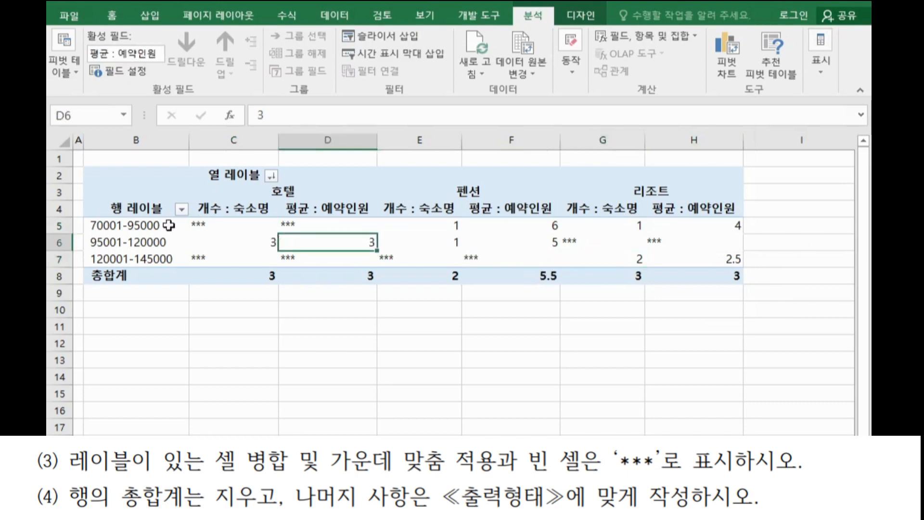
Rename the row label header in B4 as 1박요금(원)
click(134, 210)
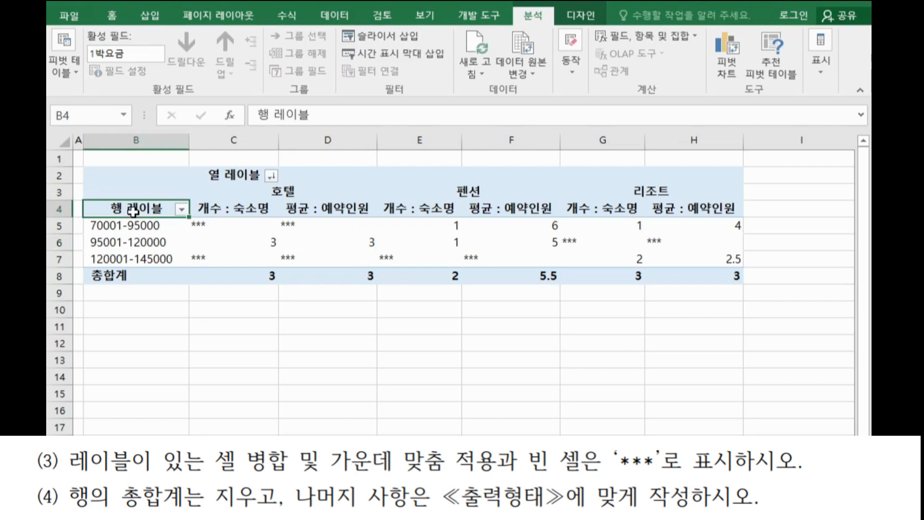
text(1)
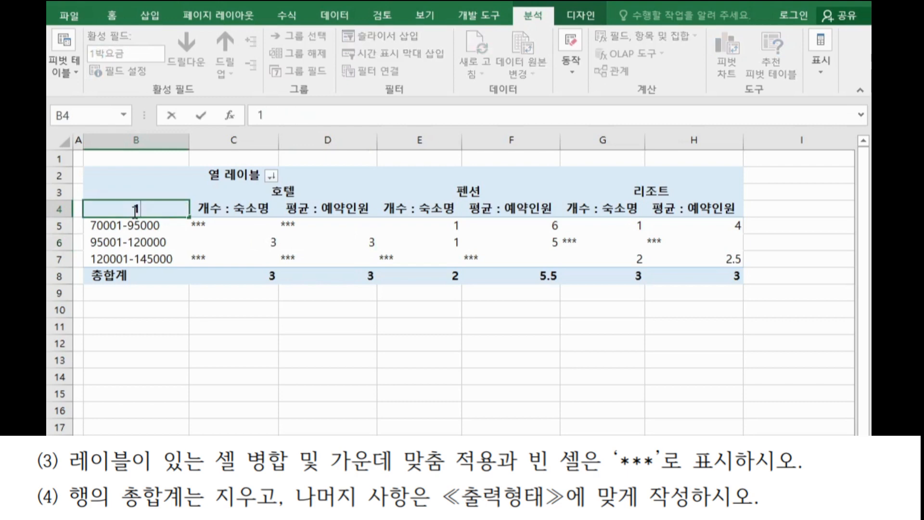
text(박요금()
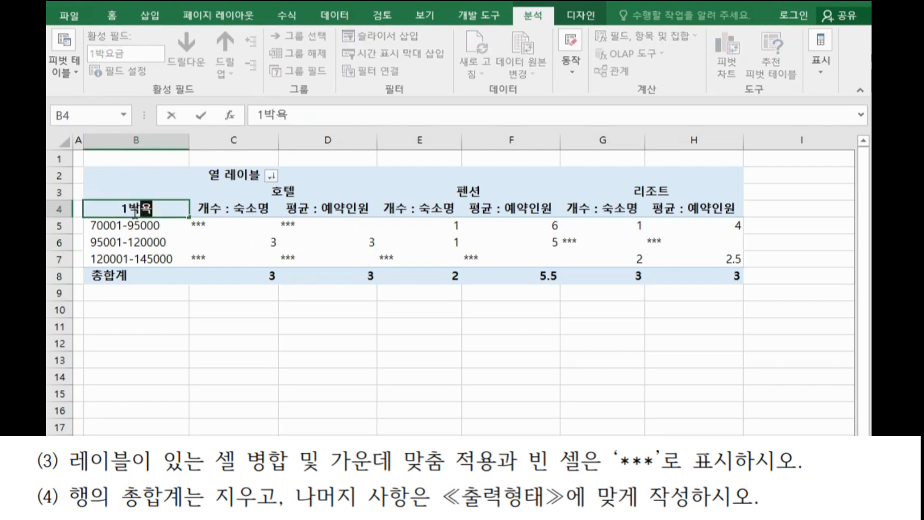
text(원))
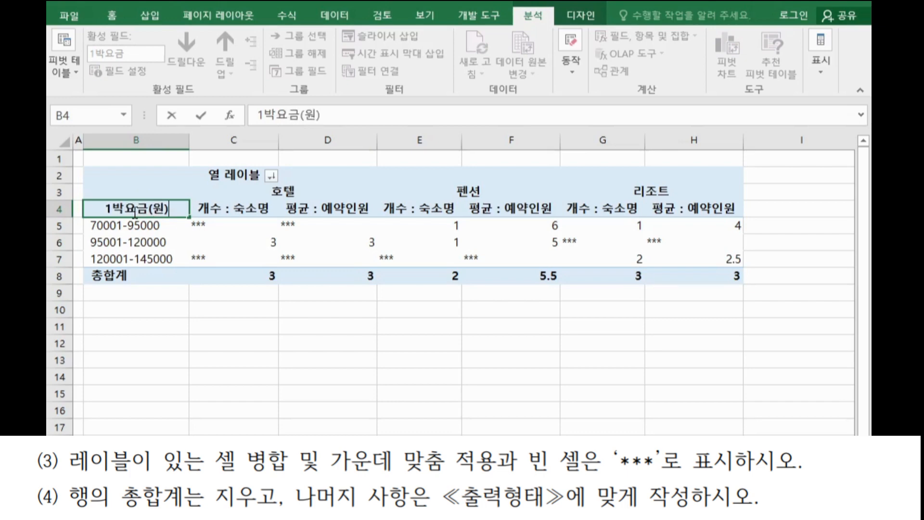
Rename the column label header in C2 as 종류
click(218, 174)
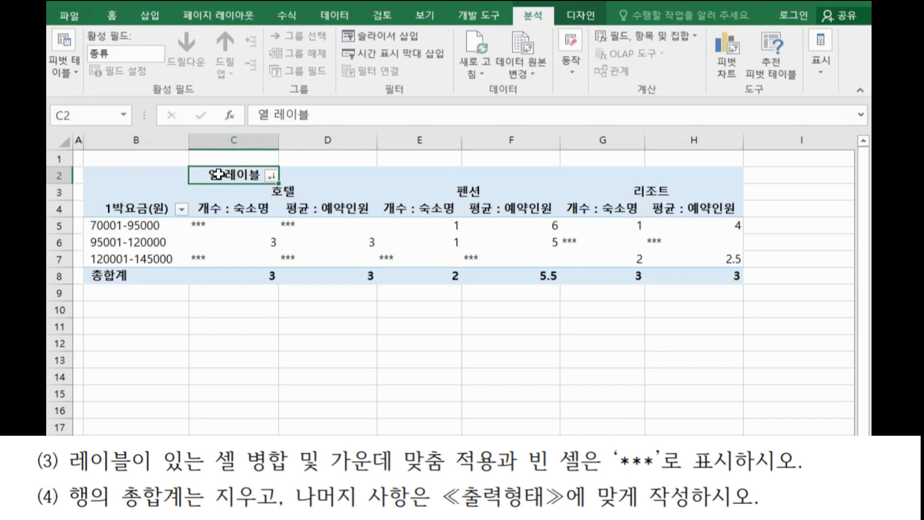
text(종ㄹㅠ)
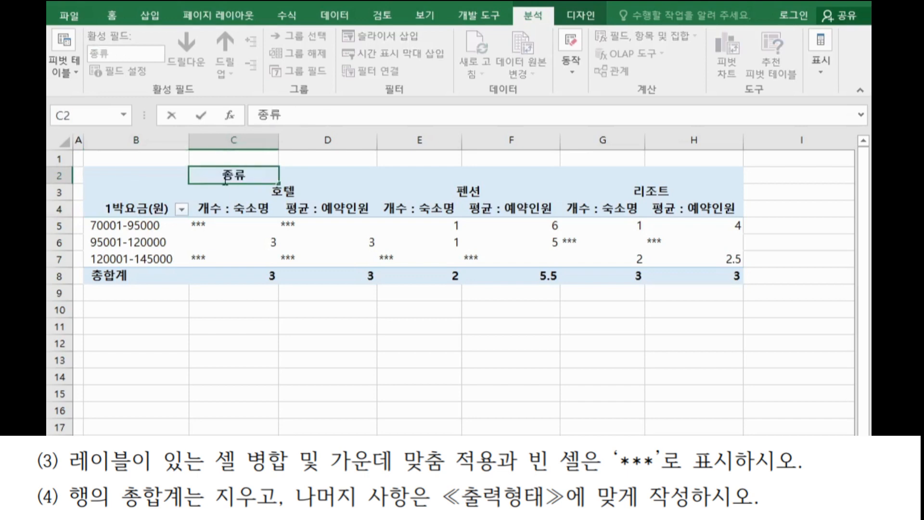
click(276, 337)
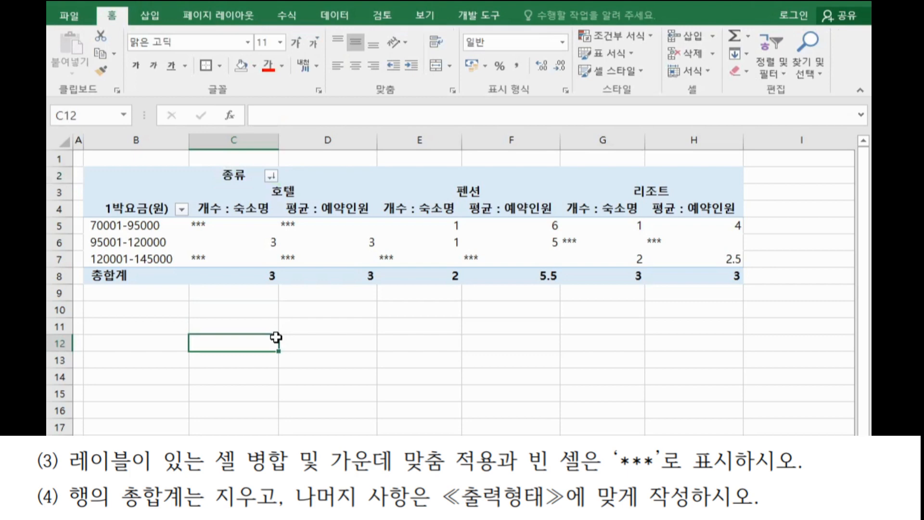
click(221, 226)
click(370, 239)
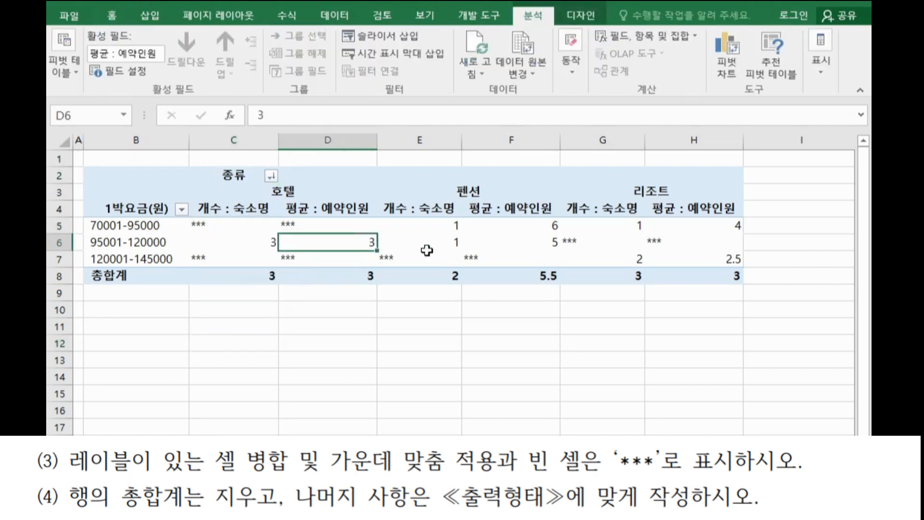
click(540, 272)
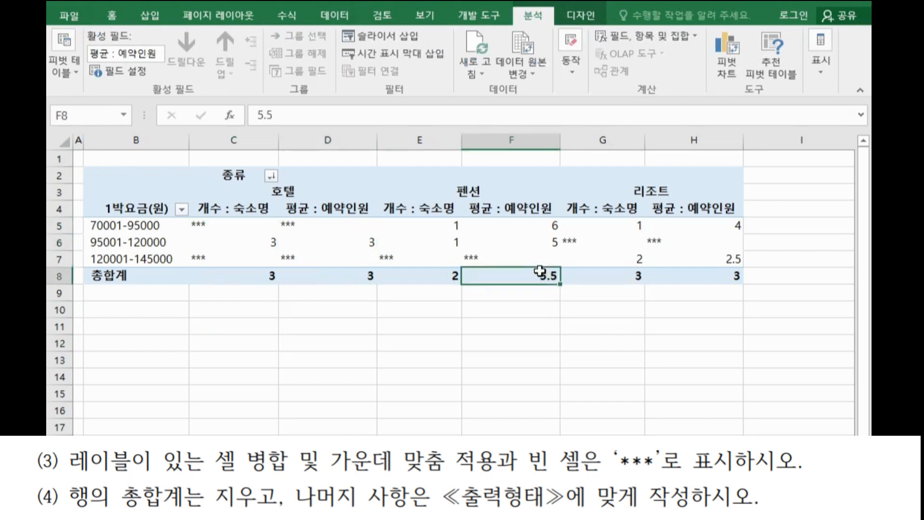
click(637, 324)
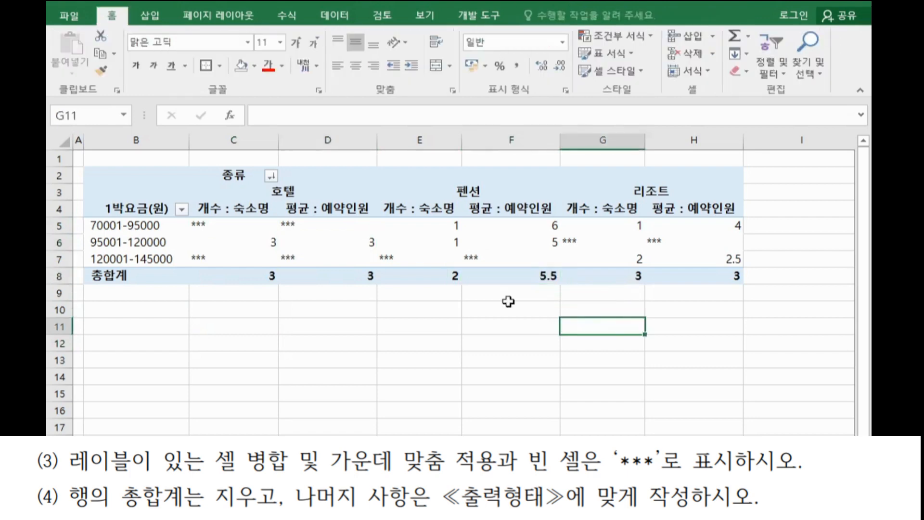
mouse_move(193, 223)
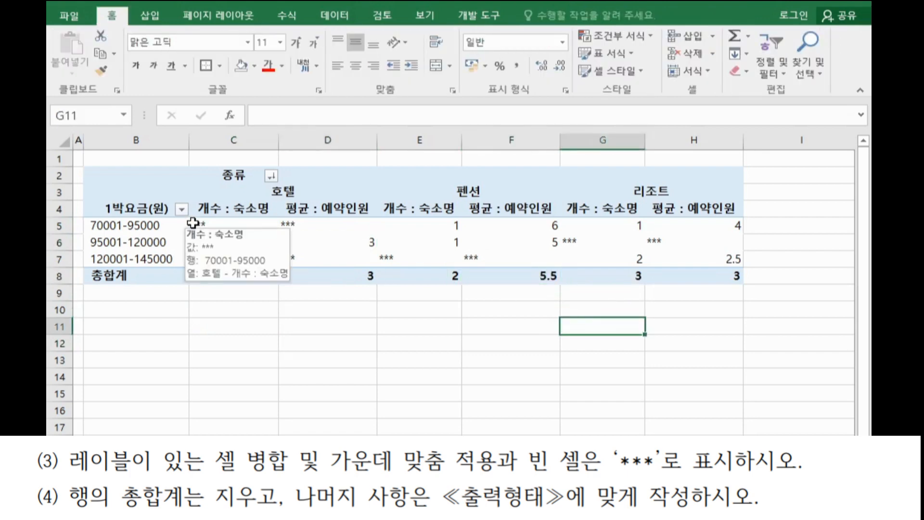
click(136, 208)
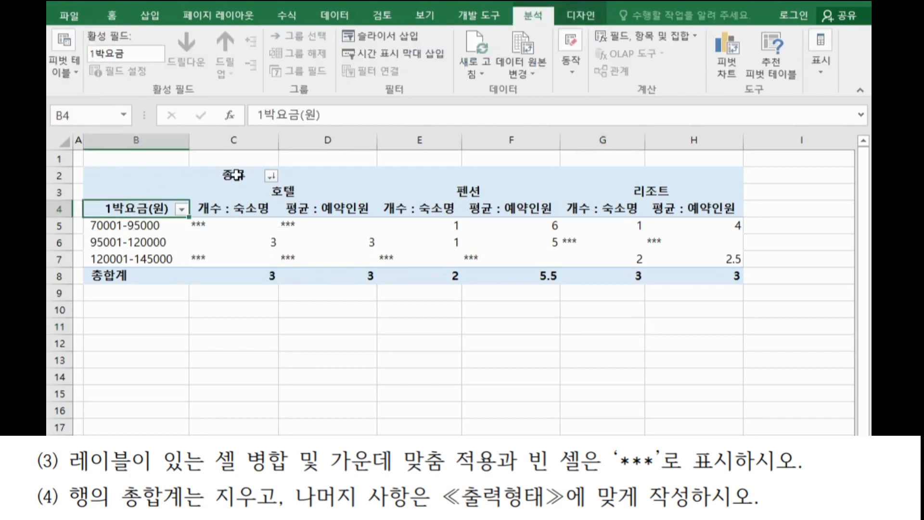
Center the pivot values in C5:H8 horizontally and apply the comma style to them
click(212, 224)
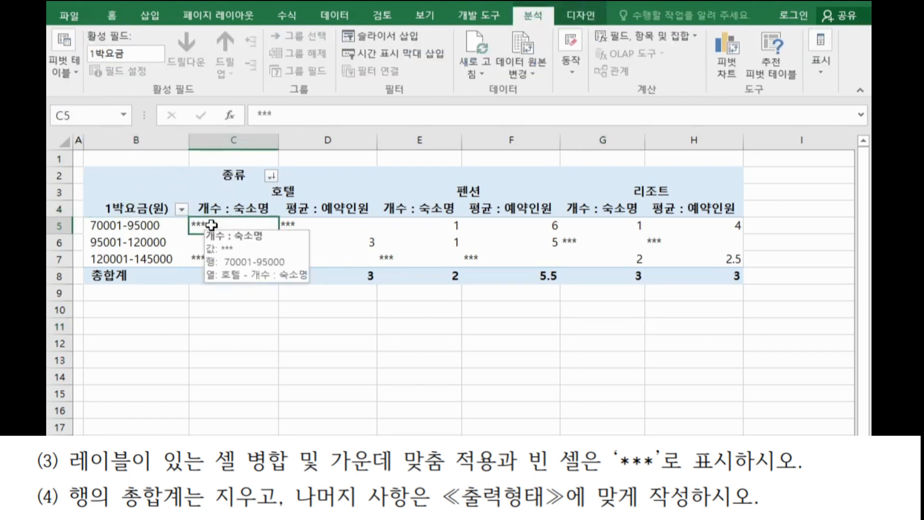
mouse_move(212, 225)
mouse_down()
mouse_move(582, 262)
mouse_move(680, 262)
mouse_move(682, 274)
mouse_up()
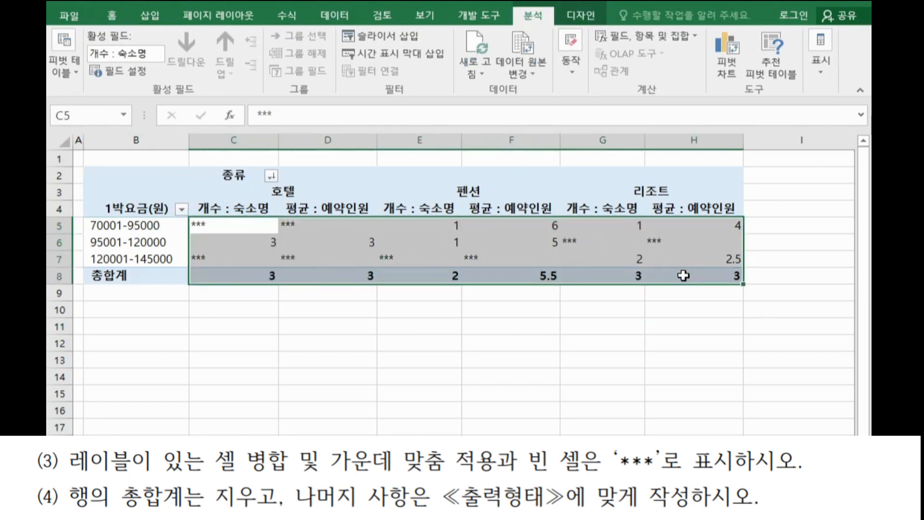
click(260, 226)
mouse_move(293, 226)
mouse_down()
mouse_move(673, 245)
mouse_move(691, 269)
mouse_up()
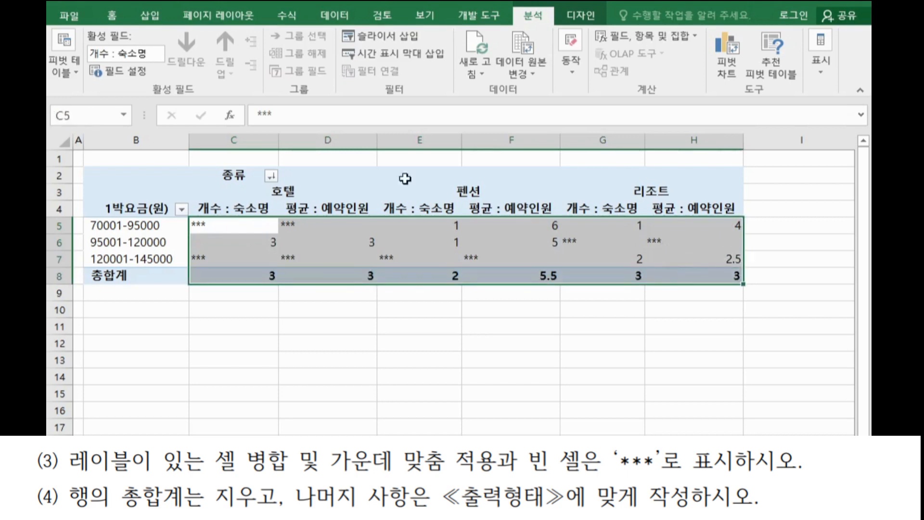
click(123, 19)
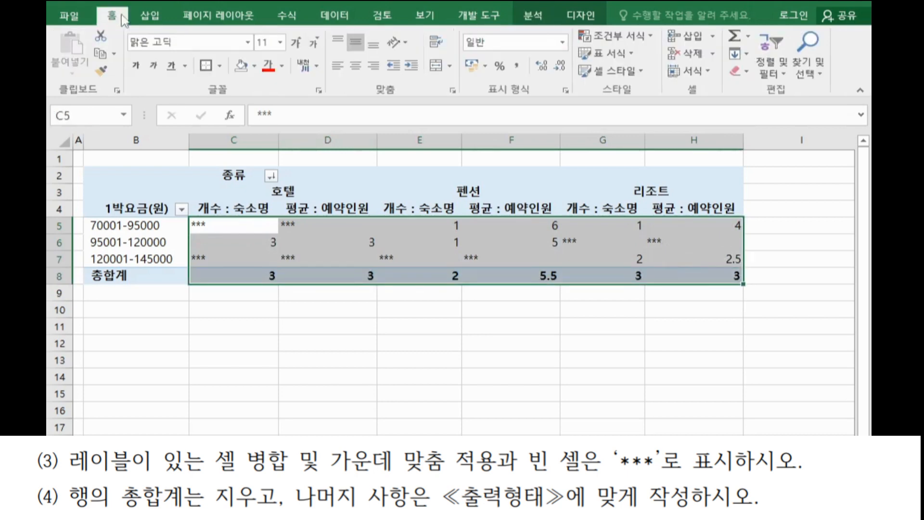
click(357, 72)
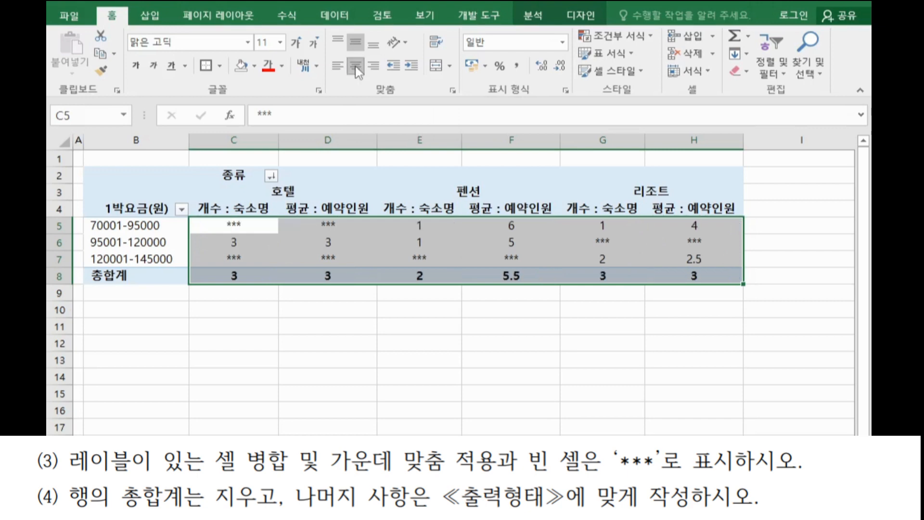
click(516, 75)
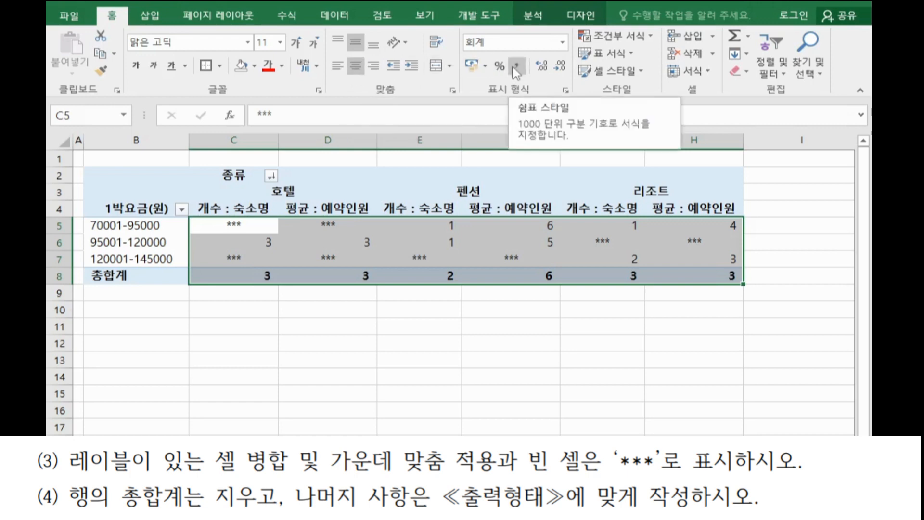
click(482, 316)
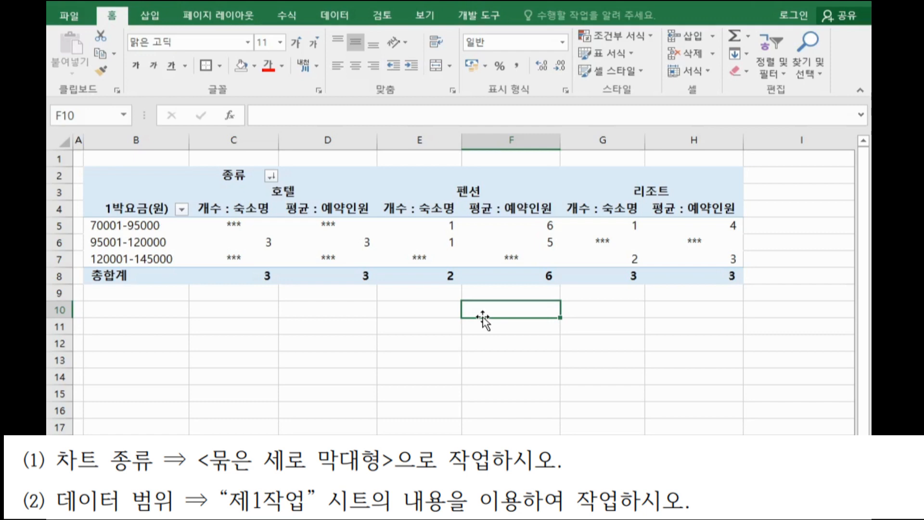
On the 제1작업 sheet, select the 숙소명, 1박요금(원) and 예약인원 columns together with their headers, D4:D12 and F4:G12, as chart data
click(183, 442)
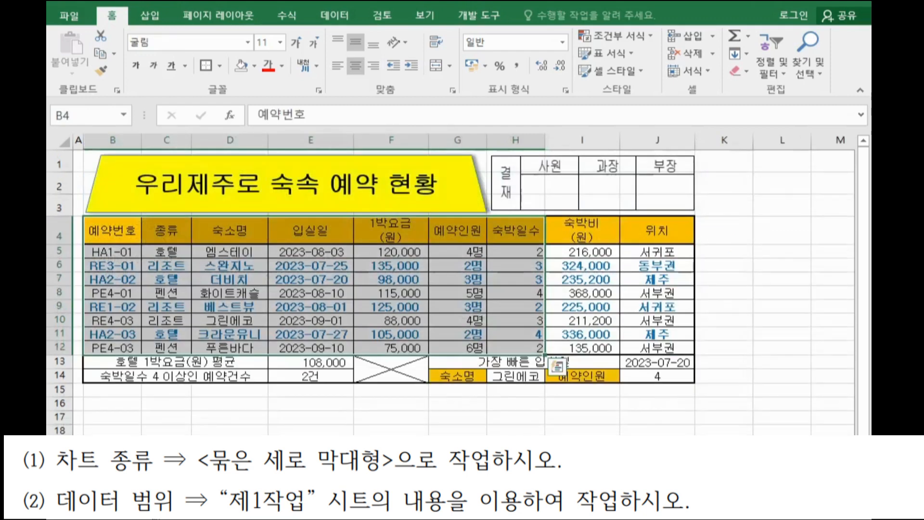
click(226, 374)
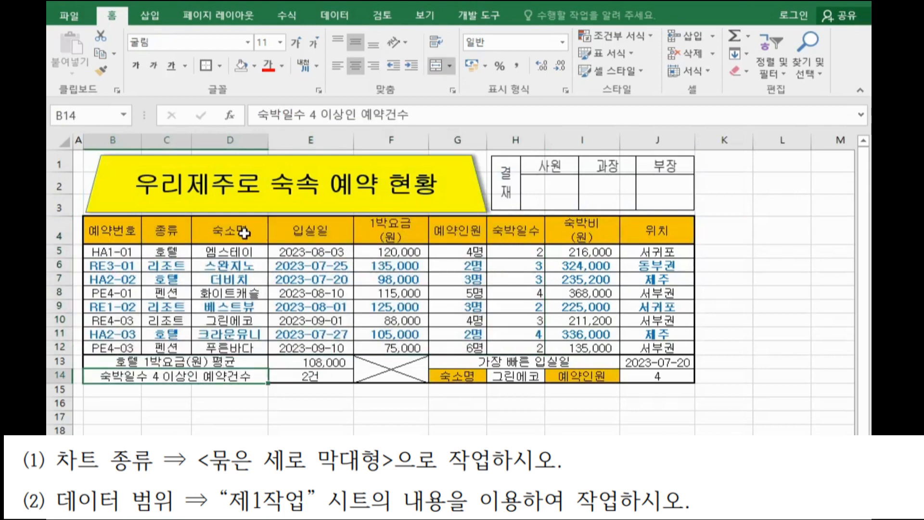
click(244, 231)
drag(246, 314, 246, 345)
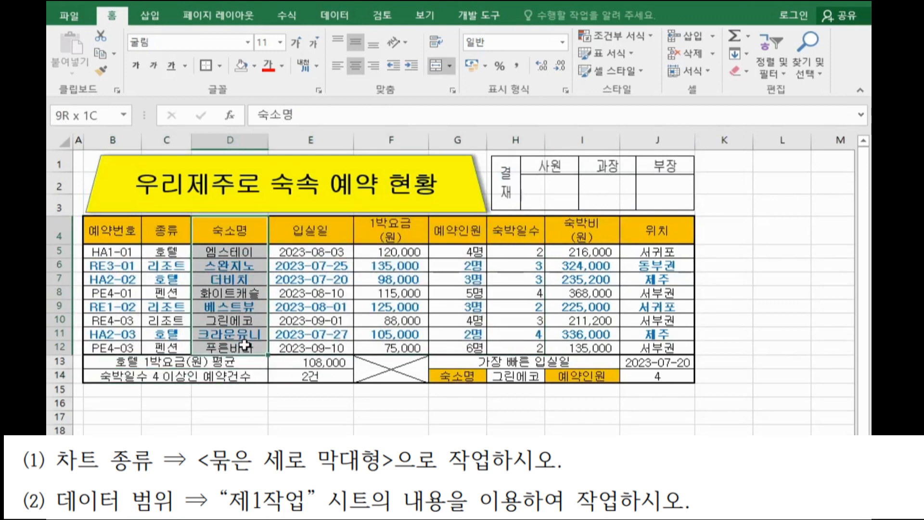
drag(409, 233, 408, 349)
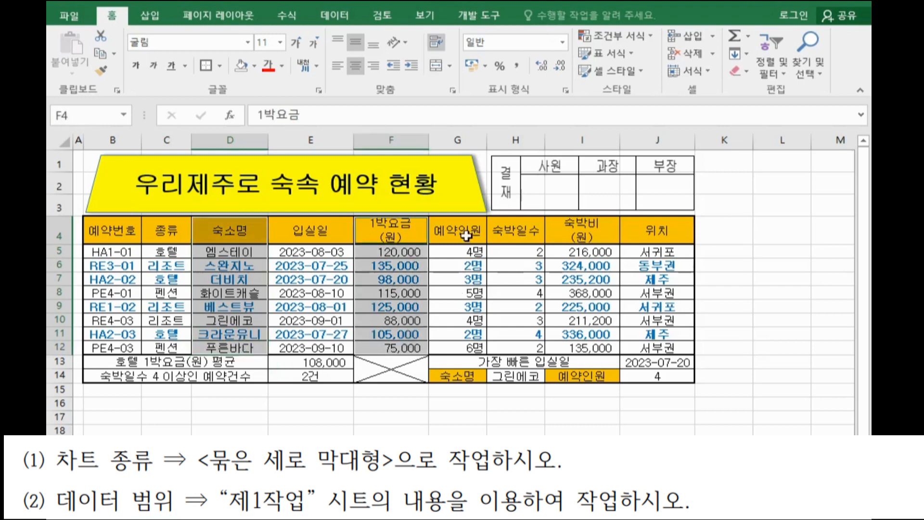
drag(469, 236, 466, 347)
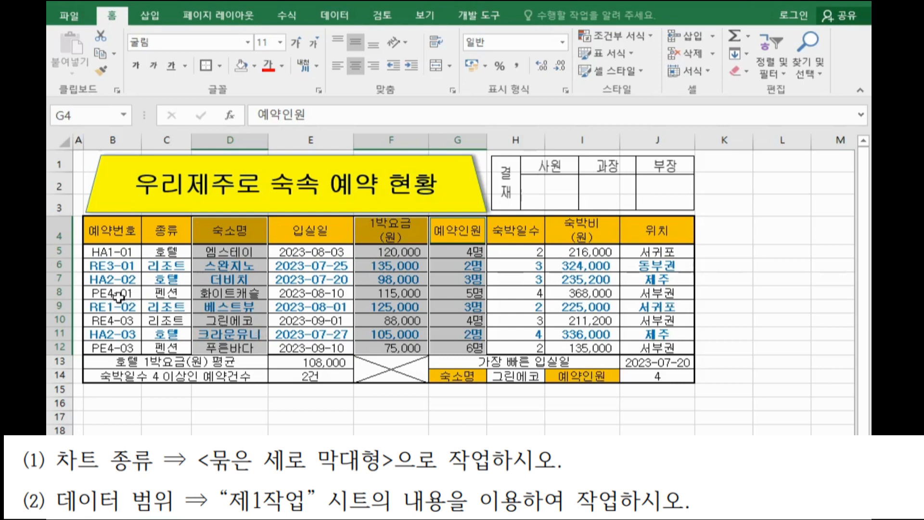
Restart the chart data selection with the 숙소명 header and names in D4:D7 and D9:D11, leaving out the 펜션 rows
drag(112, 293, 584, 292)
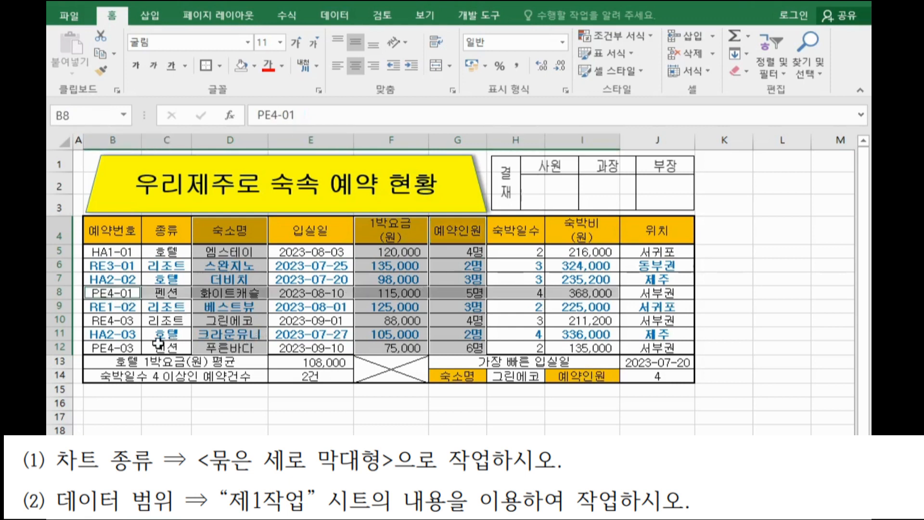
drag(118, 347, 556, 346)
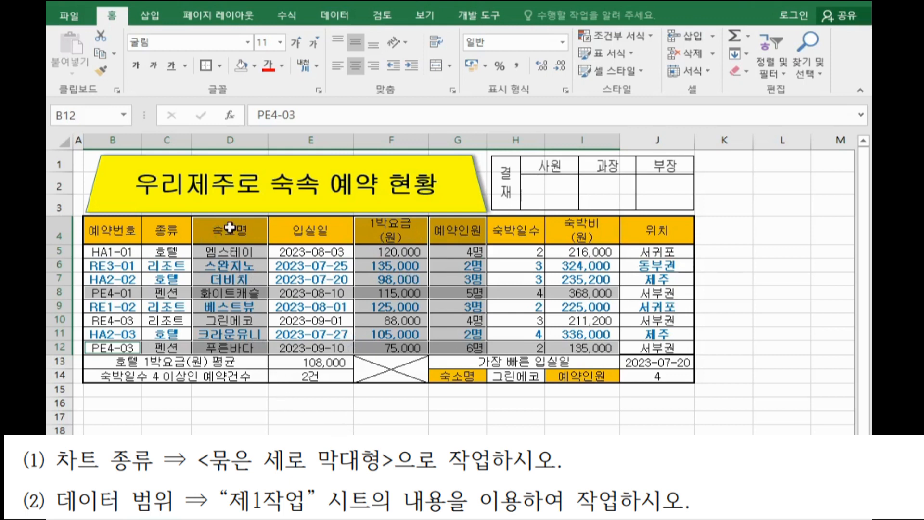
drag(230, 228, 235, 280)
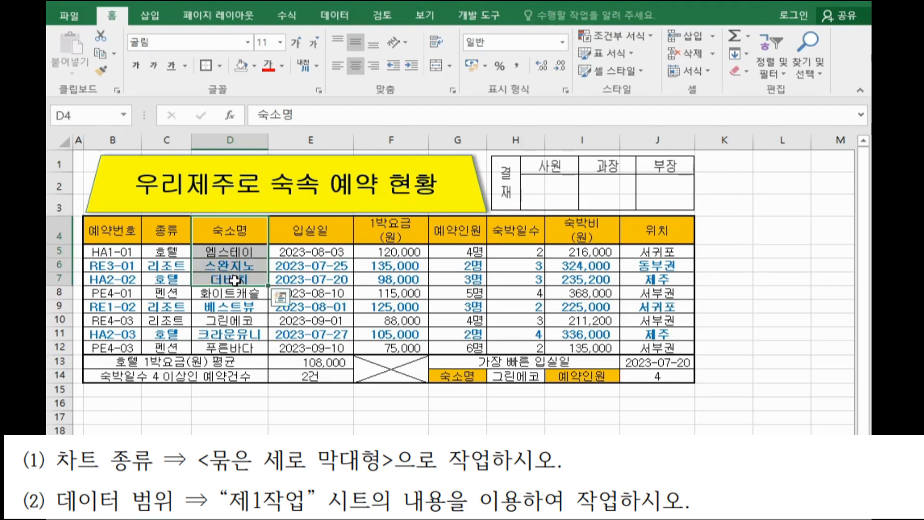
ctrl+click(231, 308)
mouse_move(232, 308)
mouse_down()
mouse_move(227, 346)
mouse_move(231, 310)
mouse_move(231, 328)
mouse_up()
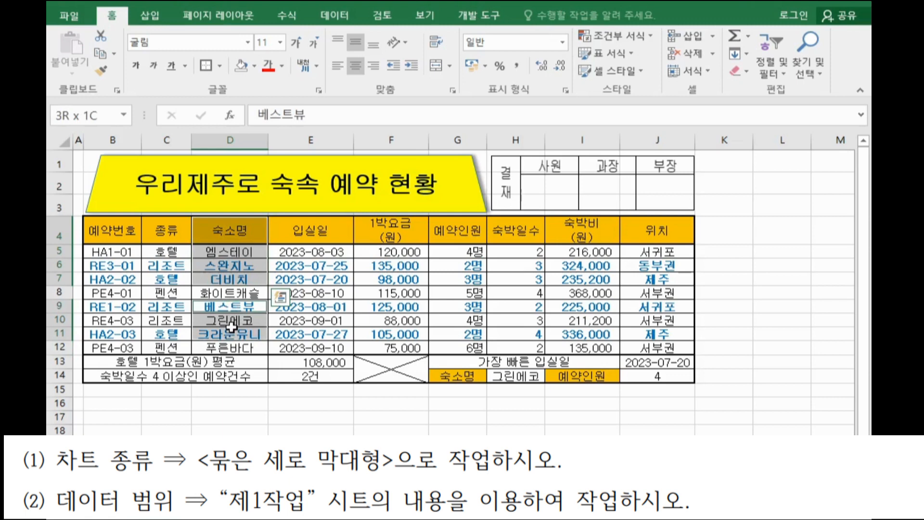
drag(232, 328, 231, 328)
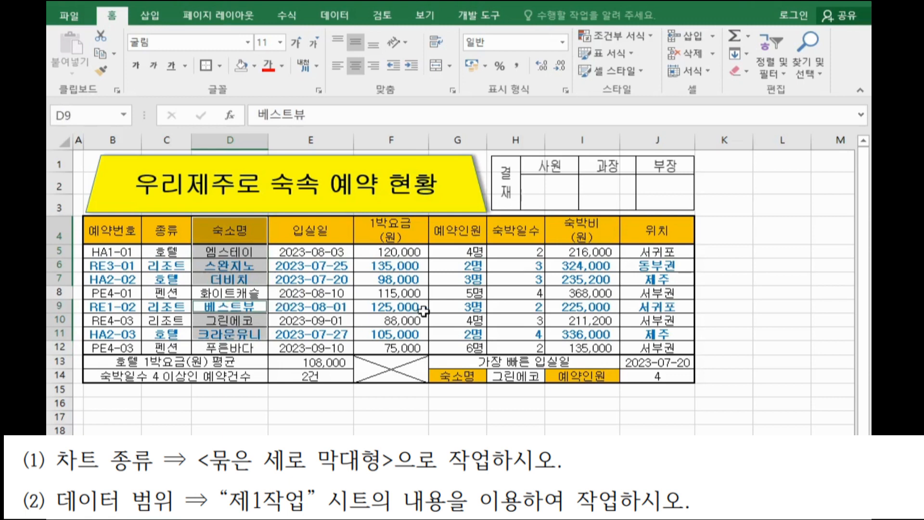
Add the matching 1박요금(원) and 예약인원 cells, F4:G7 and F9:G11, to the selection
ctrl+click(394, 224)
mouse_move(394, 224)
mouse_down()
mouse_move(450, 252)
mouse_move(449, 275)
mouse_up()
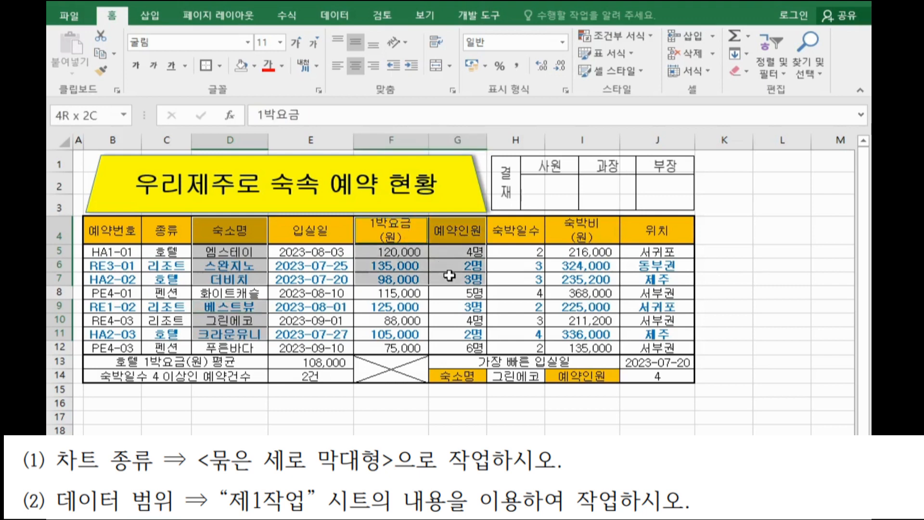
drag(450, 275, 450, 275)
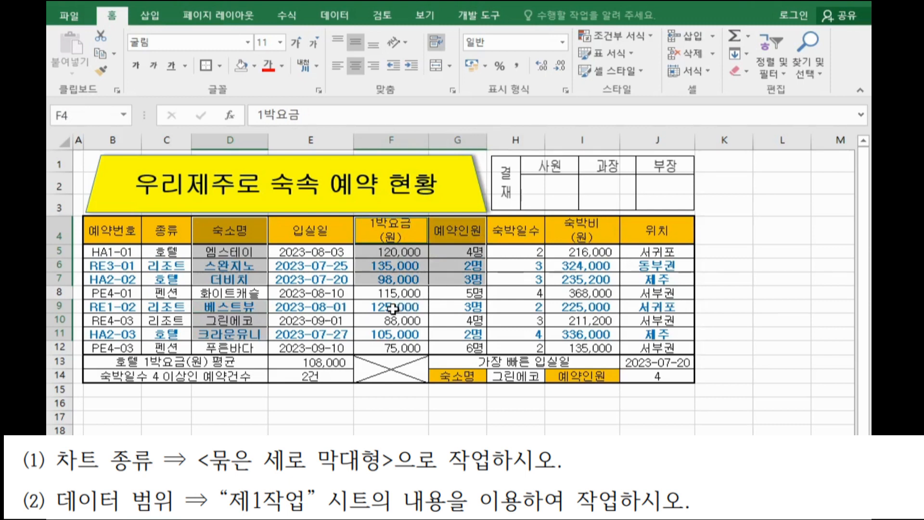
drag(395, 310, 453, 332)
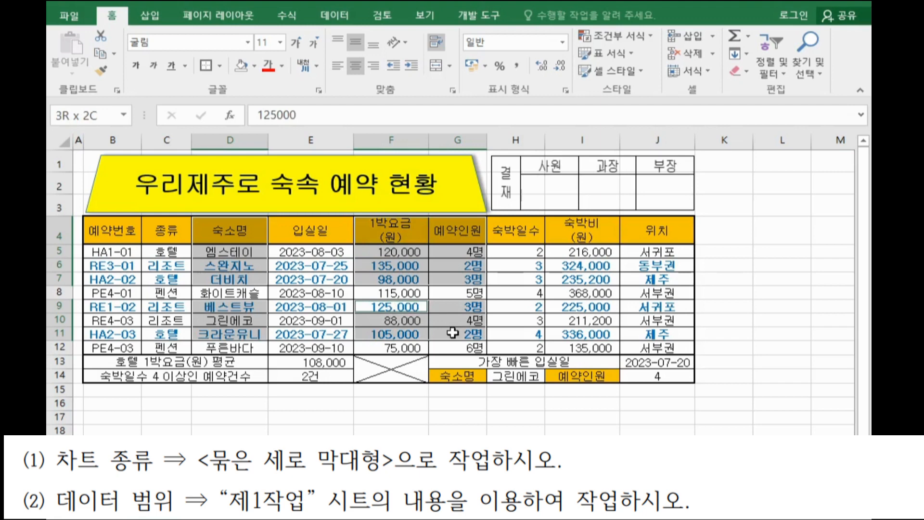
drag(453, 333, 452, 333)
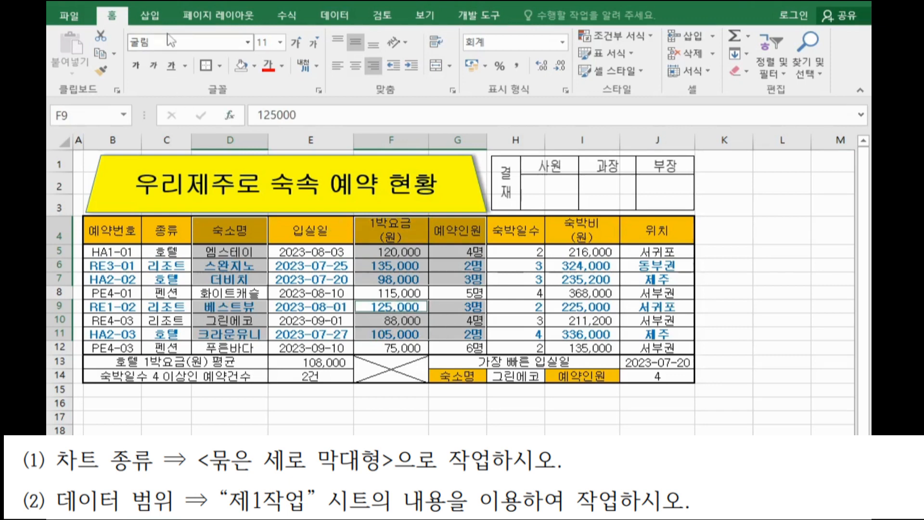
Insert a 2-D clustered column chart (묶은 세로 막대형) from the selected cells
click(152, 16)
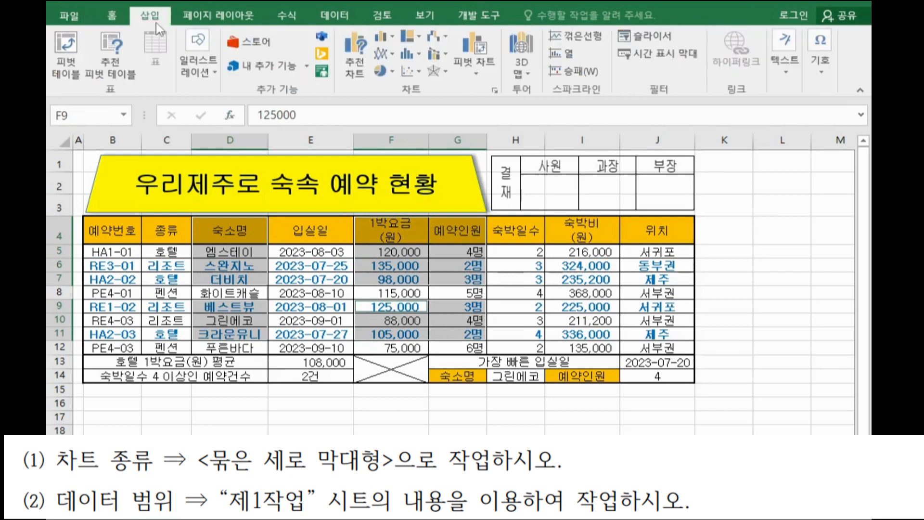
click(385, 42)
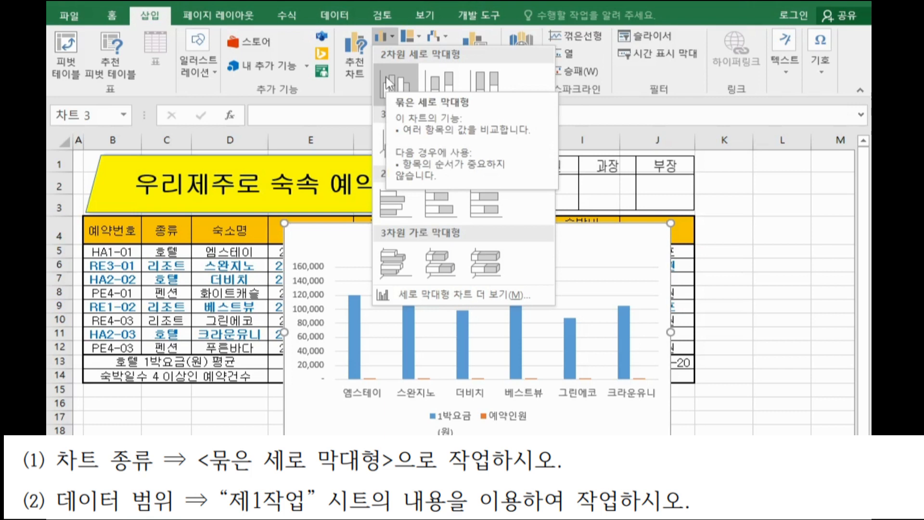
click(388, 82)
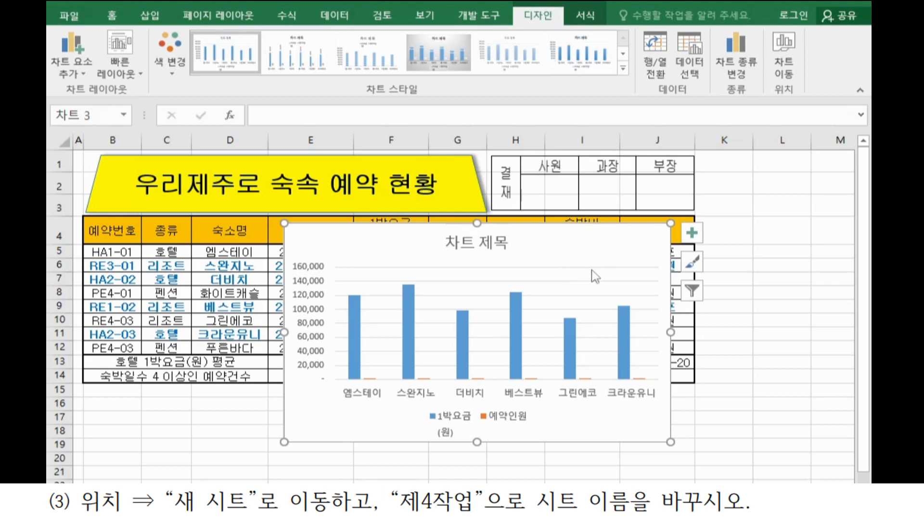
Move the chart to a new sheet named 제4작업 and place that sheet after 제3작업
click(783, 76)
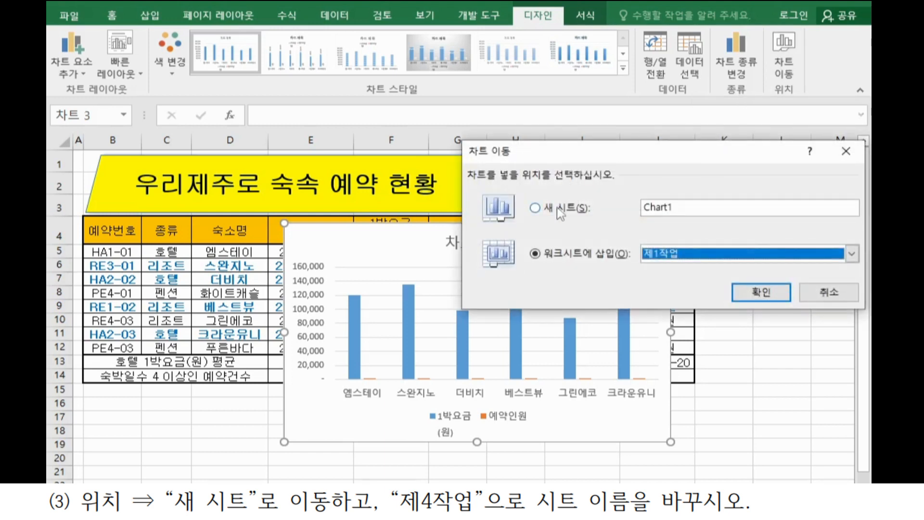
click(560, 212)
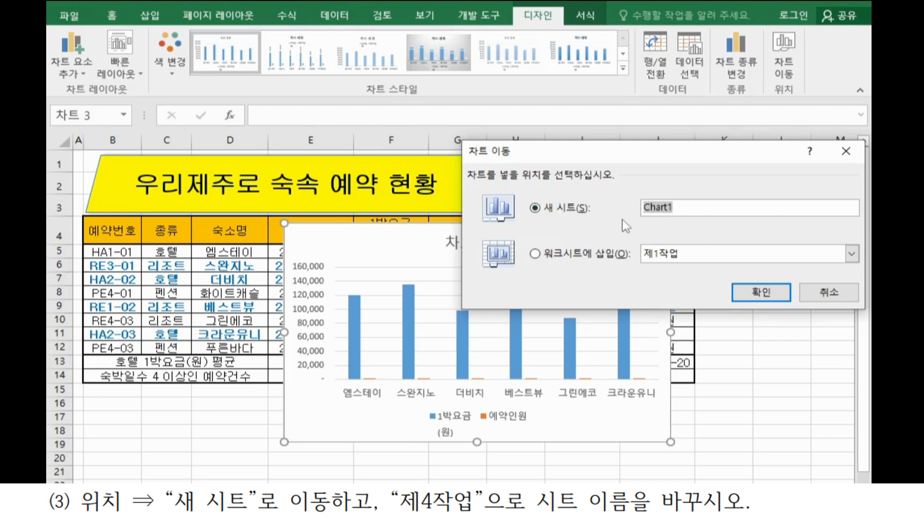
text(제4작)
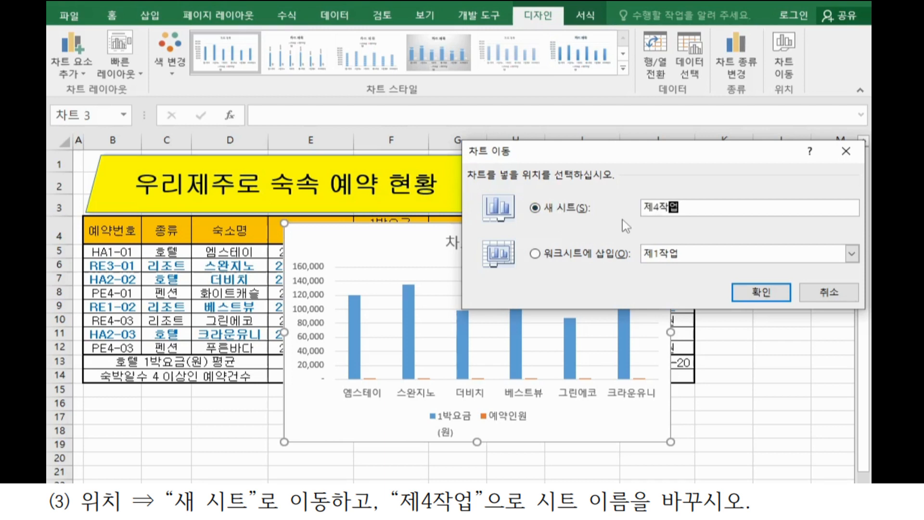
text(업)
click(761, 292)
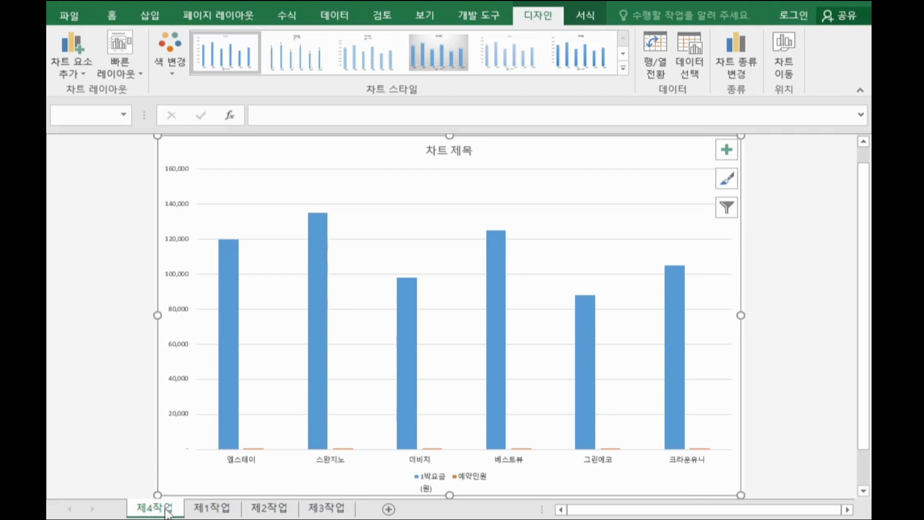
drag(166, 513, 361, 514)
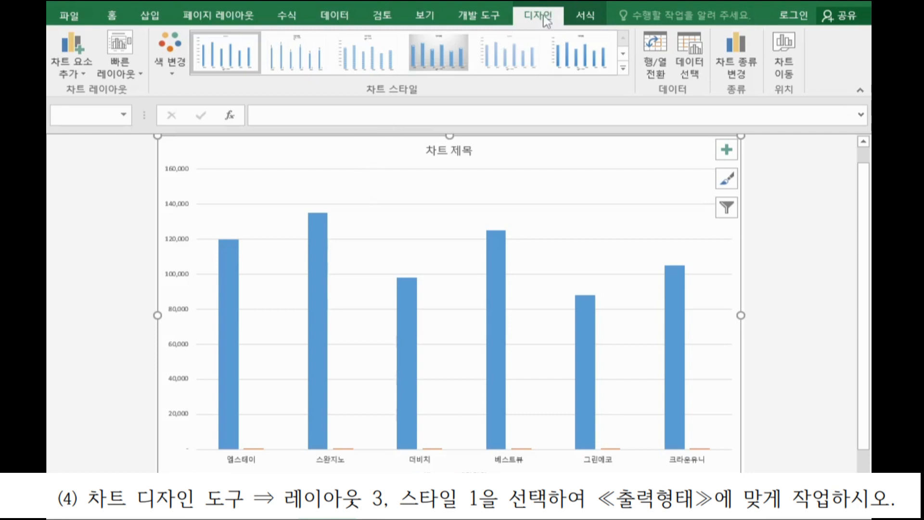
Apply chart style 1 (스타일 1) and quick layout 3 (레이아웃 3) to the chart
click(226, 61)
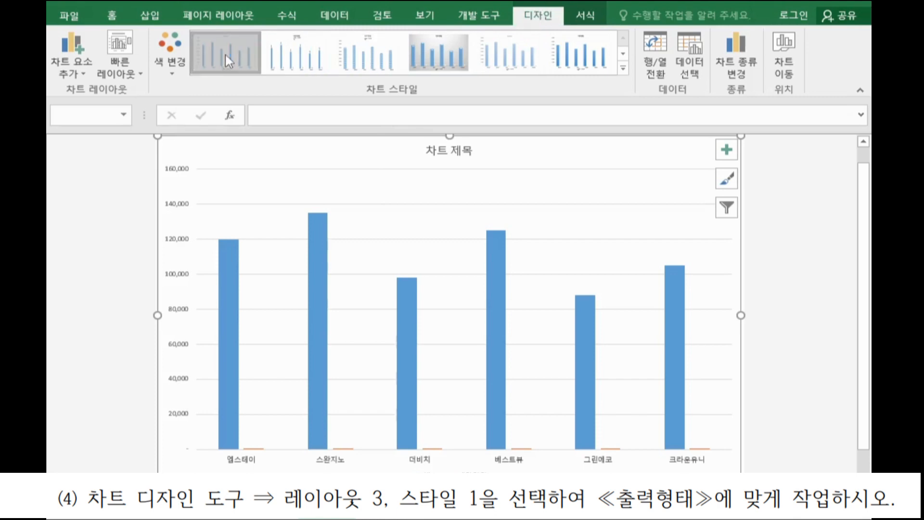
click(134, 76)
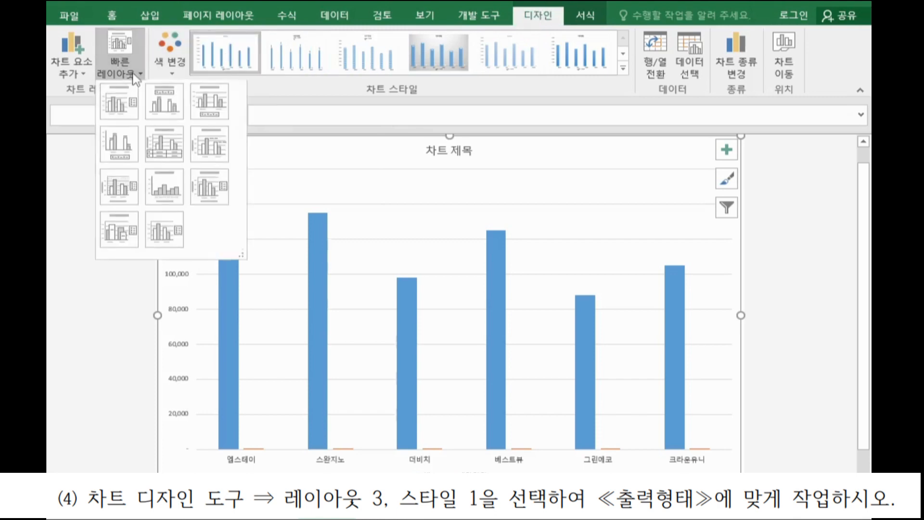
click(223, 108)
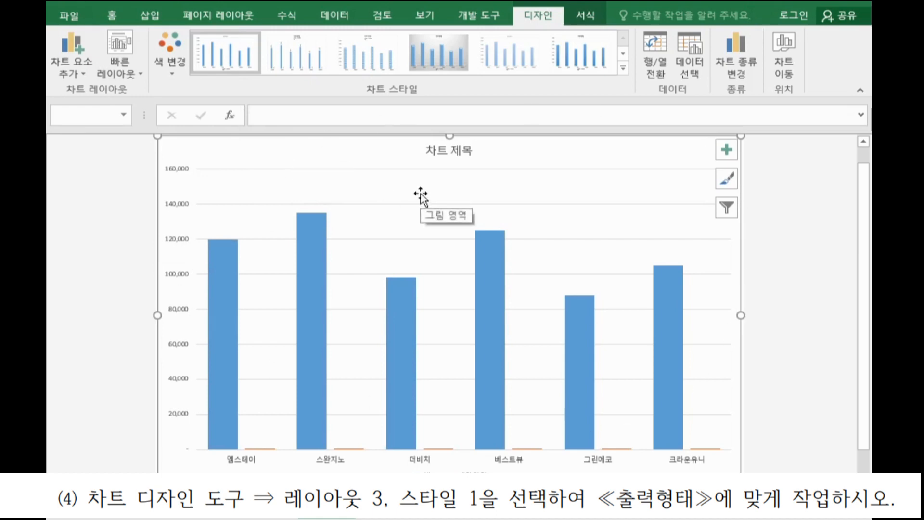
Set the font of the whole chart area to 굴림 at 11 pt
click(114, 17)
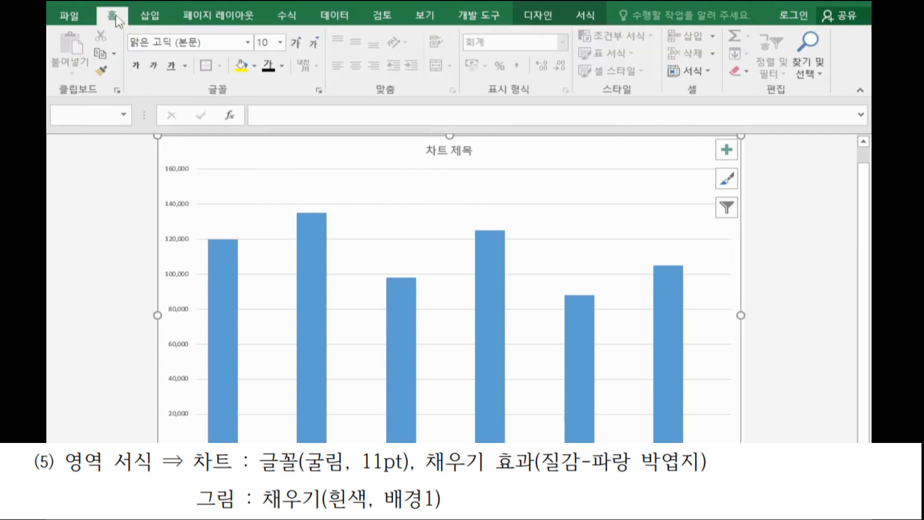
click(160, 44)
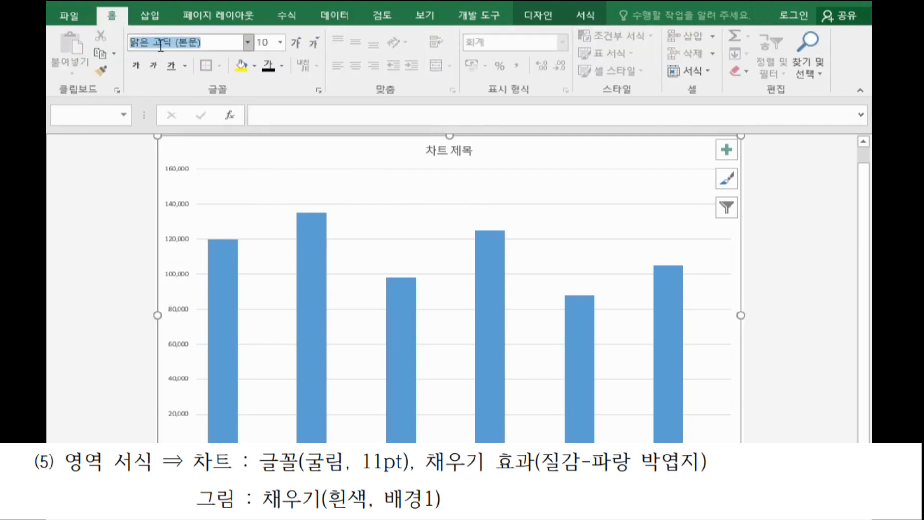
text(굴림)
key(Return)
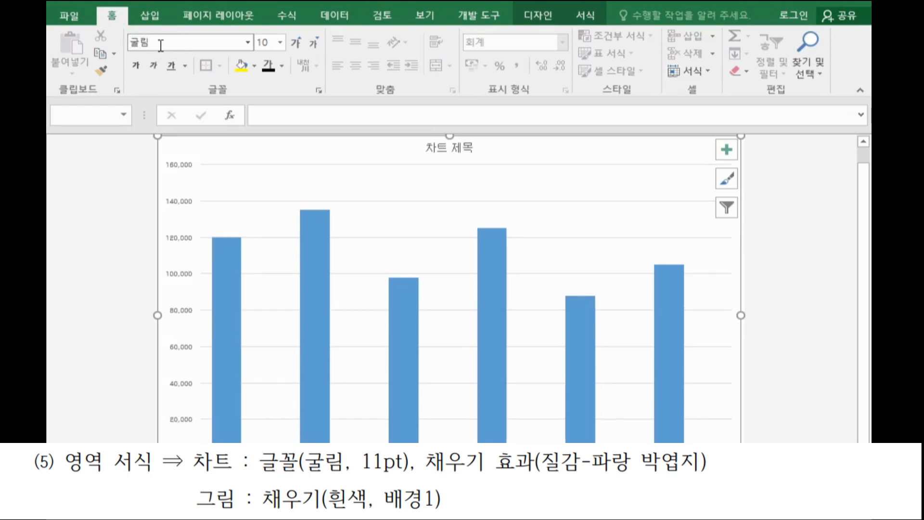
click(268, 46)
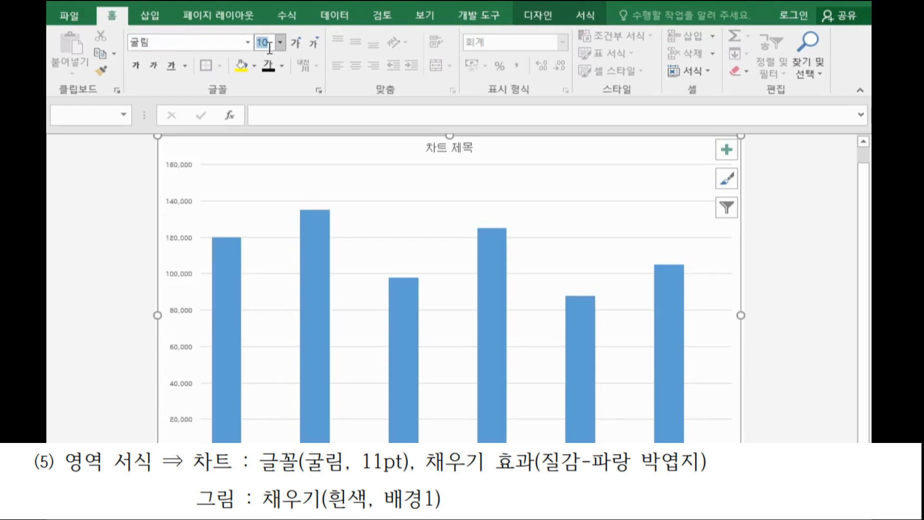
text(11)
key(Return)
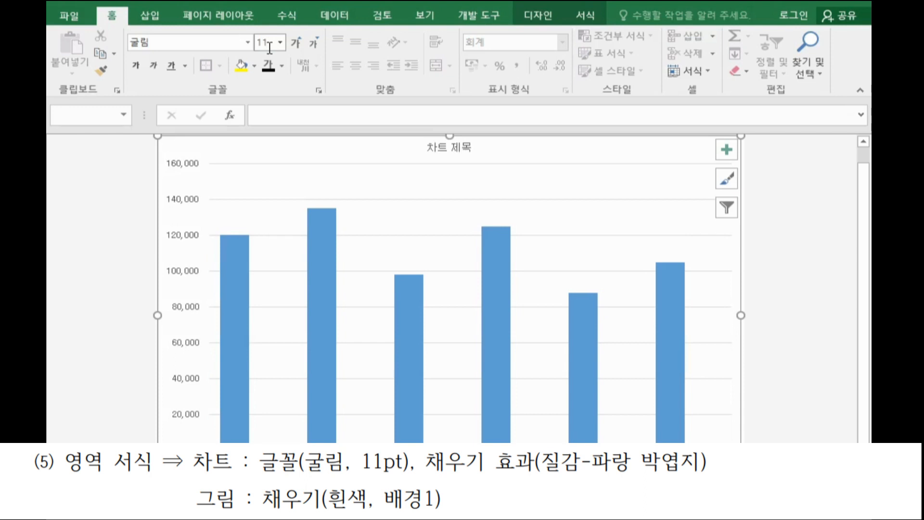
Fill the chart area with the blue tissue paper texture (파랑 박엽지)
click(584, 15)
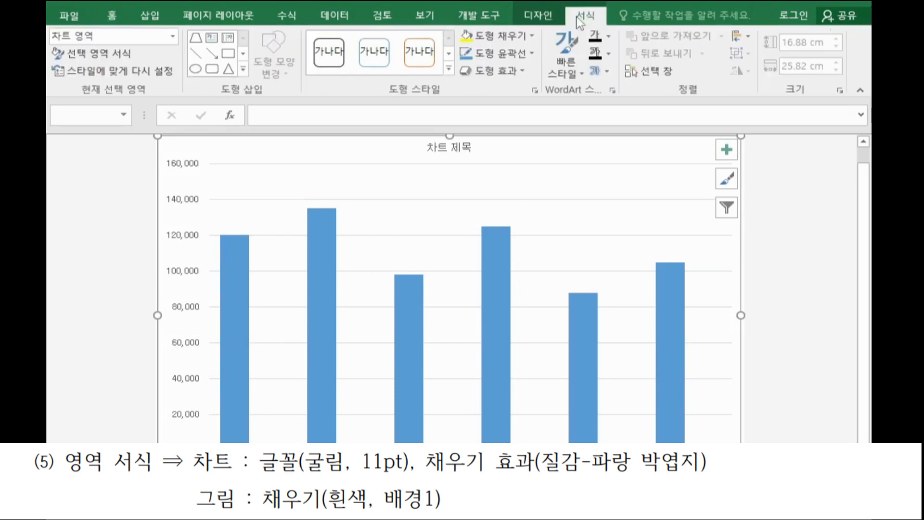
click(532, 35)
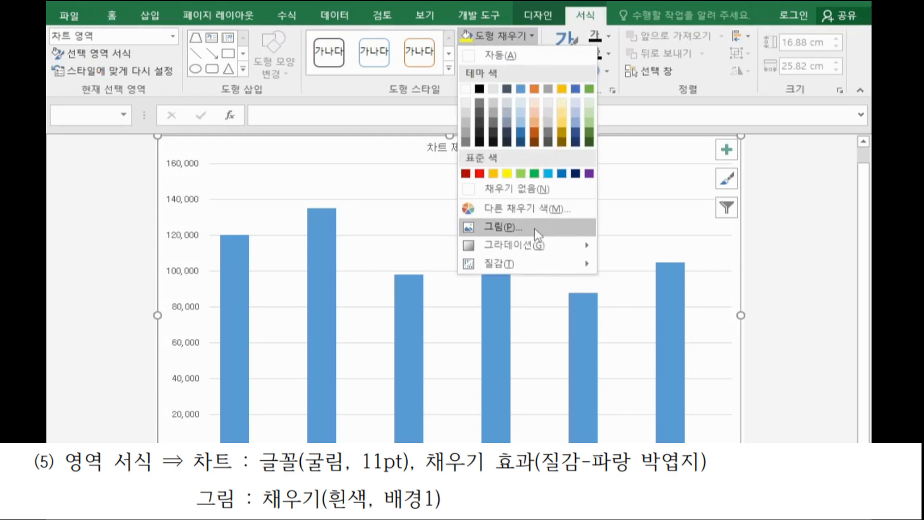
mouse_move(528, 265)
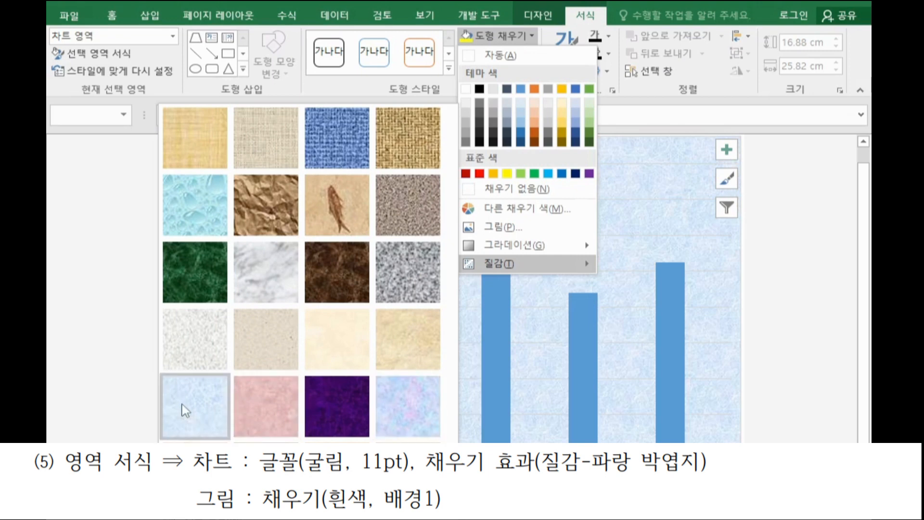
click(186, 411)
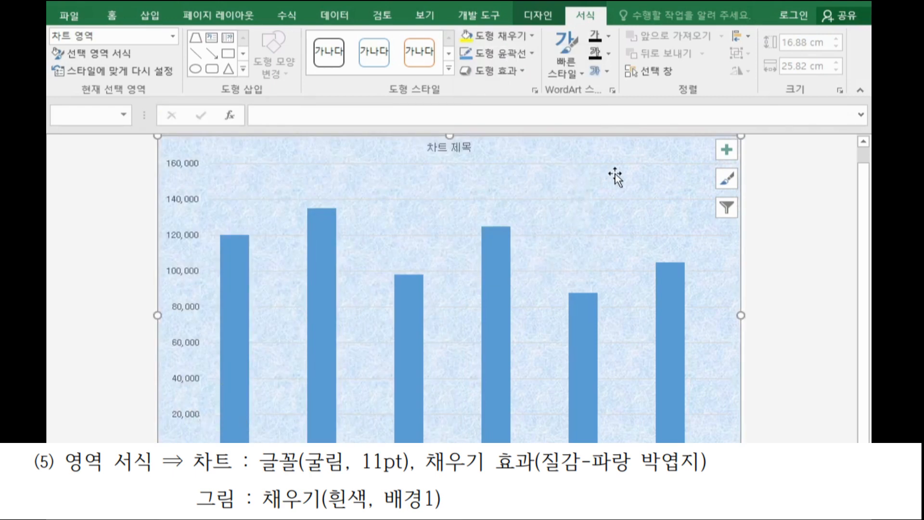
Fill the plot area (그림 영역) with the theme color white, background 1 (흰색, 배경 1)
click(572, 262)
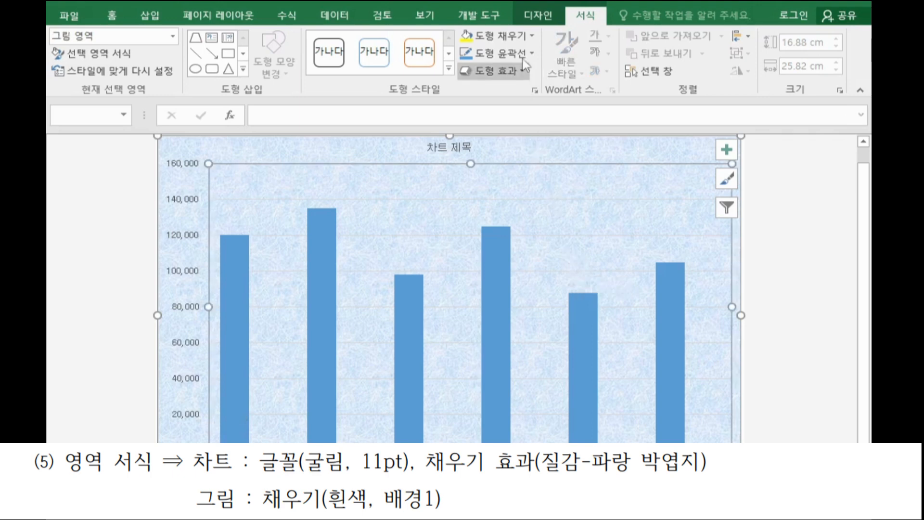
click(532, 36)
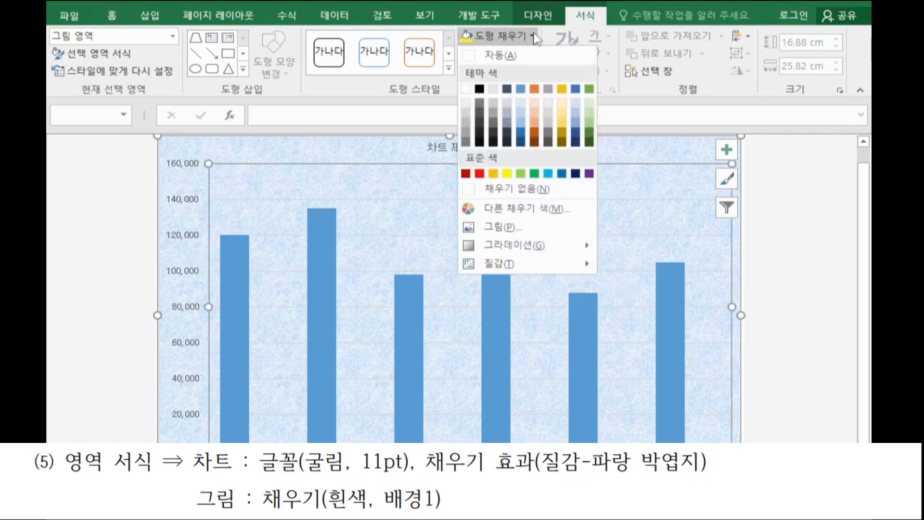
click(467, 90)
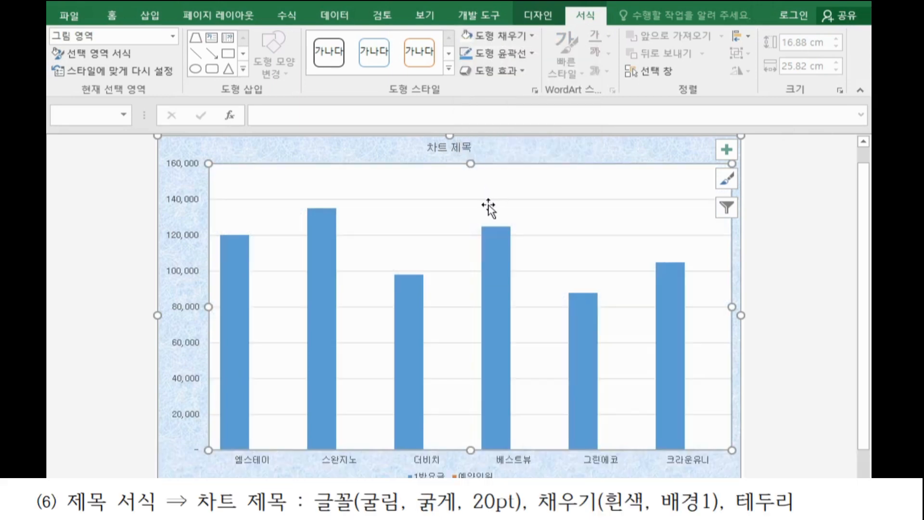
Make the chart title bold at 20 pt and fill its box with white
click(457, 150)
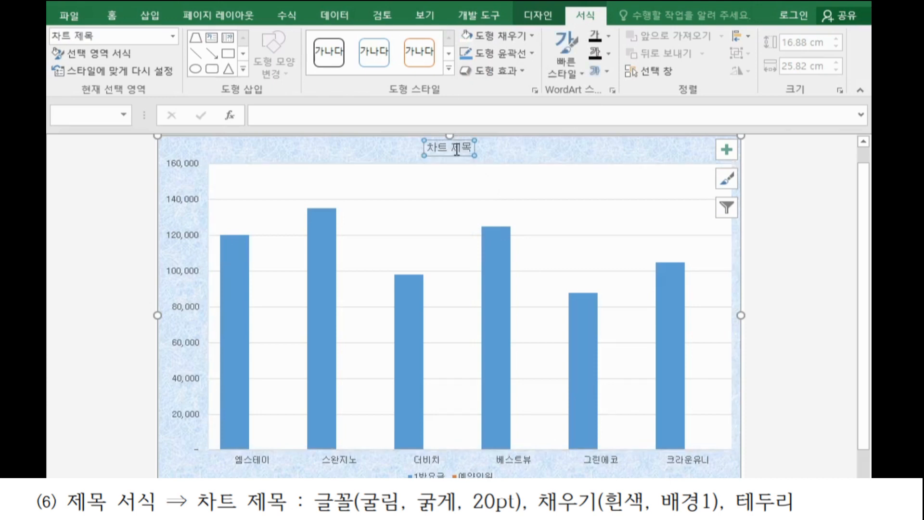
click(118, 18)
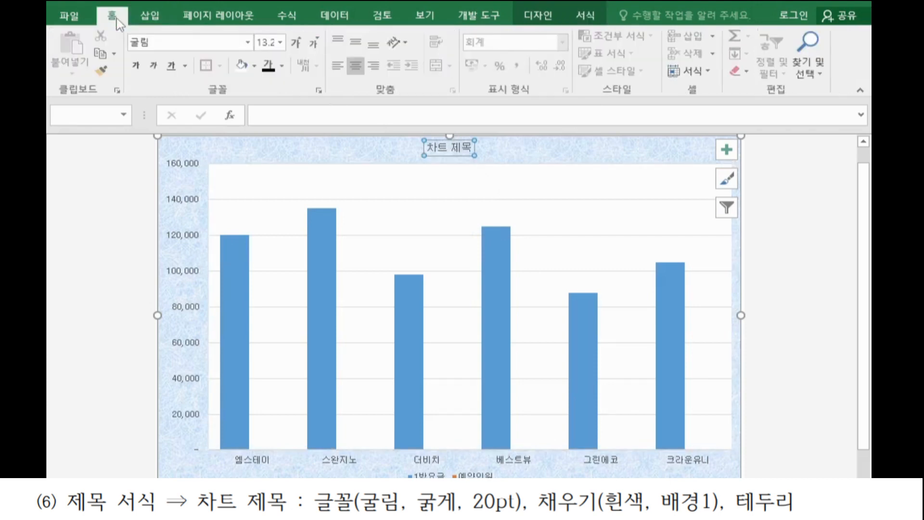
click(137, 65)
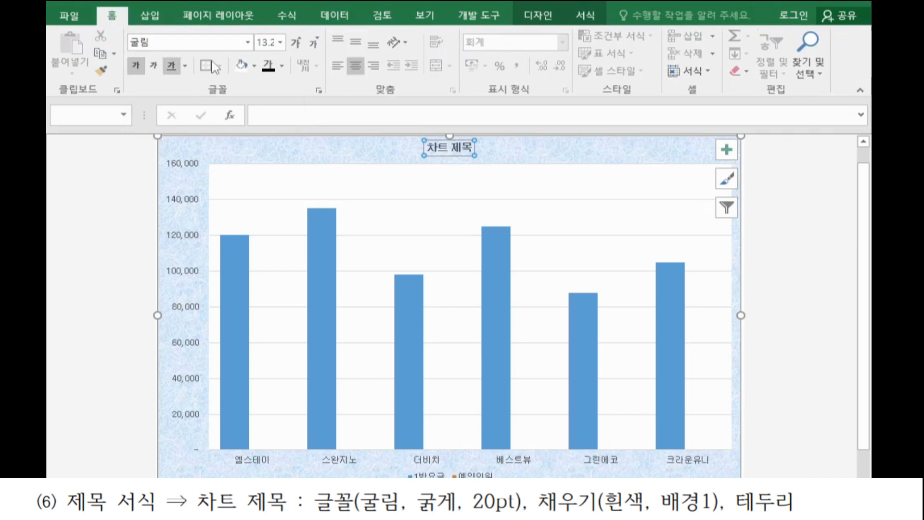
click(265, 43)
text(20)
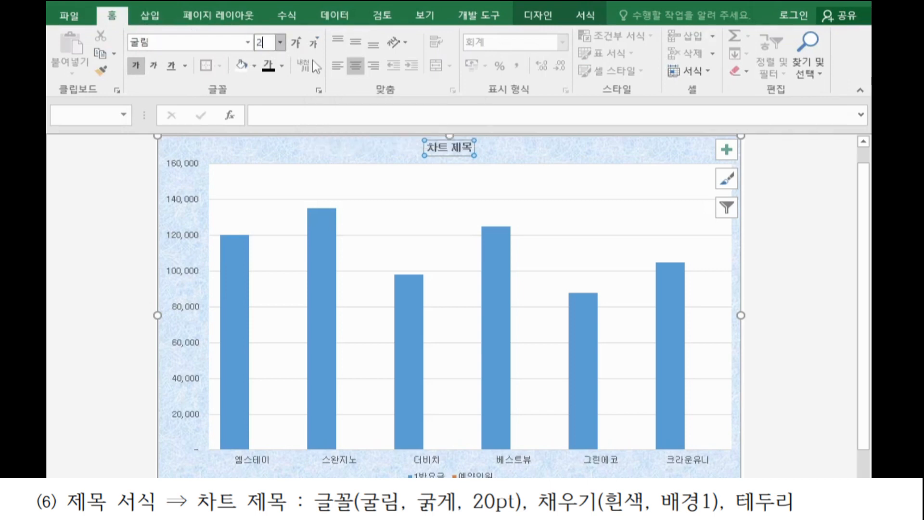
key(Return)
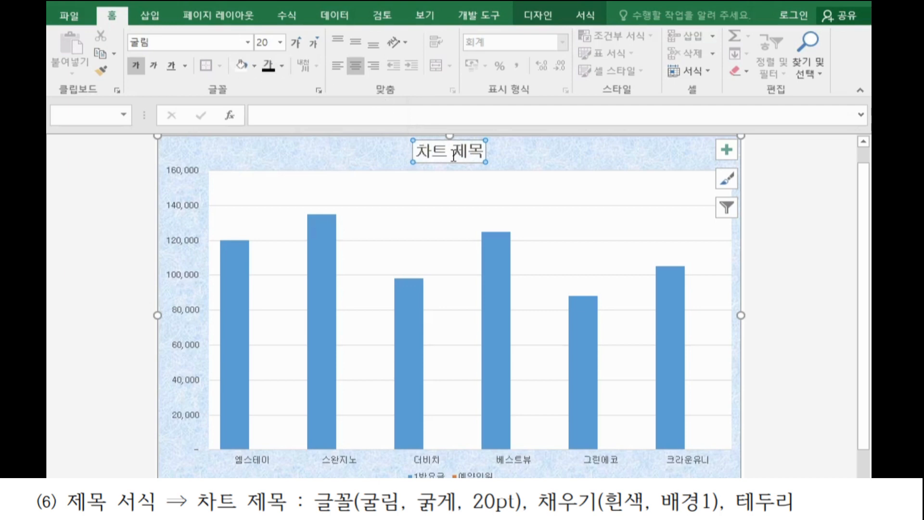
Give the chart title a black outline as its border
right_click(436, 155)
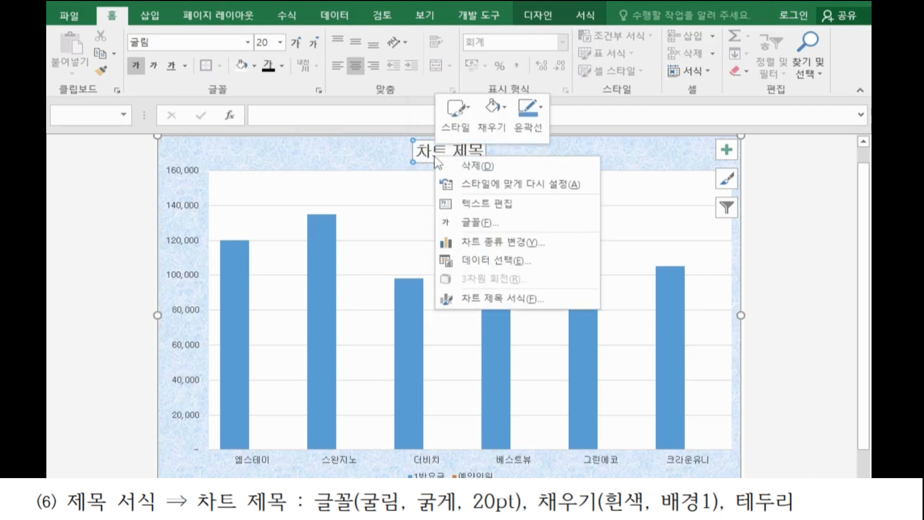
click(585, 17)
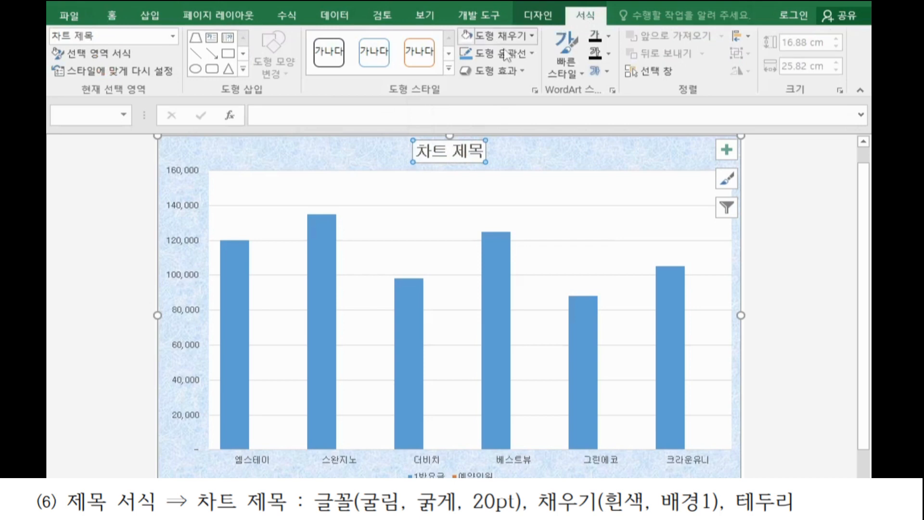
right_click(441, 146)
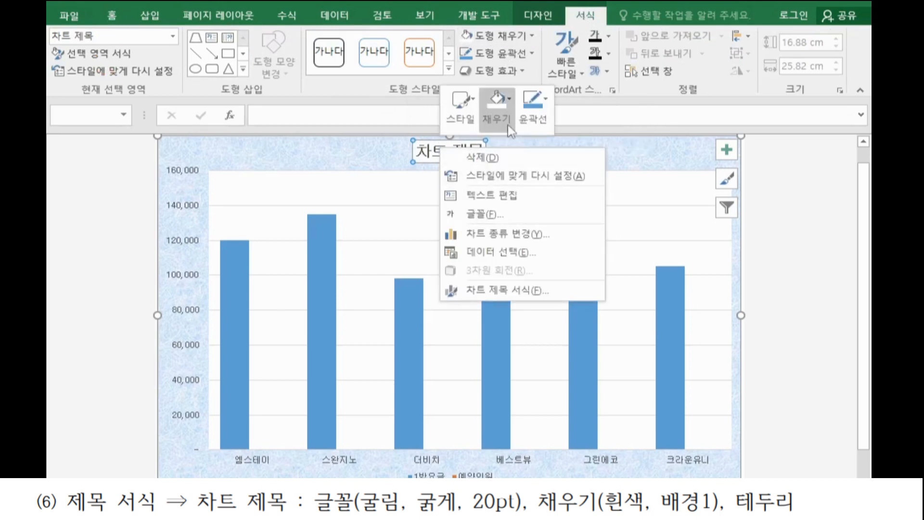
click(547, 101)
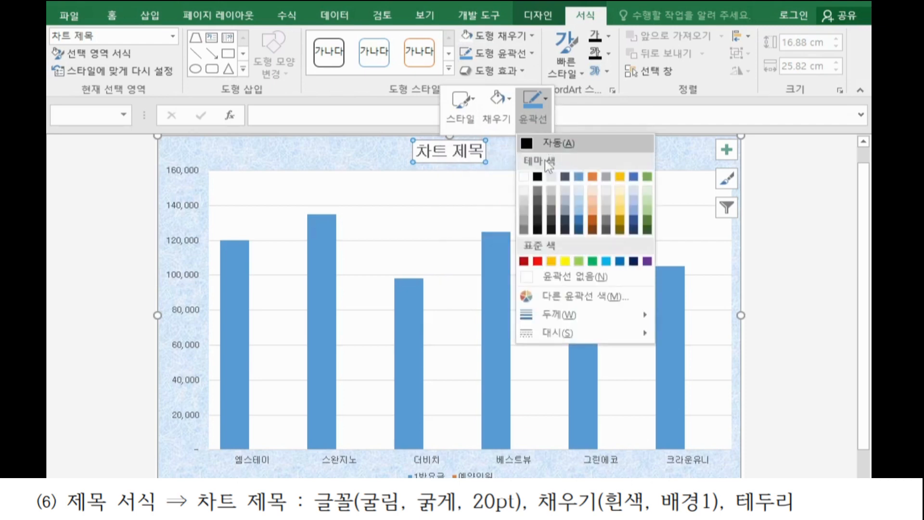
click(537, 178)
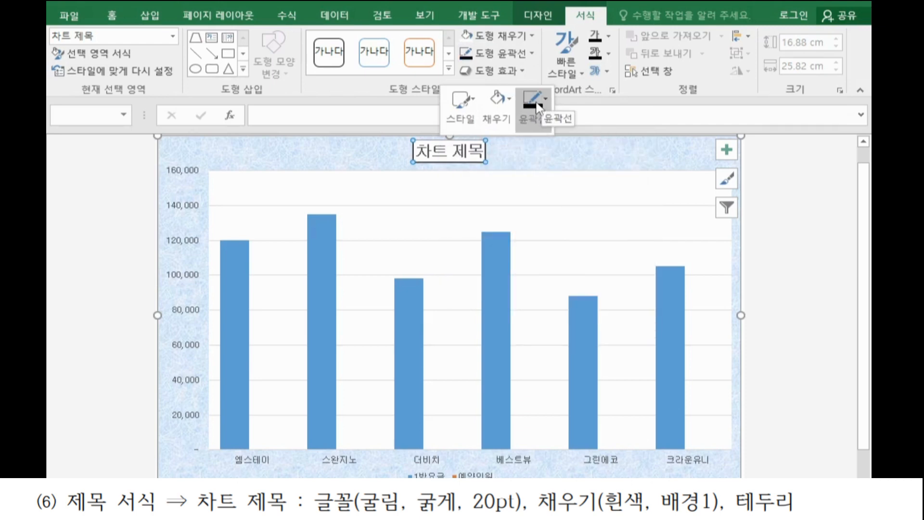
Replace the chart title text with "호텔 및 리조트 예약현황 분석"
click(341, 119)
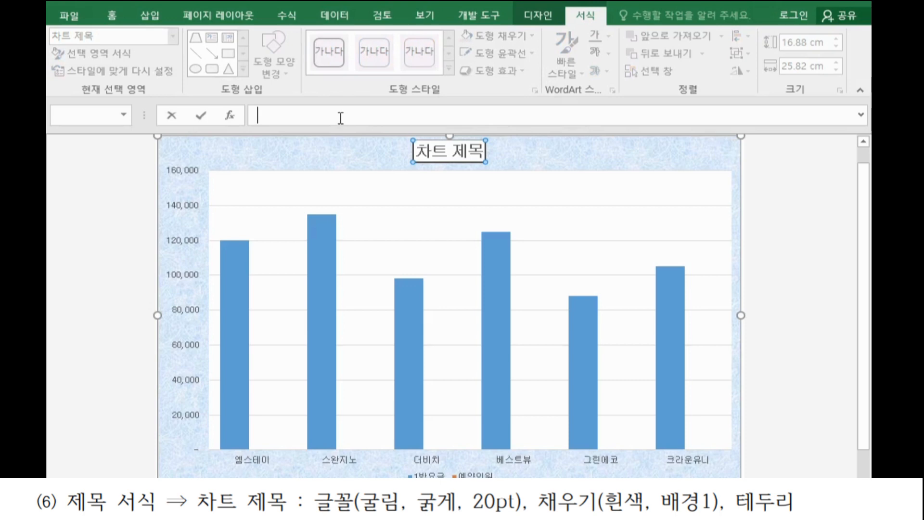
text(호텔 및)
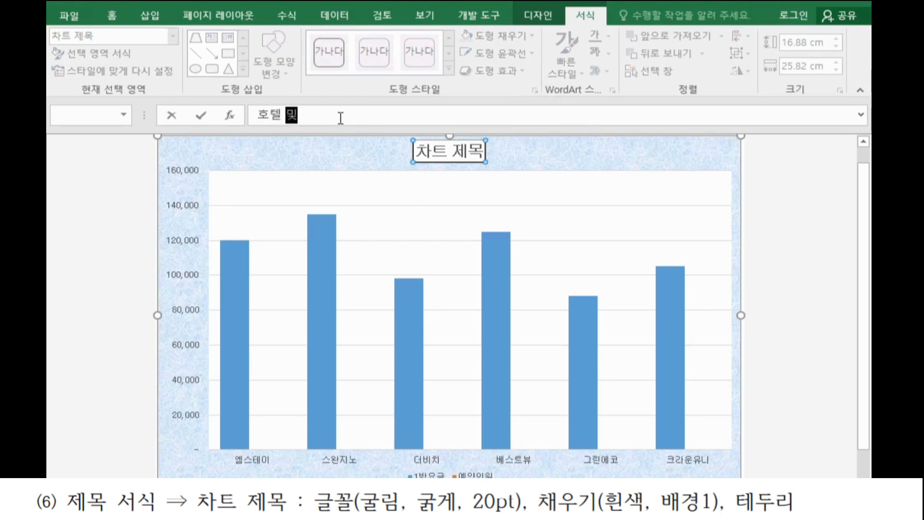
text( 리조트 예)
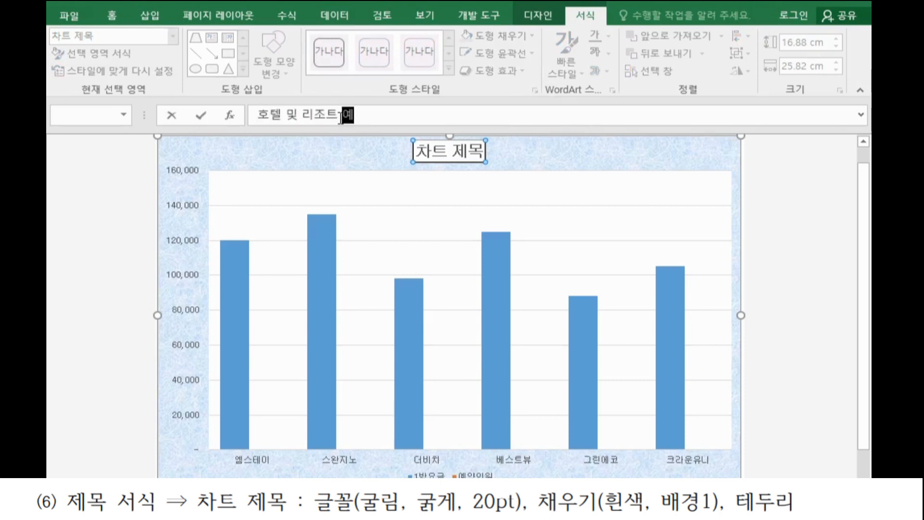
text(약현황 분석)
key(Return)
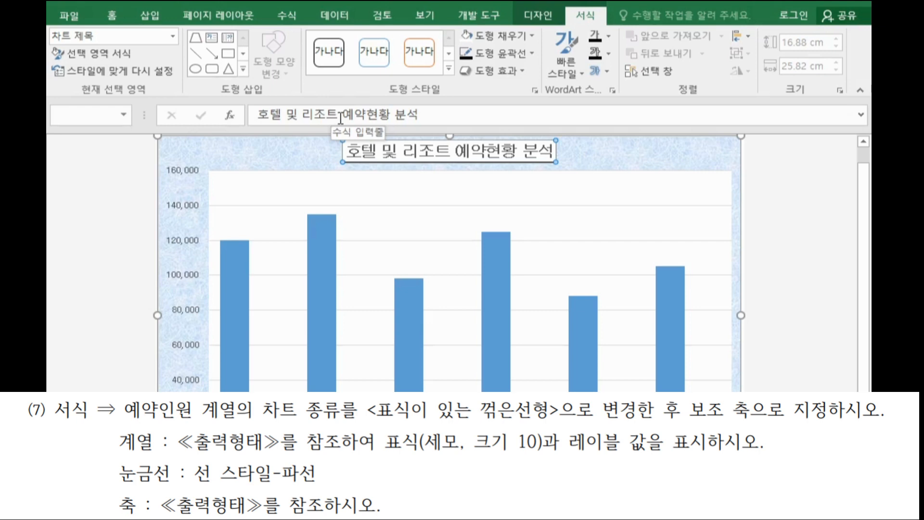
Change the 예약인원 series to a line with markers (표식이 있는 꺾은선형) in a custom combo chart
click(317, 256)
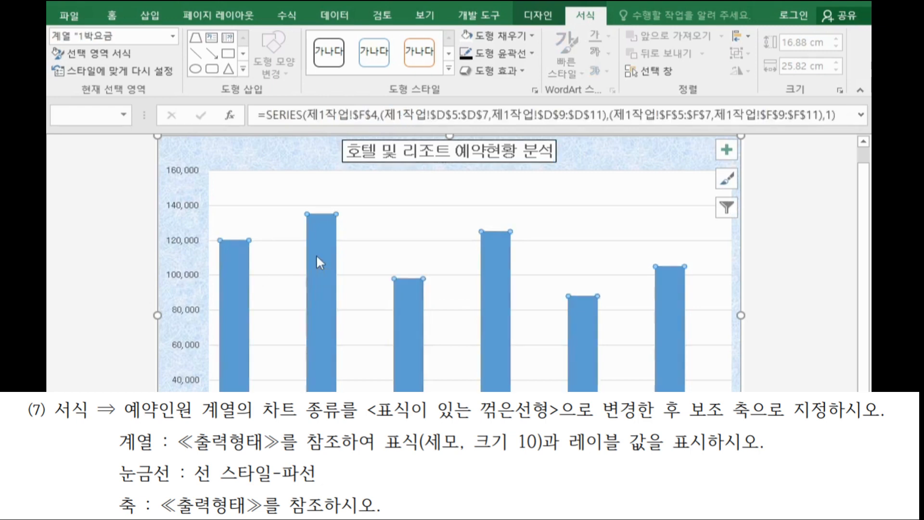
right_click(317, 263)
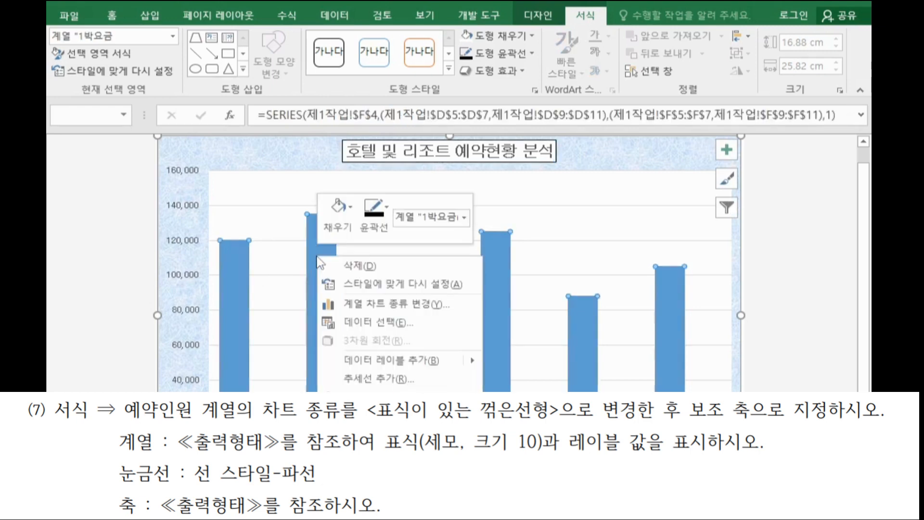
click(365, 304)
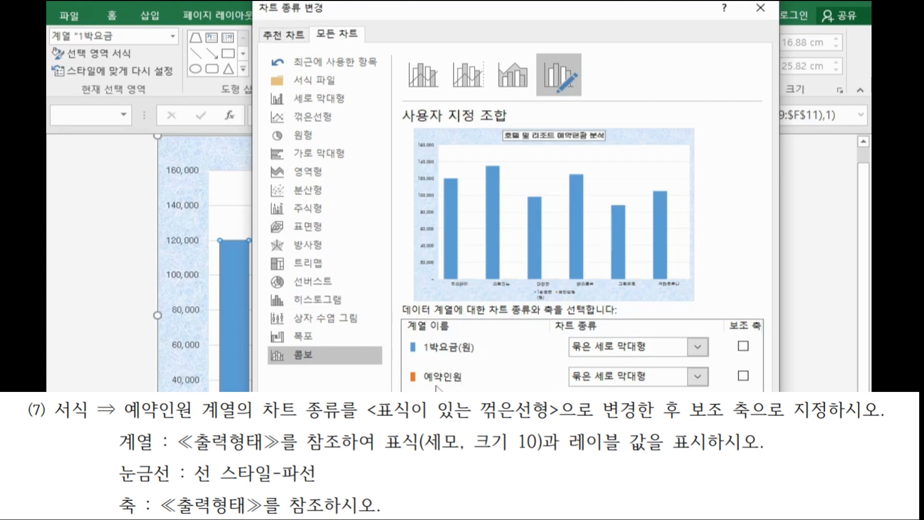
click(633, 387)
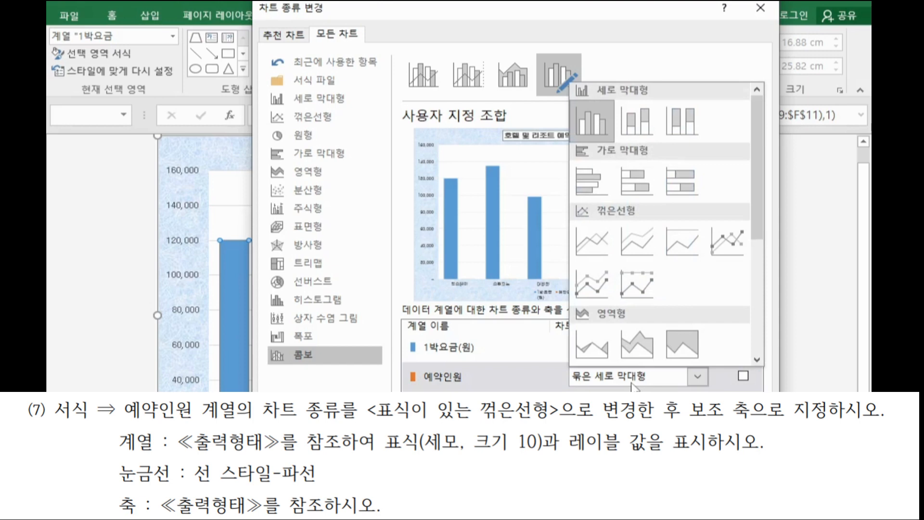
click(722, 244)
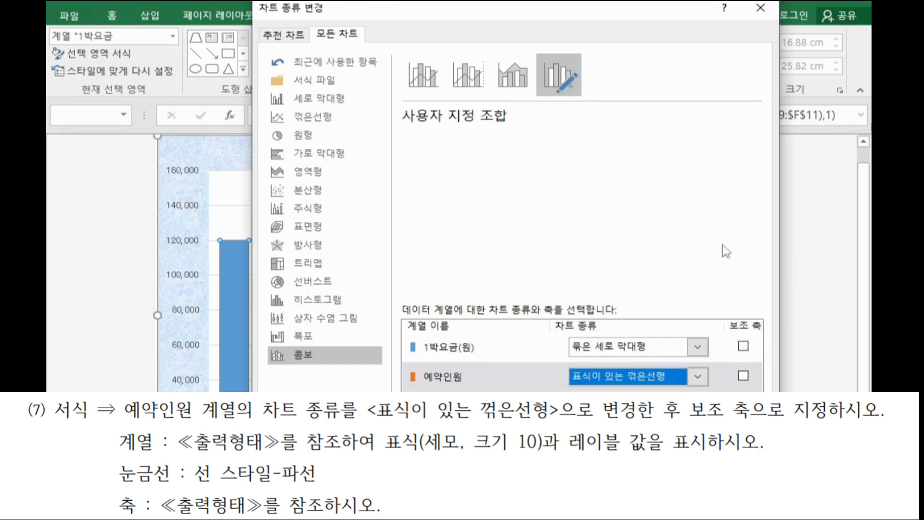